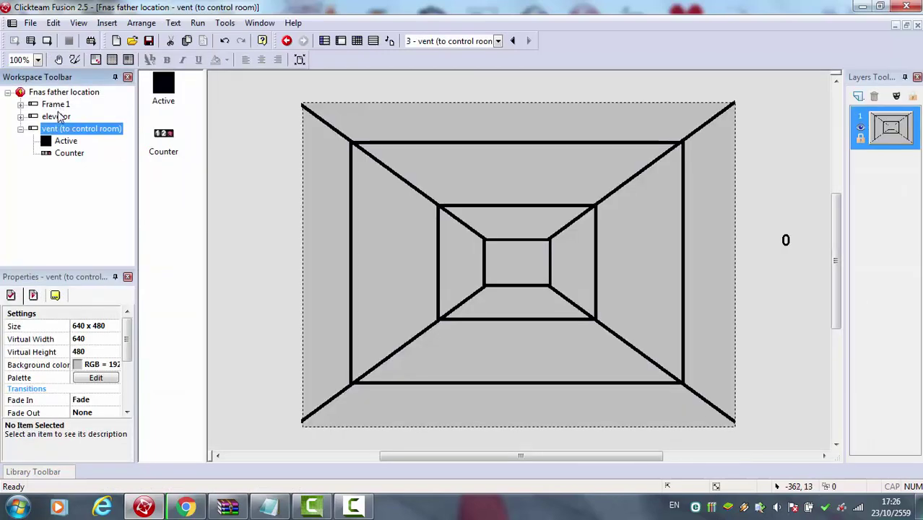
Rename Frame 1 as menu
left_click(62, 109)
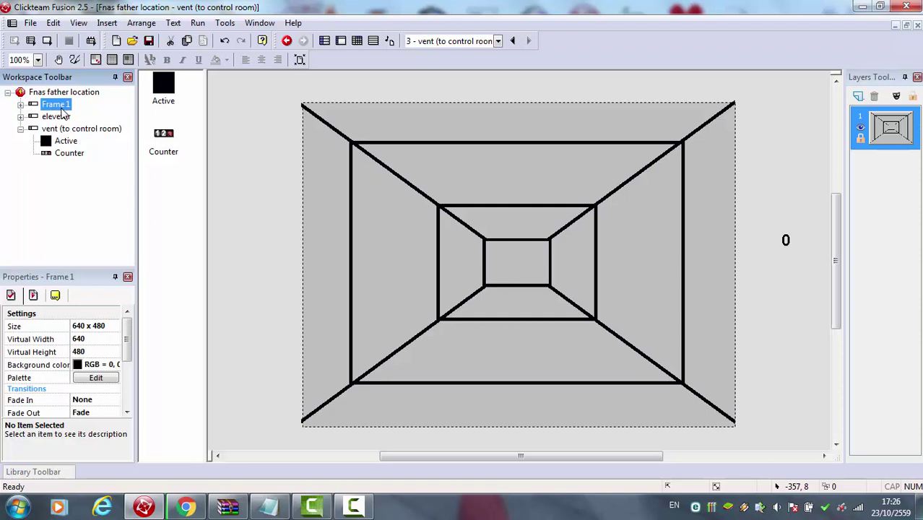
right_click(62, 110)
left_click(104, 202)
type("menu")
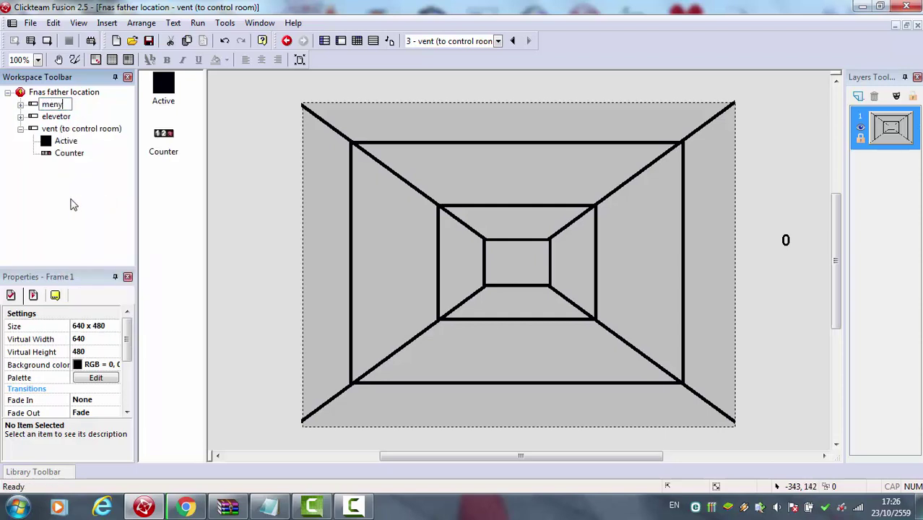
key("Return")
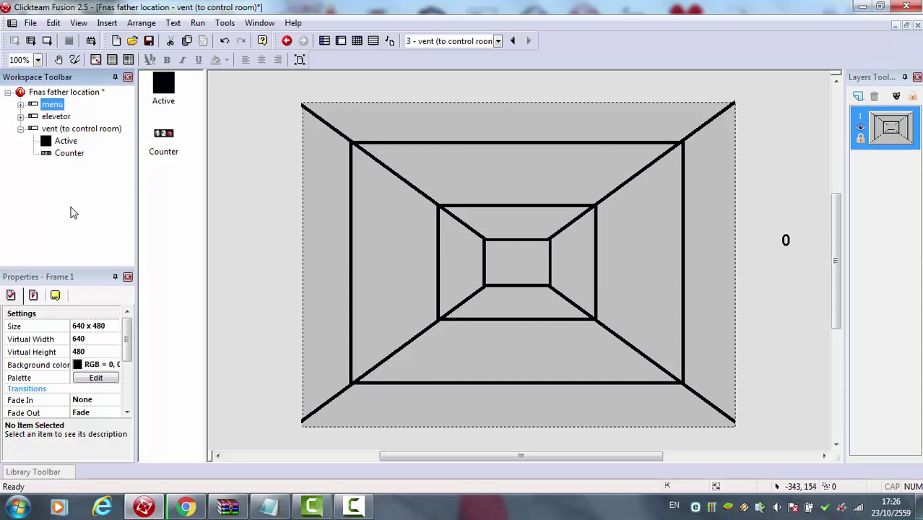
Add a new frame to the Fnas father location application and name it control room
left_click(79, 95)
right_click(81, 96)
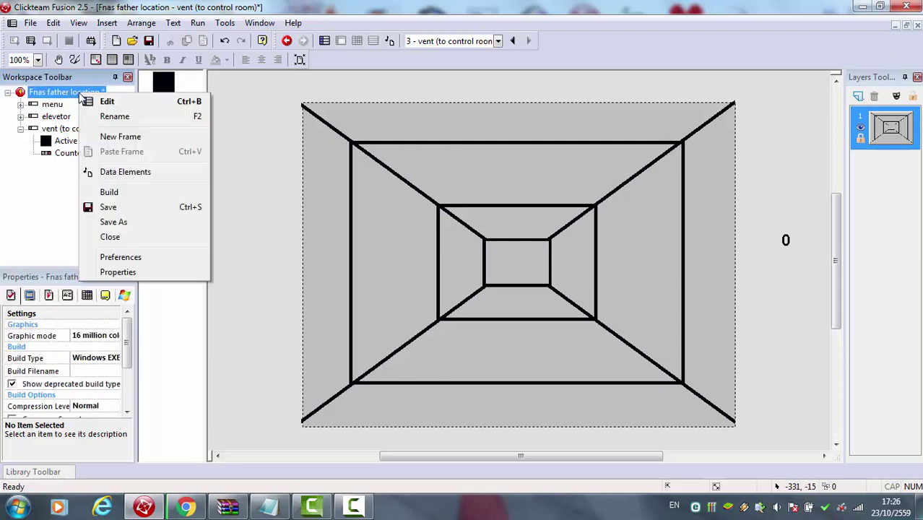
left_click(118, 137)
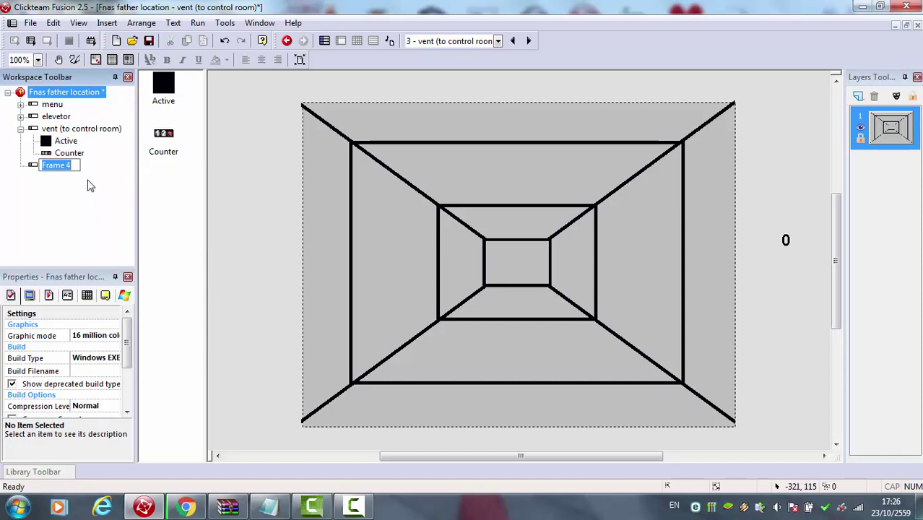
type("control")
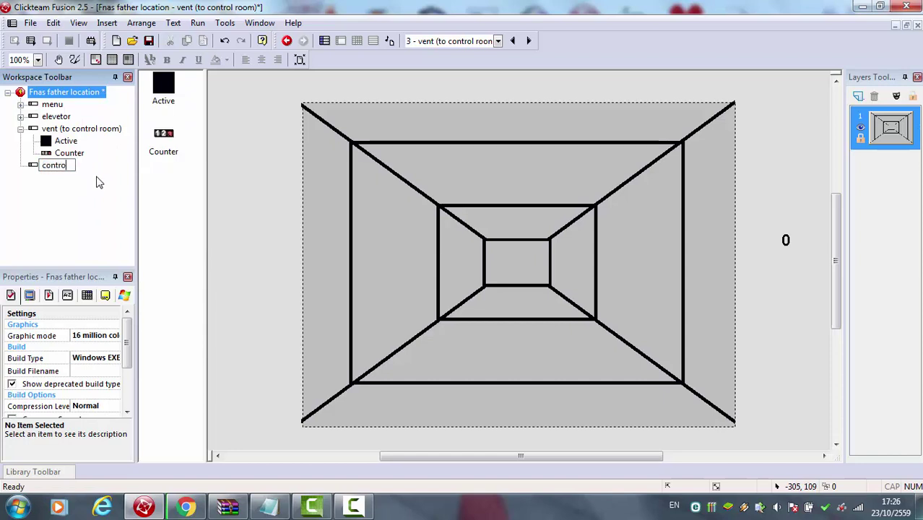
type(" room")
key("Return")
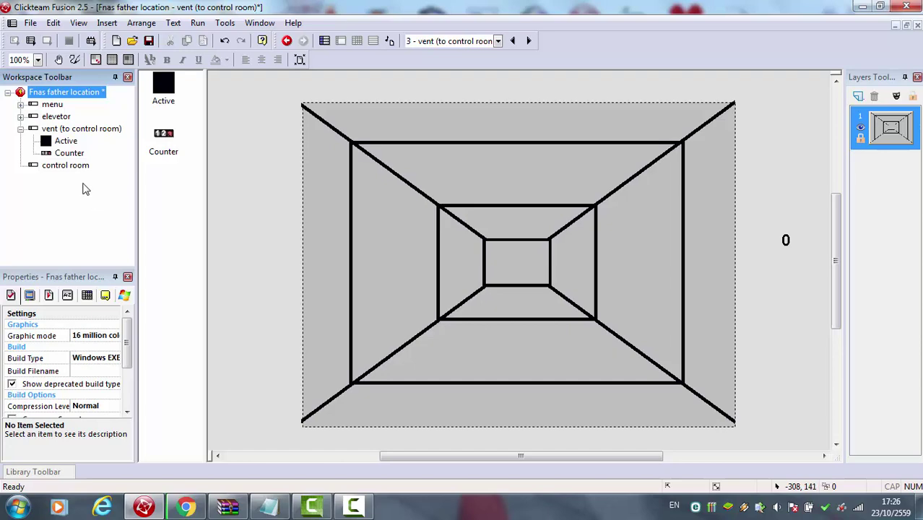
Open the control room frame and insert an Active object in its upper-left corner
left_click(21, 129)
left_click(80, 142)
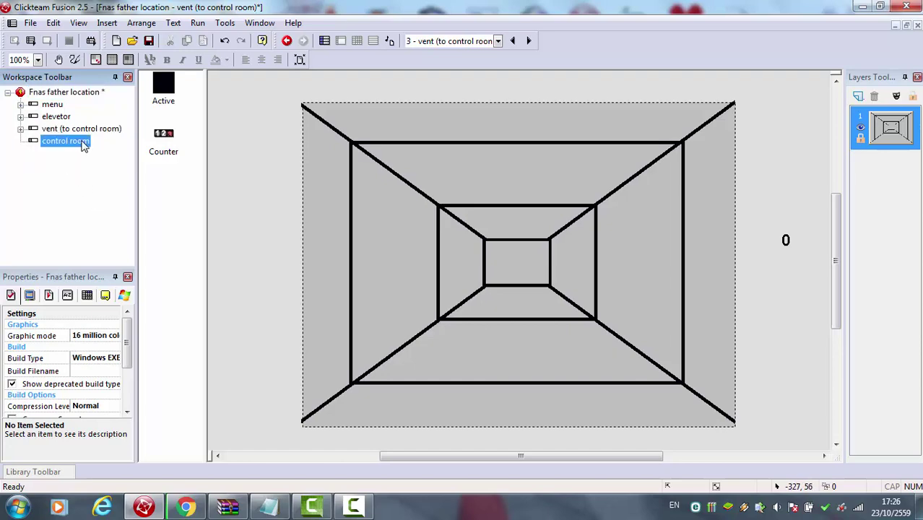
double_click(228, 167)
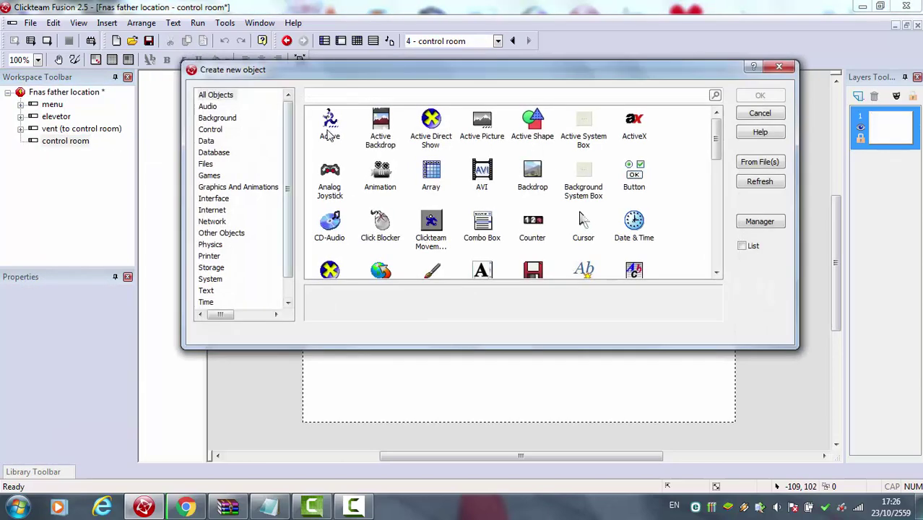
double_click(330, 136)
left_click(311, 110)
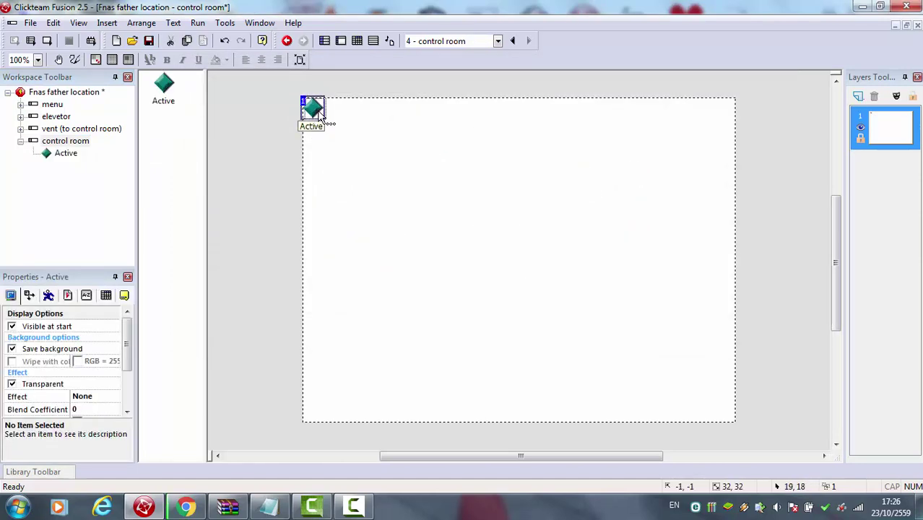
left_click_drag(316, 111, 319, 111)
left_click(327, 130)
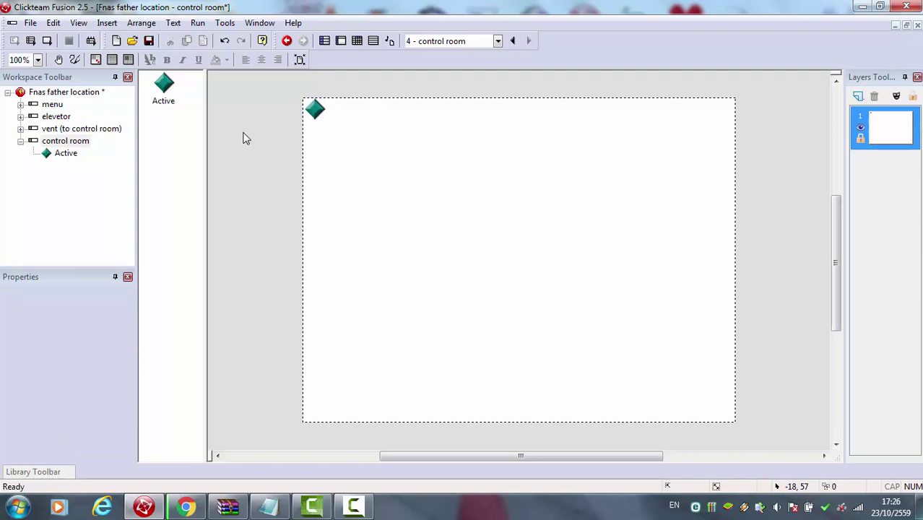
Widen the control room frame beyond the visible window area, keeping its height at 480
left_click(68, 143)
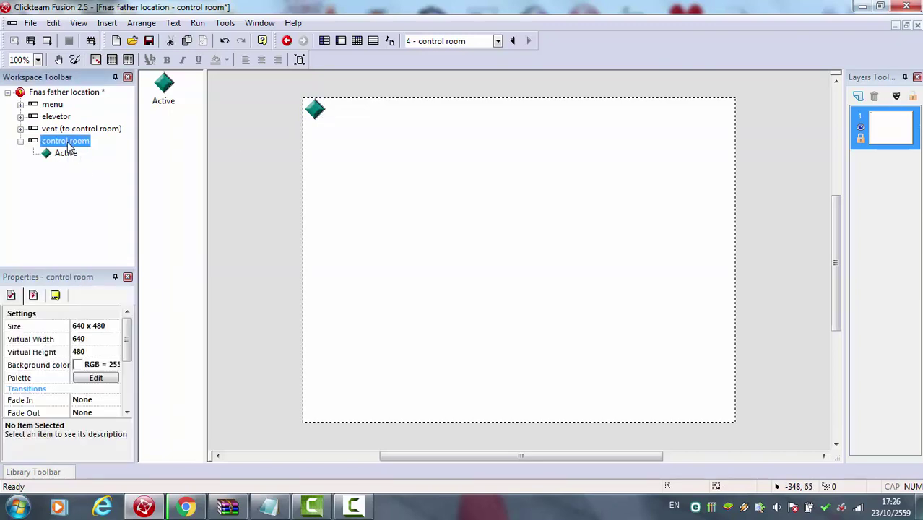
left_click(82, 327)
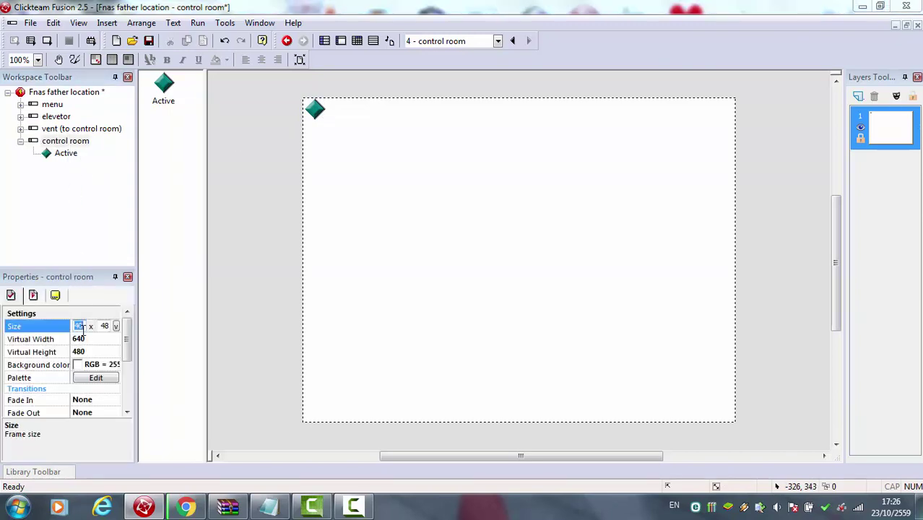
left_click(314, 366)
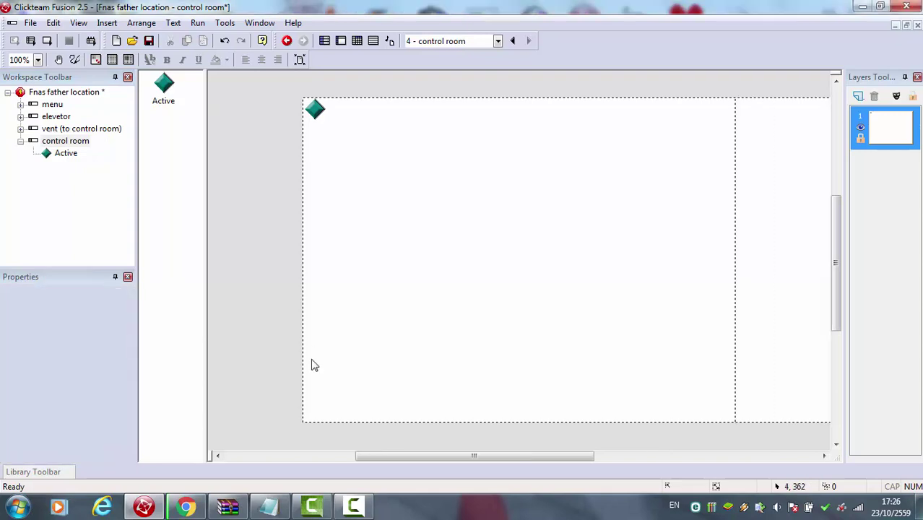
left_click_drag(409, 451, 385, 457)
Enlarge the Active object to about 479 x 479 pixels from the frame's upper-left corner, filling the frame's height
left_click(377, 112)
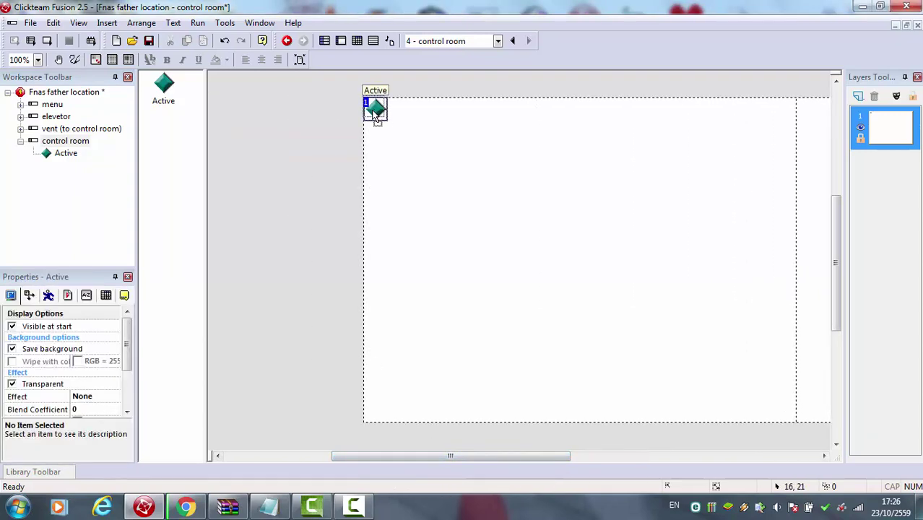
left_click_drag(379, 118, 381, 121)
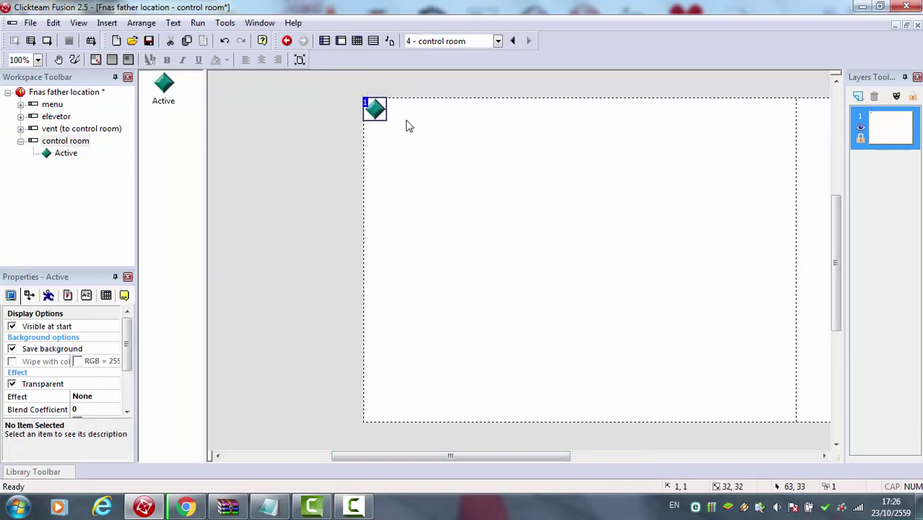
left_click(405, 123)
left_click(380, 119)
left_click_drag(390, 124, 692, 362)
left_click(730, 314)
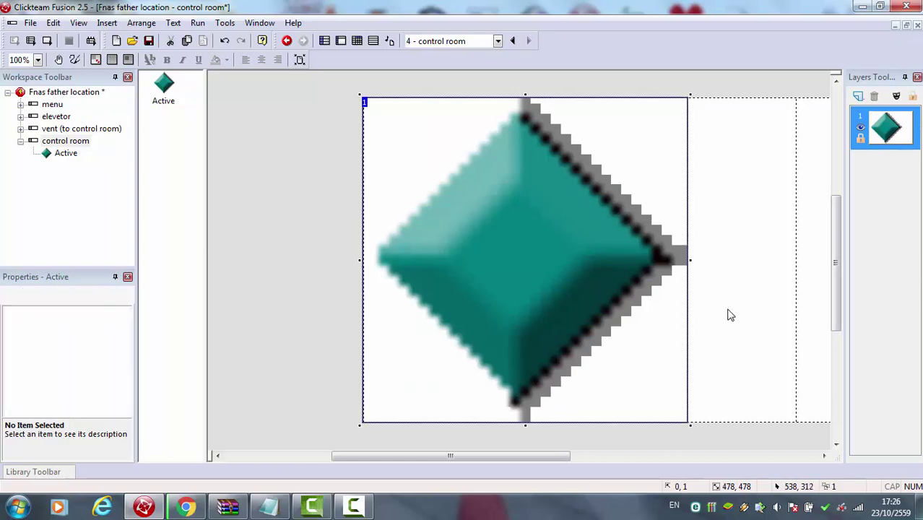
left_click(545, 148)
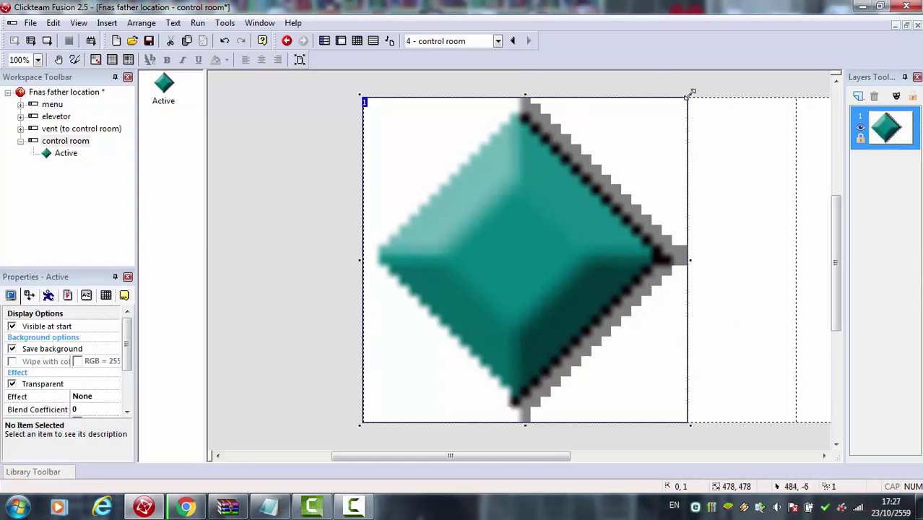
left_click_drag(690, 94, 693, 93)
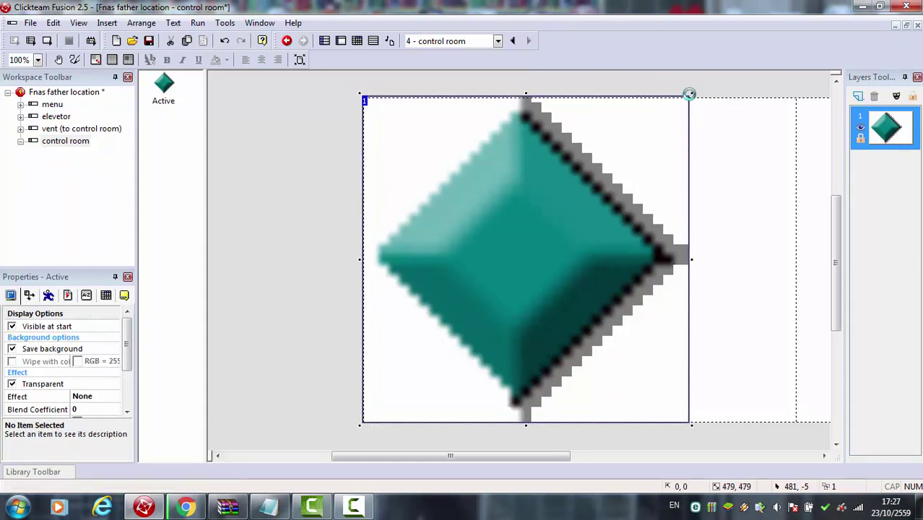
left_click(692, 106)
Stretch the Active object horizontally to the far edge of the widened frame
left_click_drag(410, 460, 518, 455)
double_click(343, 266)
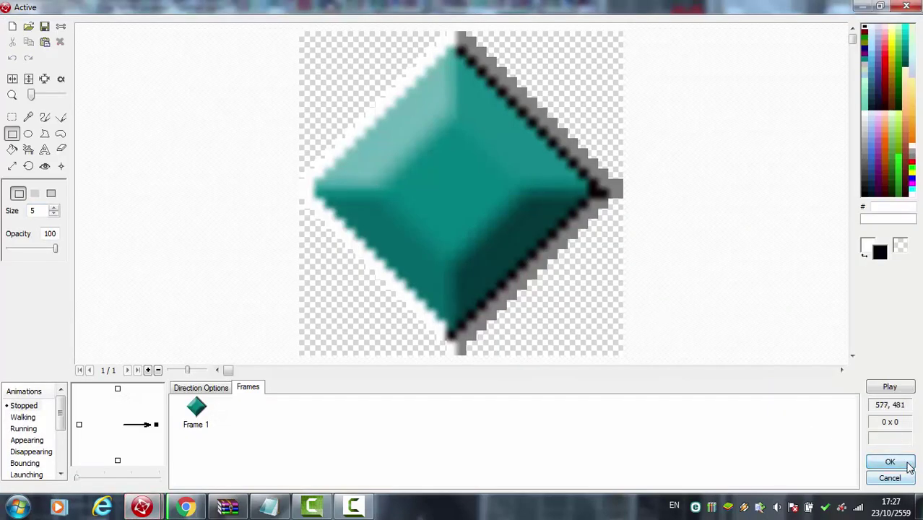
left_click(908, 466)
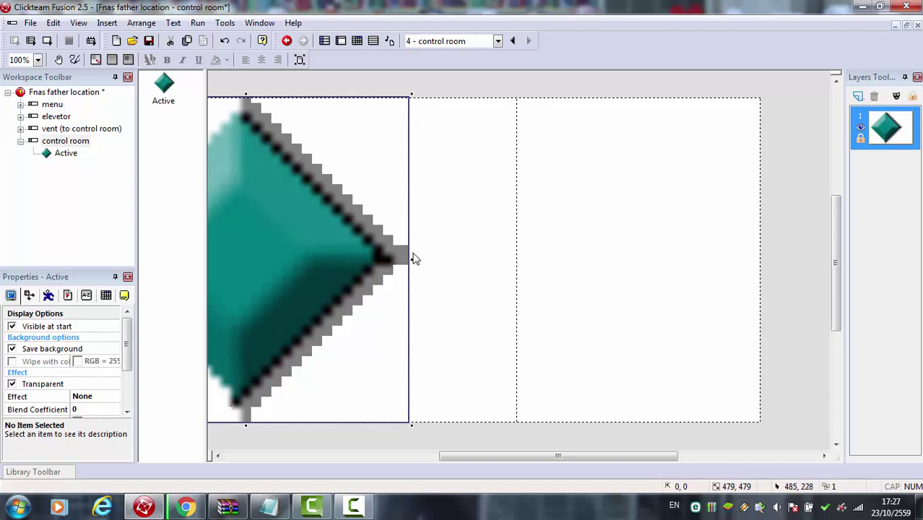
left_click_drag(413, 259, 764, 264)
Open the Active object's image for editing, clear the default diamond and pick the near-black colour 000008
double_click(665, 258)
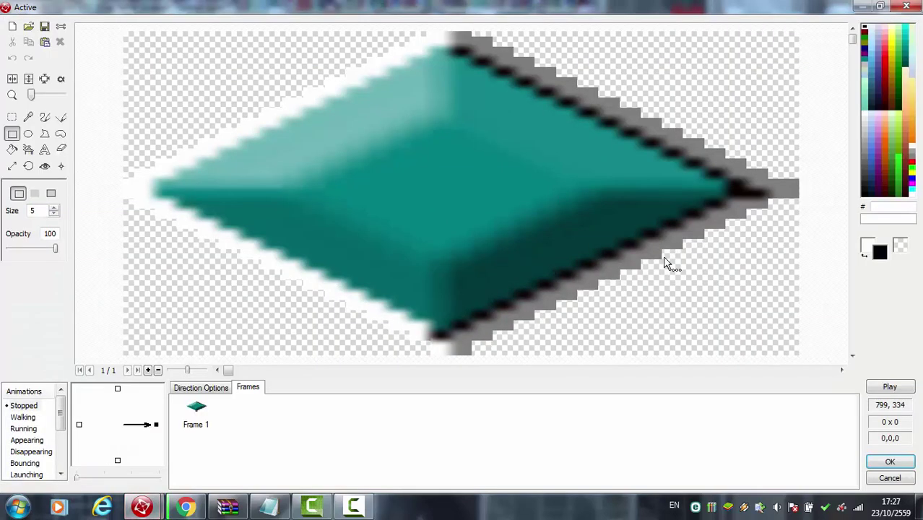
left_click(12, 148)
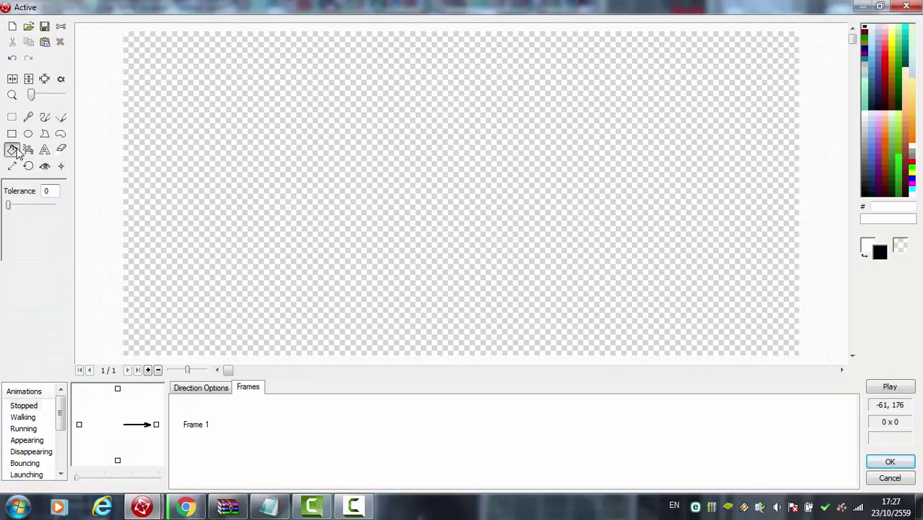
left_click(864, 195)
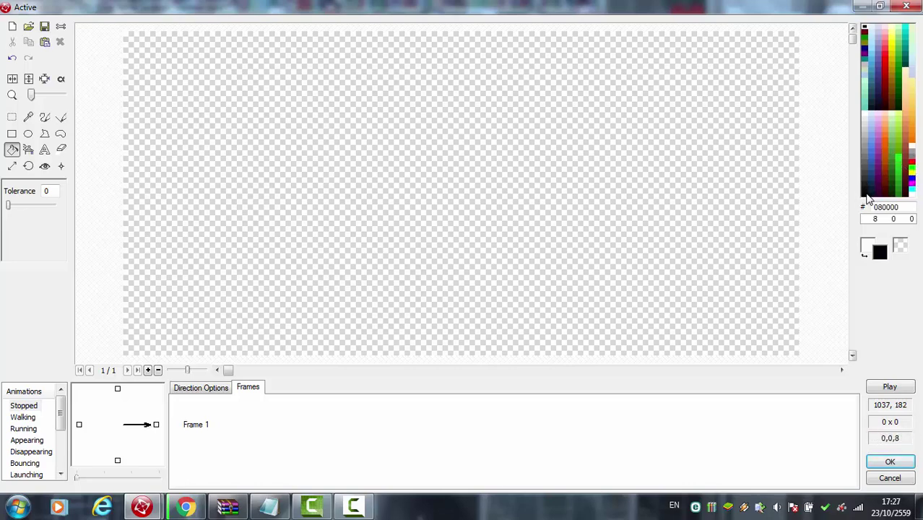
left_click(60, 117)
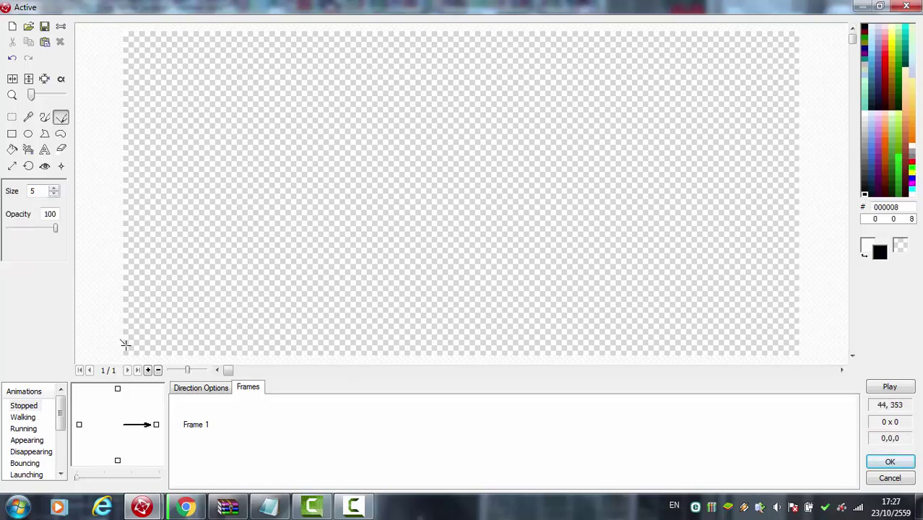
left_click_drag(123, 353, 260, 272)
key("ctrl+z")
left_click(45, 117)
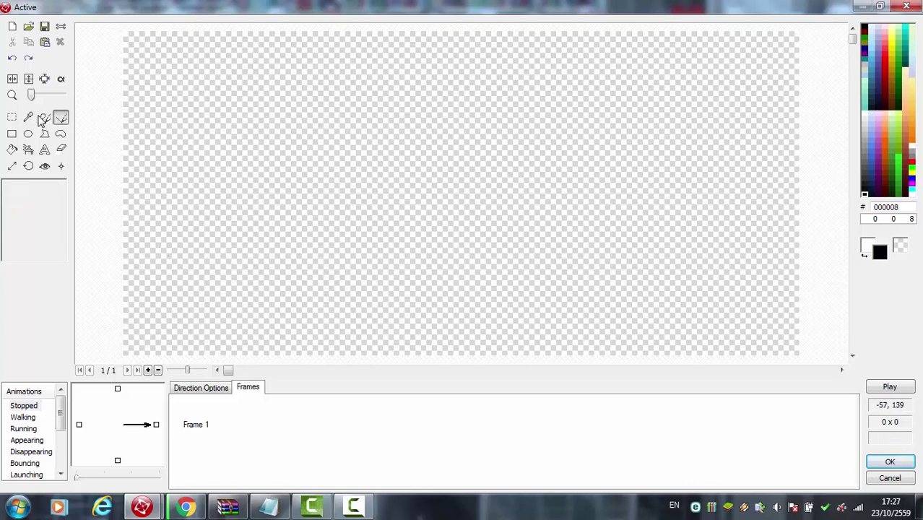
left_click(447, 190)
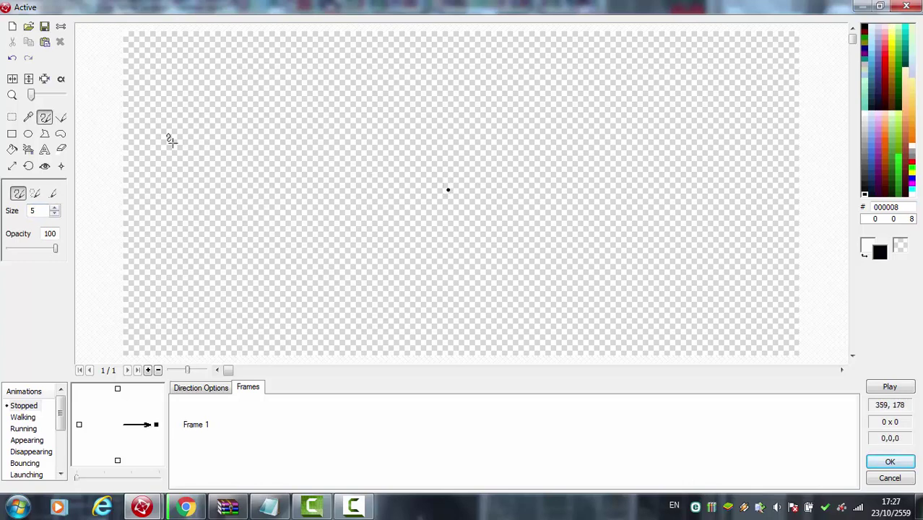
left_click(61, 117)
left_click_drag(124, 354, 808, 22)
key("ctrl+z")
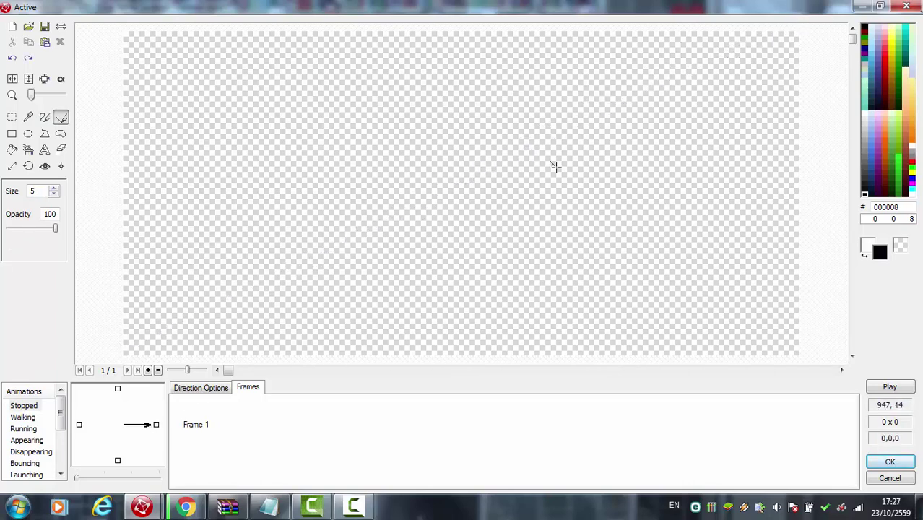
Mark the canvas centre with a size 5 black dot and draw a diagonal line through it from the lower-left to the upper-right corner
left_click(45, 117)
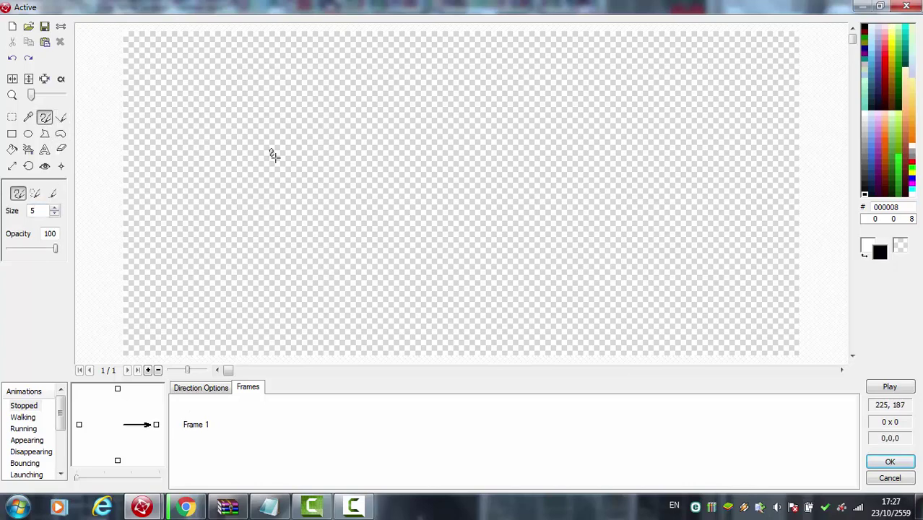
left_click(458, 195)
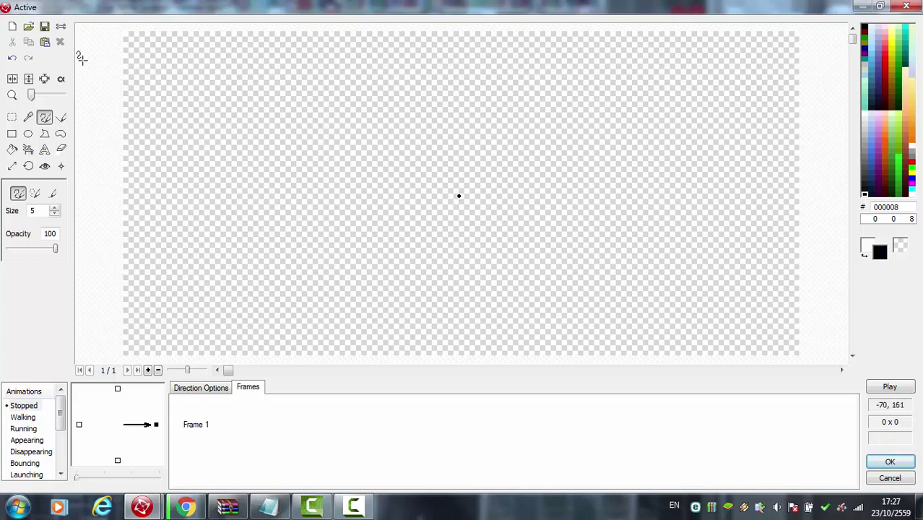
left_click(61, 119)
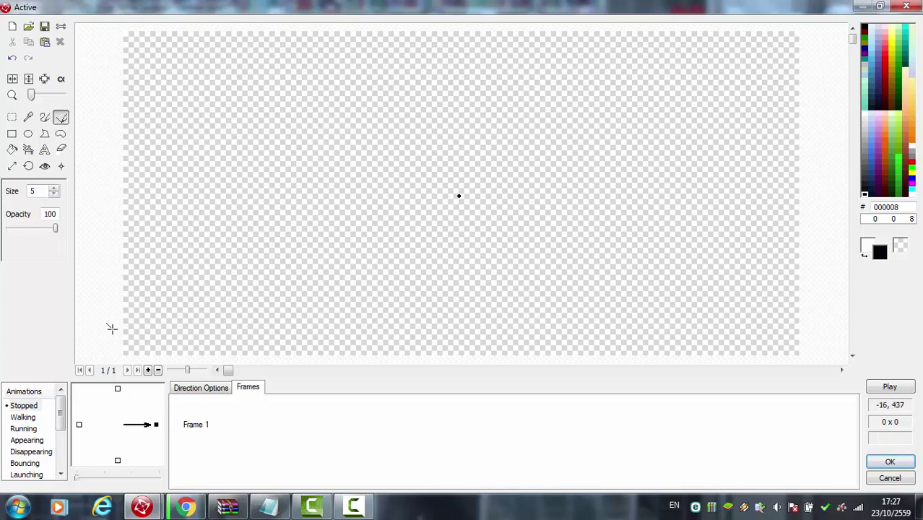
left_click_drag(110, 356, 62, 388)
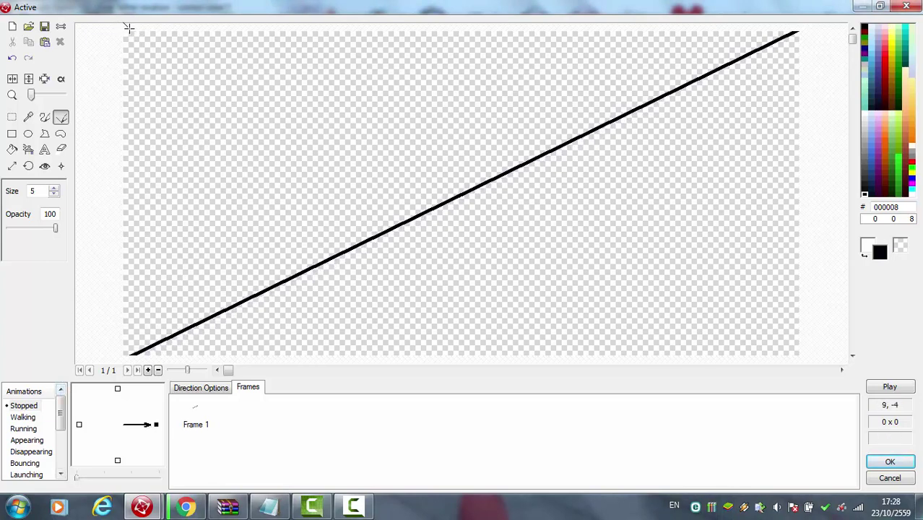
Draw a second size 5 black diagonal through the centre, from the upper-left to the lower-right corner of the canvas
mouse_move(137, 31)
left_mouse_down()
mouse_move(792, 344)
mouse_move(814, 378)
left_mouse_up()
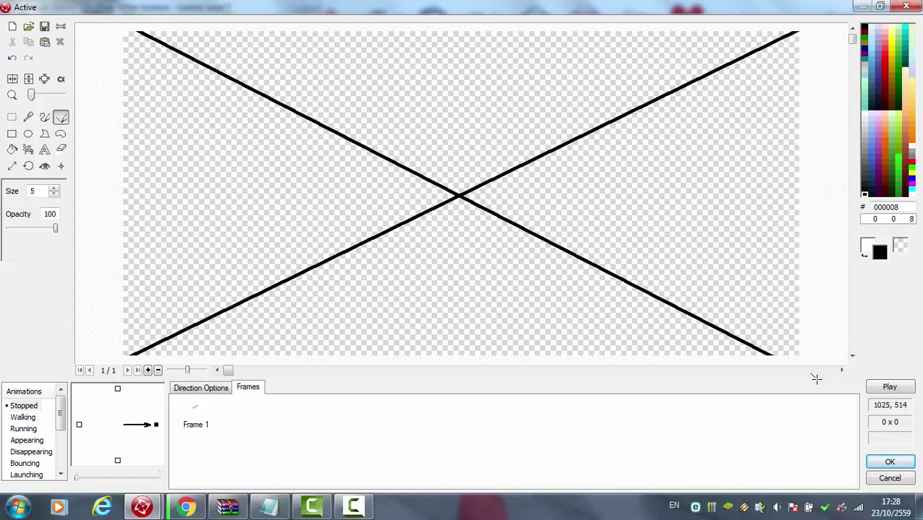
key("ctrl+z")
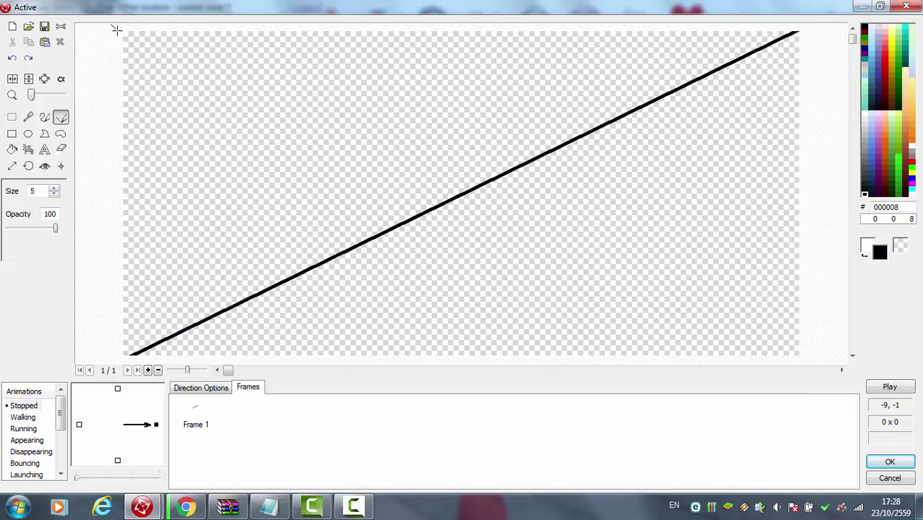
left_click_drag(116, 30, 811, 368)
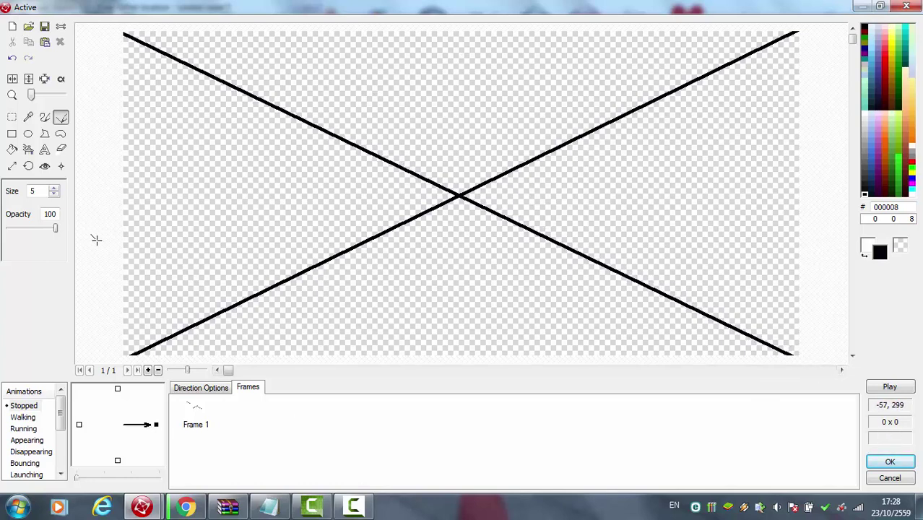
left_click(12, 134)
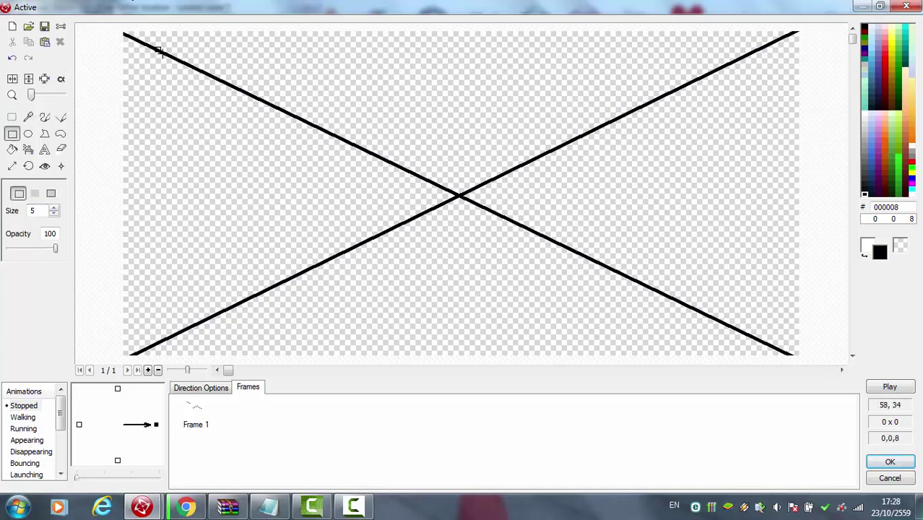
left_click_drag(164, 54, 748, 332)
key("ctrl+z")
Undo both diagonals and the centre dot on the canvas
key("ctrl+z")
key("ctrl+z")
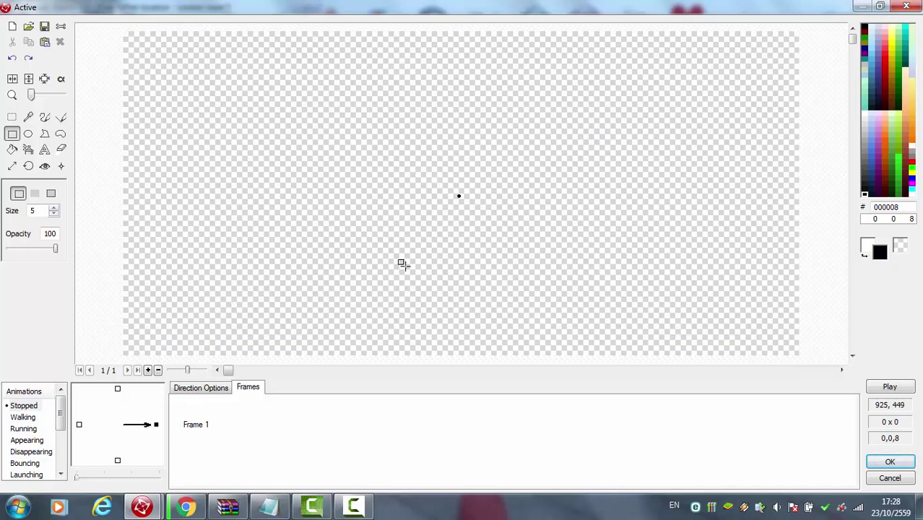
key("ctrl+z")
Draw two size 5 black diagonals exactly from corner to corner so they cross in the middle of the canvas
left_click(61, 117)
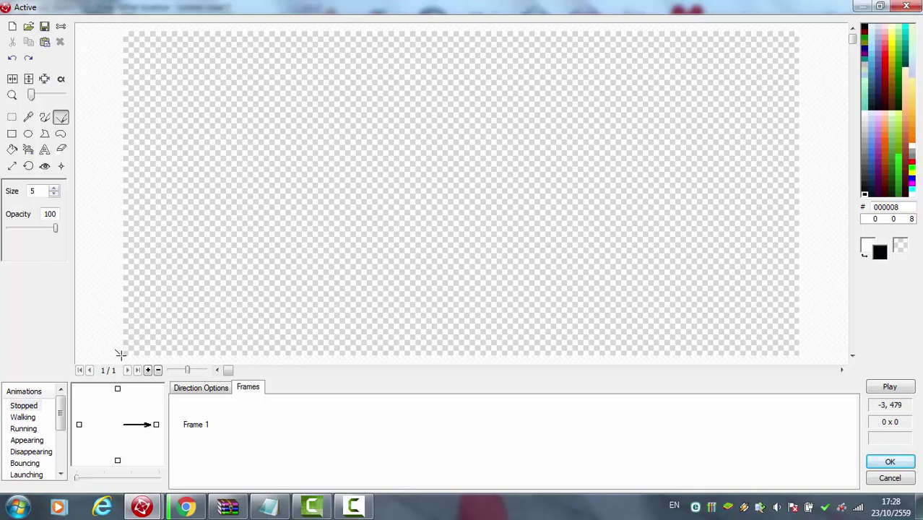
mouse_move(121, 354)
left_mouse_down()
mouse_move(369, 171)
mouse_move(621, 29)
mouse_move(821, 9)
mouse_move(799, 38)
mouse_move(804, 28)
left_mouse_up()
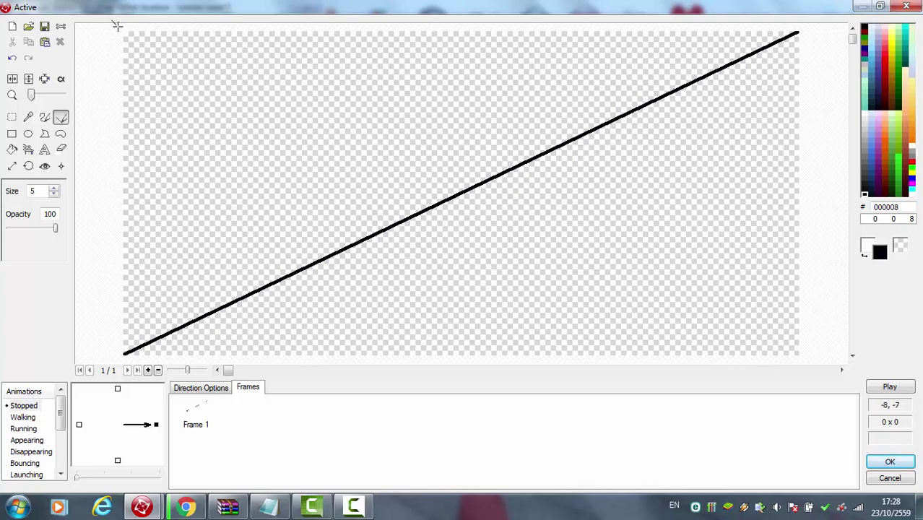
mouse_move(117, 28)
left_mouse_down()
mouse_move(379, 185)
mouse_move(707, 329)
mouse_move(845, 414)
mouse_move(802, 355)
left_mouse_up()
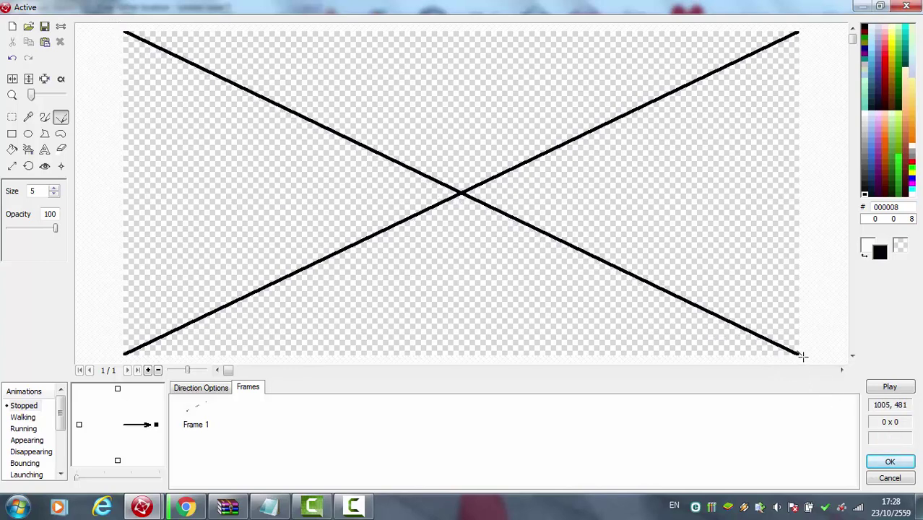
Draw a size 5 black rectangle outline around the crossing point, nearly half the canvas size, with its corners on the diagonals
left_click(12, 134)
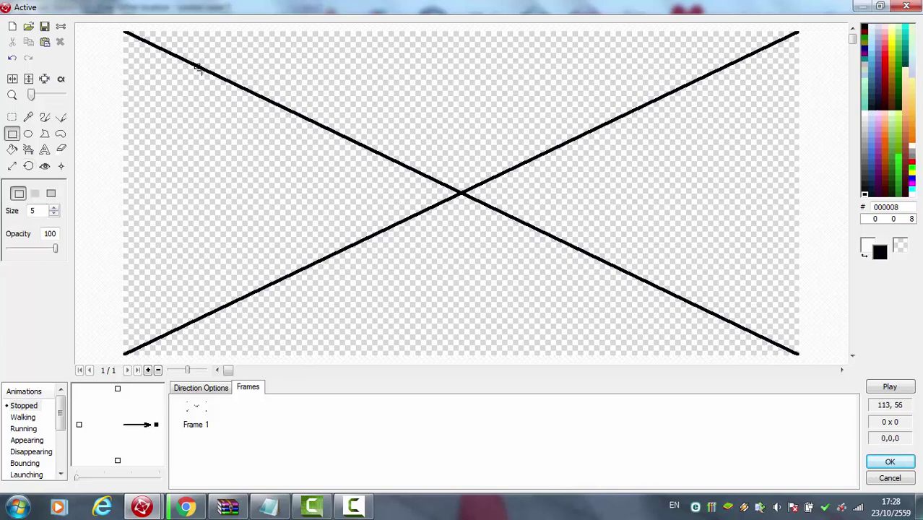
left_click_drag(212, 76, 705, 309)
key("ctrl+z")
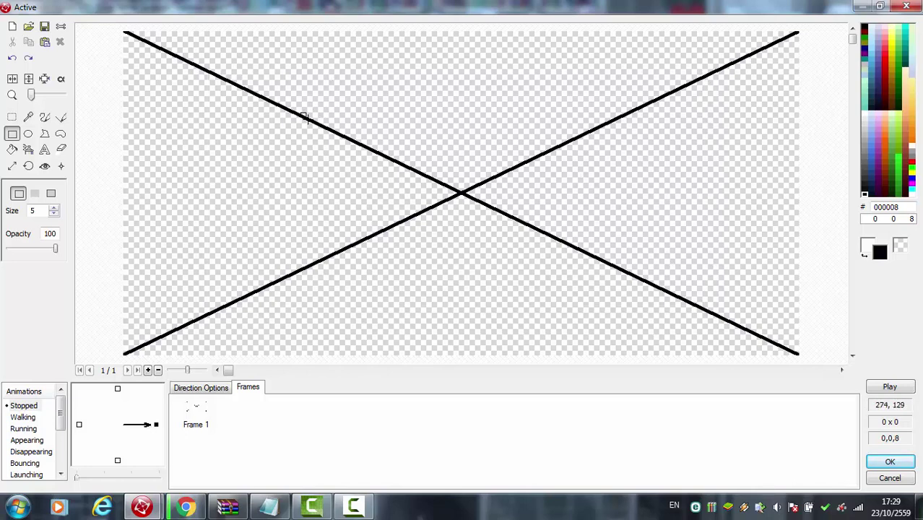
left_click_drag(303, 116, 616, 268)
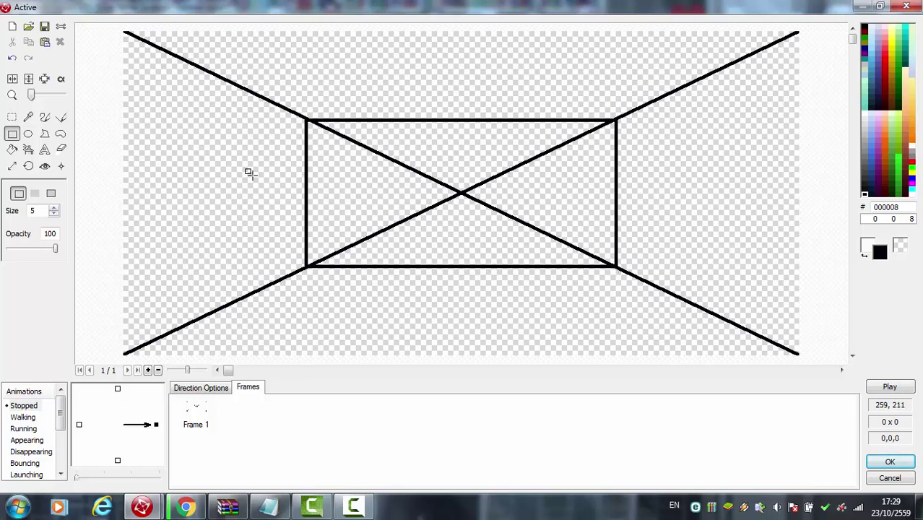
Delete the diagonal segments inside the rectangle without thinning its outline, and apply the edited image to the Active object
left_click(12, 117)
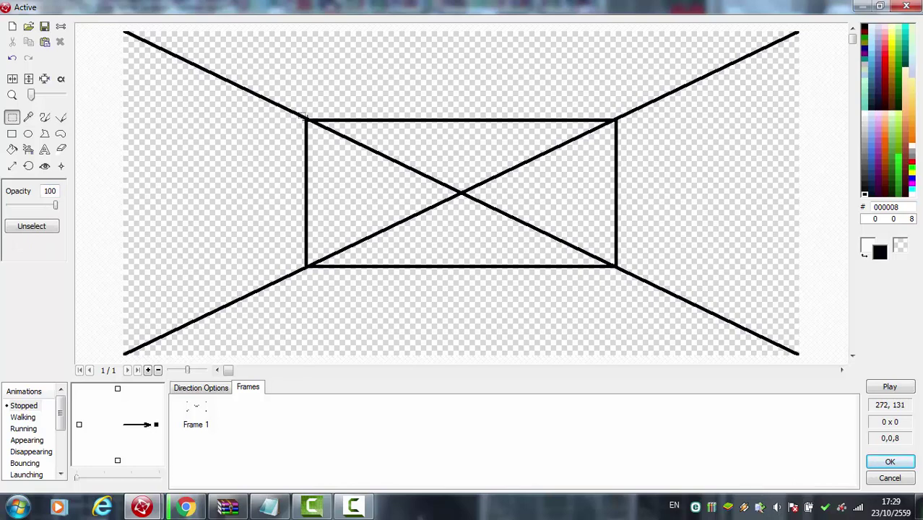
left_click_drag(304, 118, 610, 262)
key("Delete")
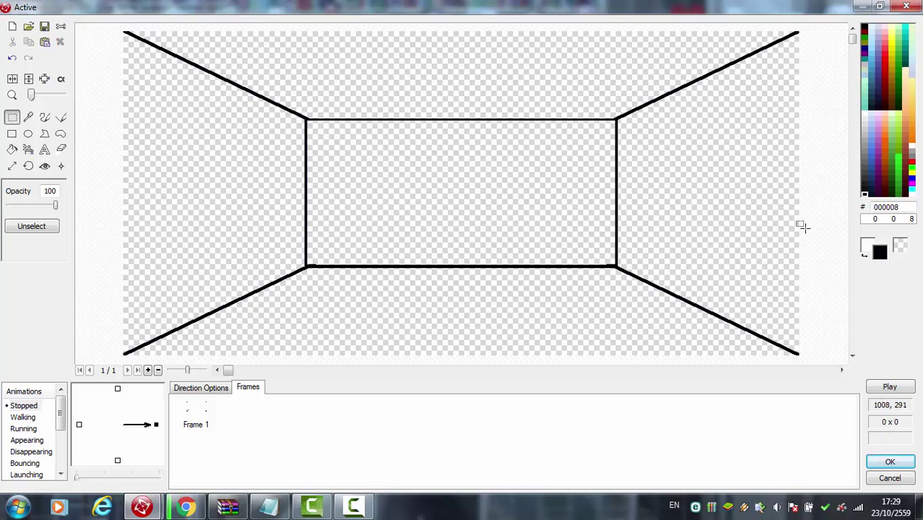
key("ctrl+z")
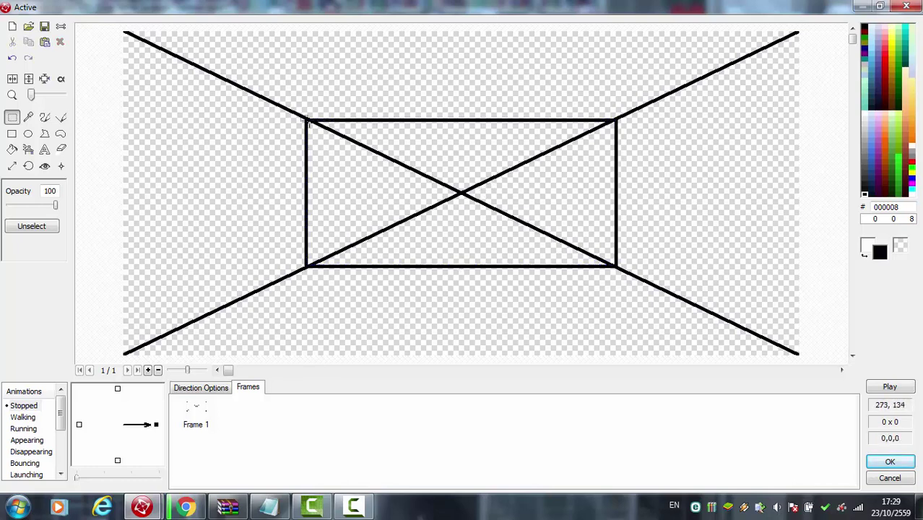
left_click_drag(307, 122, 614, 265)
key("Delete")
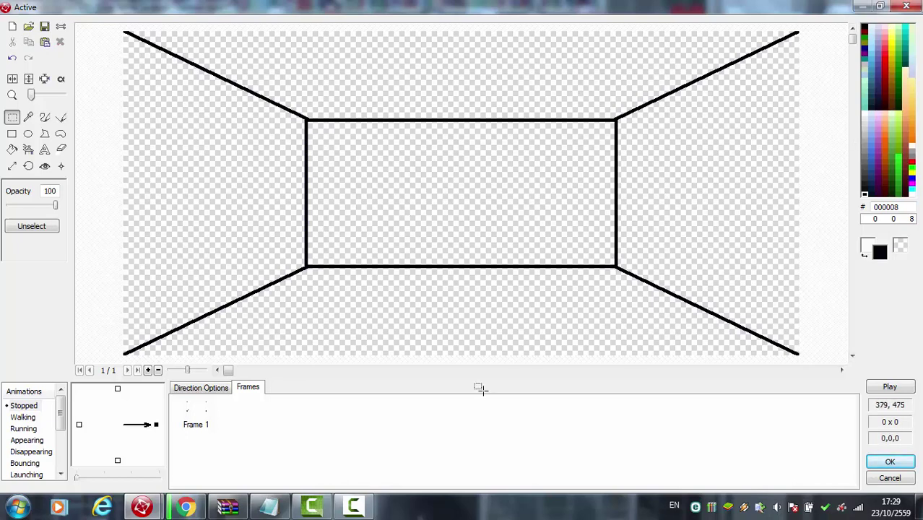
left_click(889, 463)
Copy Active 2 and Active 3 from the elevetor frame and paste them just outside the far edge of the control room frame
double_click(71, 128)
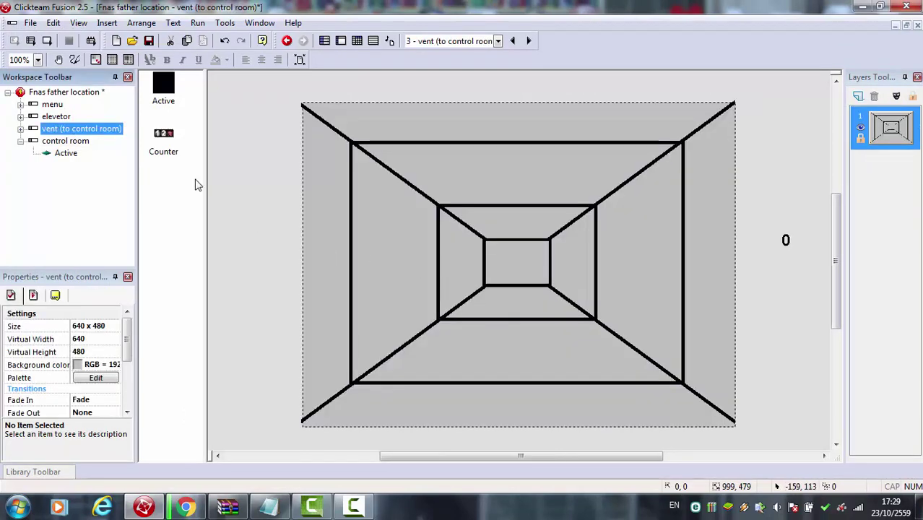
double_click(54, 117)
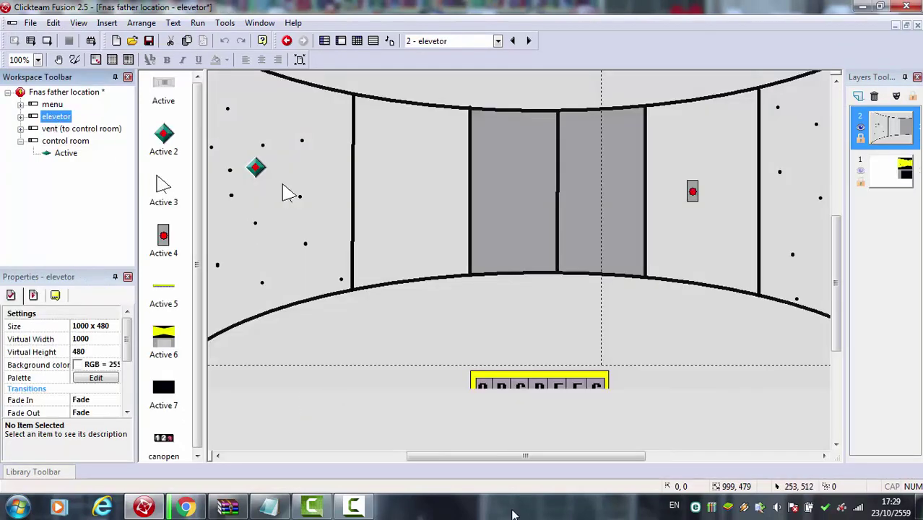
left_click_drag(473, 454, 369, 454)
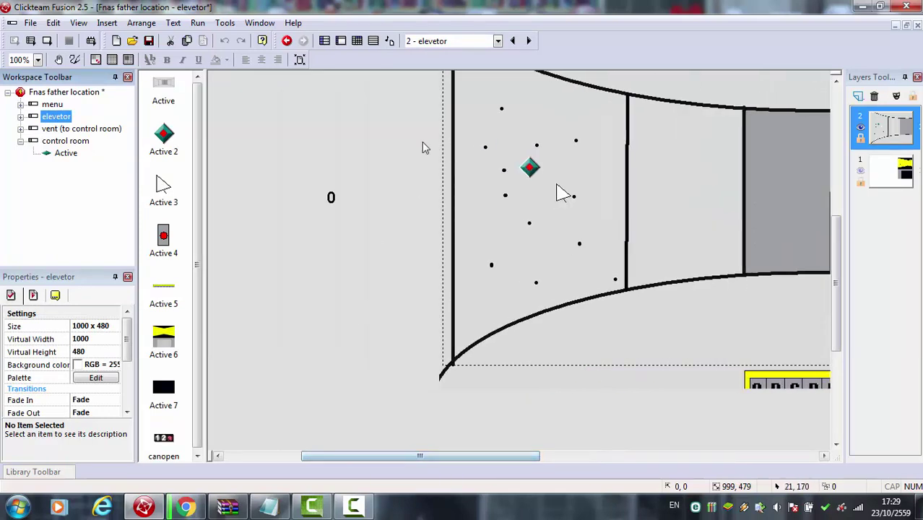
left_click_drag(411, 124, 590, 239)
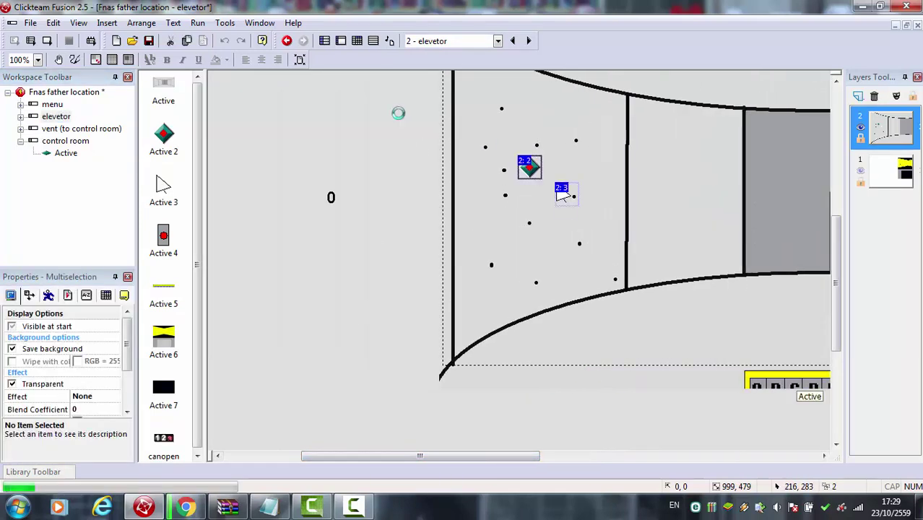
left_click(69, 142)
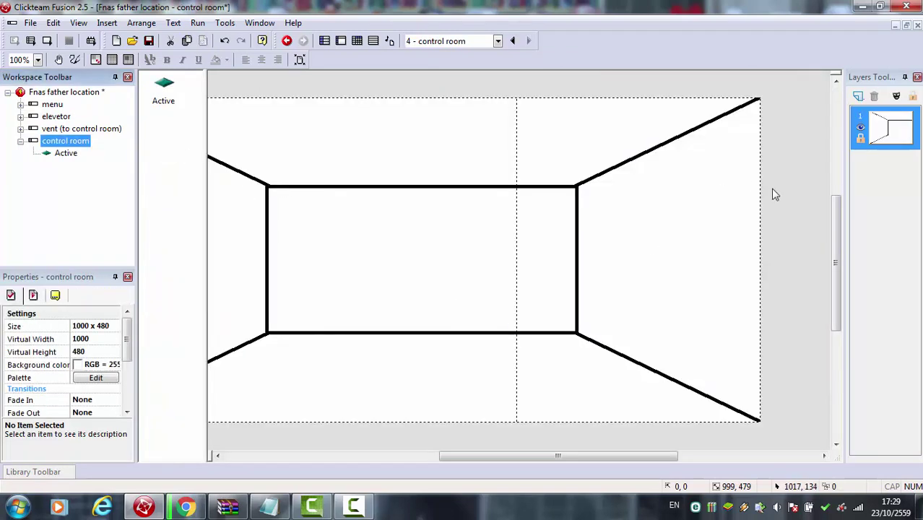
left_click(781, 190)
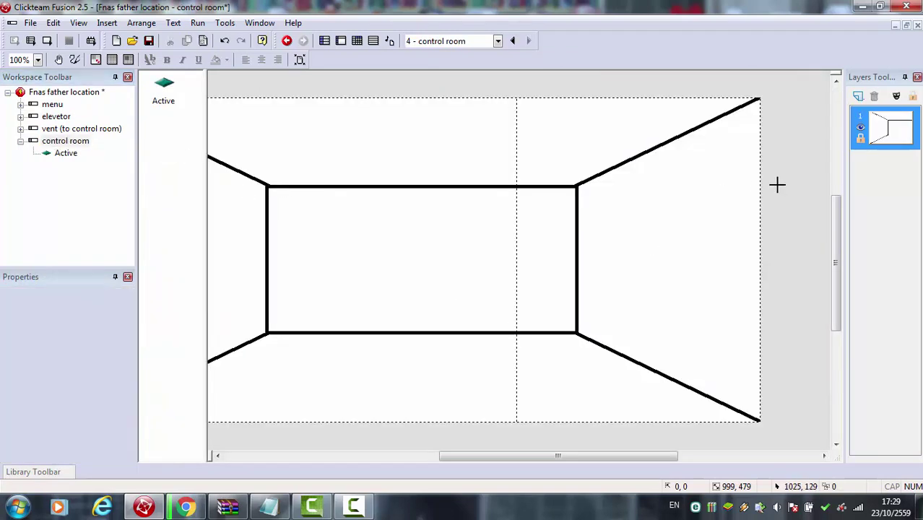
left_click(777, 185)
Copy the Always event from the elevetor frame's events and paste it into the control room frame's event list
left_click(72, 141)
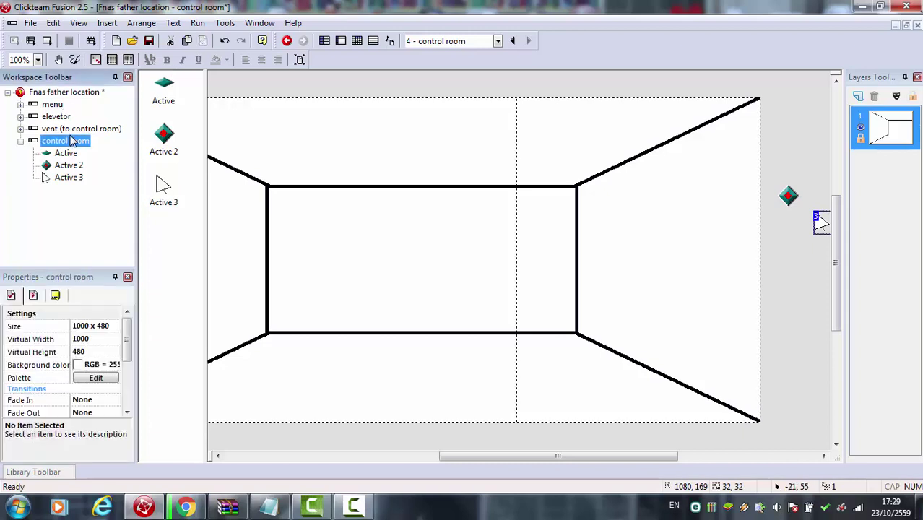
left_click(68, 129)
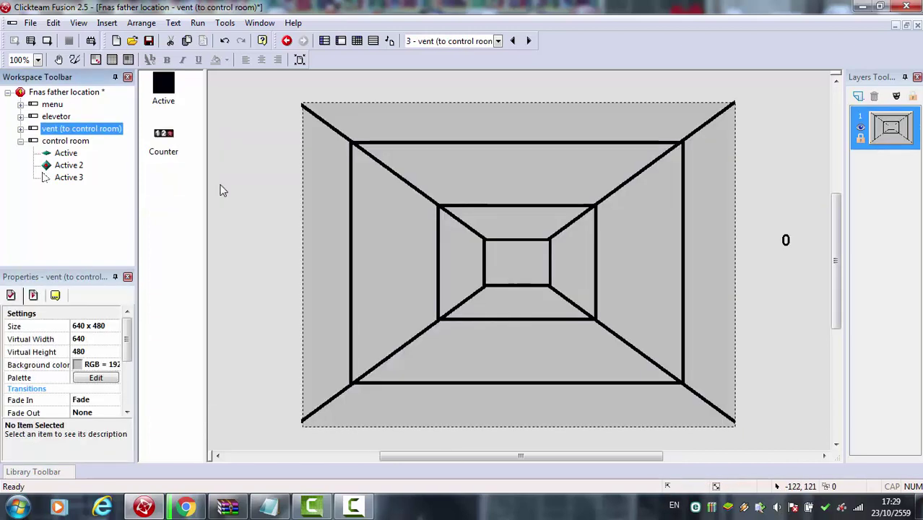
left_click(57, 117)
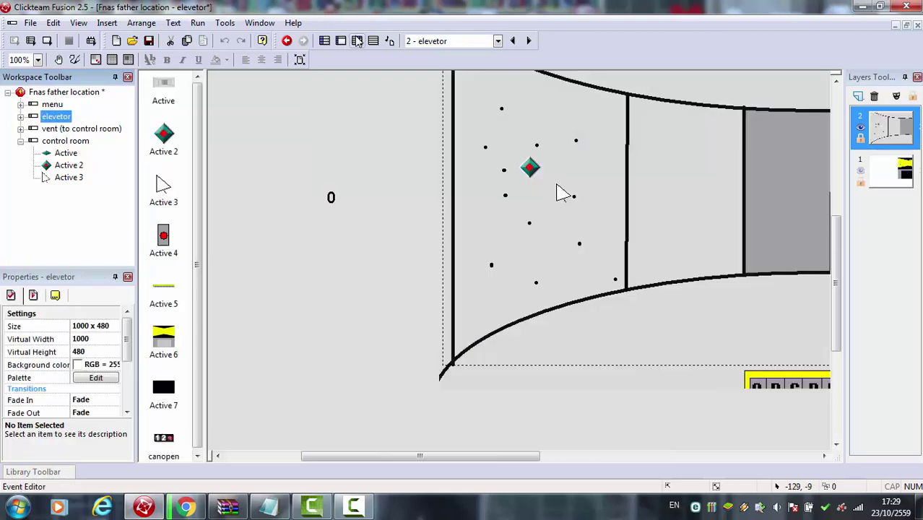
left_click(357, 40)
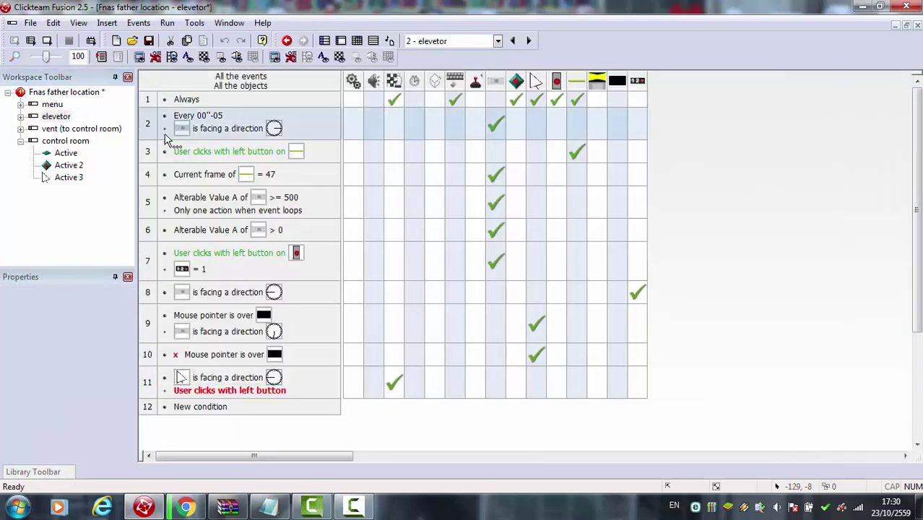
left_click(155, 101)
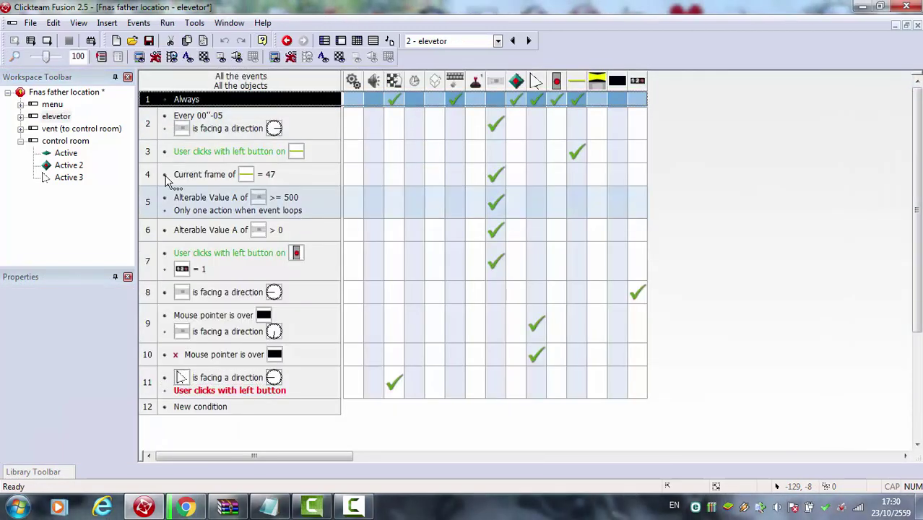
left_click(64, 141)
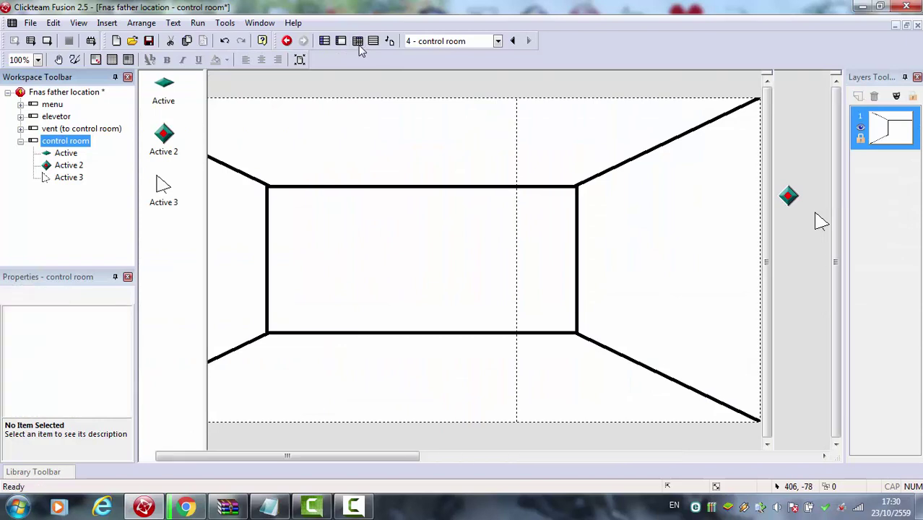
left_click(357, 40)
right_click(157, 103)
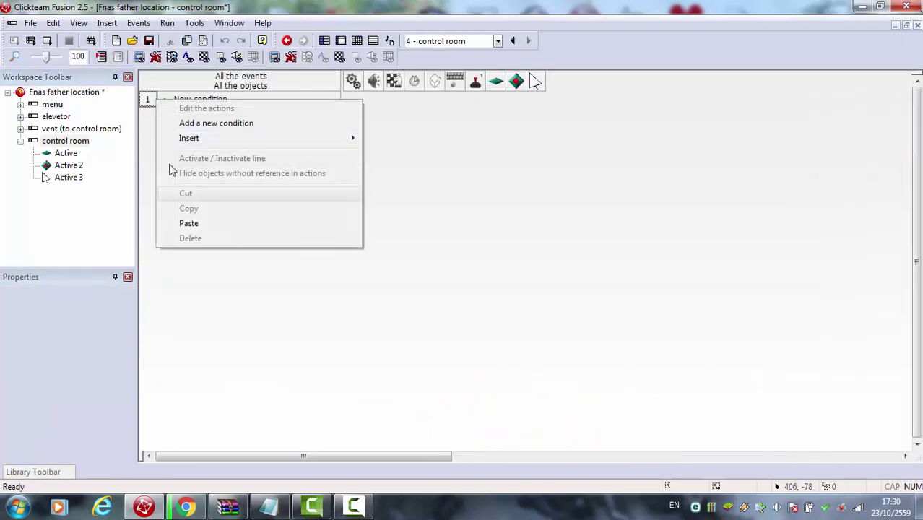
left_click(225, 223)
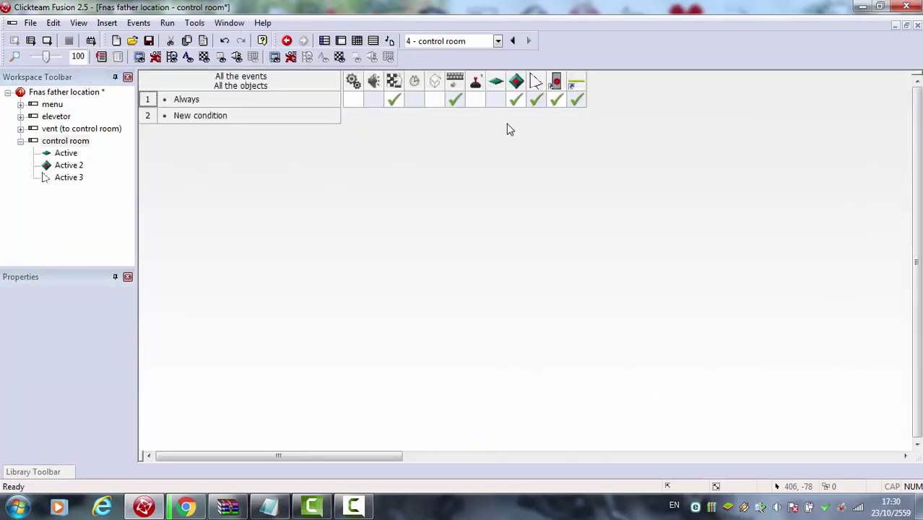
Remove the Always event's actions for the red button object and the yellow line object
left_click(496, 100)
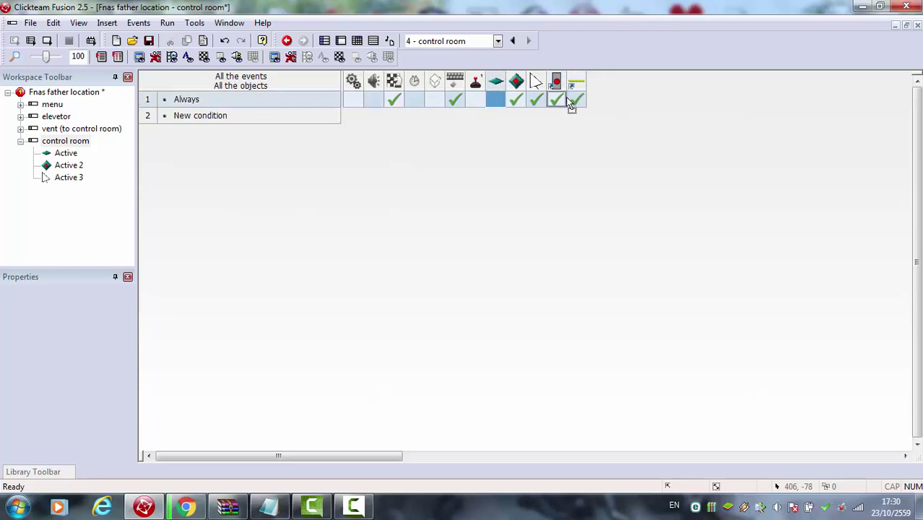
left_click_drag(565, 98, 534, 99)
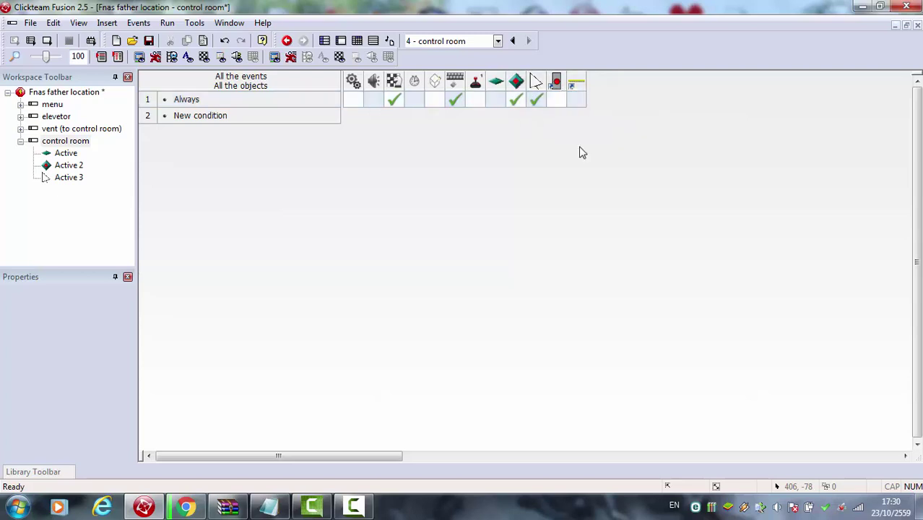
left_click(576, 99)
Hide the unused red button and yellow line object columns in the control room's event grid
left_click(65, 141)
left_click(341, 40)
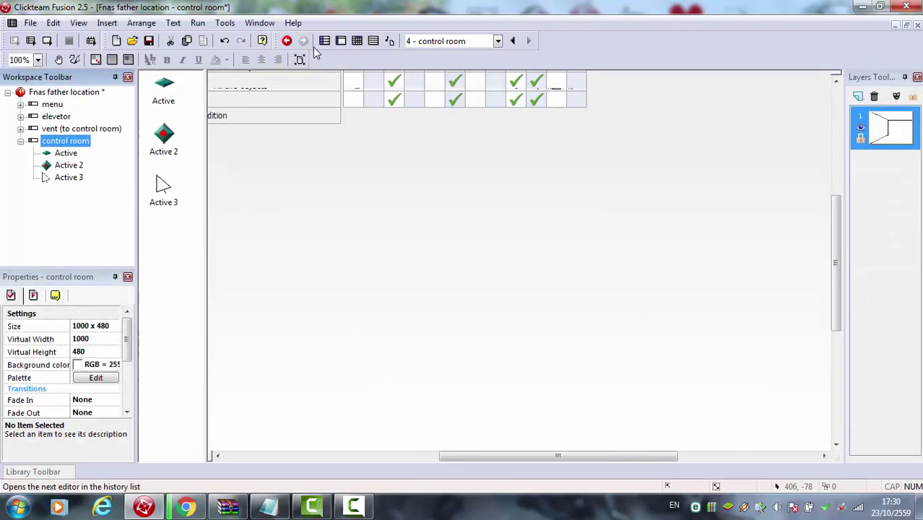
left_click(357, 40)
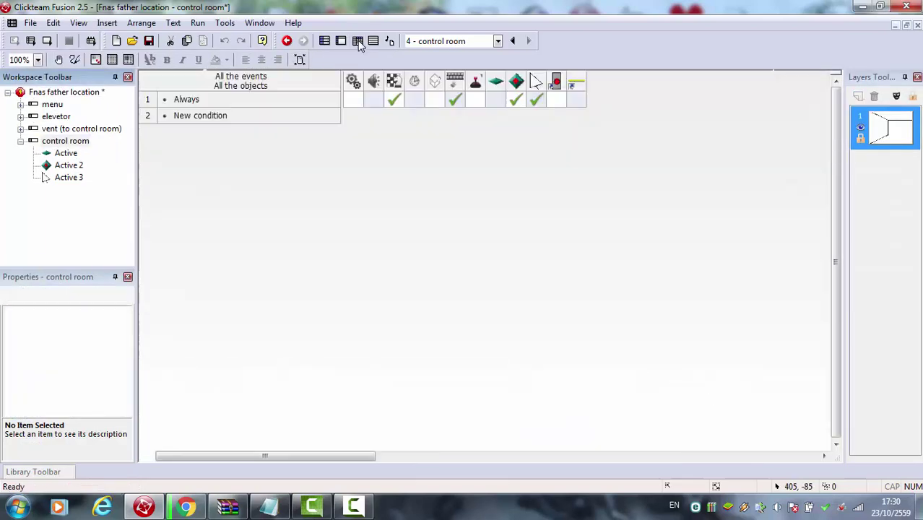
right_click(557, 84)
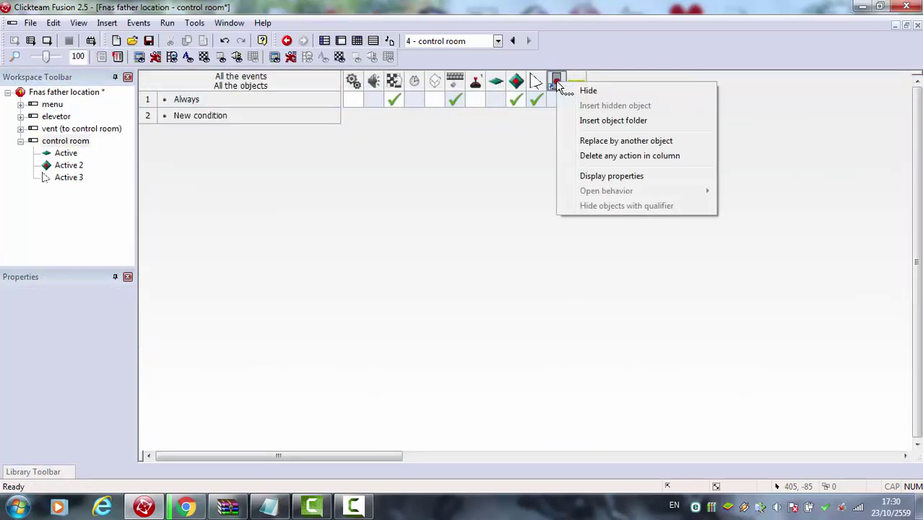
left_click(587, 90)
right_click(562, 86)
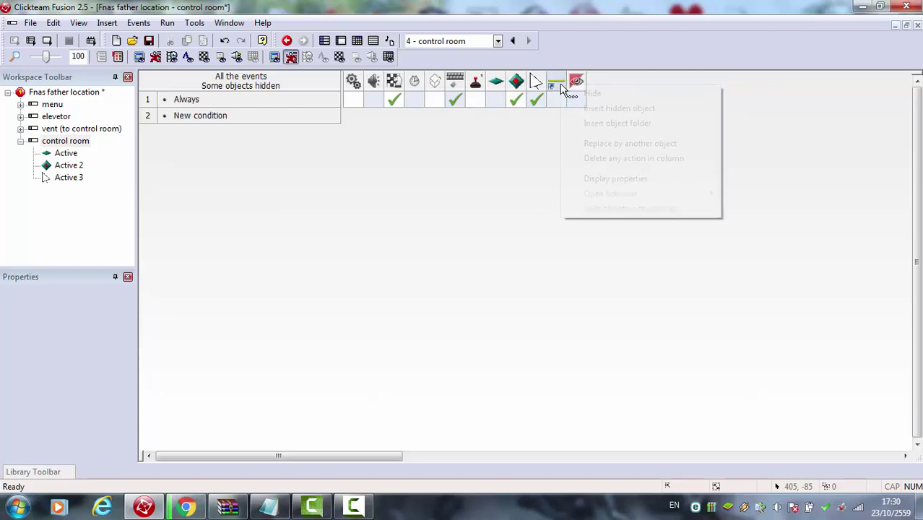
left_click(571, 94)
right_click(557, 84)
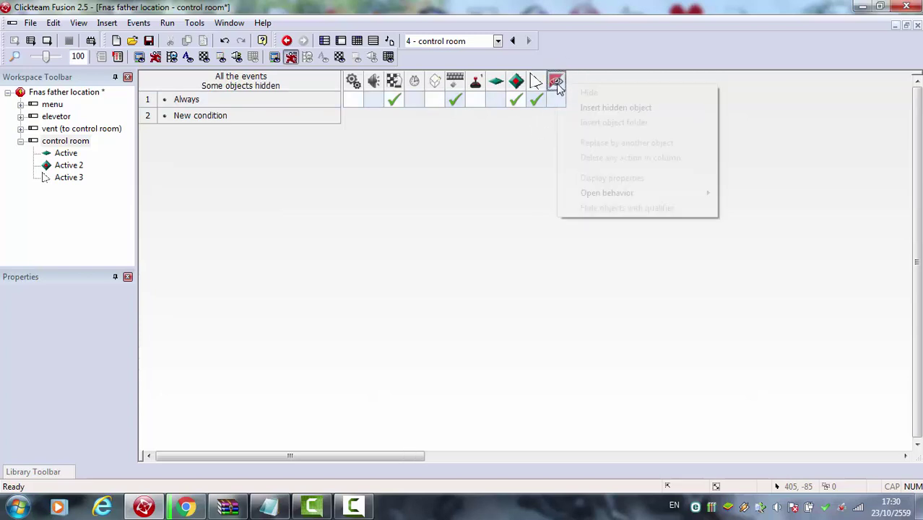
left_click(511, 153)
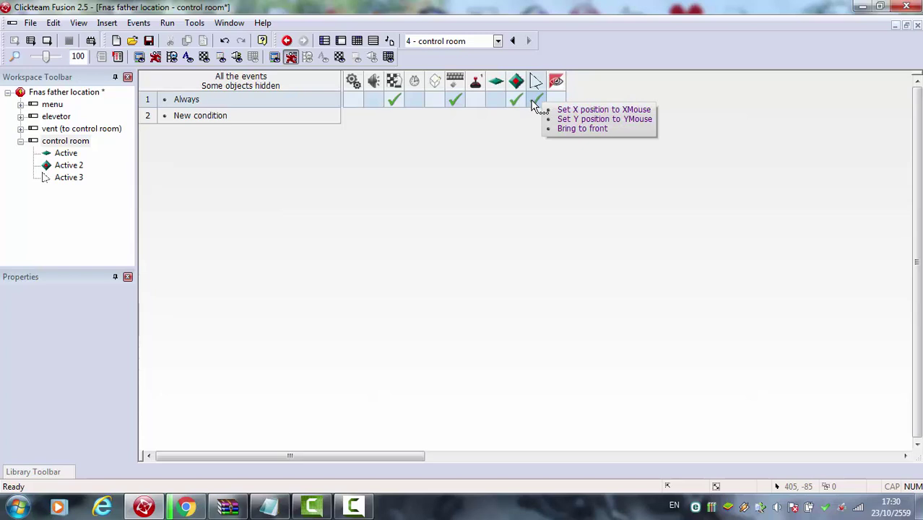
Run the control room frame to test the view scrolling and custom cursor
left_click(47, 40)
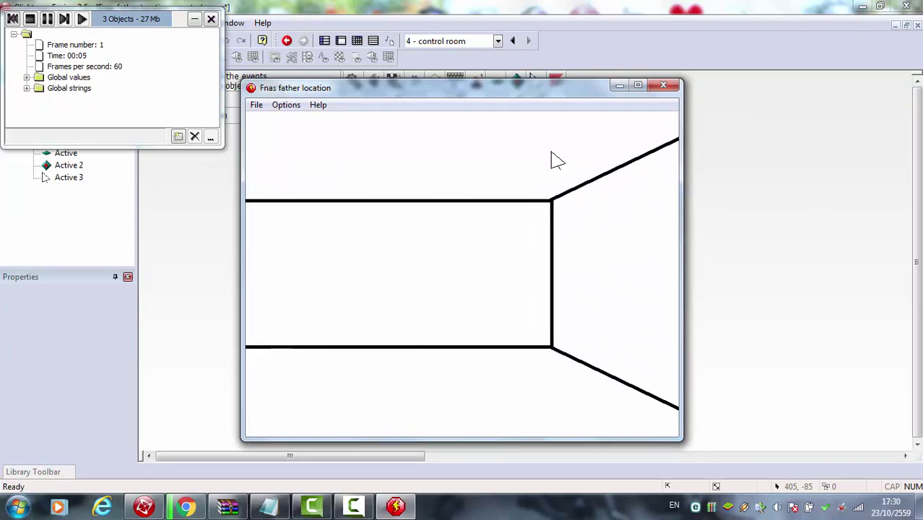
Close the test run and add an event that tests whether Active 2 is overlapping the Active 3 cursor
left_click(663, 86)
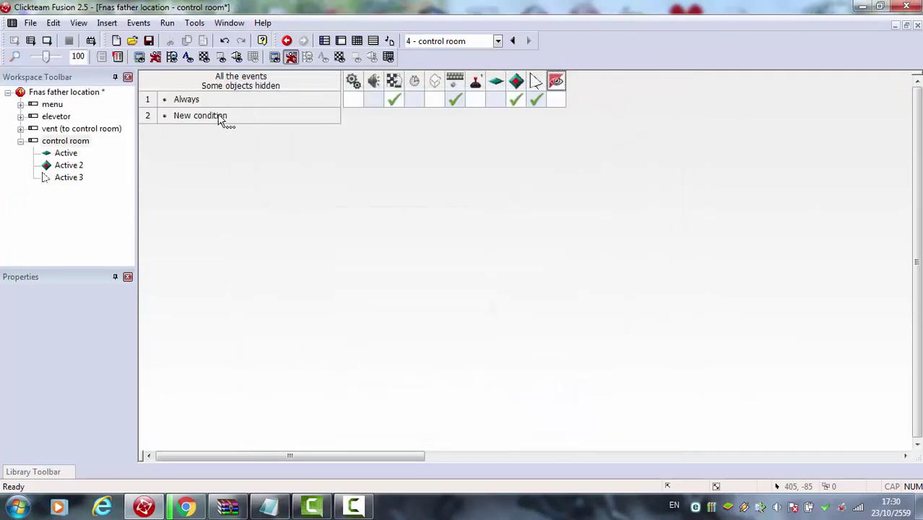
double_click(219, 116)
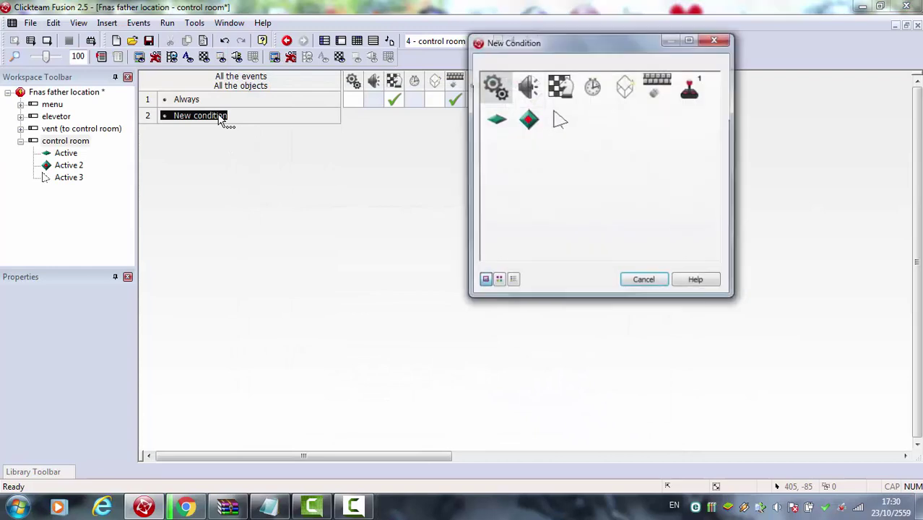
left_click(561, 119)
mouse_move(621, 137)
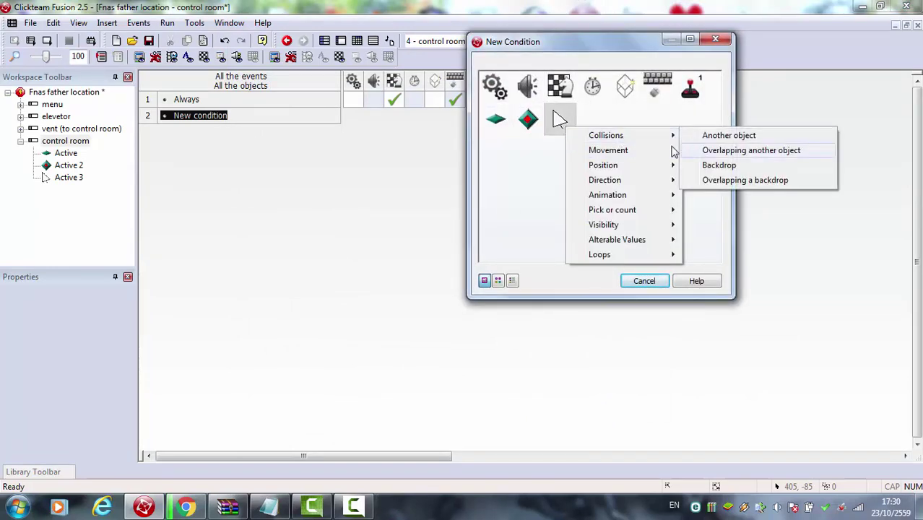
left_click(751, 150)
double_click(525, 83)
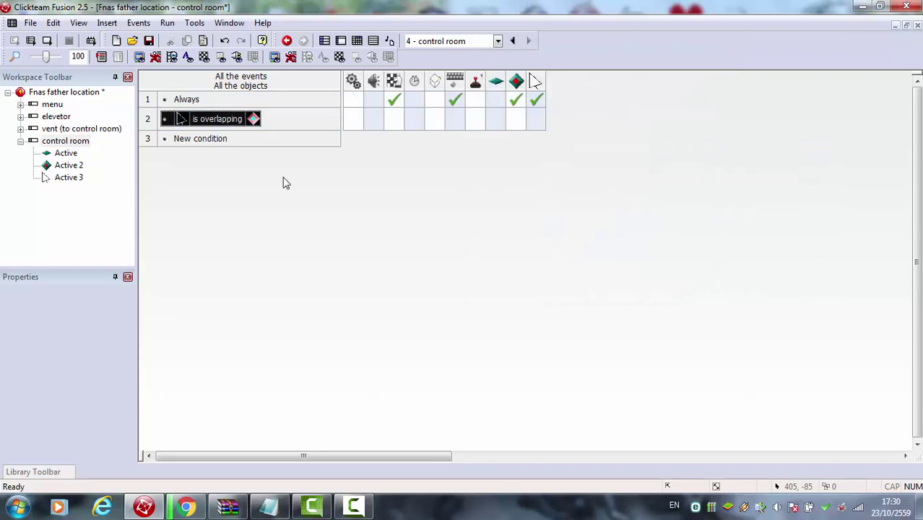
double_click(232, 120)
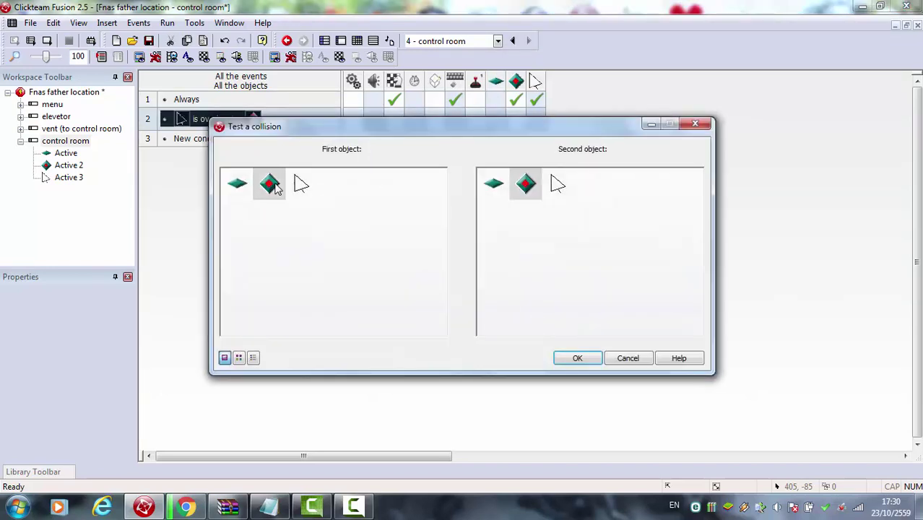
left_click(558, 185)
left_click(577, 359)
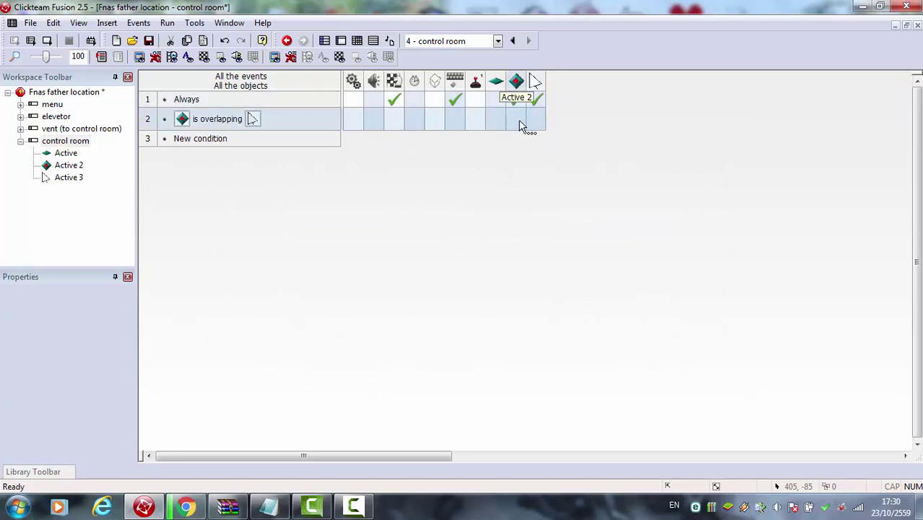
Add an action to the overlap event that stops Active 2's movement
right_click(525, 123)
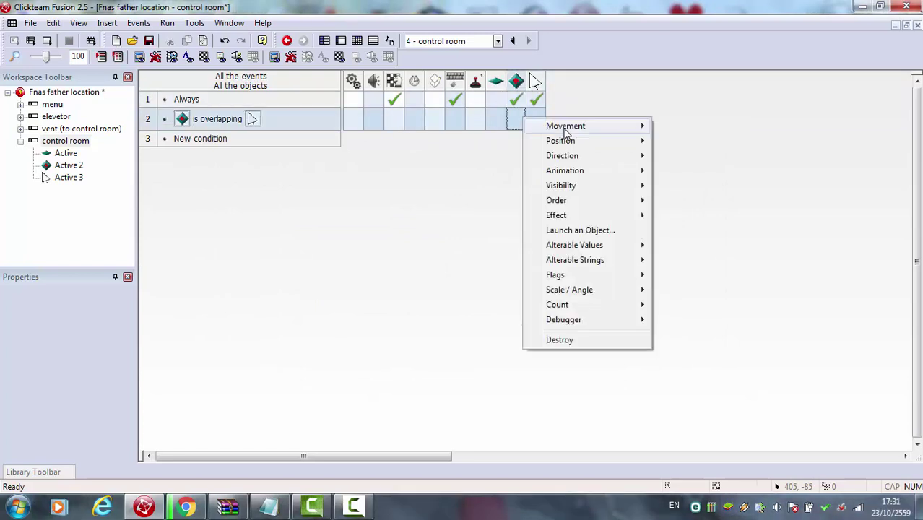
mouse_move(610, 130)
left_click(680, 124)
Duplicate the overlap event and negate the copy's condition
left_click(149, 118)
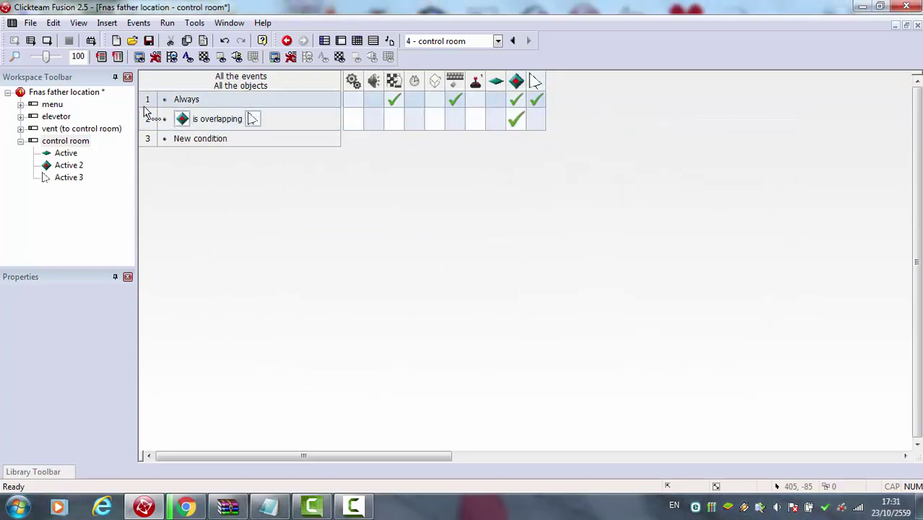
key("ctrl+c")
key("ctrl+v")
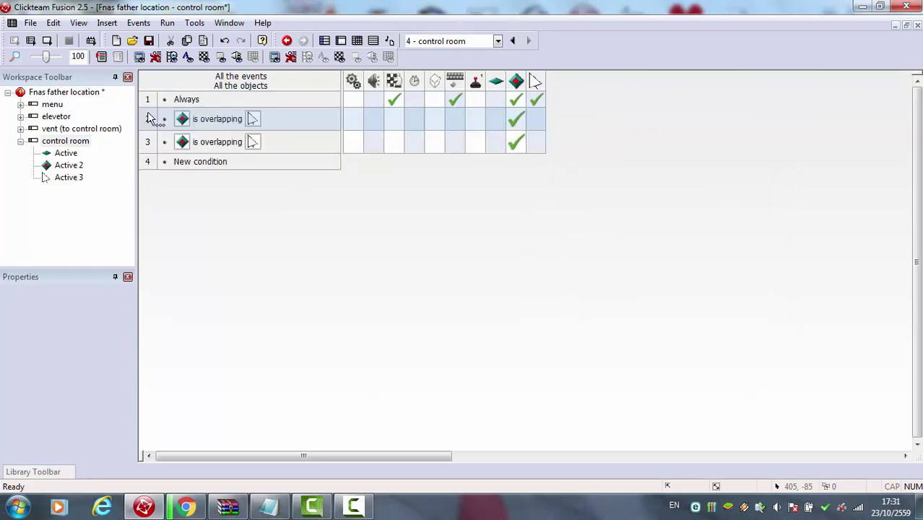
right_click(214, 145)
left_click(264, 205)
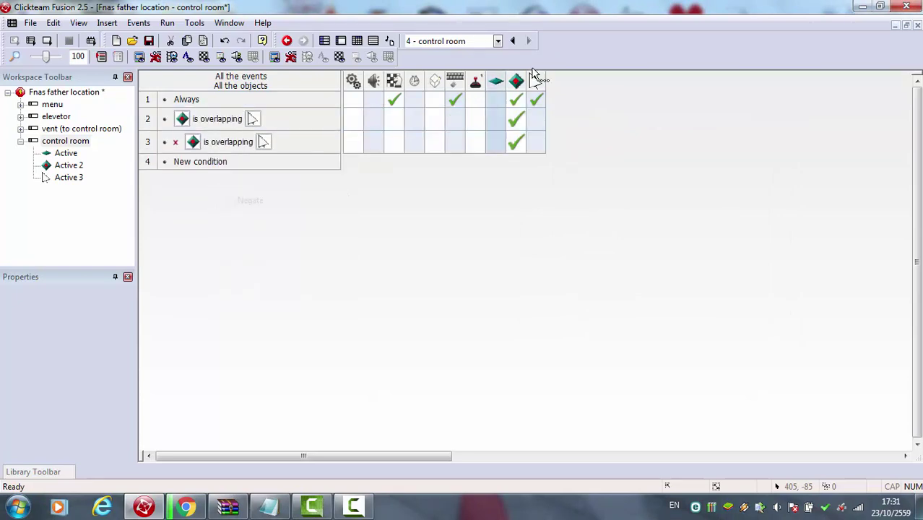
Replace Active 2's action in the negated event with starting its movement, and run the frame to test it
right_click(516, 144)
mouse_move(562, 151)
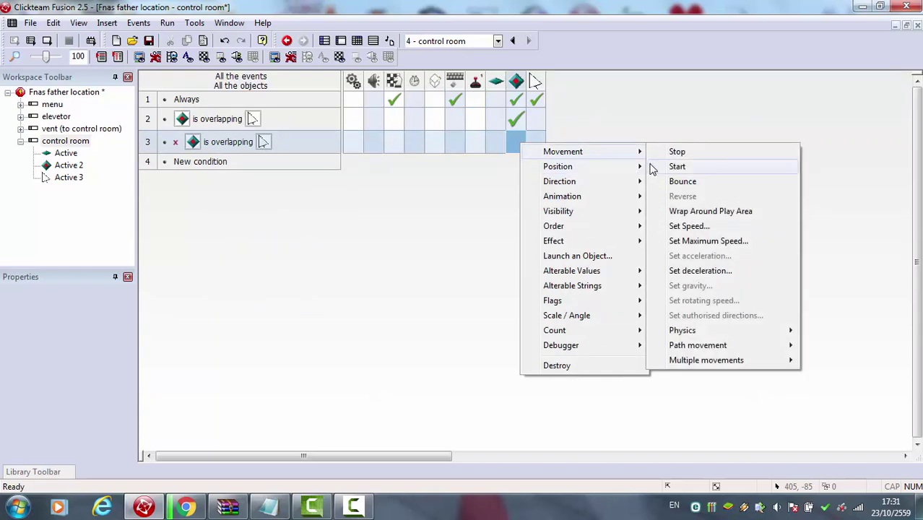
left_click(683, 165)
left_click(47, 40)
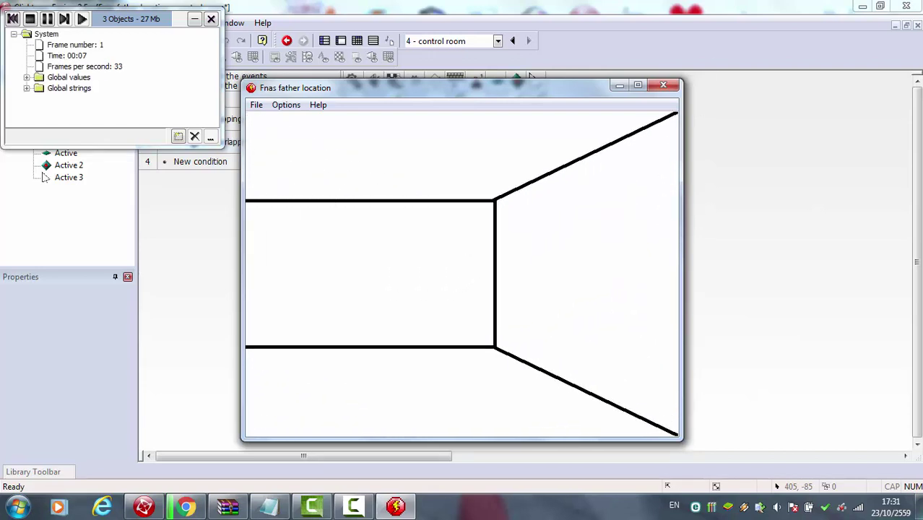
left_click(663, 85)
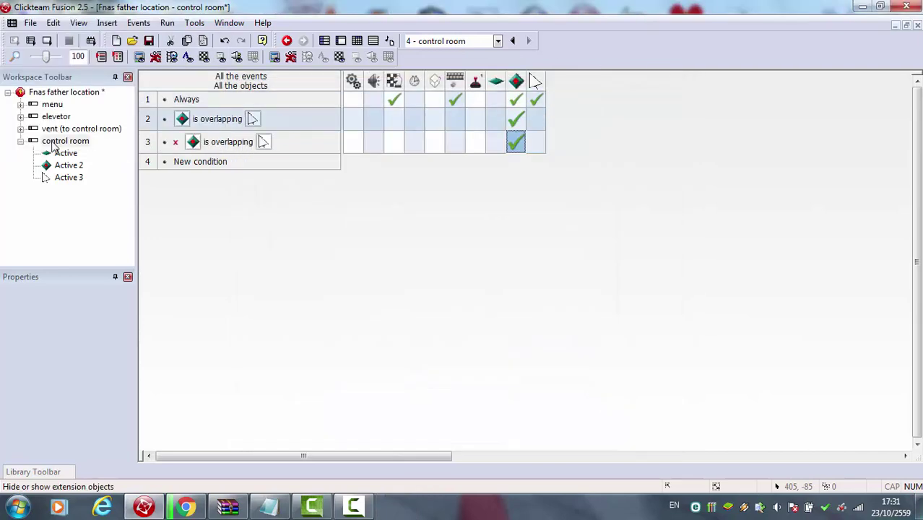
Open the control room's background image for editing and fill the walls, ceiling and floor with gray A0A0A4
double_click(58, 142)
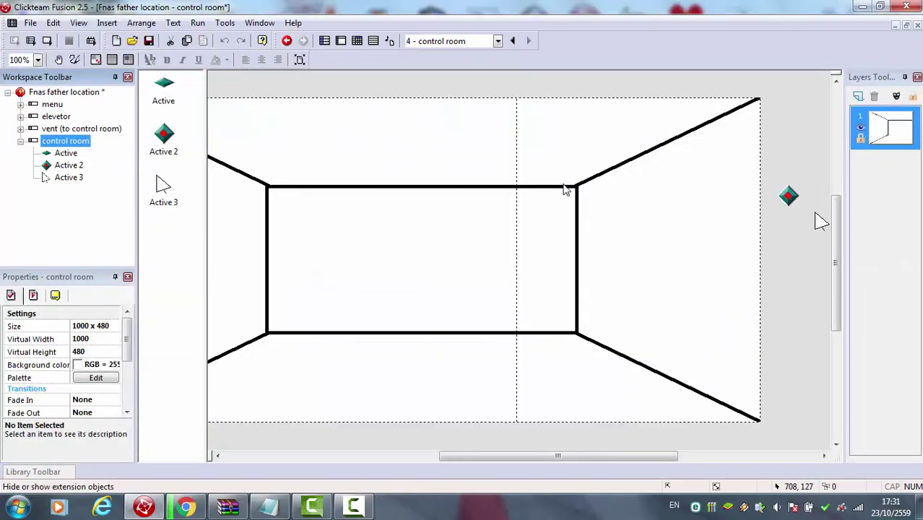
double_click(565, 189)
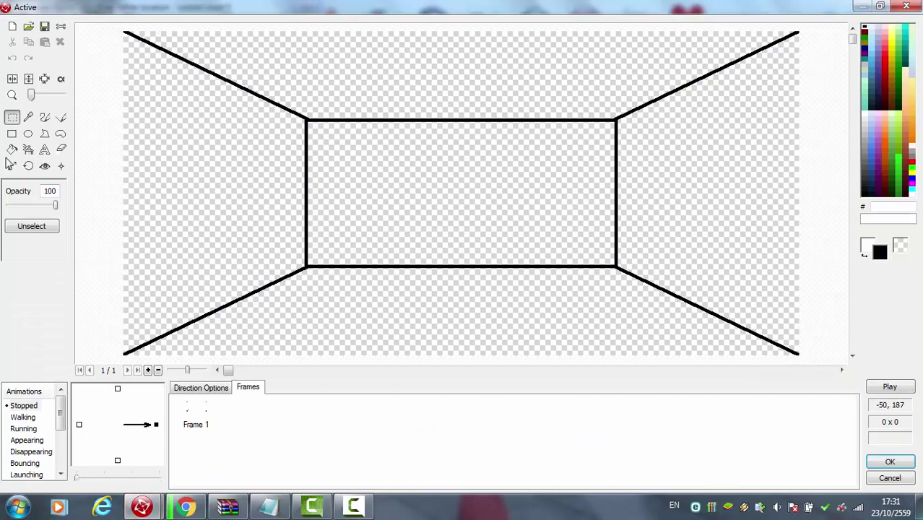
left_click(12, 149)
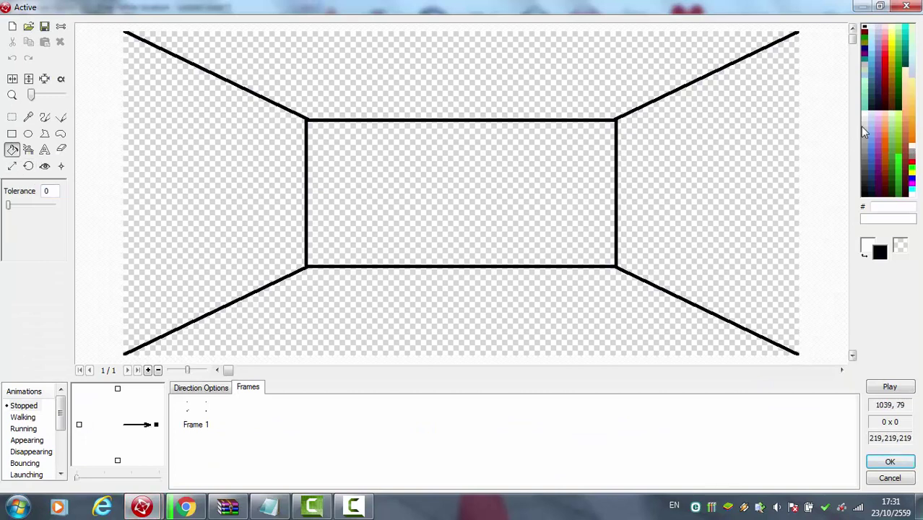
left_click(913, 157)
left_click(715, 195)
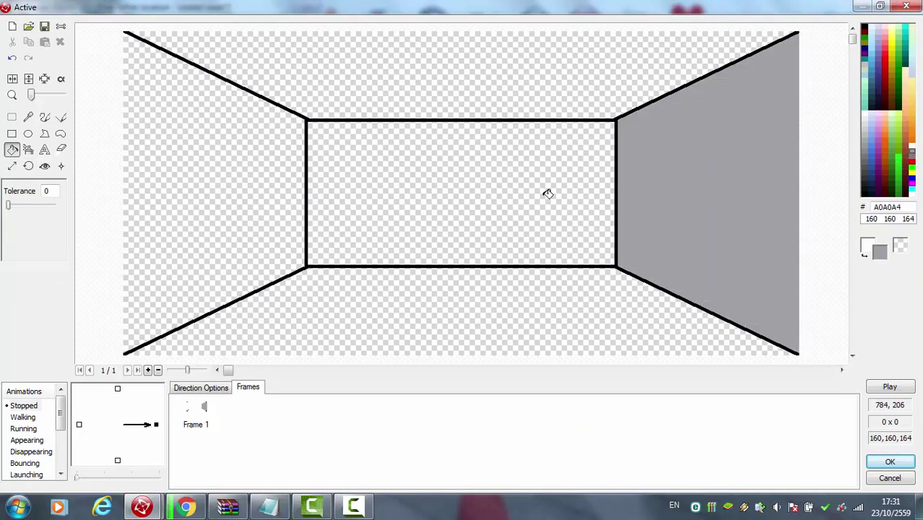
left_click(546, 193)
left_click(516, 32)
left_click(243, 194)
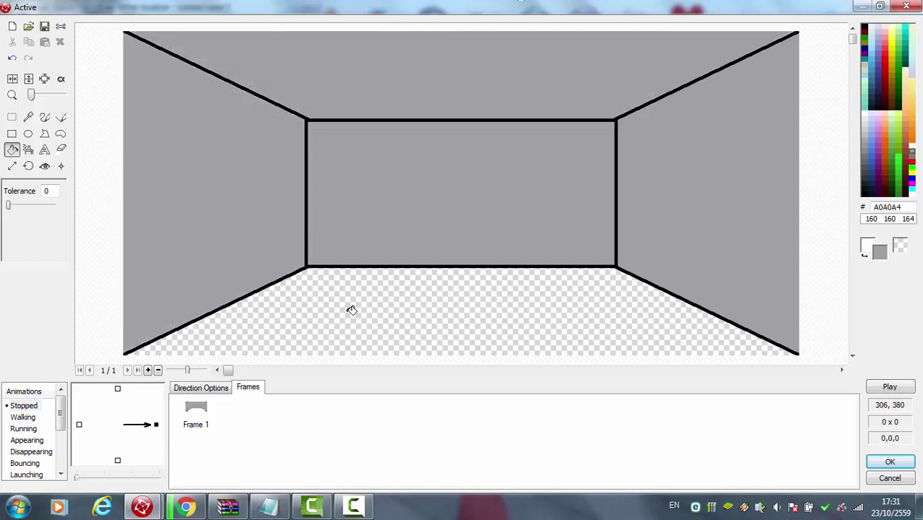
left_click(352, 311)
Draw four-sided window outlines on both side walls of the room with size 5 lines in near-black 000008
left_click(60, 117)
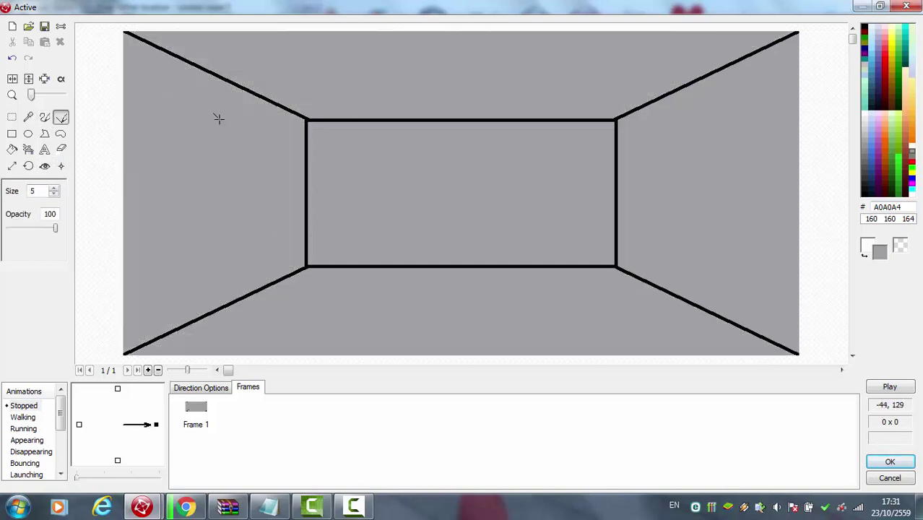
left_click(865, 195)
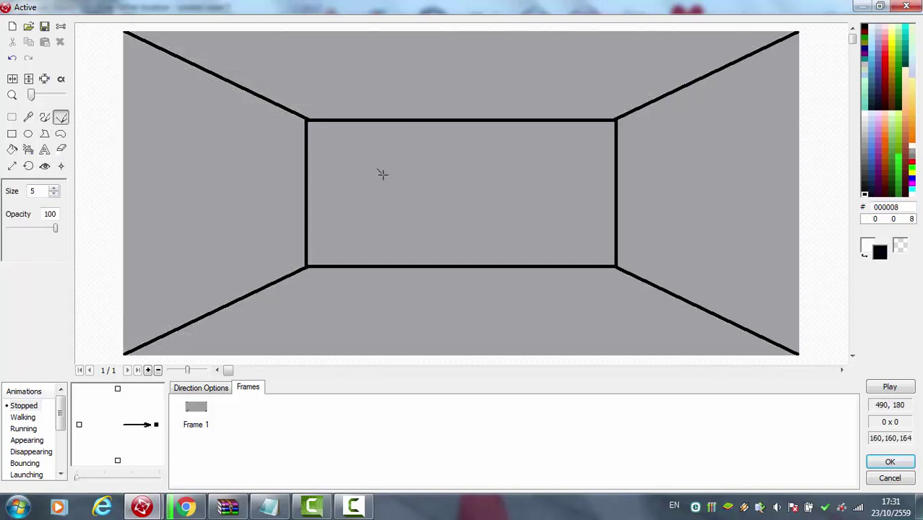
left_click_drag(160, 110, 168, 286)
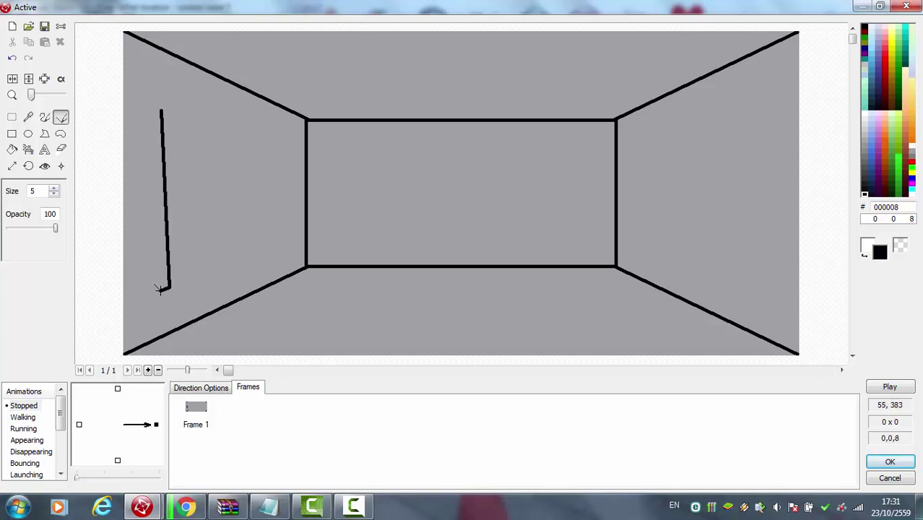
key("ctrl+z")
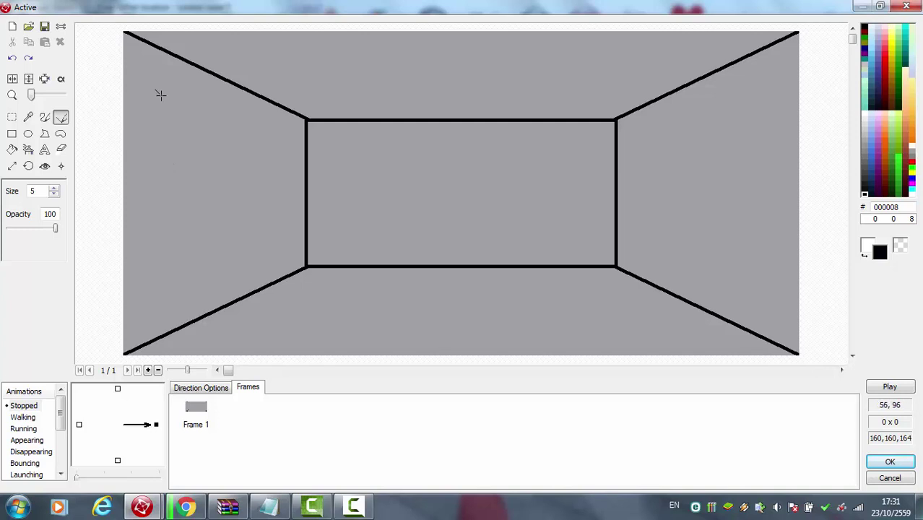
left_click_drag(160, 95, 276, 252)
left_click_drag(277, 253, 276, 125)
left_click_drag(276, 126, 161, 94)
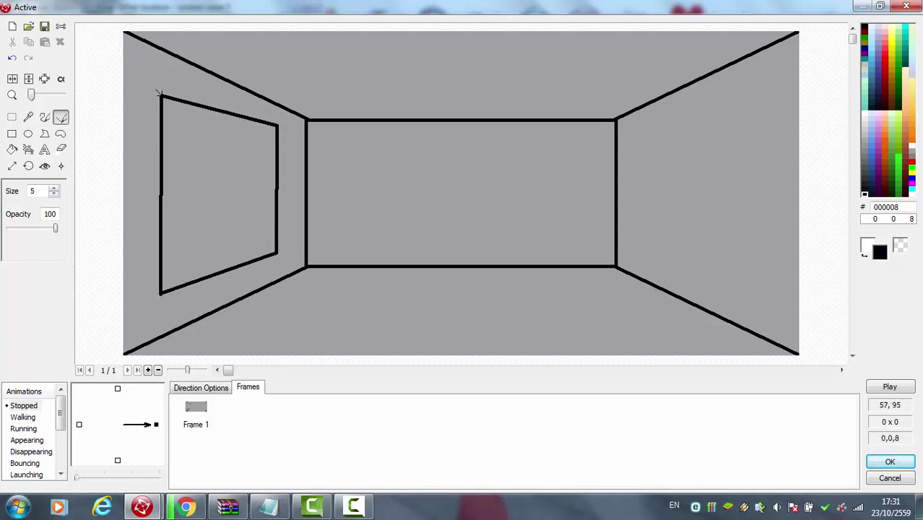
key("ctrl+z")
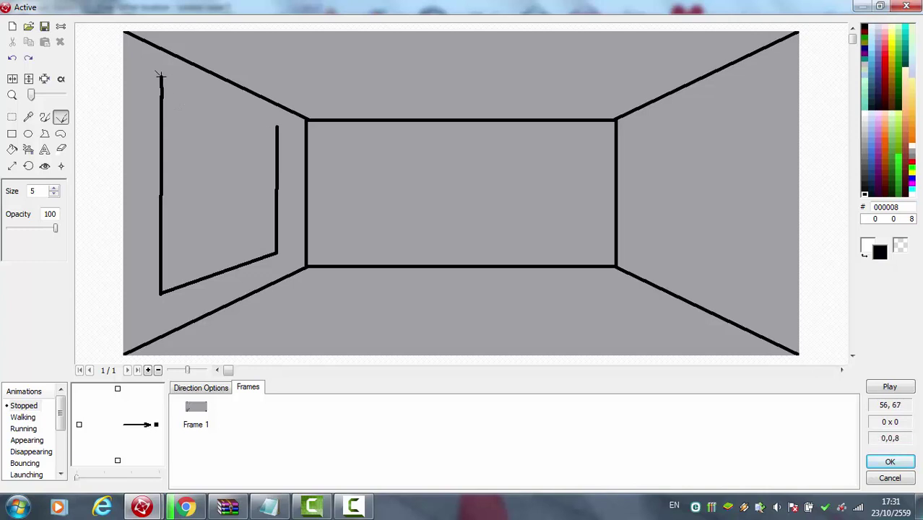
mouse_move(161, 77)
left_mouse_down()
mouse_move(289, 140)
mouse_move(276, 124)
left_mouse_up()
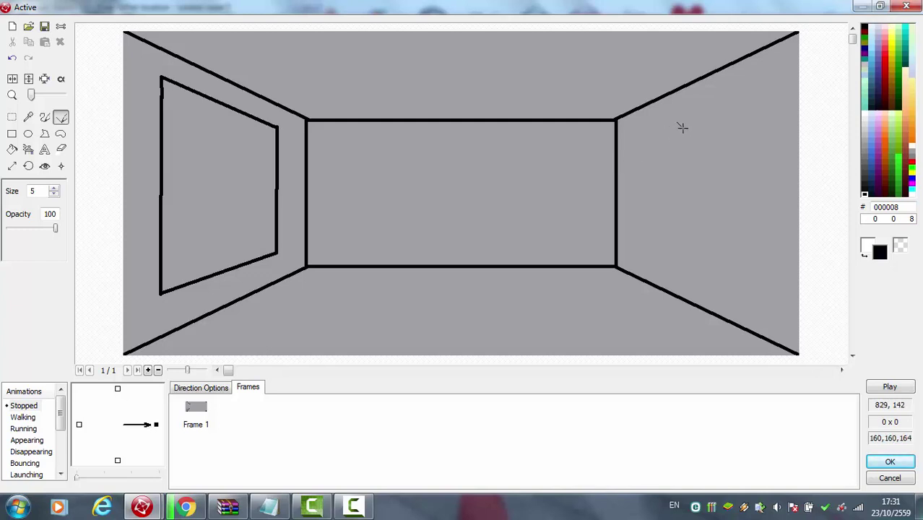
left_click_drag(673, 107, 629, 249)
left_click_drag(631, 166, 633, 123)
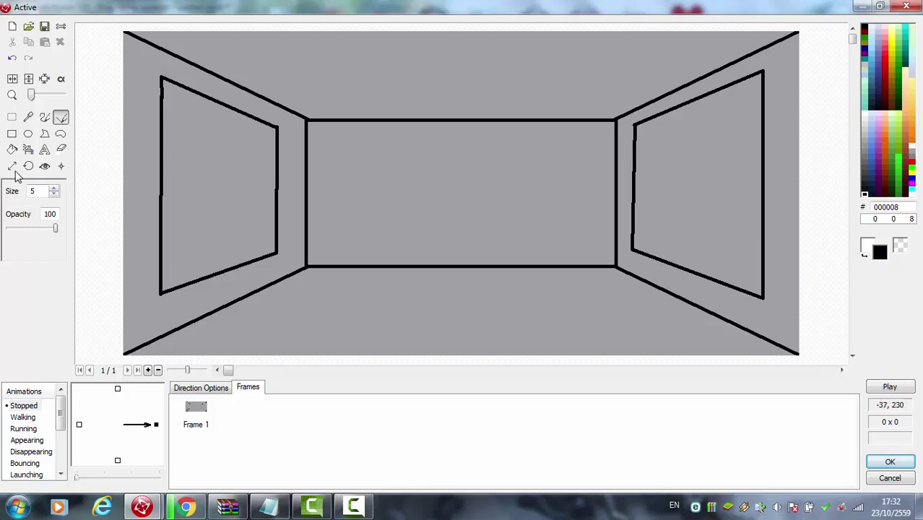
Fill both window openings with the transparent color and apply the edited room image
left_click(12, 149)
left_click(904, 247)
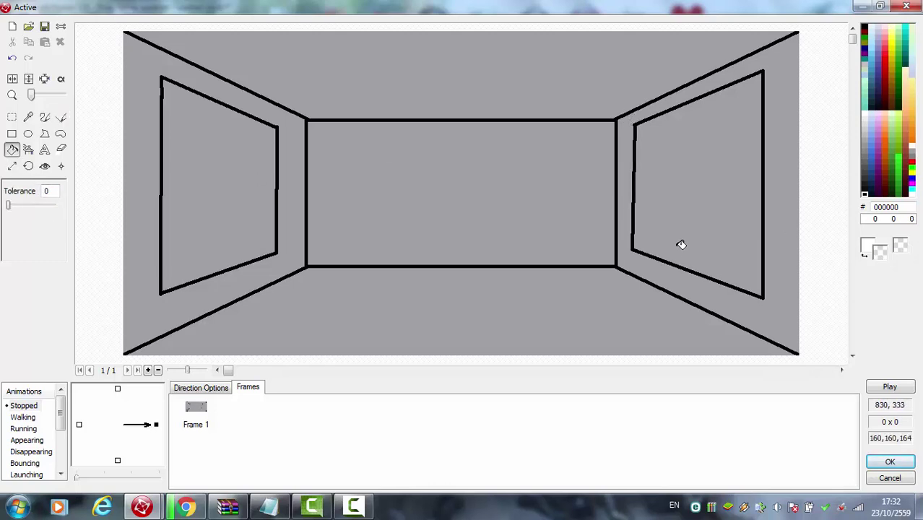
left_click(672, 231)
left_click(217, 182)
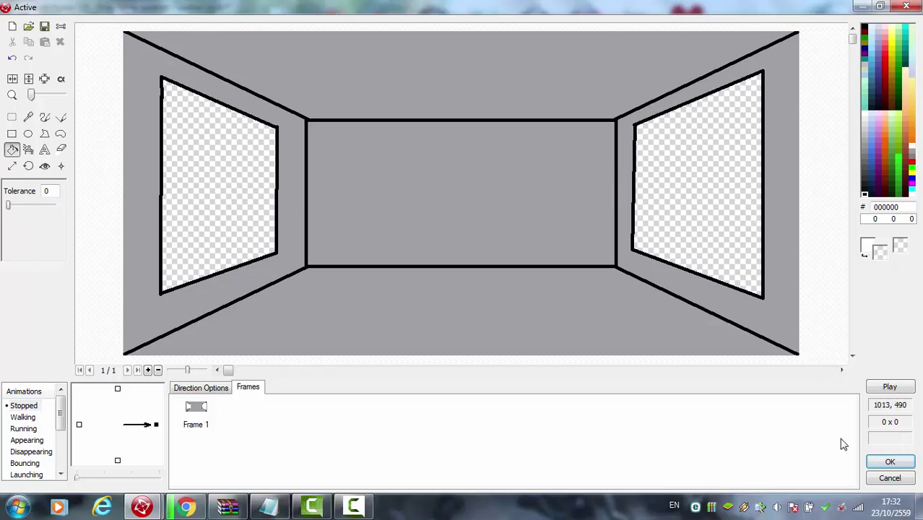
left_click(890, 463)
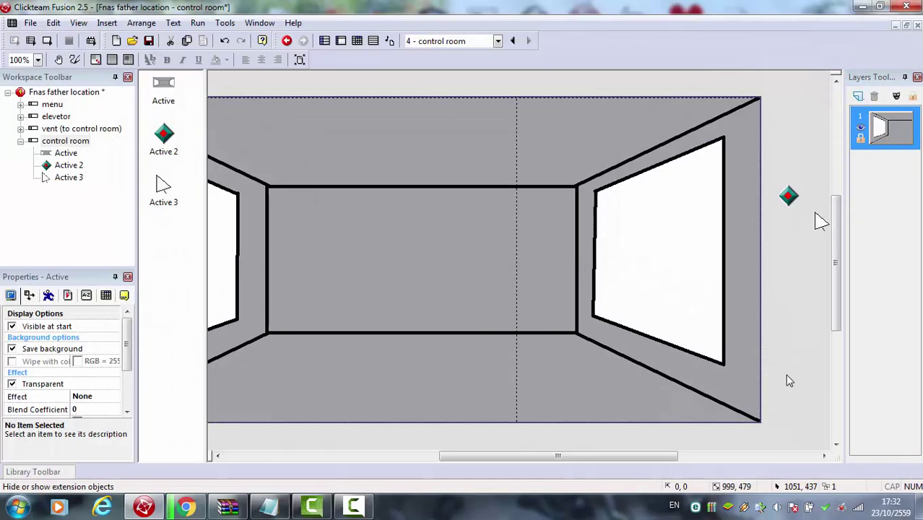
Add an empty layer beneath the room layer and hide the room layer
left_click(789, 391)
left_click_drag(653, 457, 809, 206)
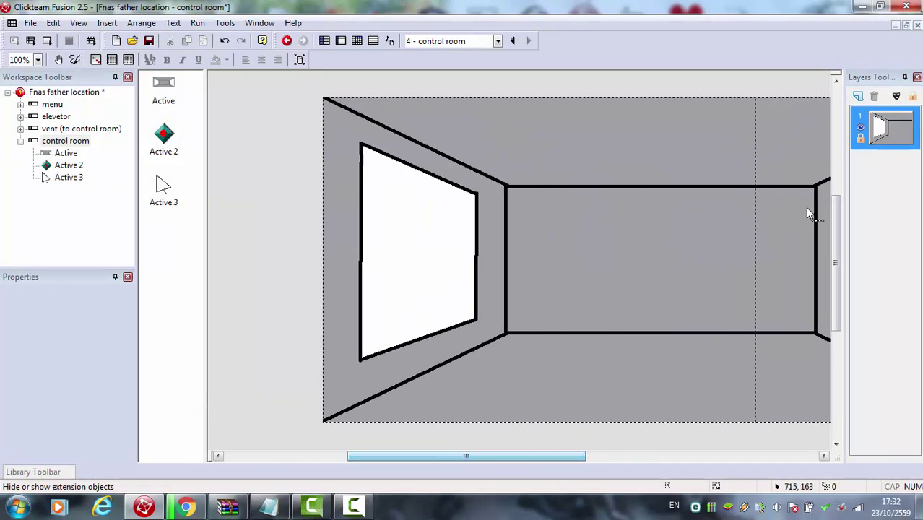
left_click(859, 97)
left_click_drag(887, 127, 893, 186)
left_click(728, 209)
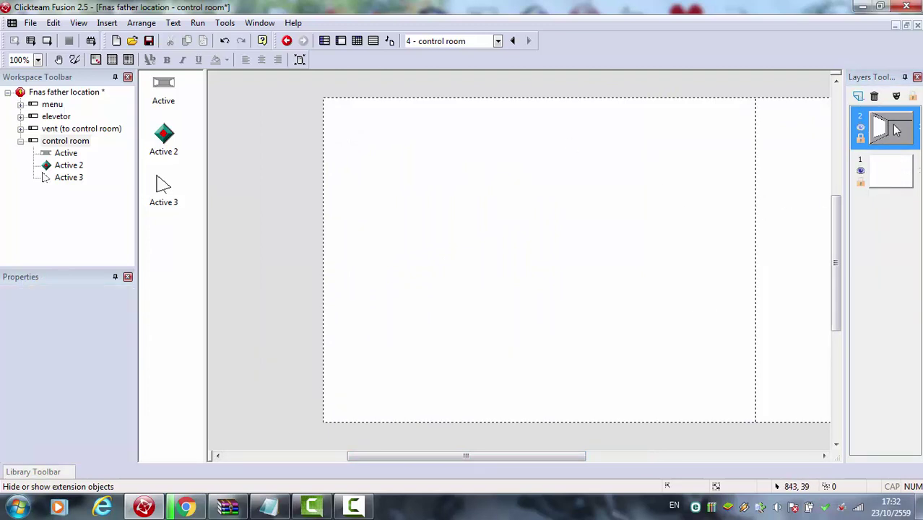
Insert an Active object on layer 1 near the frame's upper-left corner and enlarge it to about 278 by 278 pixels
left_click(893, 170)
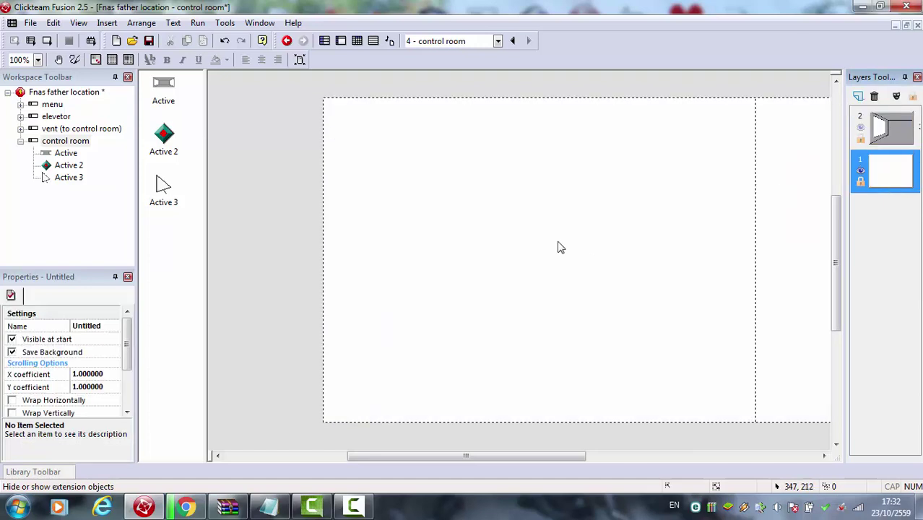
double_click(560, 248)
double_click(335, 134)
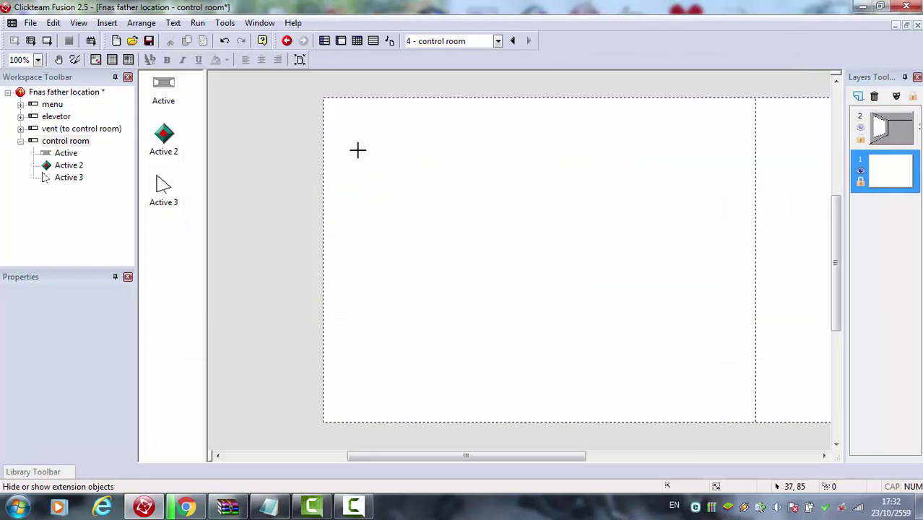
left_click(347, 130)
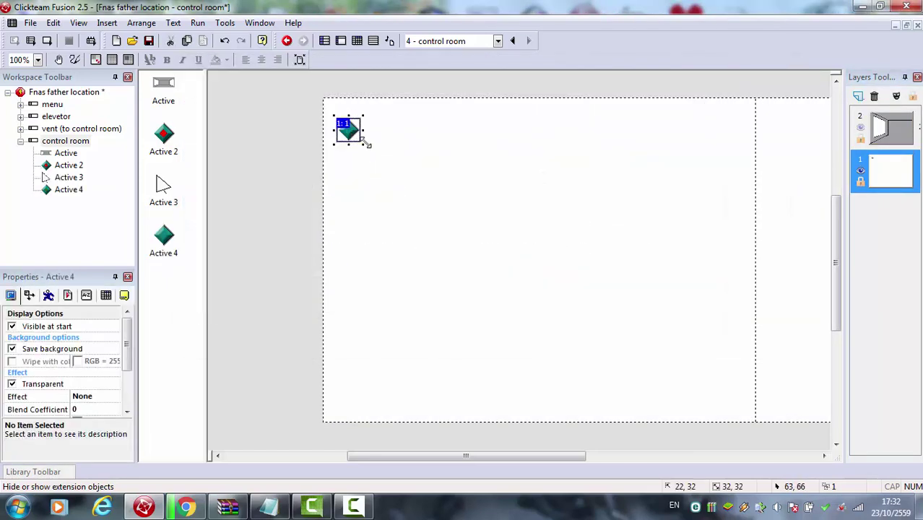
left_click_drag(366, 145, 449, 233)
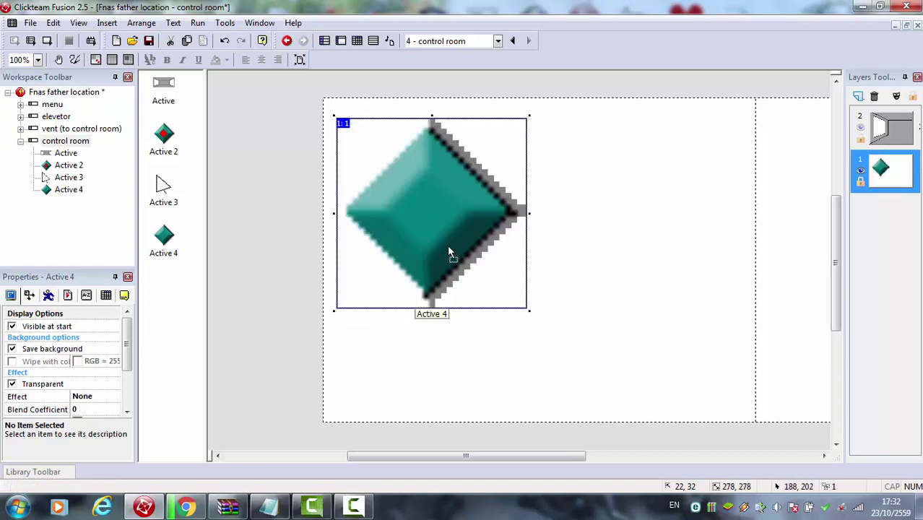
Place the diamond object behind the left wall's window and check it with both layers shown
left_click(863, 128)
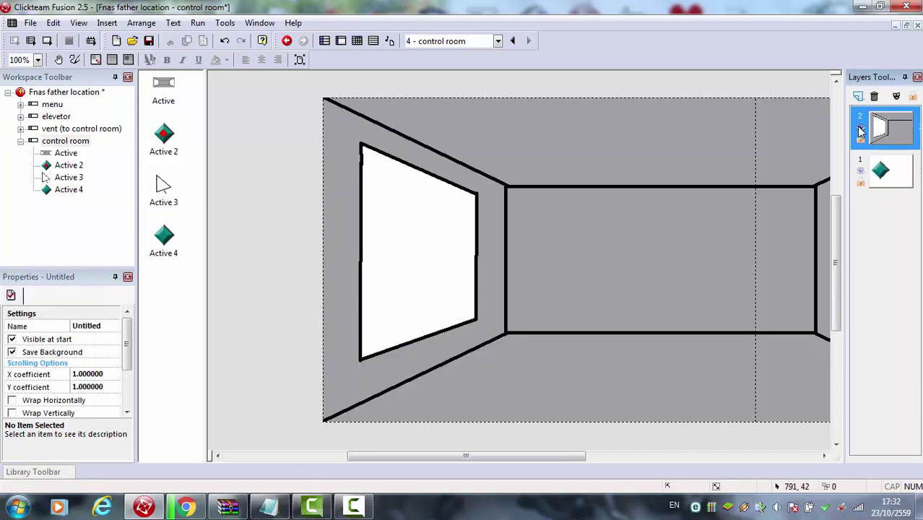
left_click(860, 172)
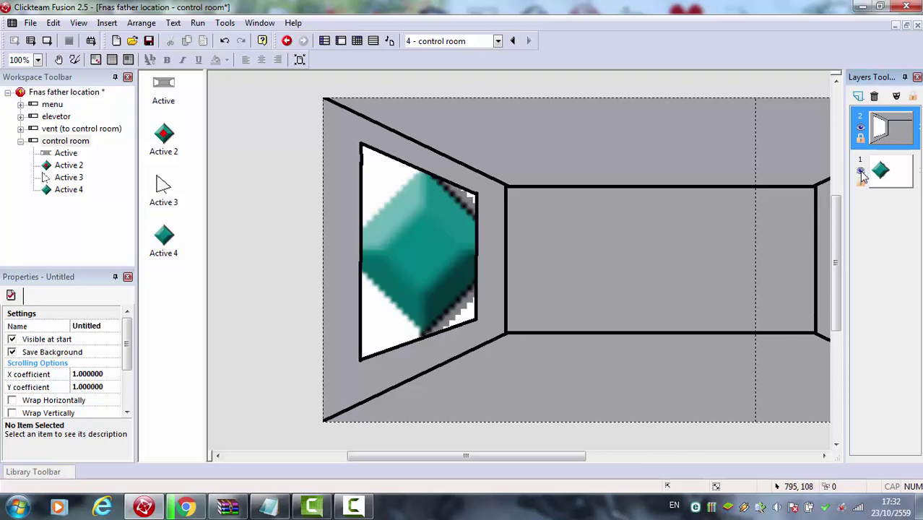
left_click(901, 186)
Replace the diamond in the Active 4 image with a solid magenta FF00FF fill and apply it
double_click(444, 259)
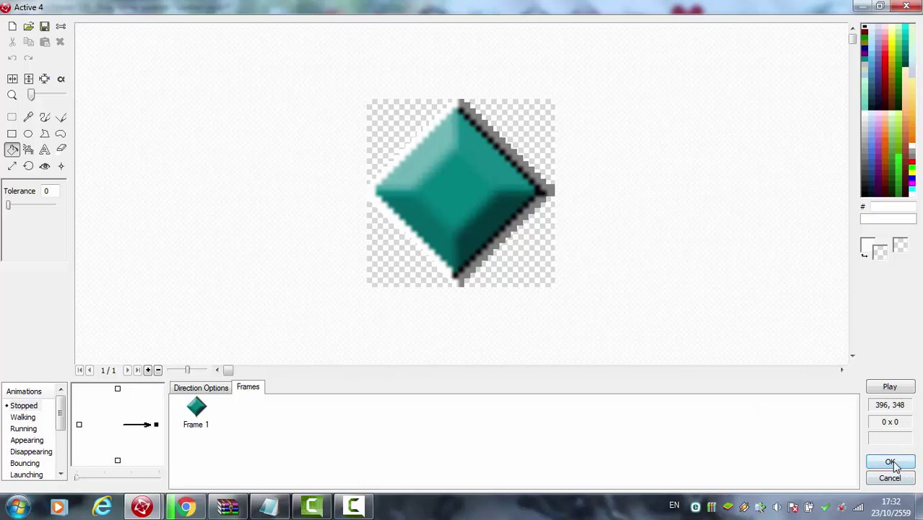
left_click(12, 117)
left_click_drag(225, 101, 578, 283)
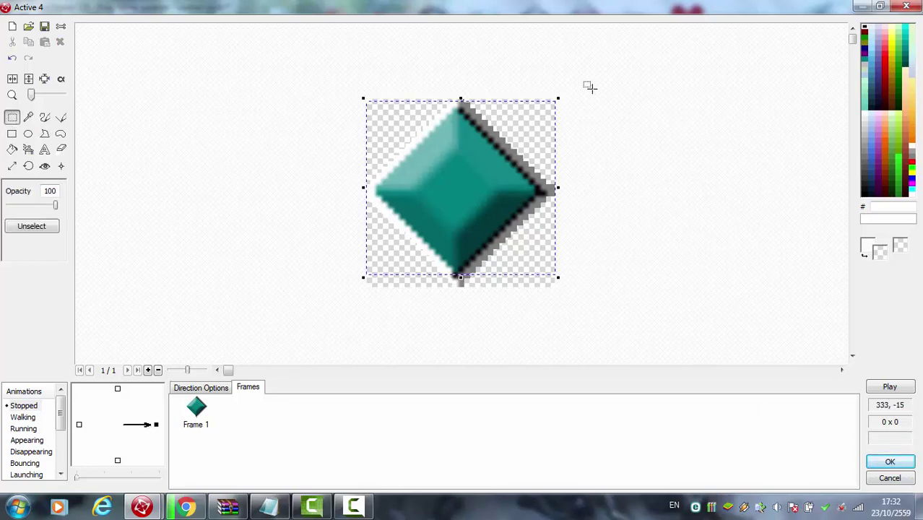
left_click_drag(577, 54, 318, 506)
key("Delete")
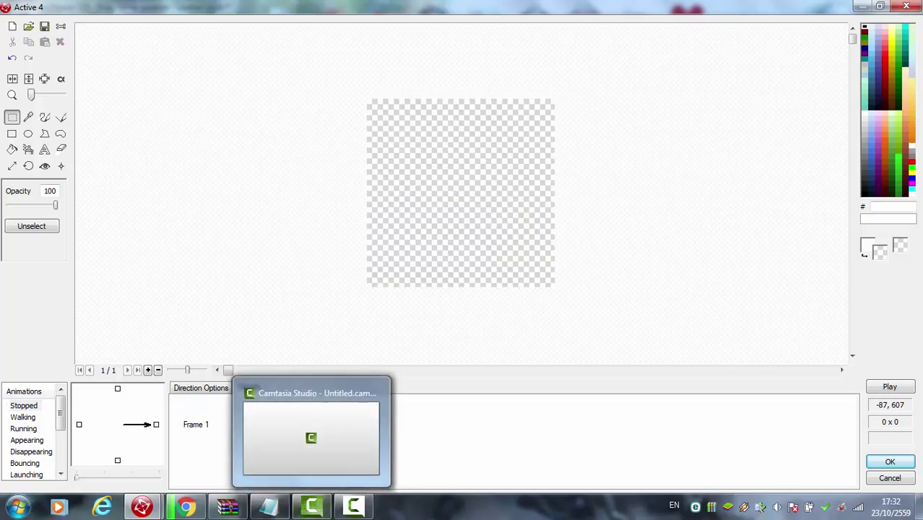
left_click(912, 181)
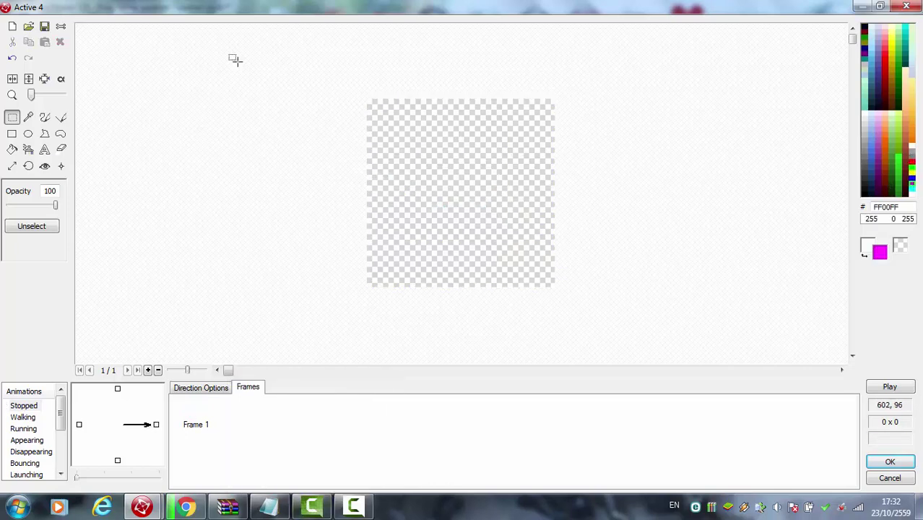
left_click(11, 150)
left_click(448, 188)
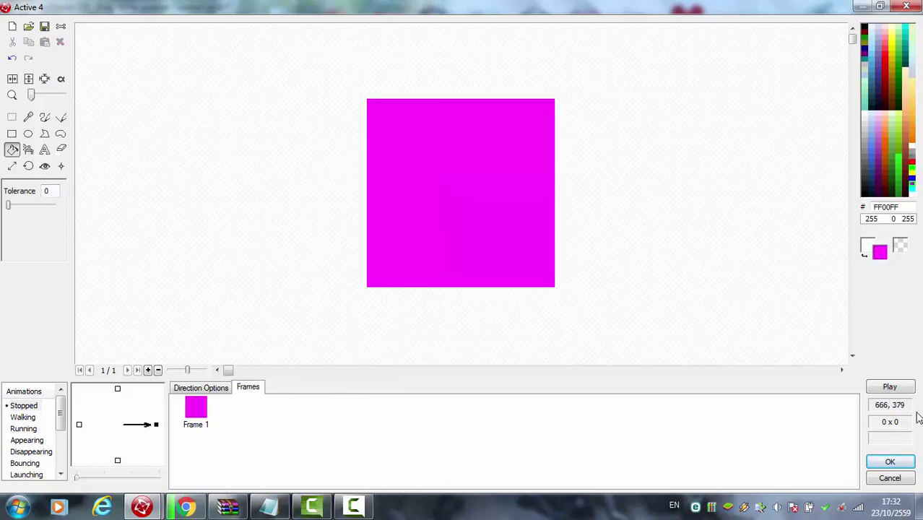
left_click(895, 462)
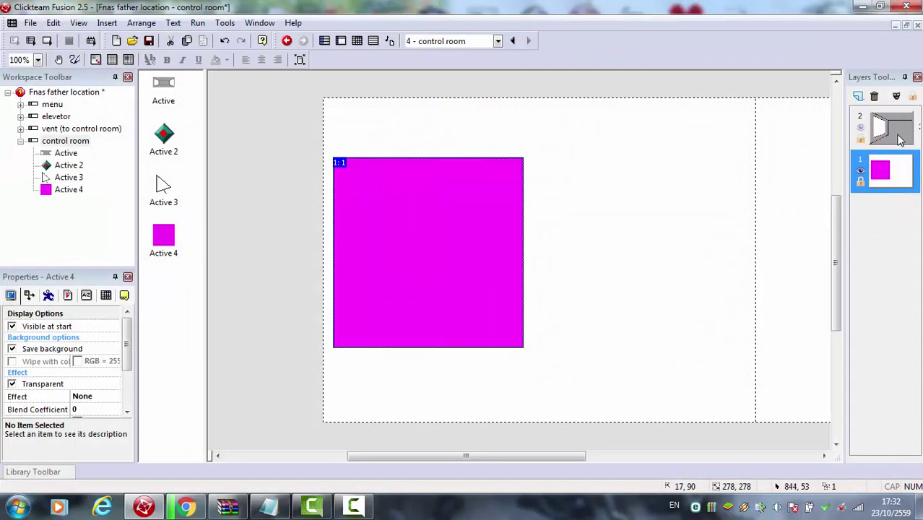
Enlarge the magenta object on layer 1 to 278 by 352 pixels and compare it with the room's window
left_click(860, 127)
left_click(860, 128)
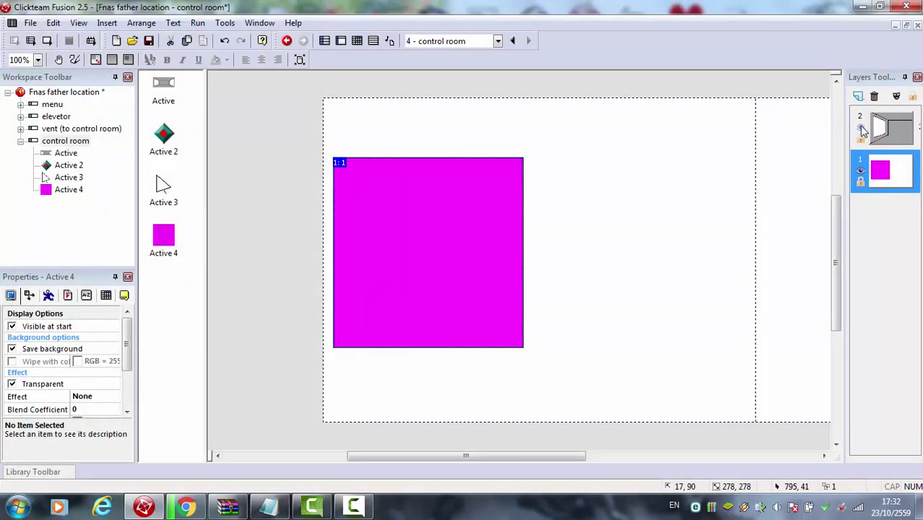
left_click_drag(428, 154, 432, 107)
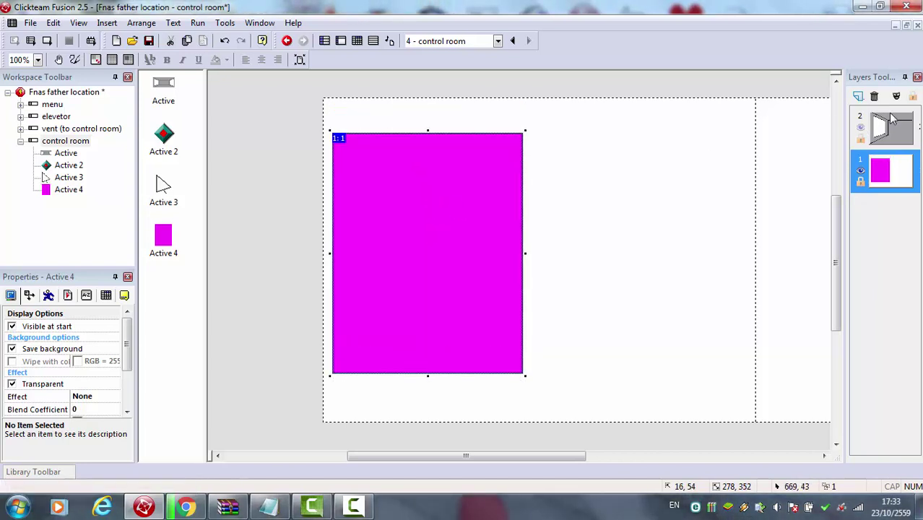
left_click(904, 145)
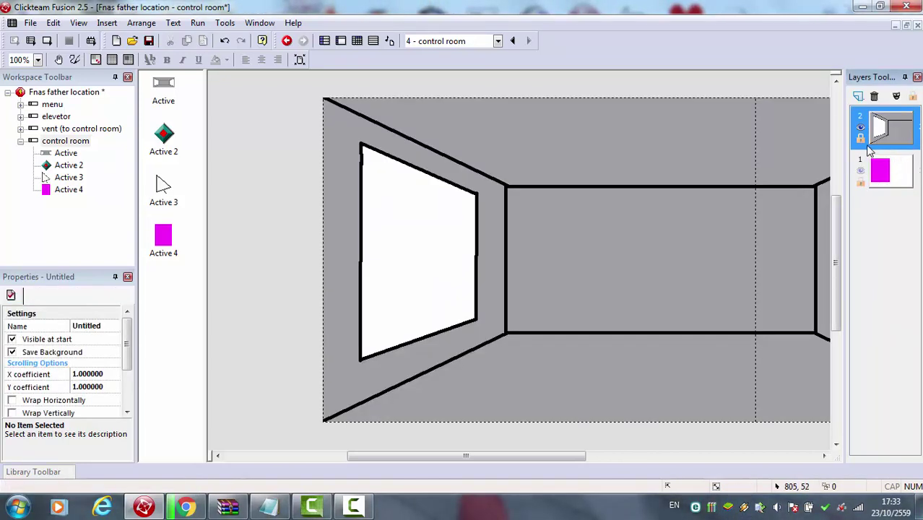
left_click(861, 171)
left_click(901, 171)
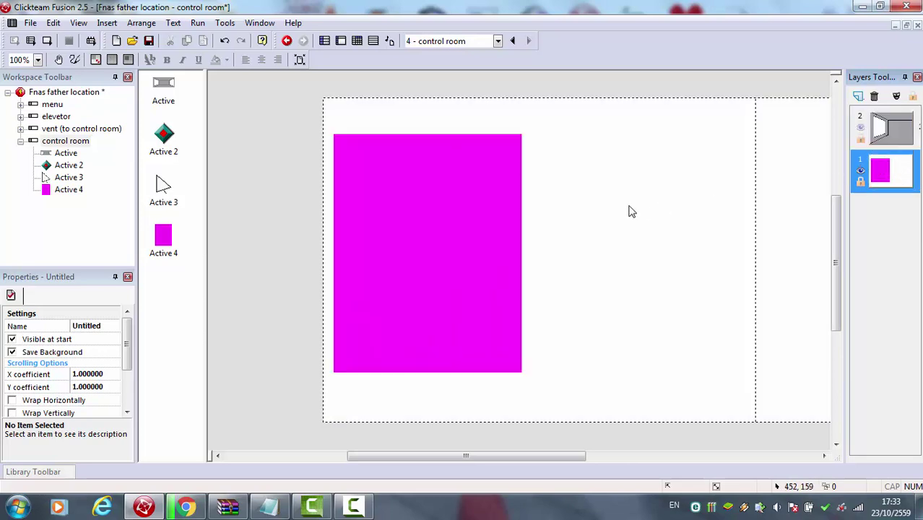
Erase the magenta fill from the Active 4 image and select near-black 000008 as the drawing color
double_click(441, 292)
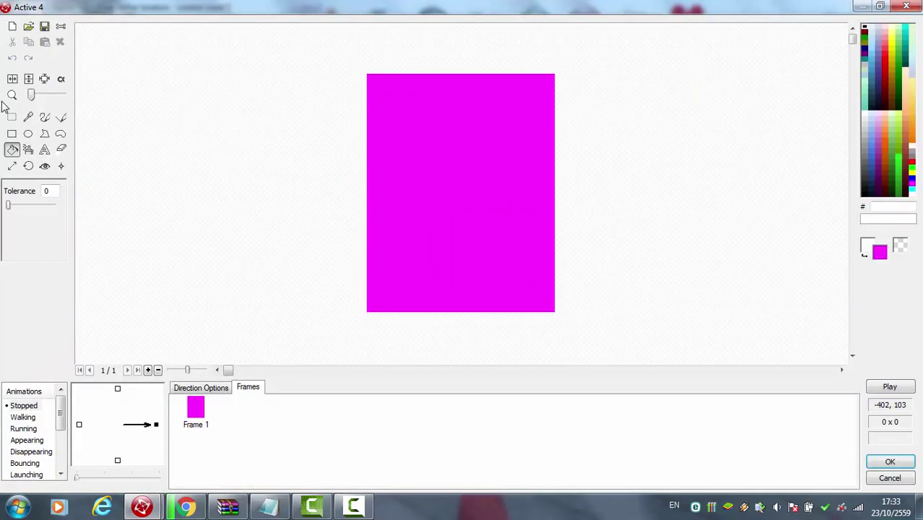
left_click(12, 118)
left_click_drag(266, 43, 691, 364)
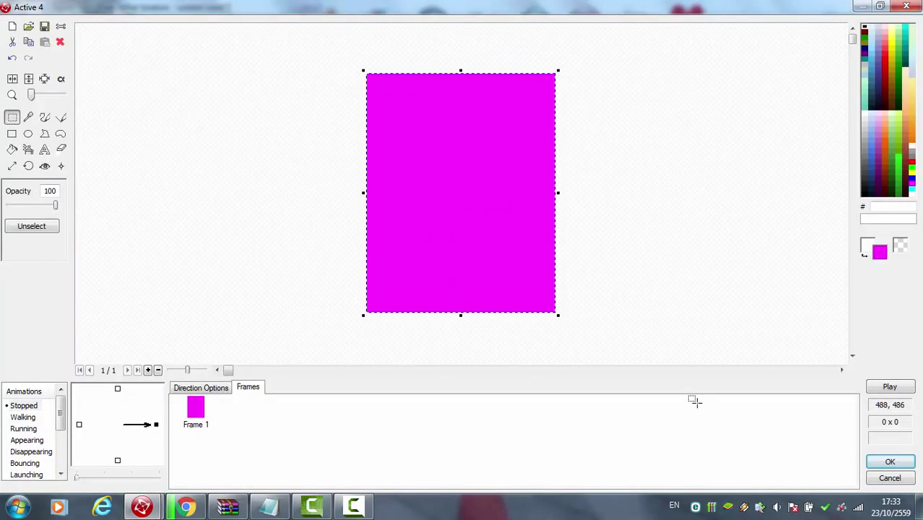
key("Delete")
left_click(865, 194)
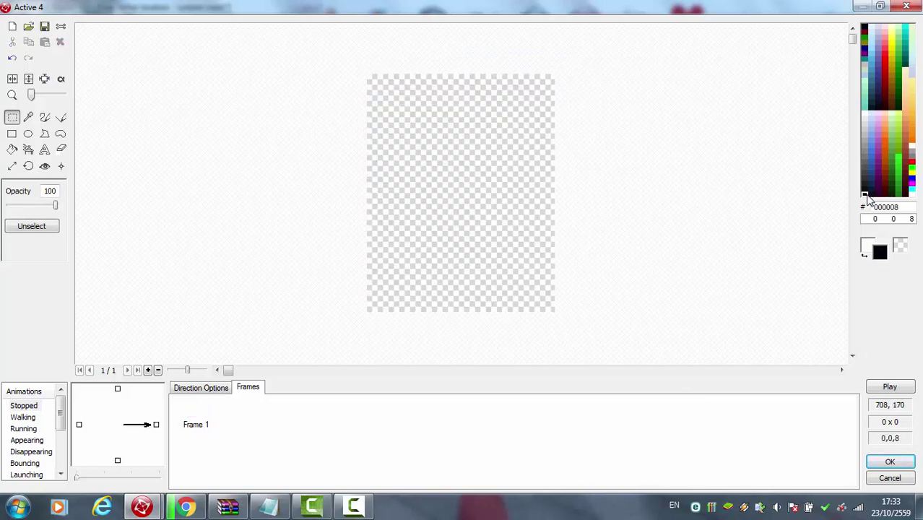
Try a filled near-black ellipse across the middle of the canvas, and undo it
left_click(28, 133)
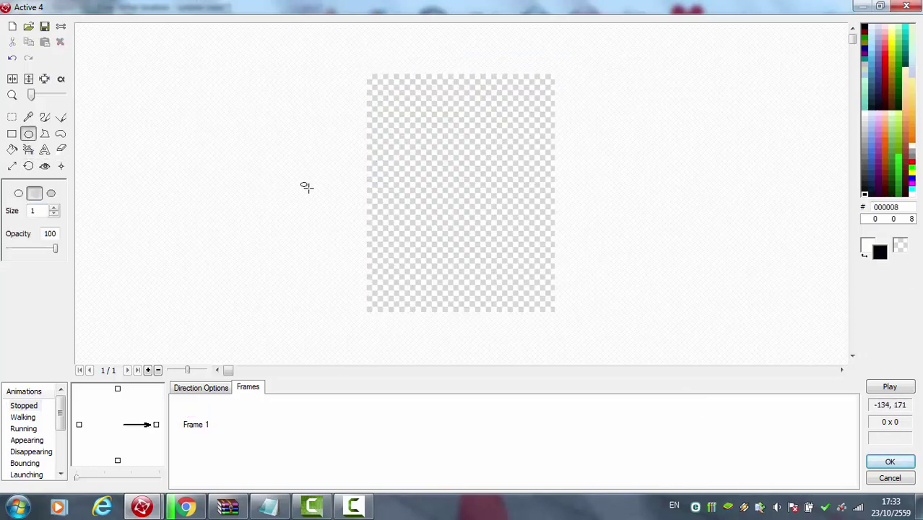
left_click_drag(348, 186, 612, 255)
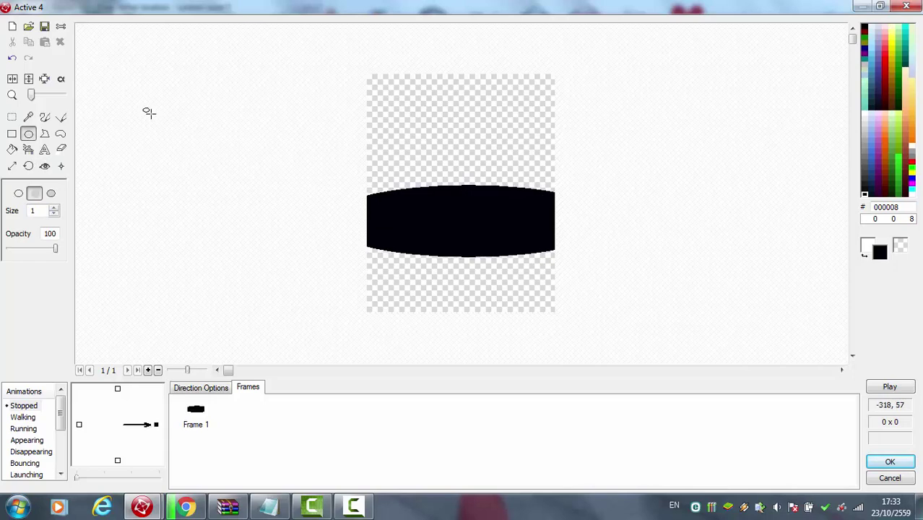
key("ctrl+z")
Draw a size 5 ellipse outline as a tabletop low on the canvas, touching the left edge and running off the right edge
left_click(23, 194)
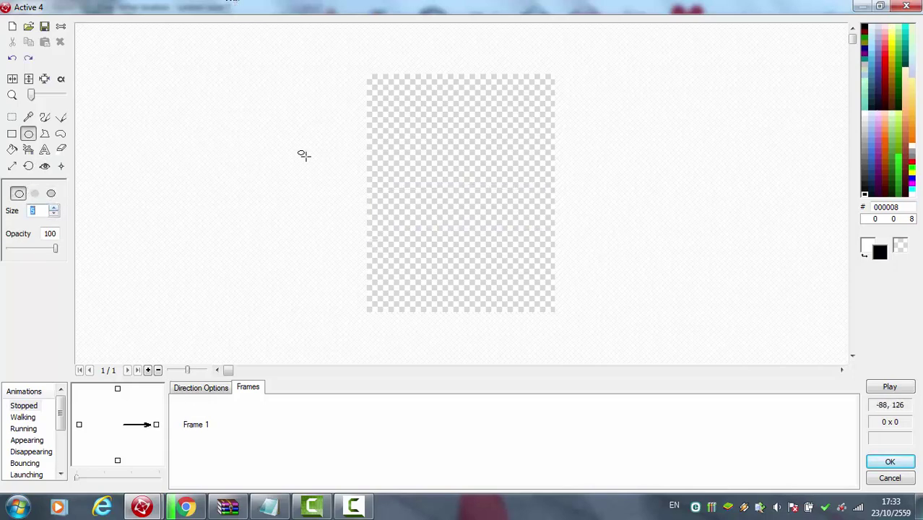
left_click_drag(296, 179, 731, 258)
key("ctrl+z")
left_click_drag(365, 209, 598, 270)
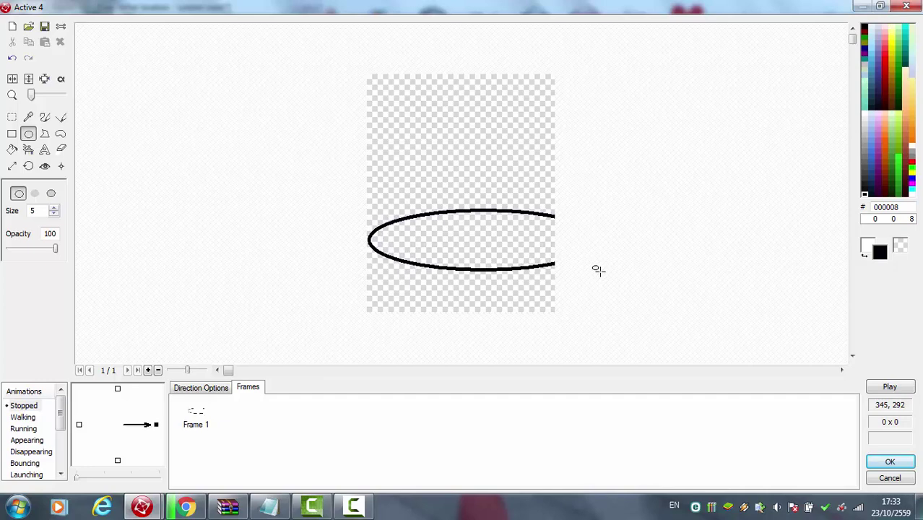
key("ctrl+z")
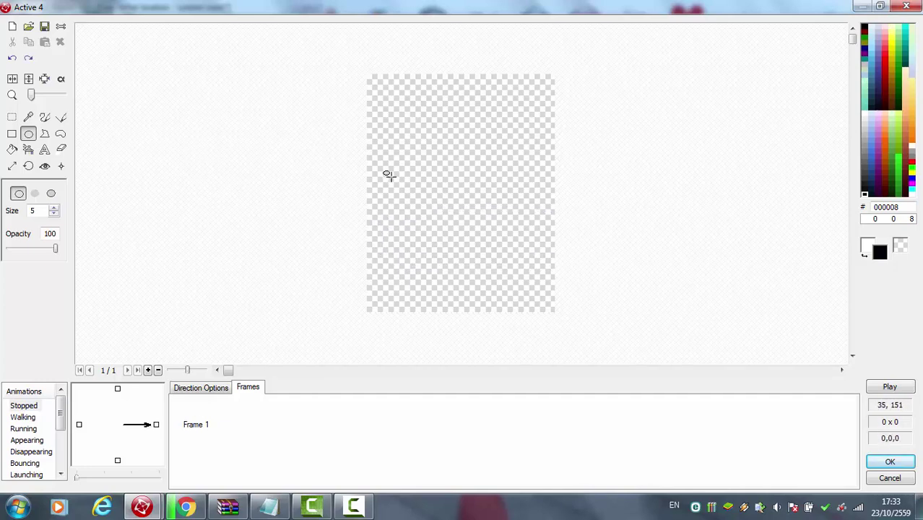
left_click_drag(549, 169, 726, 284)
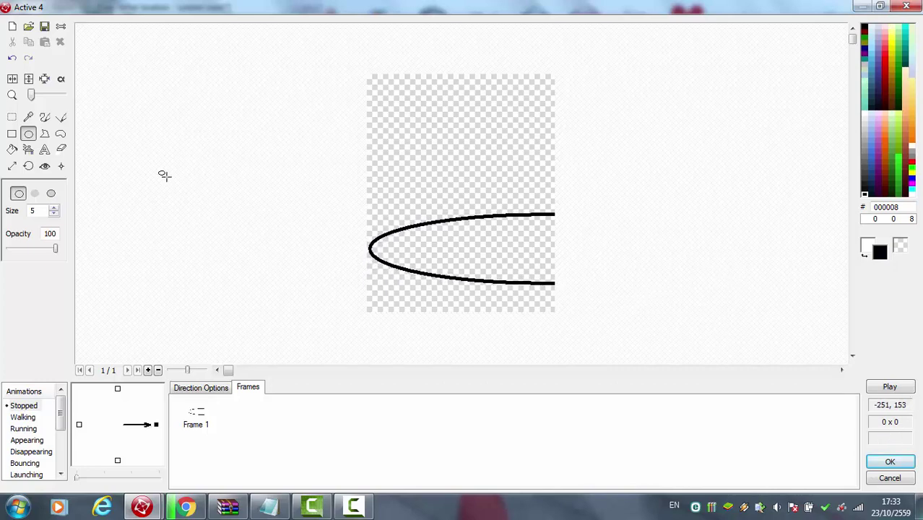
Draw three vertical size 5 table legs from the ellipse's lower rim down to the canvas edge
left_click(61, 117)
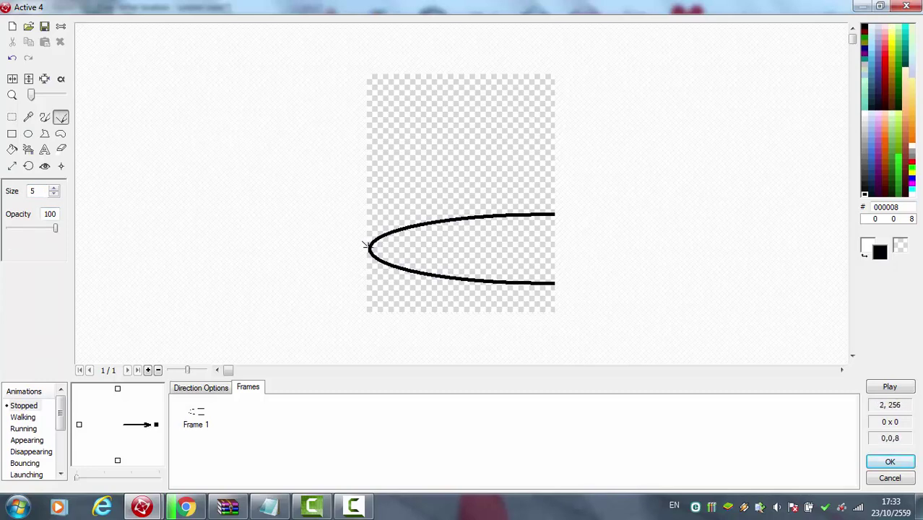
left_click_drag(368, 247, 369, 96)
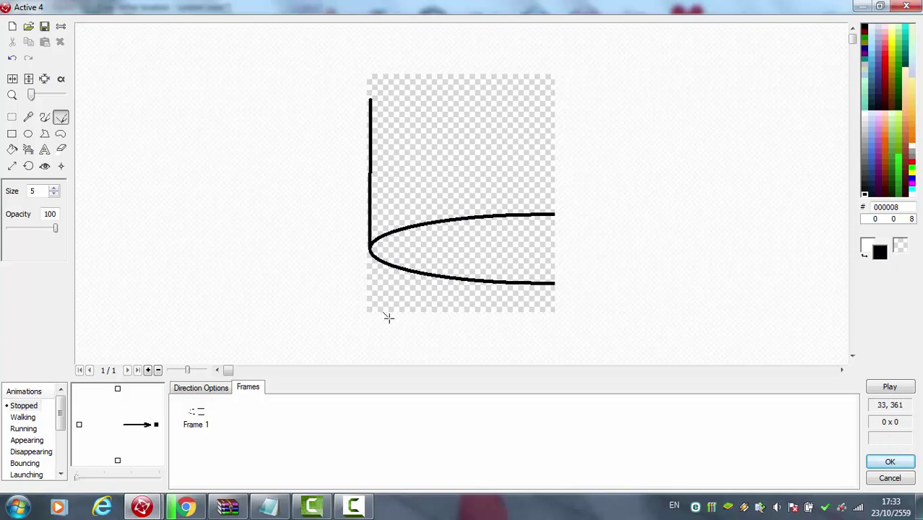
key("ctrl+z")
left_click_drag(368, 248, 371, 313)
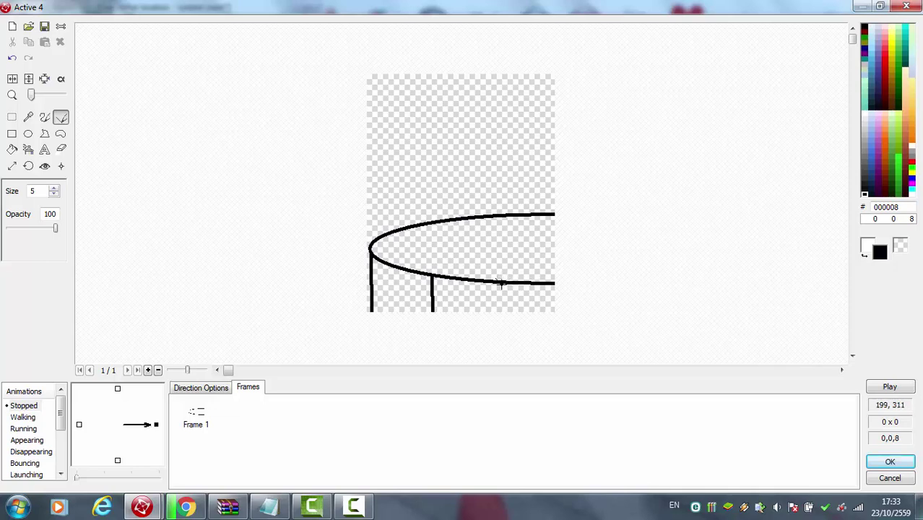
left_click_drag(500, 284, 500, 323)
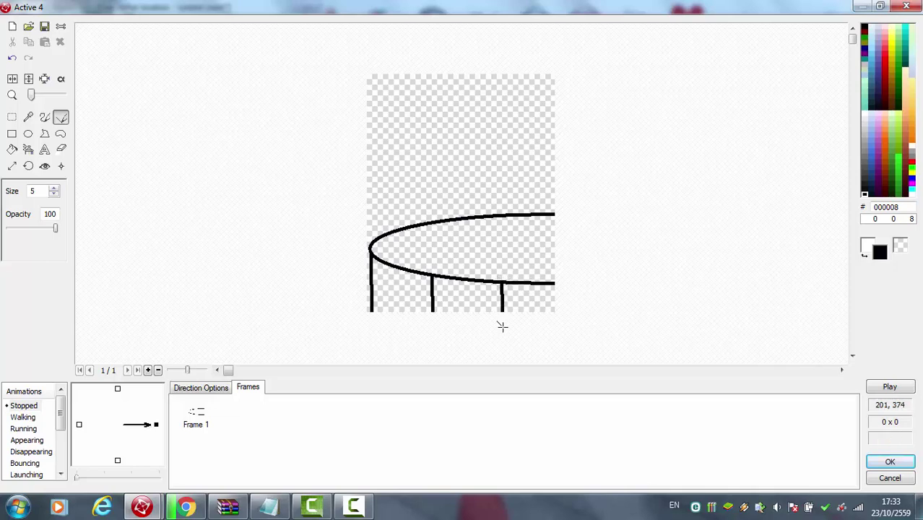
Fill the tabletop with light orange EFA367 and apply the edited table image
left_click(12, 150)
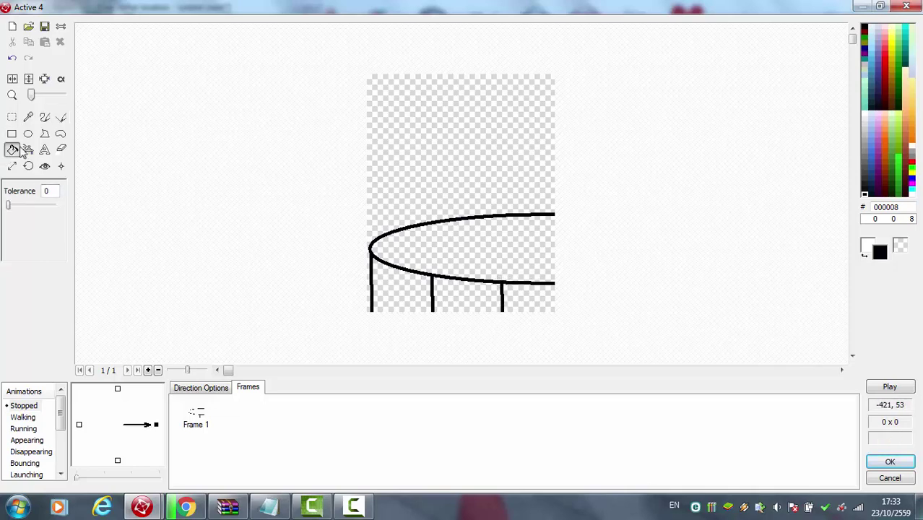
left_click(906, 121)
left_click(503, 233)
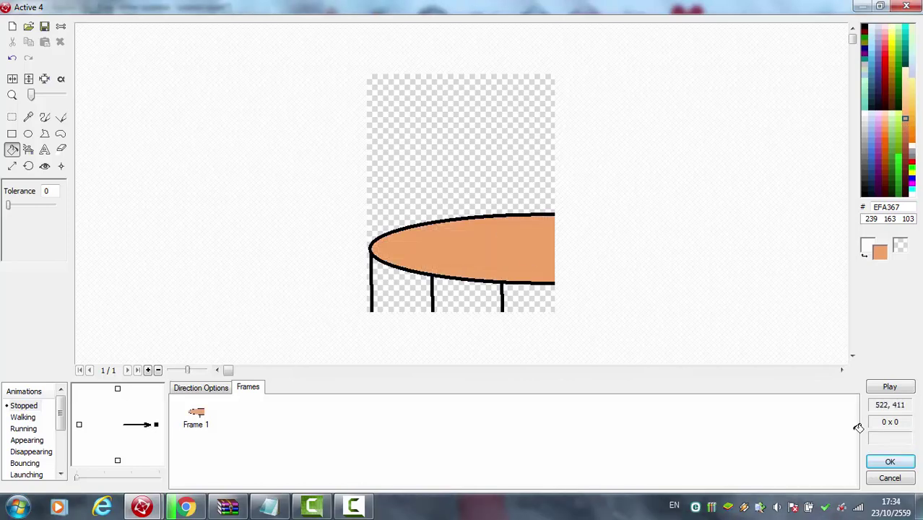
left_click(890, 462)
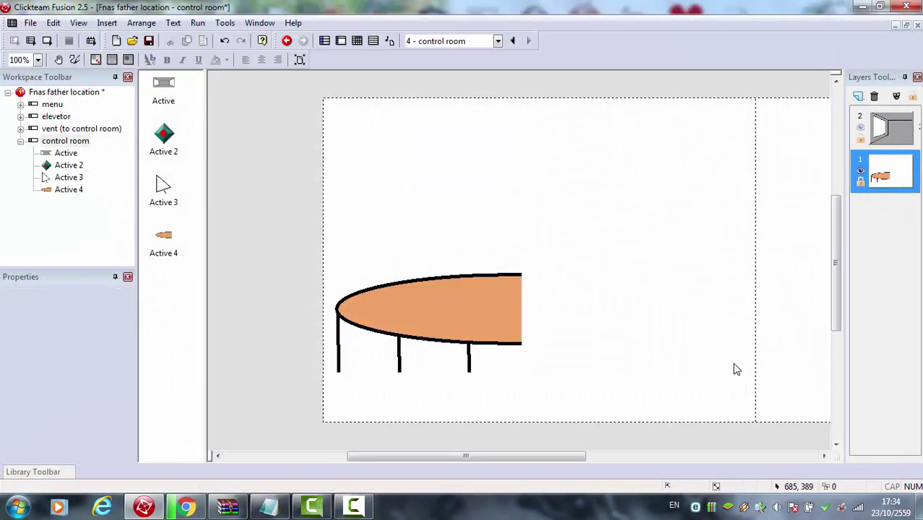
Move the table object on layer 1 to position 19, 39 and check it through the left window with the room layer shown
left_click(903, 130)
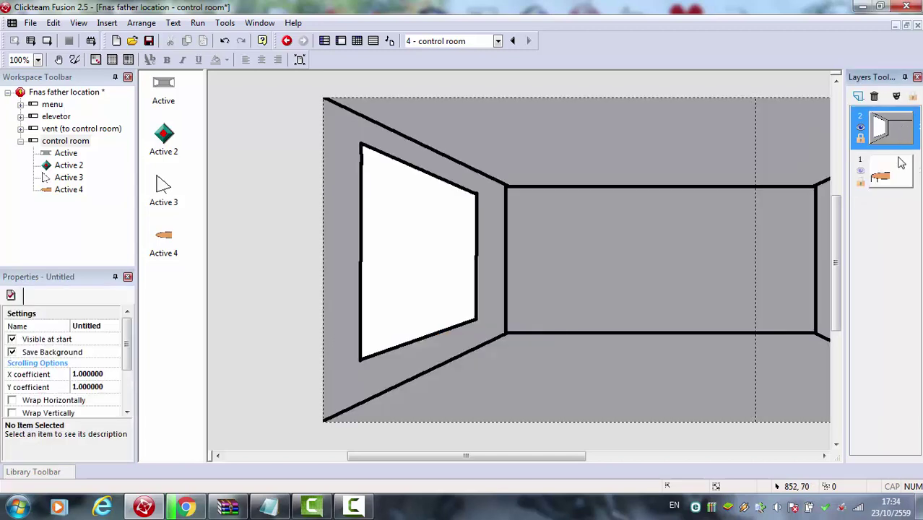
left_click(900, 174)
left_click(463, 299)
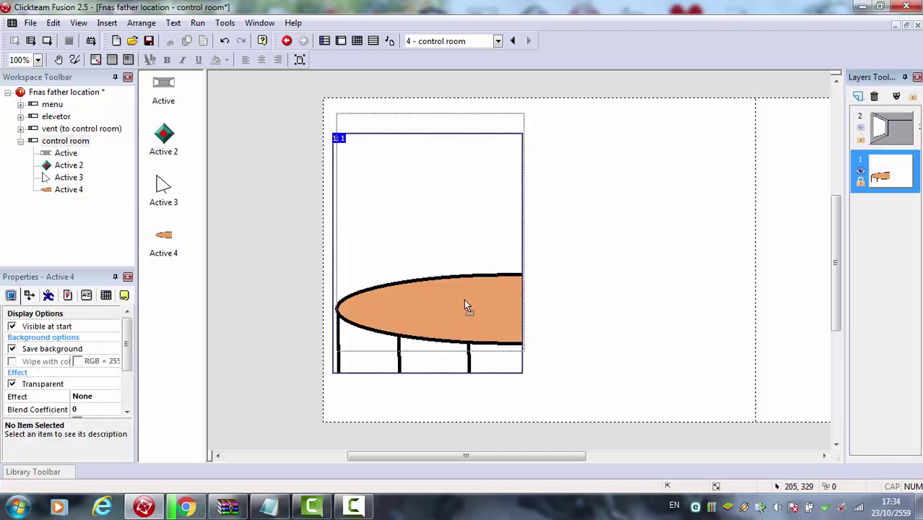
left_click(860, 128)
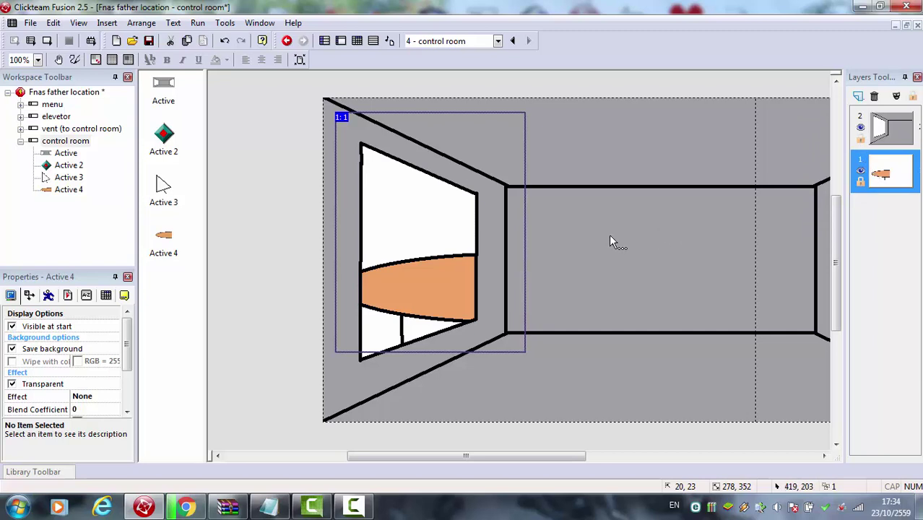
left_click(860, 164)
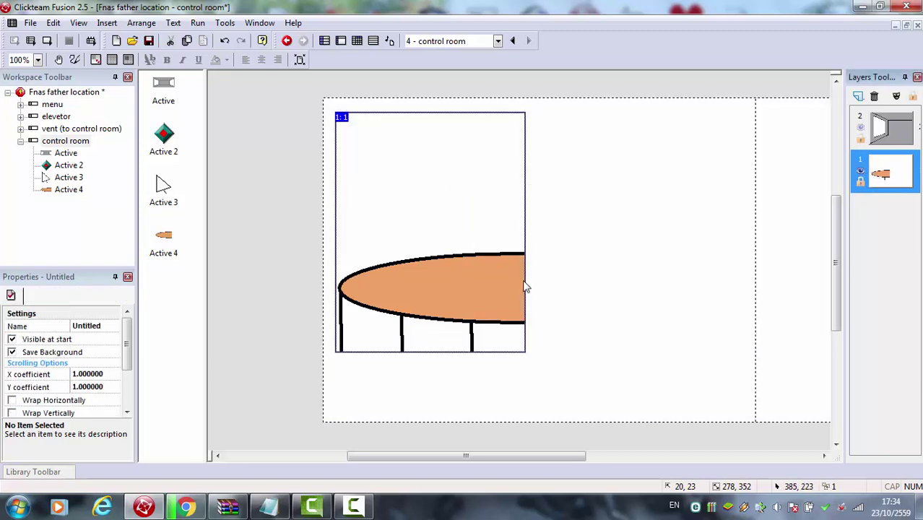
left_click_drag(472, 289, 471, 300)
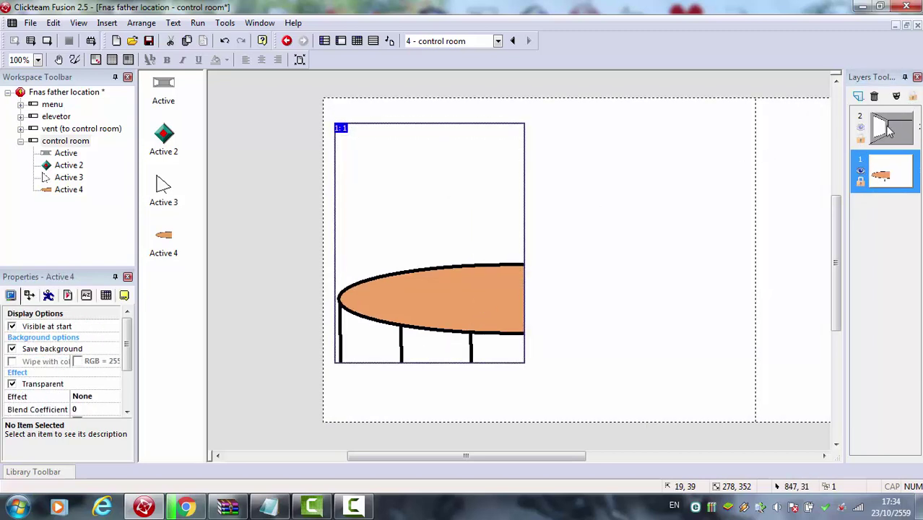
left_click(860, 128)
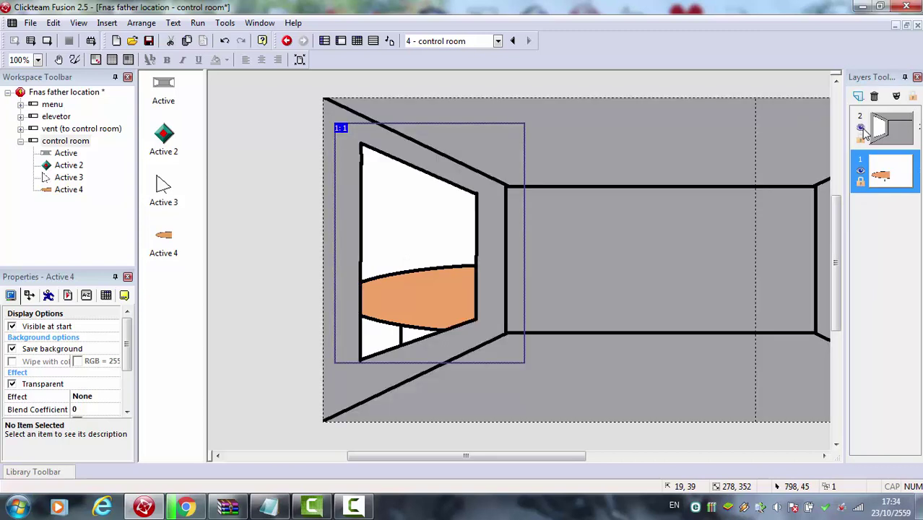
left_click(860, 173)
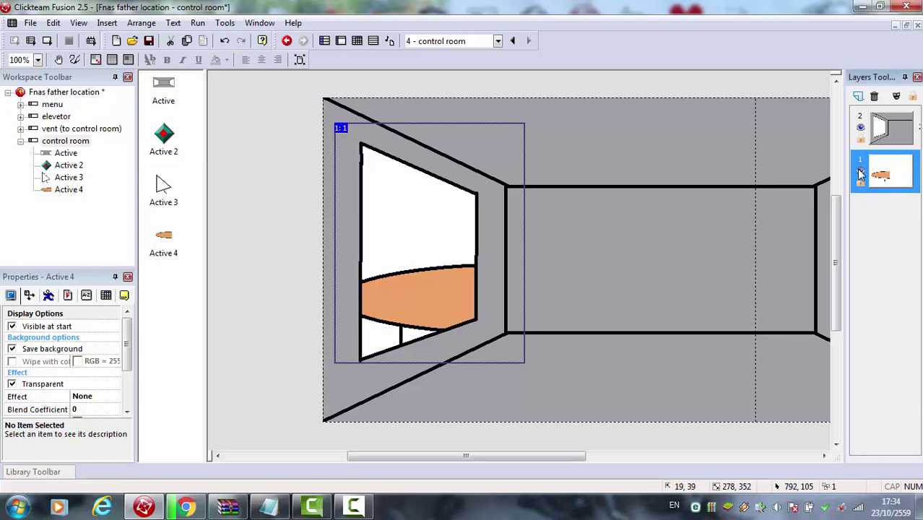
Isolate layer 1 and open the table object's image for editing
left_click(442, 334)
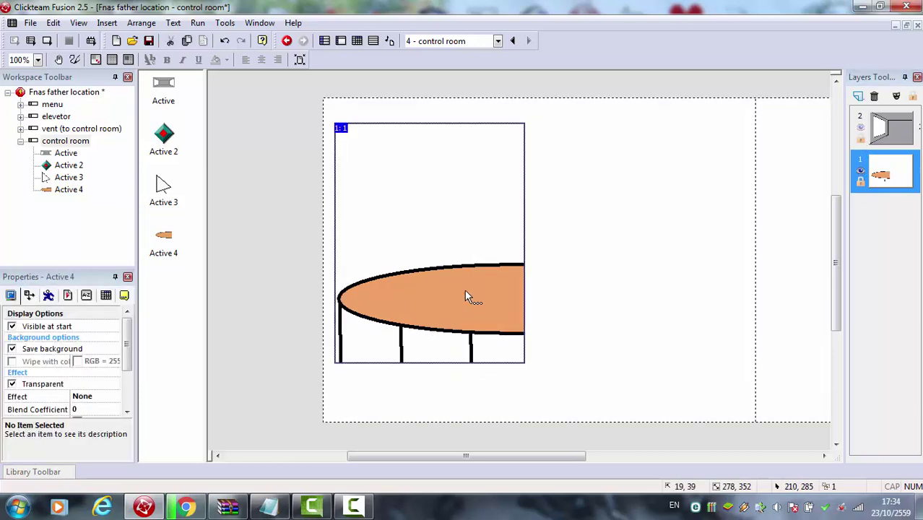
double_click(464, 289)
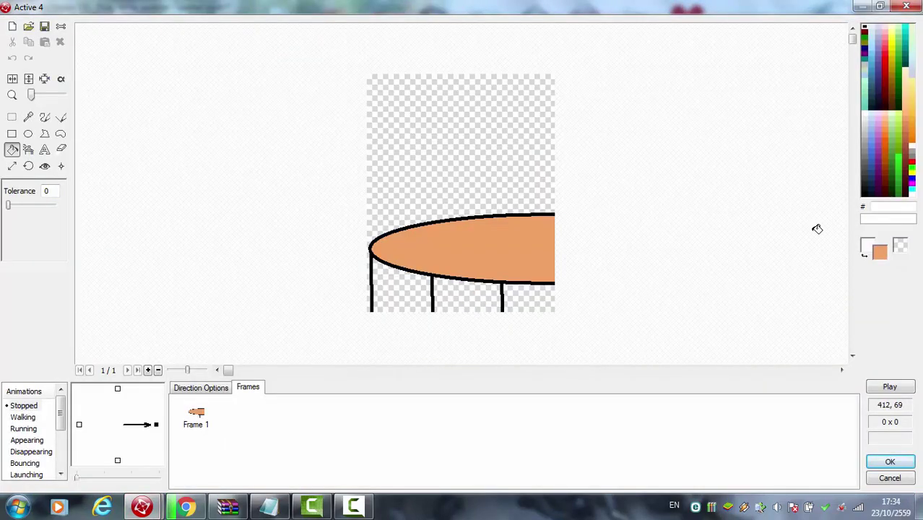
left_click(865, 194)
left_click(527, 187)
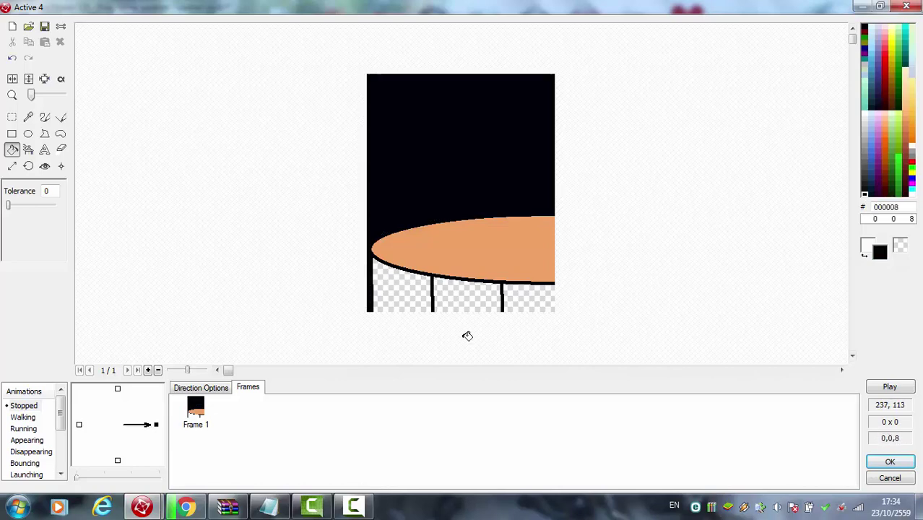
key("ctrl+z")
Fill the background above the table and the gaps between its legs with grey 808080, apply it, and show the room layer
left_click(912, 162)
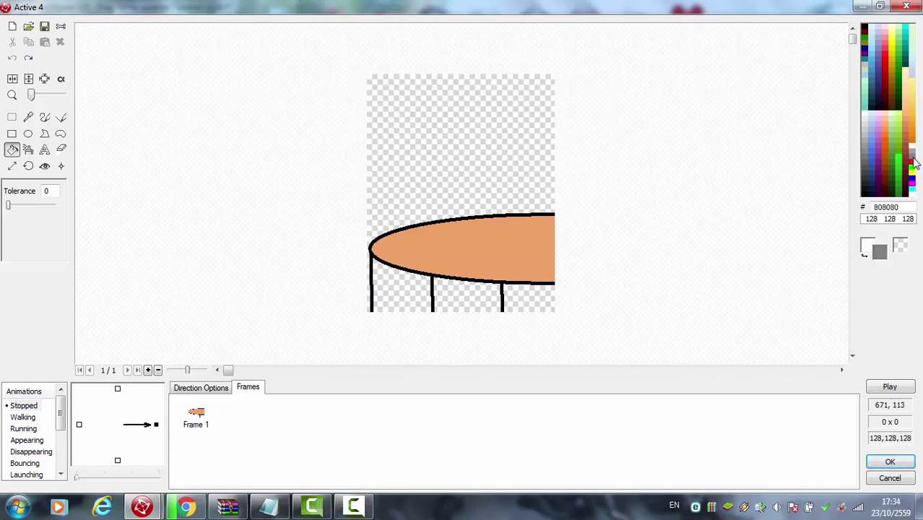
left_click(545, 181)
left_click(543, 302)
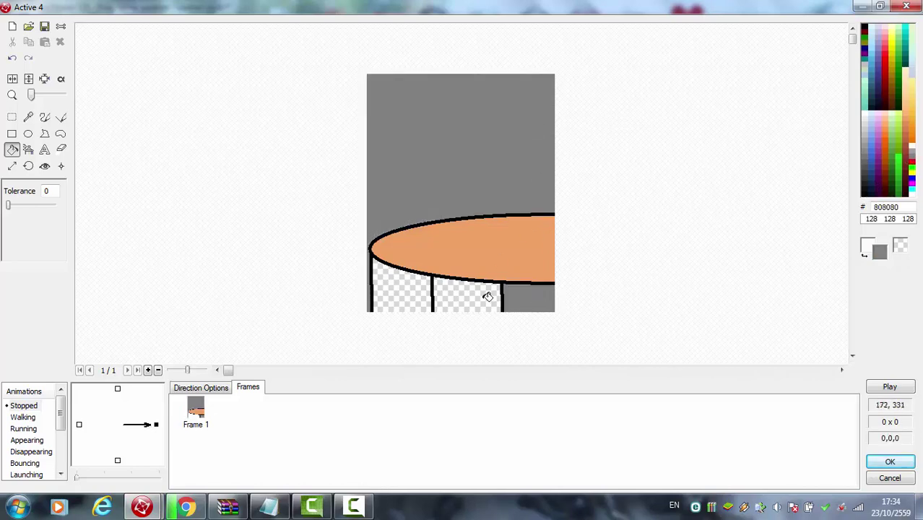
left_click(473, 294)
left_click(406, 285)
left_click(890, 463)
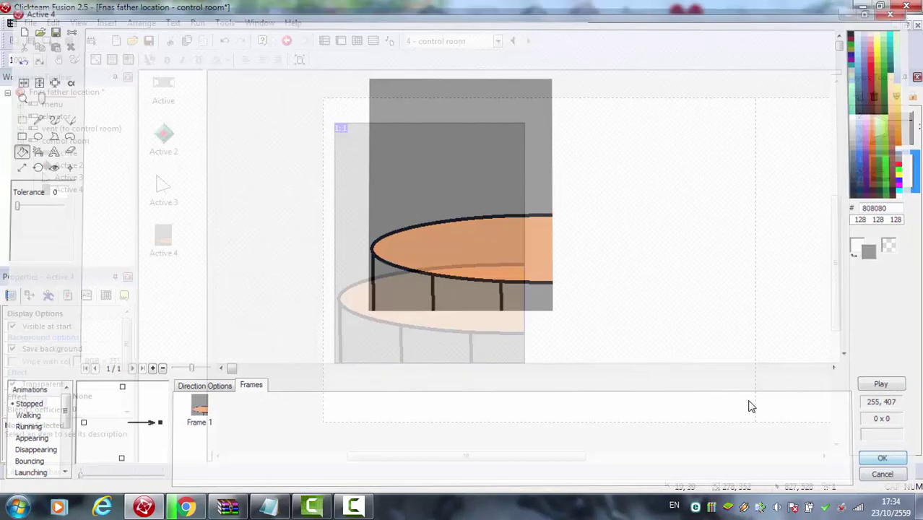
left_click(861, 127)
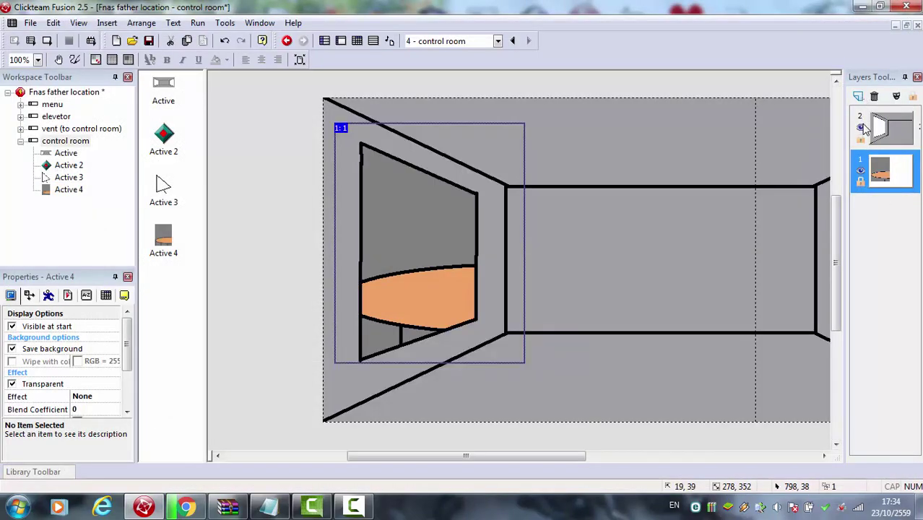
Move the table image of the Stopped animation from the right-facing direction to the downward direction
left_click(861, 176)
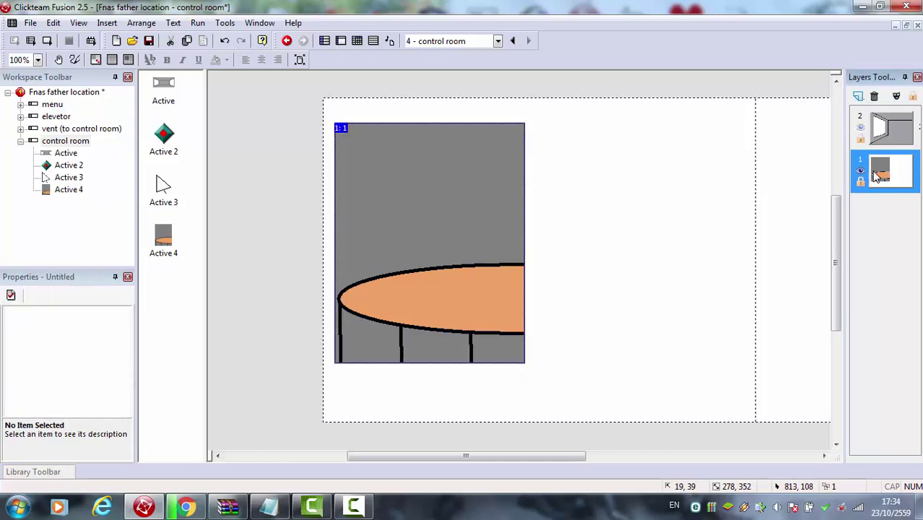
double_click(407, 273)
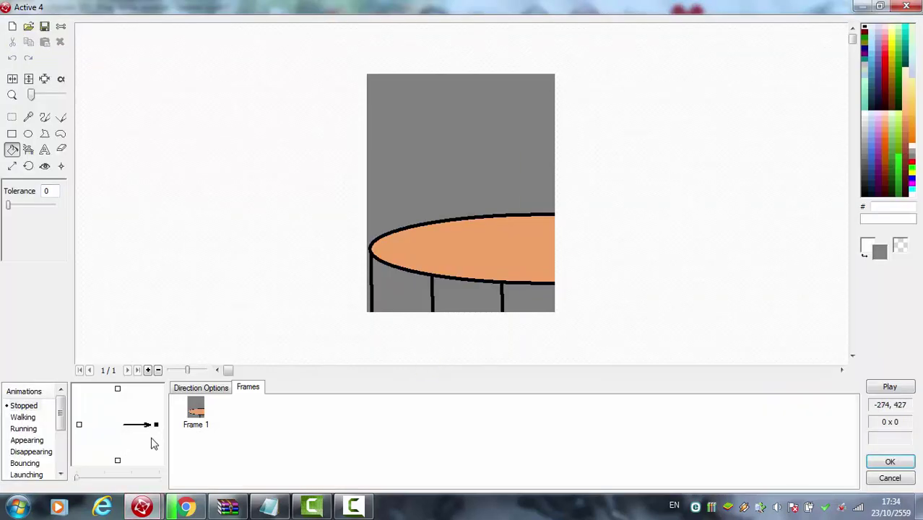
right_click(156, 427)
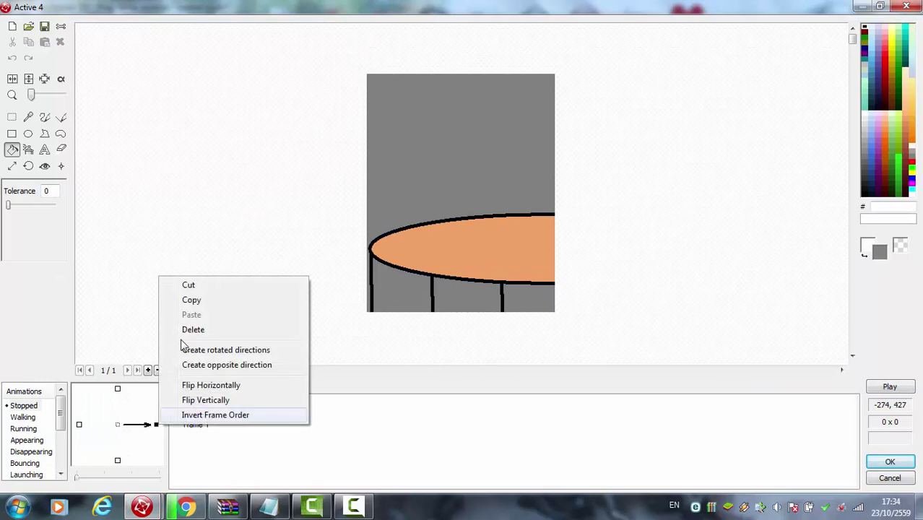
left_click(208, 288)
right_click(118, 462)
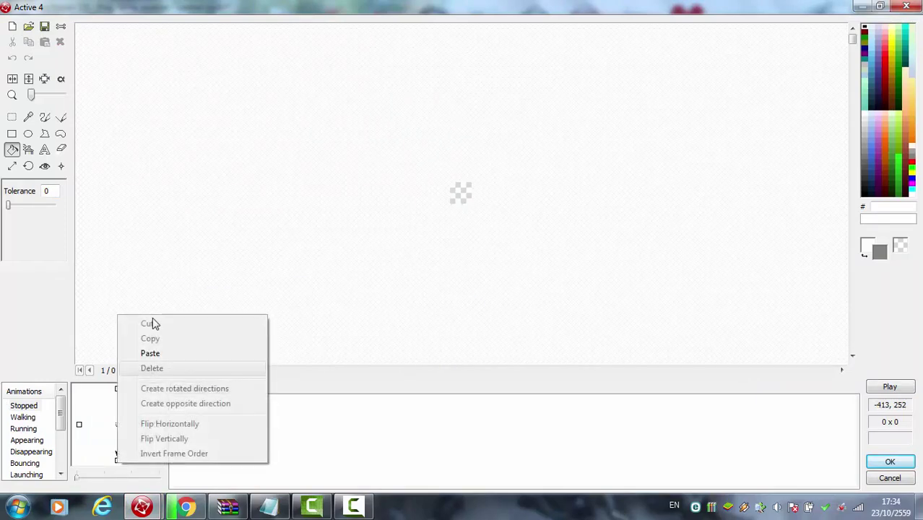
left_click(166, 353)
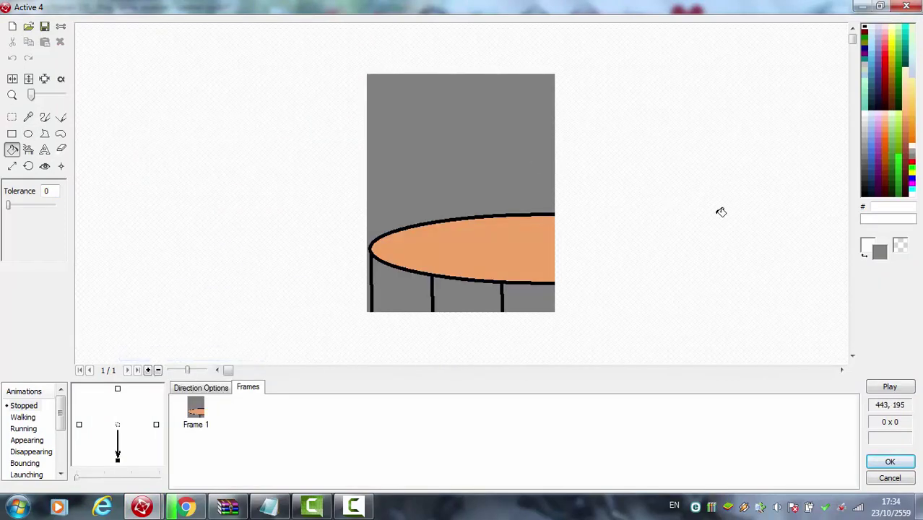
Recolour the downward image's background and the gaps between the table legs with yellow FFFF00
left_click(911, 182)
left_click(911, 173)
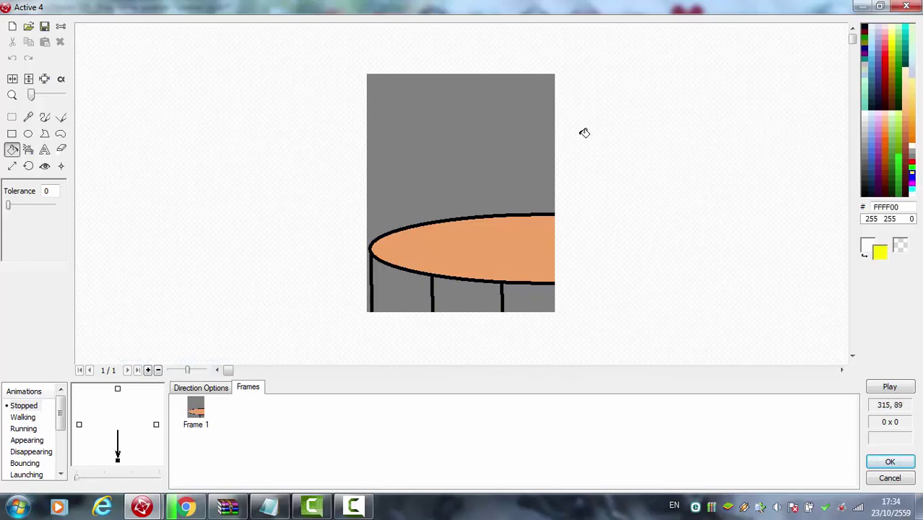
left_click(435, 184)
left_click(454, 283)
left_click(418, 295)
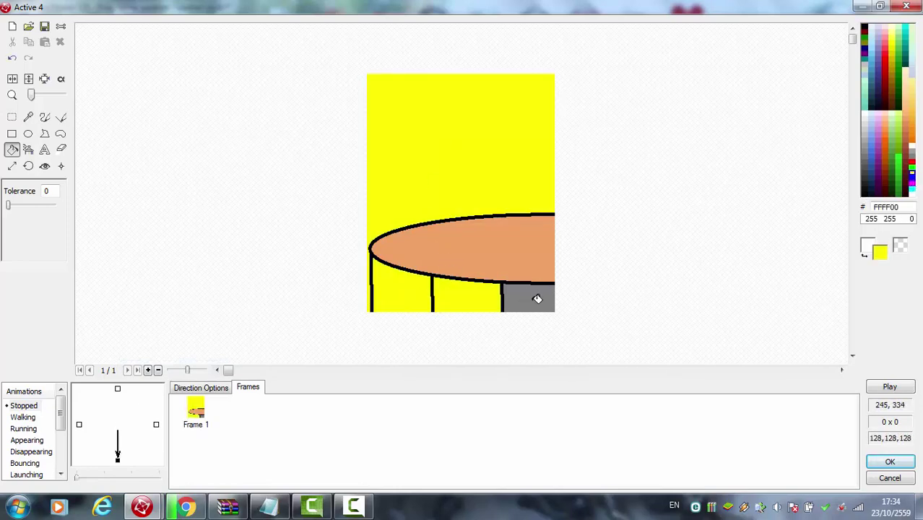
left_click(538, 299)
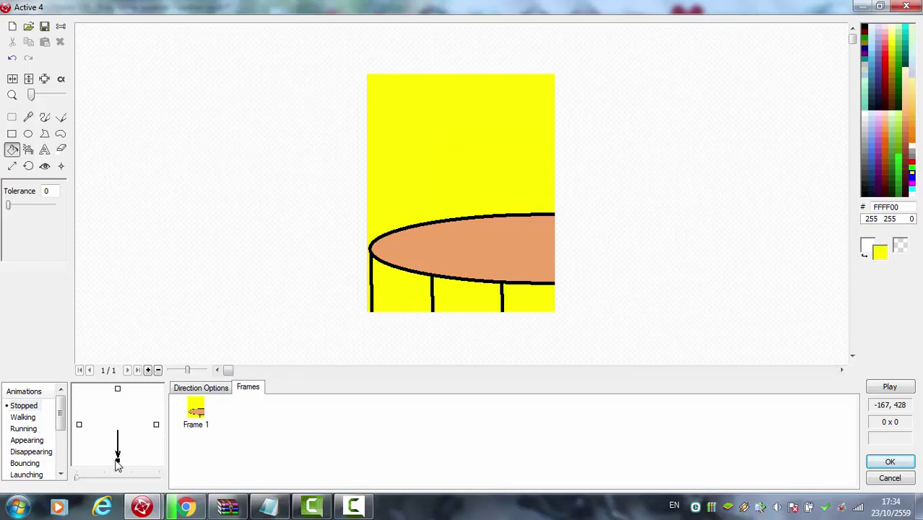
Paste a copy of the yellow table image into the right-facing direction and delete it to leave a same-size blank canvas
right_click(118, 465)
left_click(161, 338)
right_click(156, 426)
left_click(201, 317)
right_click(158, 426)
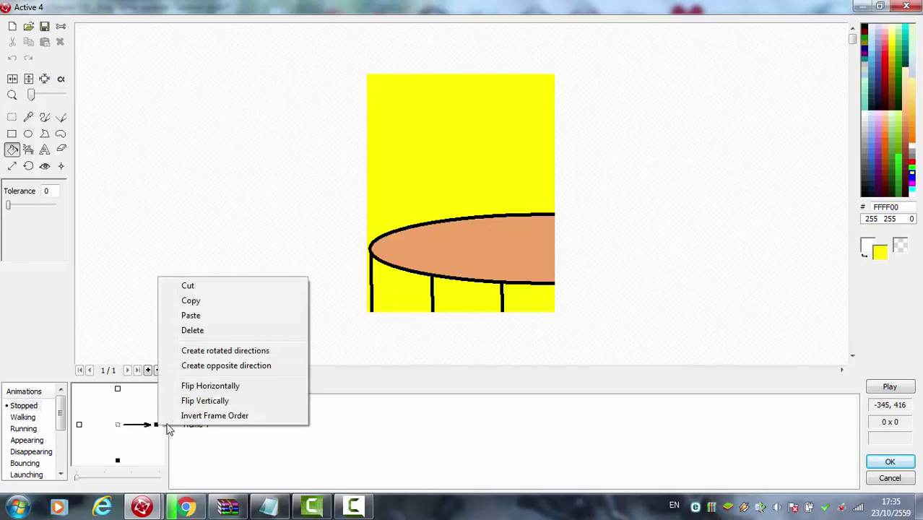
left_click(227, 330)
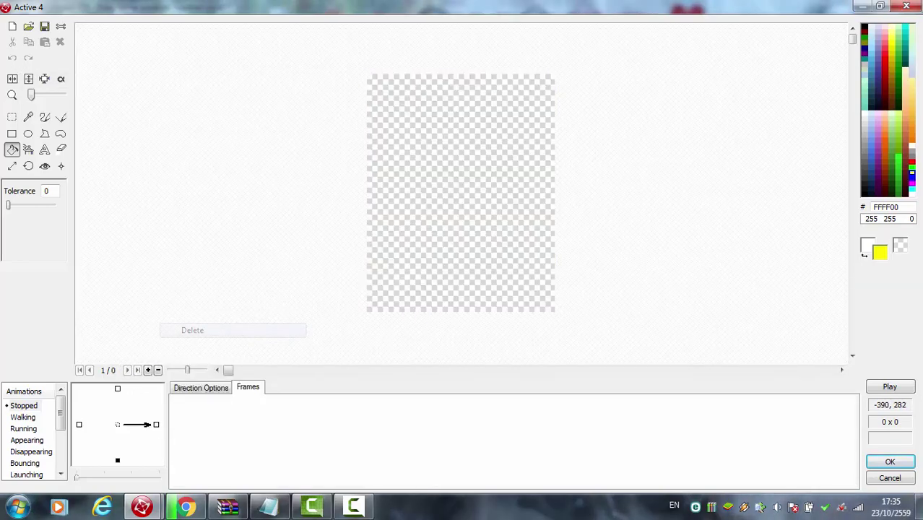
Fill the blank right-facing image with near-black 000008, apply it, and check it through the window with the room layer shown
left_click(865, 197)
left_click(478, 116)
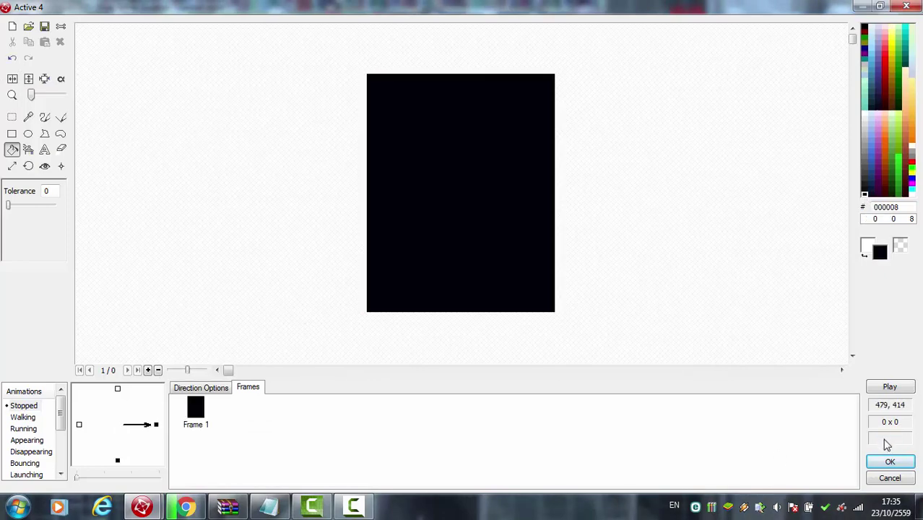
left_click(890, 462)
left_click(729, 276)
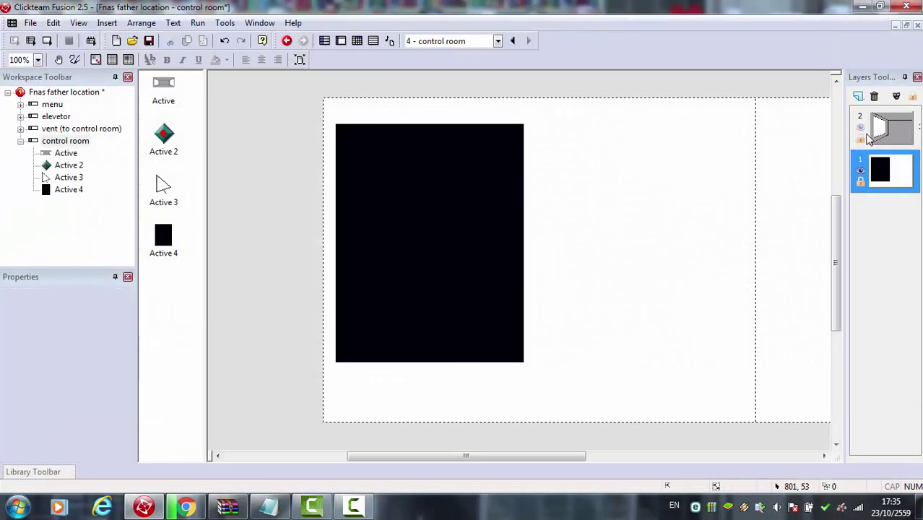
left_click(860, 128)
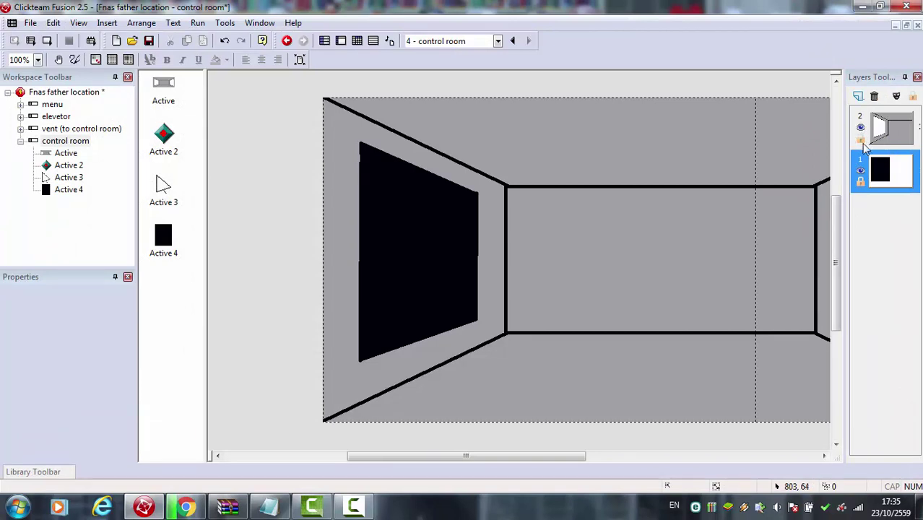
left_click(865, 177)
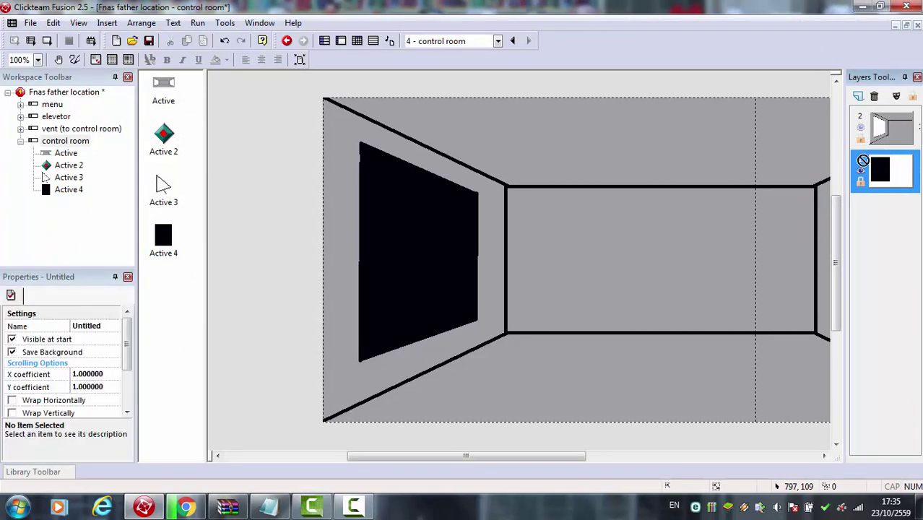
left_click(860, 128)
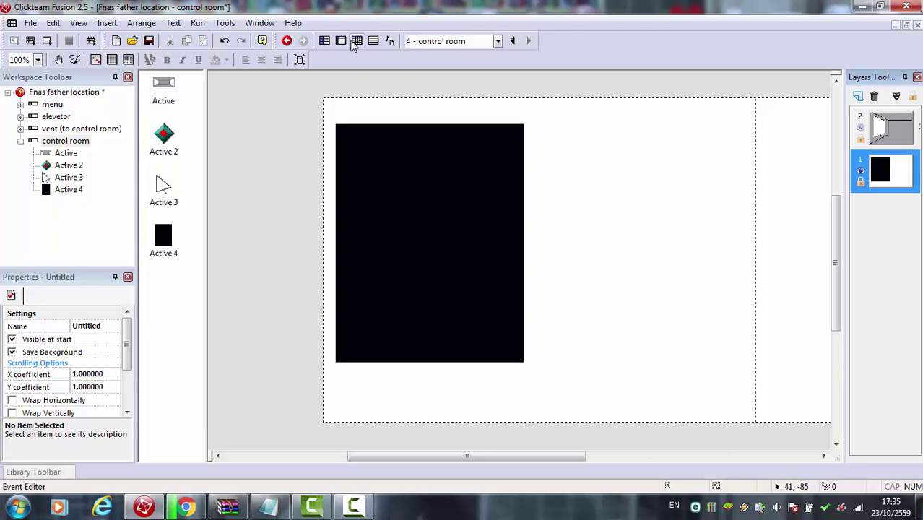
Insert a new Active object on layer 2, resize it to 55 by 188, and place it at position 239, 274
left_click(905, 140)
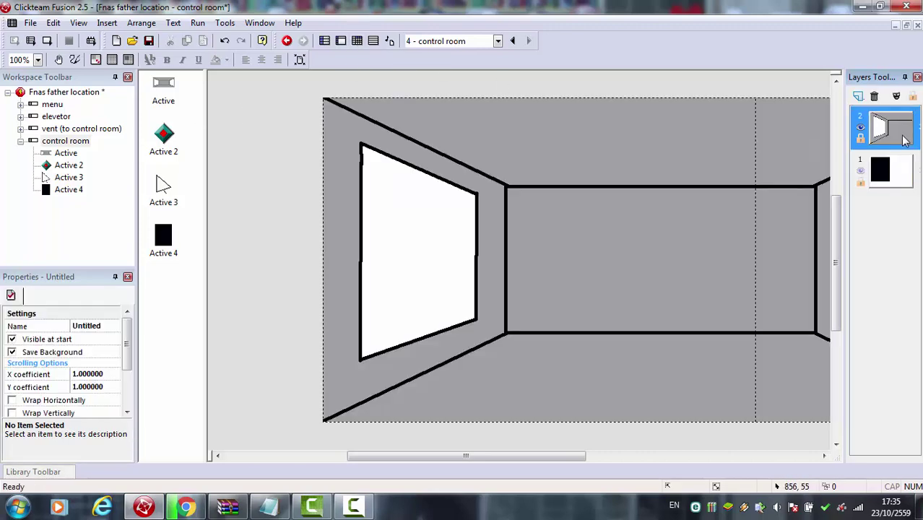
double_click(245, 288)
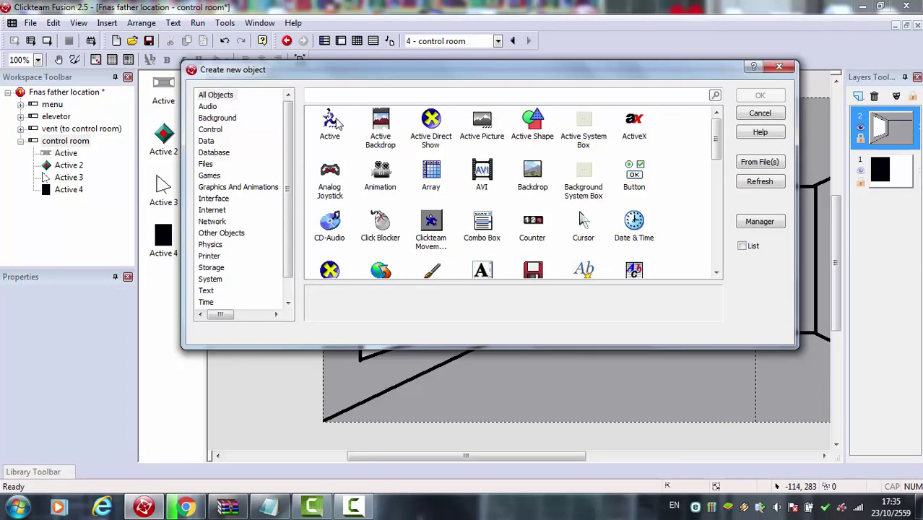
double_click(329, 124)
left_click(505, 262)
left_click(506, 263)
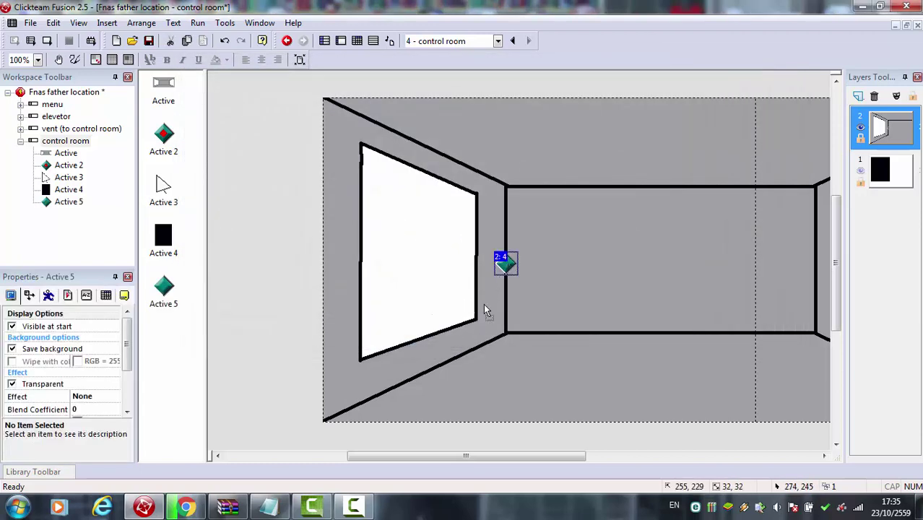
mouse_move(500, 299)
left_mouse_down()
mouse_move(525, 324)
mouse_move(503, 412)
left_mouse_up()
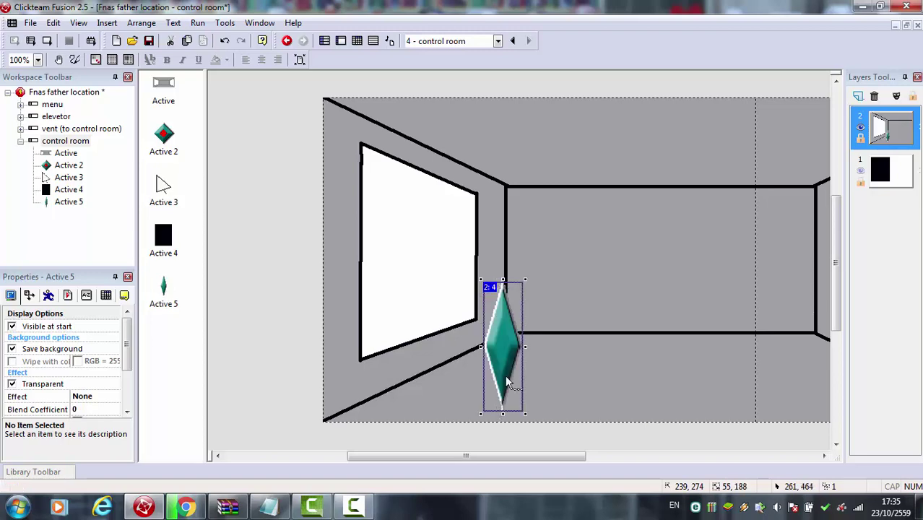
Clear the default diamond picture from the new Active object's image
double_click(491, 370)
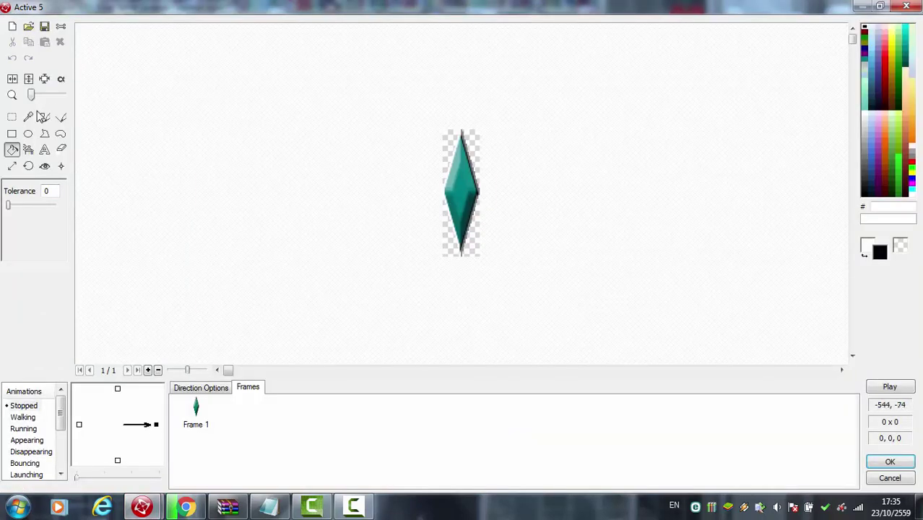
left_click(11, 117)
left_click_drag(312, 110, 589, 307)
key("Delete")
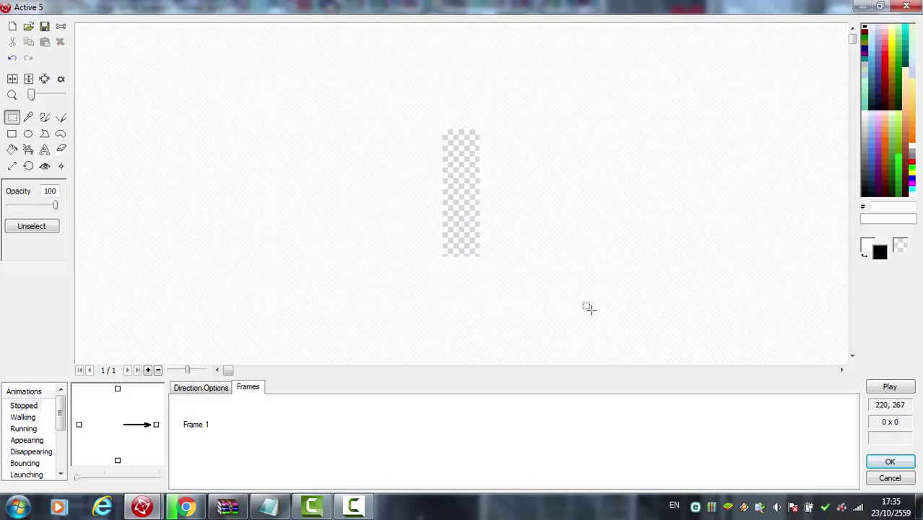
left_click_drag(46, 95, 37, 95)
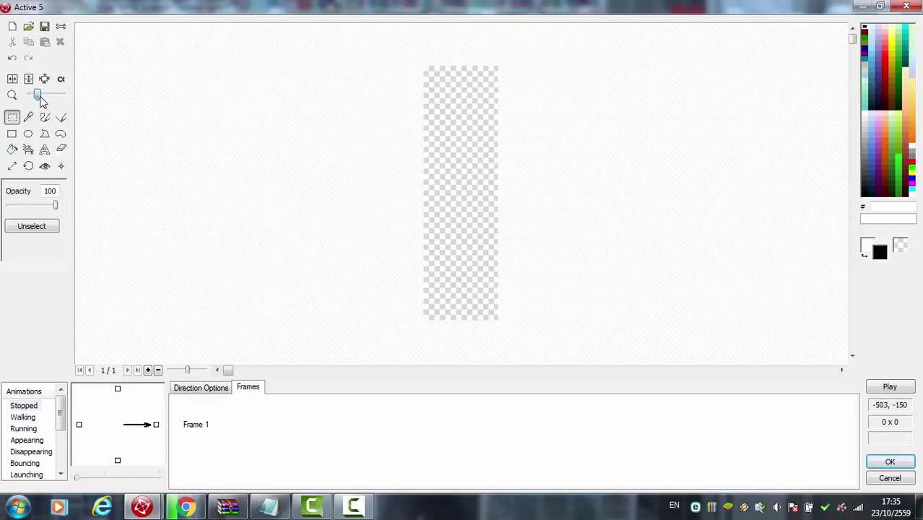
left_click(61, 117)
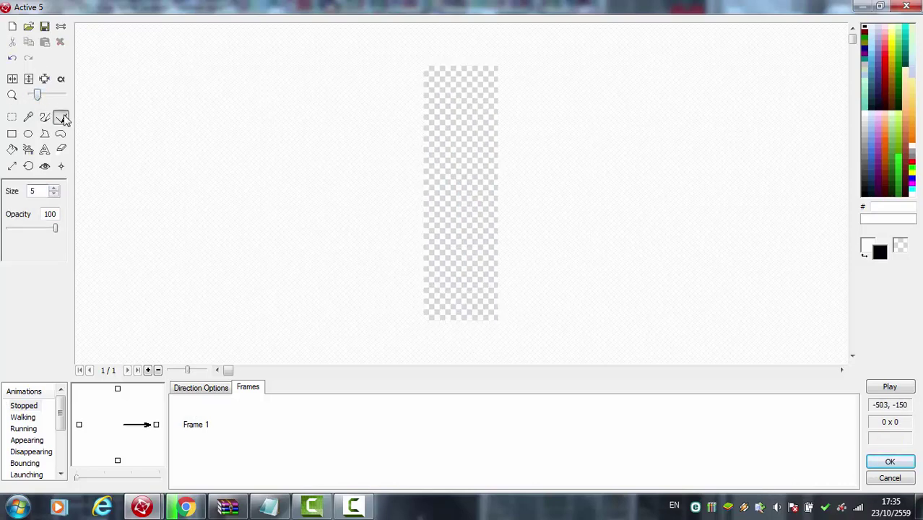
left_click(12, 133)
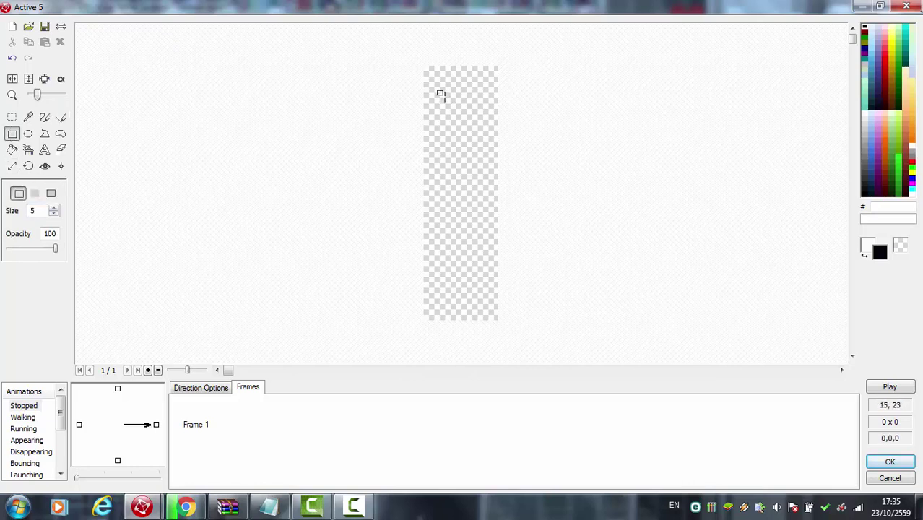
left_click_drag(443, 107, 483, 373)
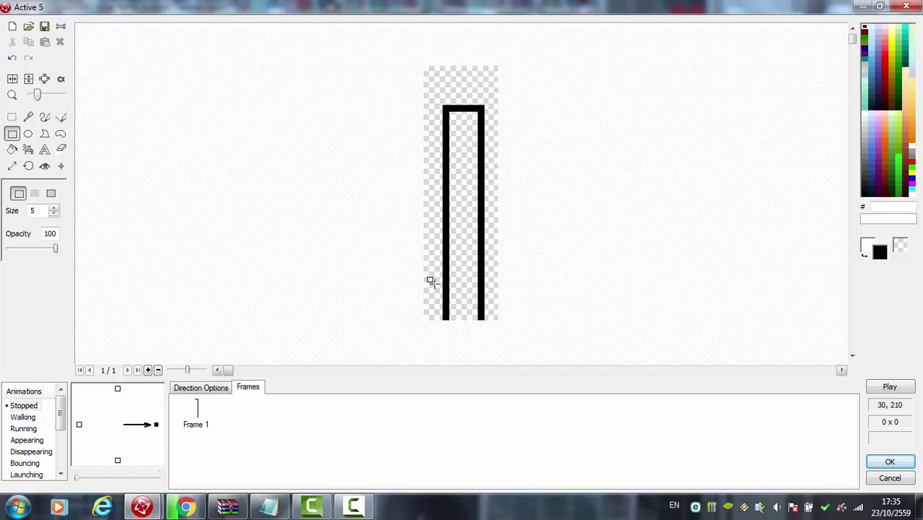
key("ctrl+z")
left_click(62, 117)
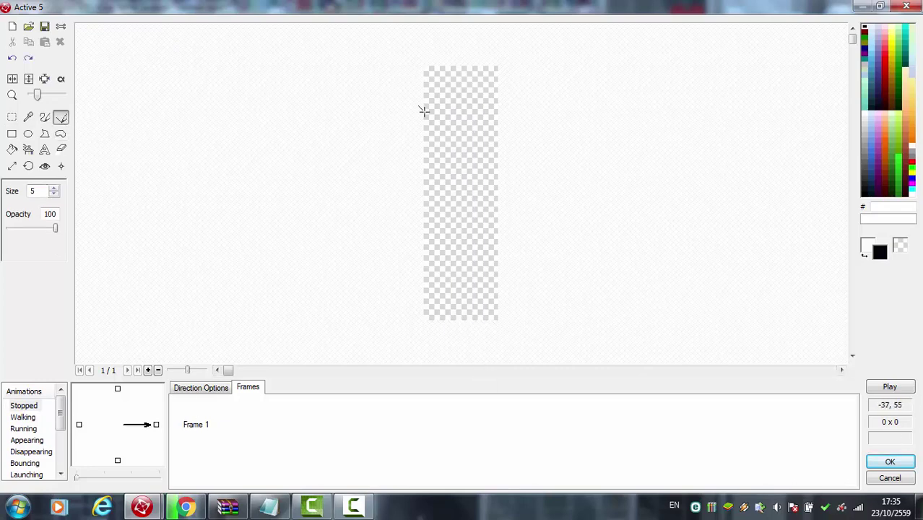
left_click_drag(449, 102, 449, 360)
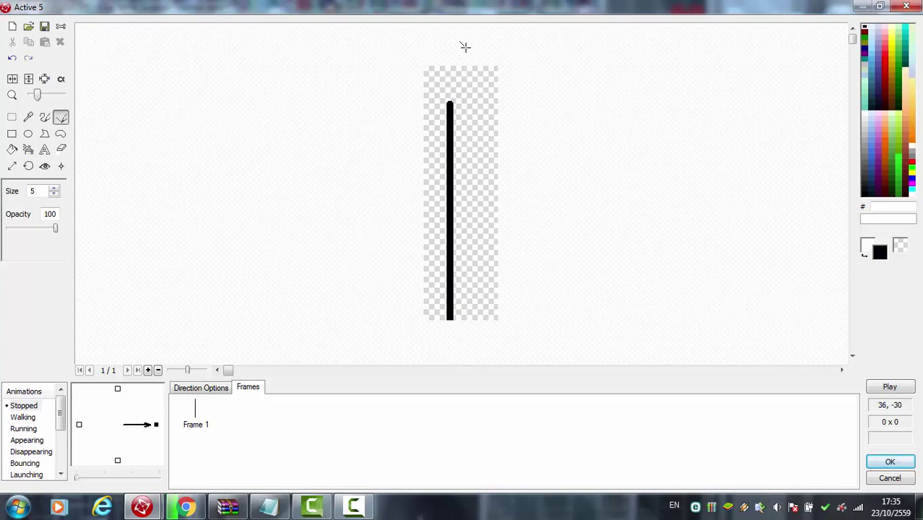
key("ctrl+z")
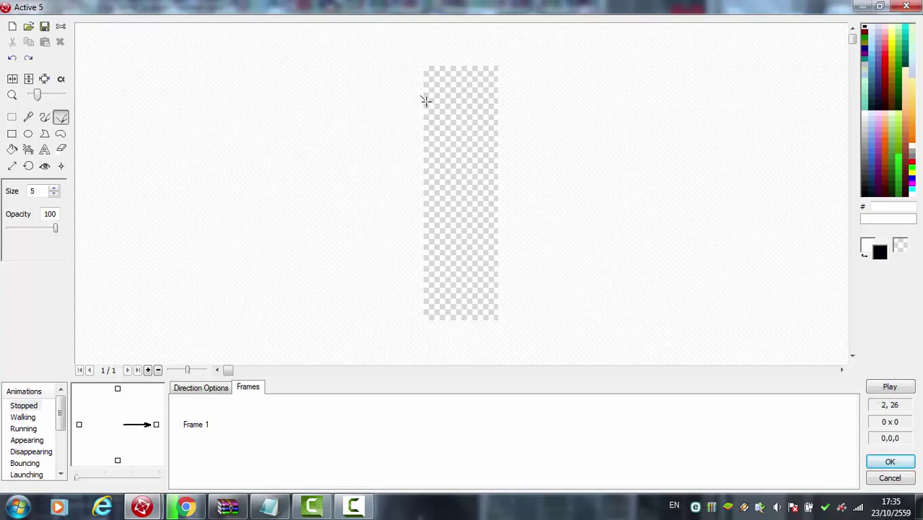
Draw a tall pillar outline in black lines of size 5, with a diamond-shaped top divided into two halves by a crossing line
mouse_move(425, 102)
left_mouse_down()
mouse_move(458, 131)
mouse_move(496, 105)
mouse_move(498, 116)
mouse_move(460, 80)
mouse_move(426, 102)
left_mouse_up()
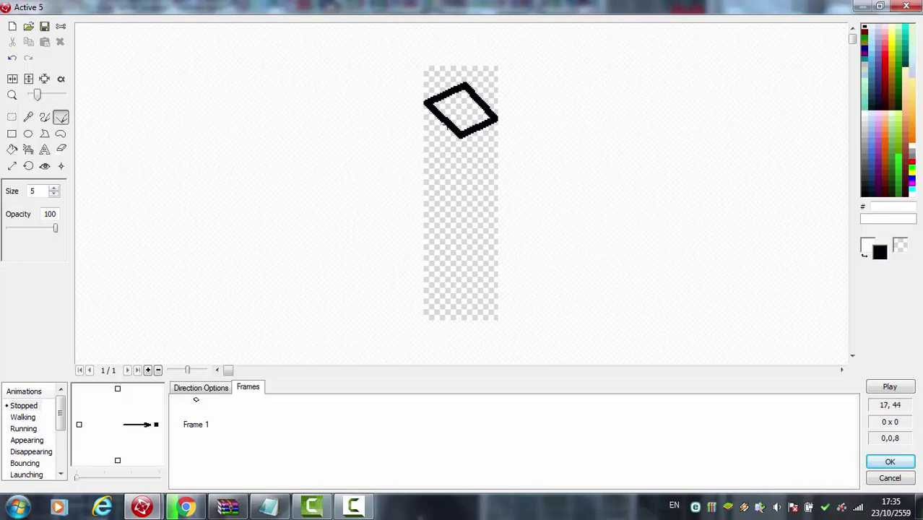
left_click_drag(447, 127, 447, 351)
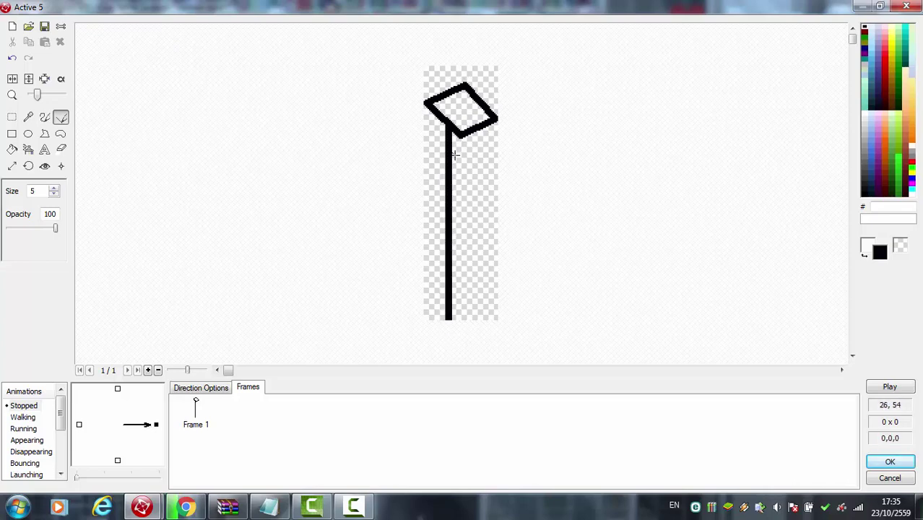
key("ctrl+z")
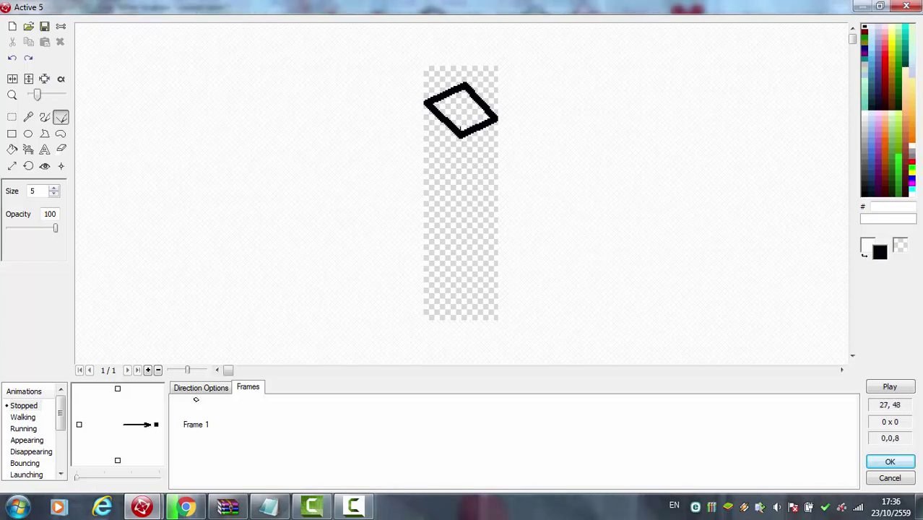
mouse_move(461, 134)
left_mouse_down()
mouse_move(469, 330)
mouse_move(458, 380)
left_mouse_up()
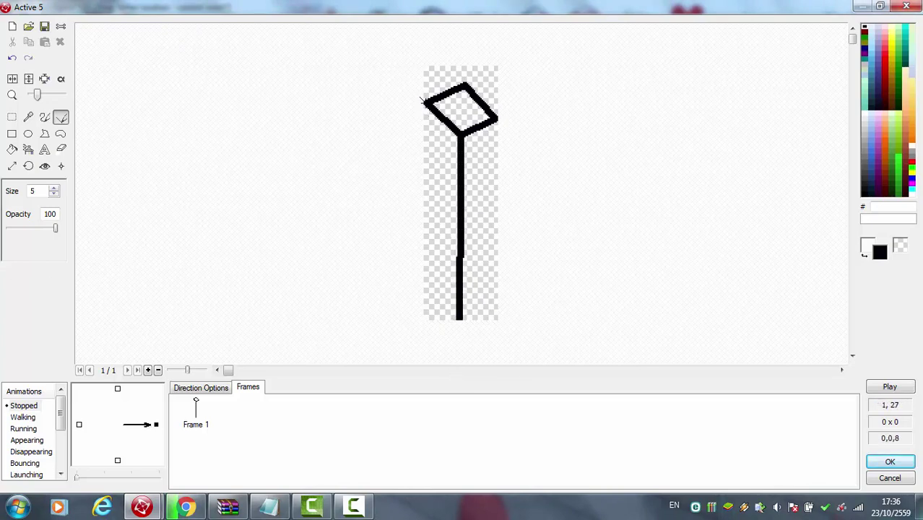
mouse_move(423, 100)
left_mouse_down()
mouse_move(408, 319)
mouse_move(426, 347)
left_mouse_up()
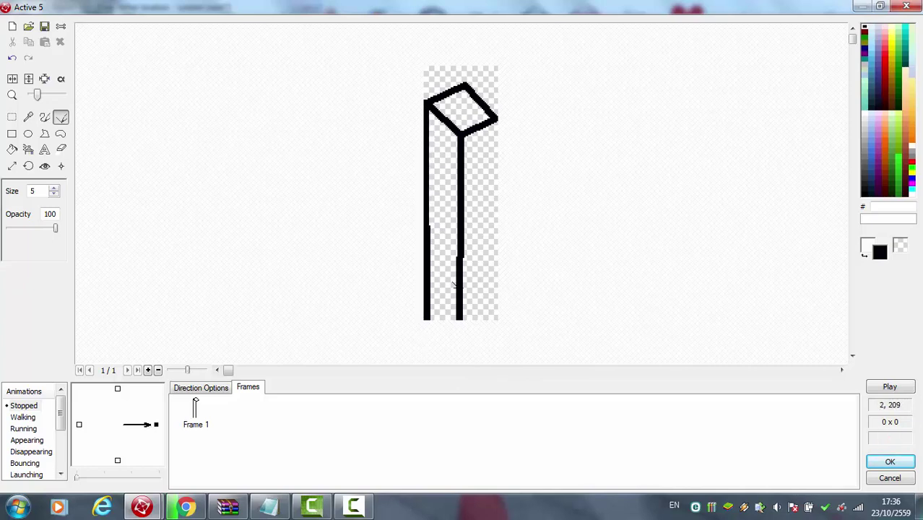
mouse_move(497, 122)
left_mouse_down()
mouse_move(484, 372)
mouse_move(492, 375)
left_mouse_up()
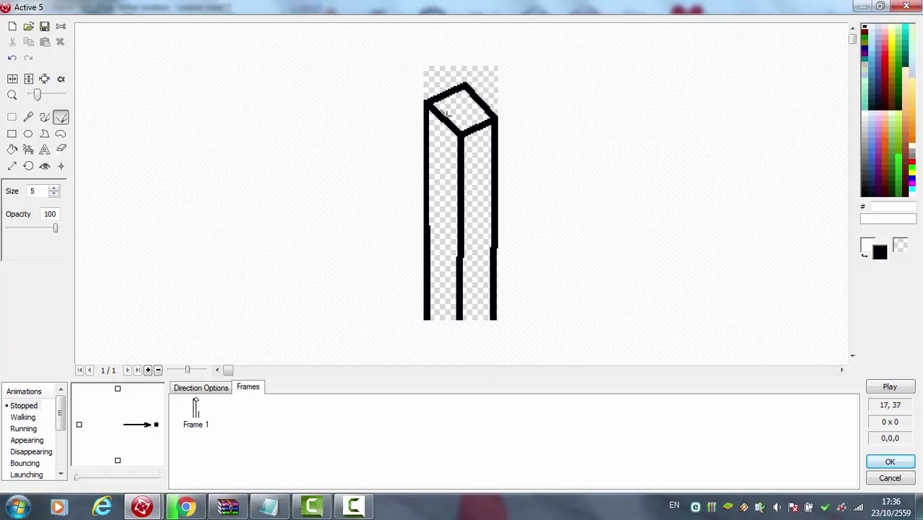
left_click_drag(444, 115, 482, 107)
Fill both vertical faces of the pillar with grey 808080
left_click(12, 148)
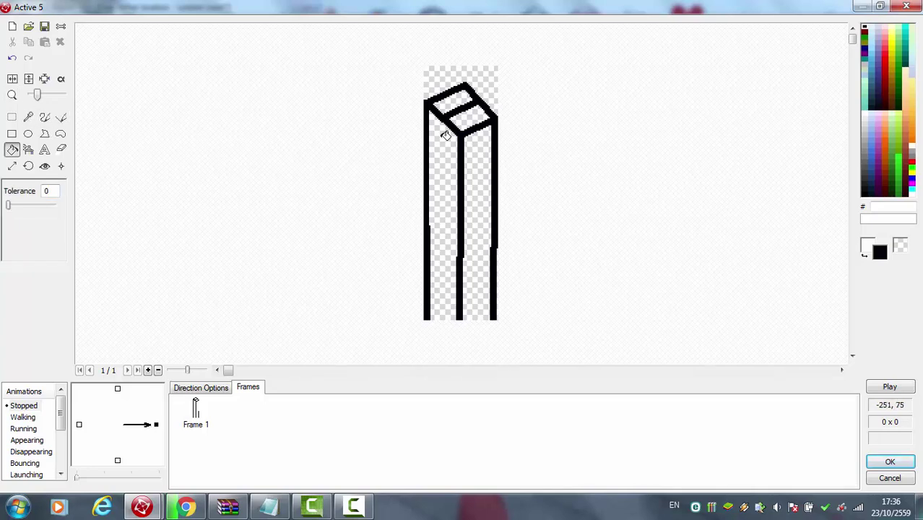
left_click(911, 157)
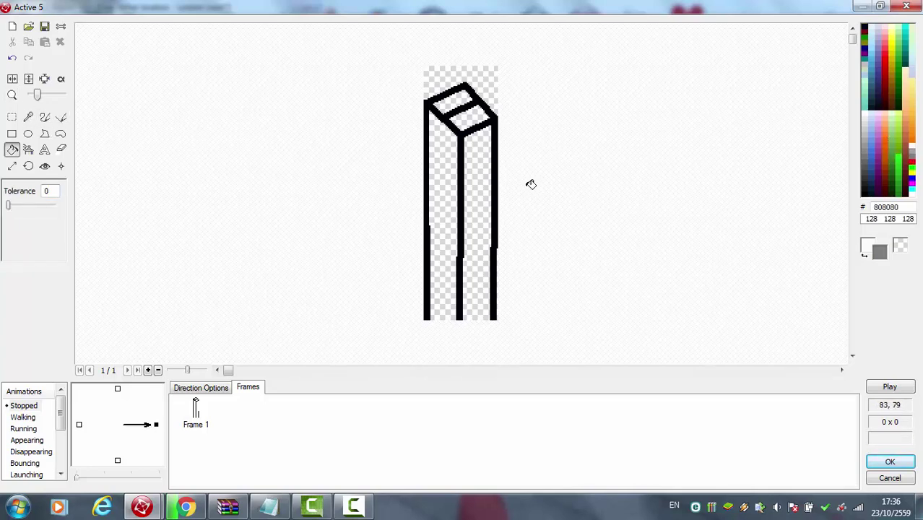
left_click(484, 182)
left_click(453, 179)
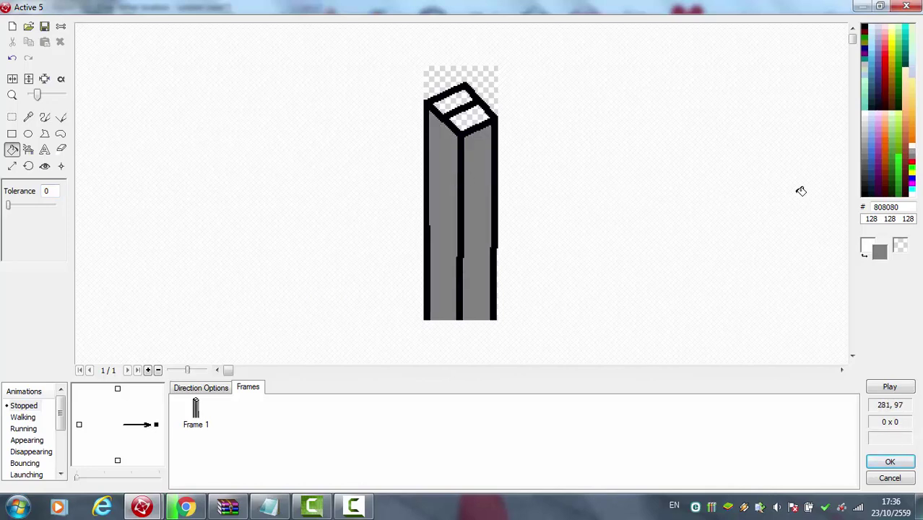
Draw a small yellow FFFF00 dot with the outlined ellipse in the rear half of the pillar's top
left_click(28, 133)
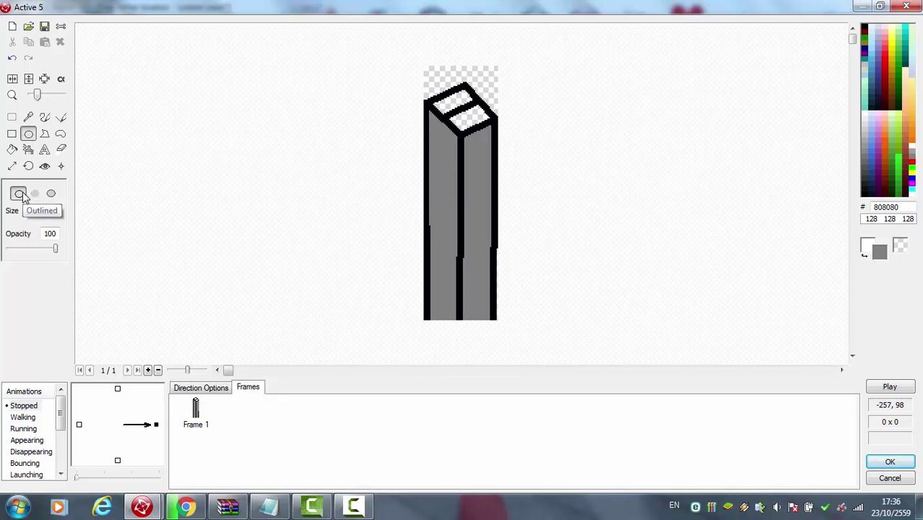
left_click_drag(449, 103, 455, 105)
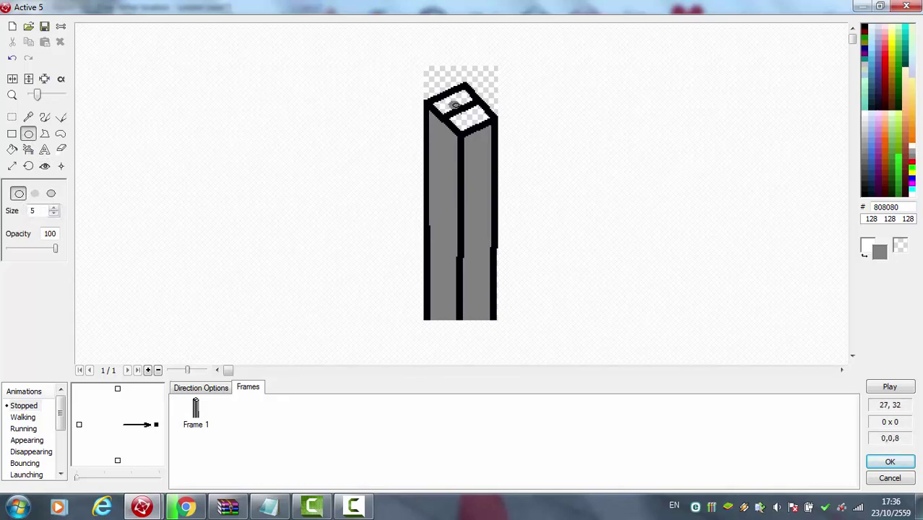
key("ctrl+z")
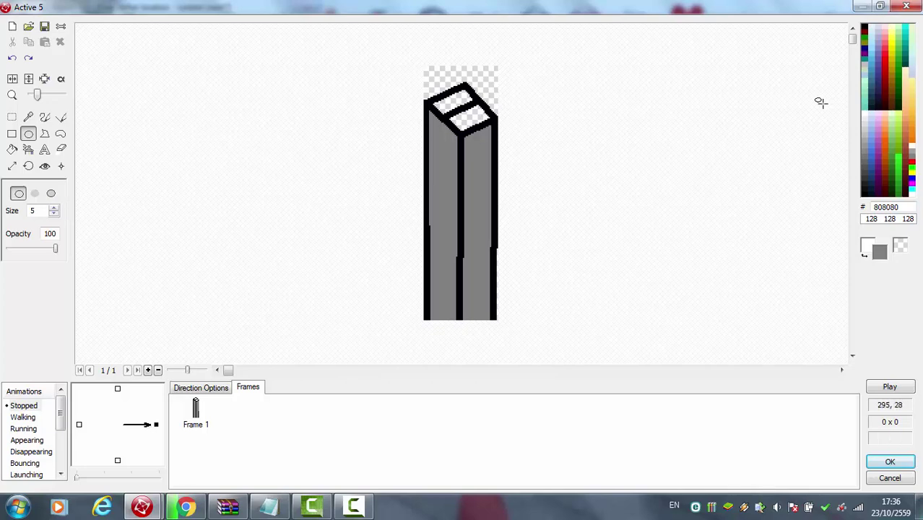
left_click(912, 171)
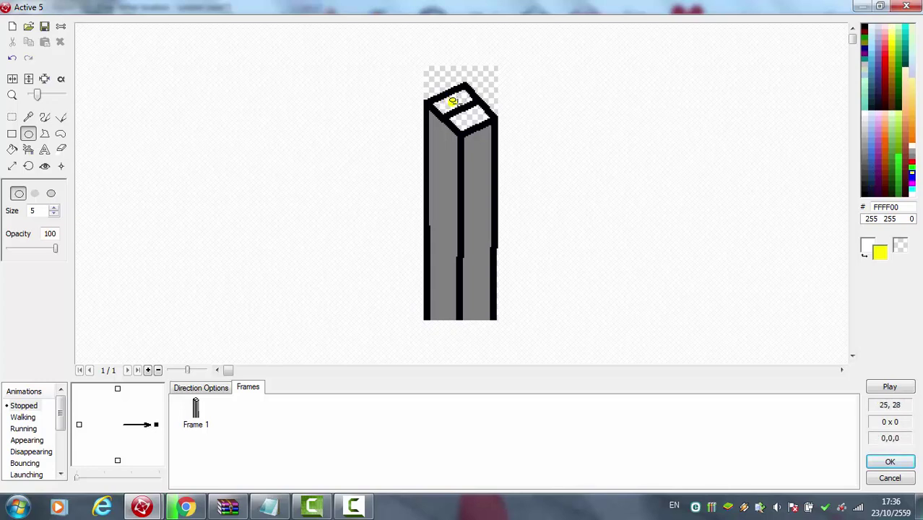
Fill the area around the yellow dot in the rear half of the pillar's top with cyan 00FFFF
left_click(12, 148)
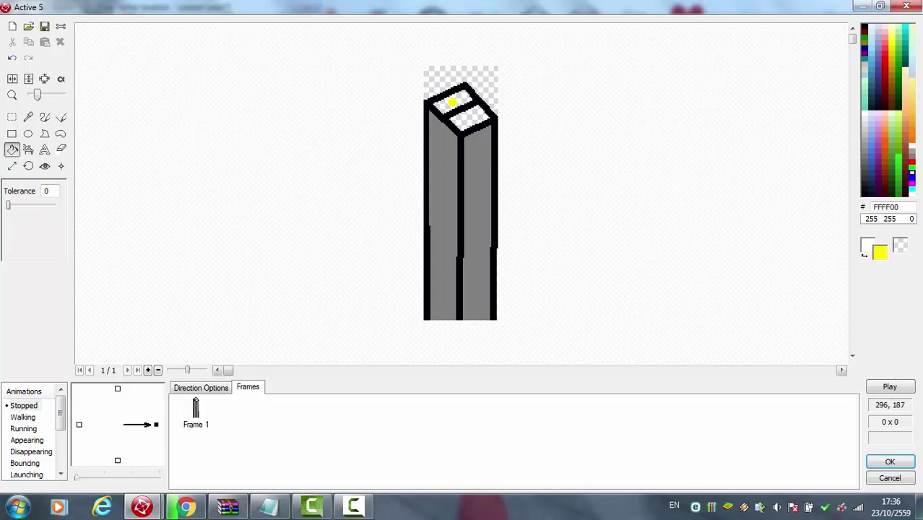
left_click(912, 178)
left_click(912, 190)
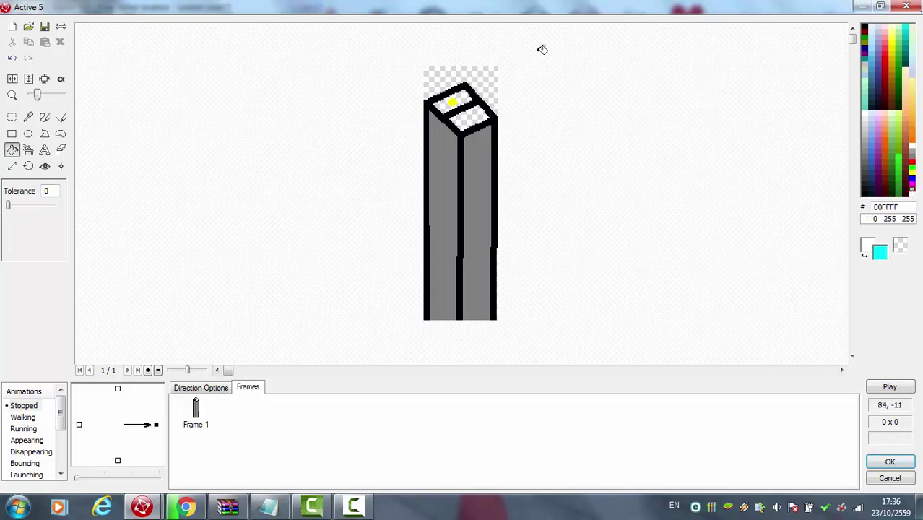
left_click(461, 94)
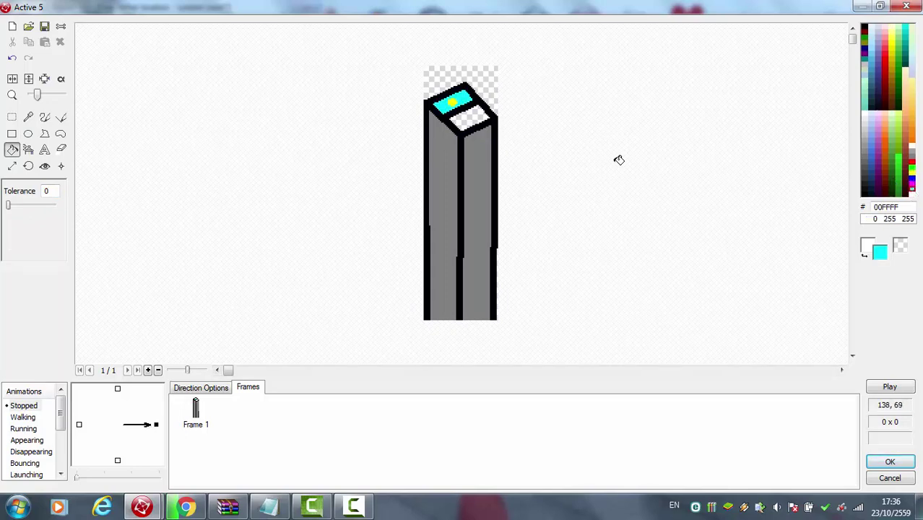
Draw a small yellow FFFF00 lightning mark freehand at size 2 in the front half of the pillar's top
left_click(912, 177)
left_click(45, 118)
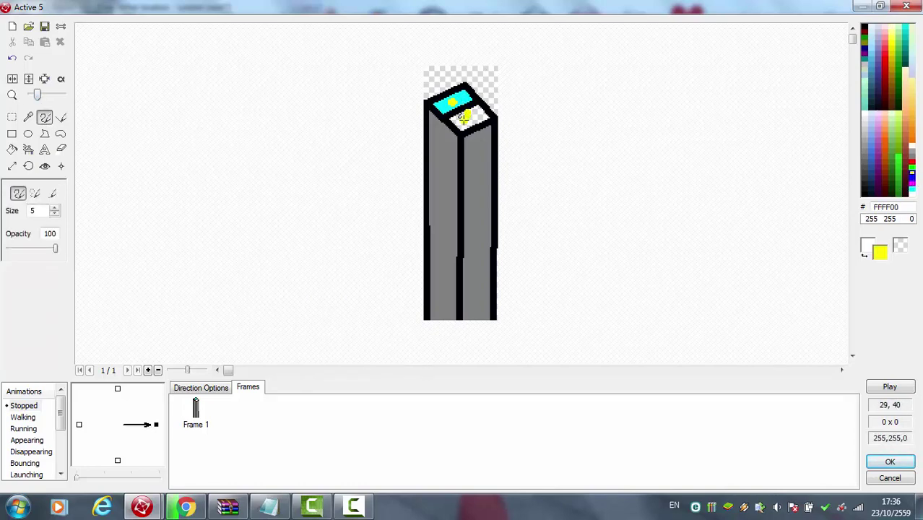
key("ctrl+z")
left_click_drag(466, 114, 468, 121)
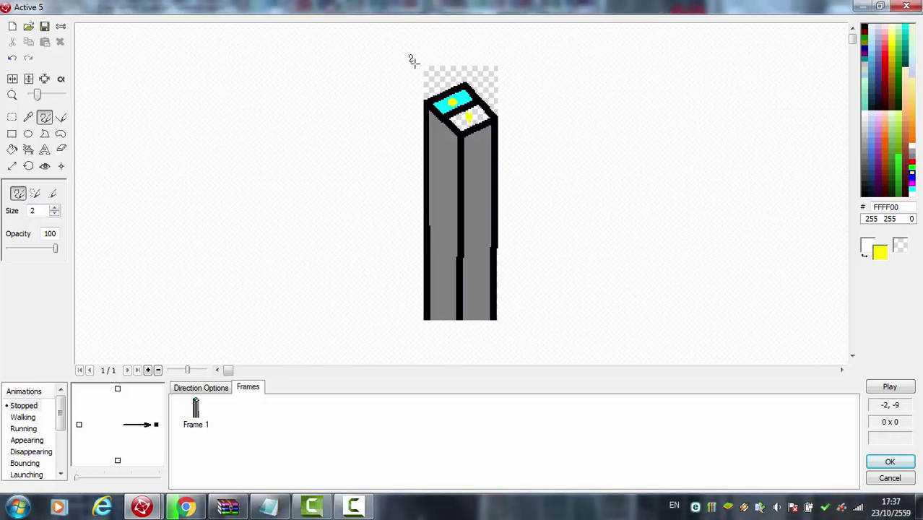
Fill the front half of the pillar's top with cyan 00FFFF and apply the image to Active 5
left_click(12, 150)
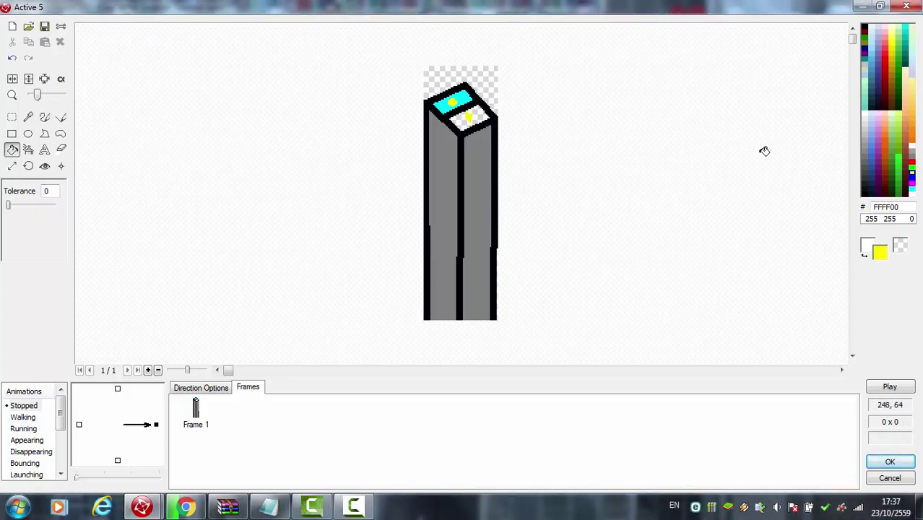
left_click(913, 189)
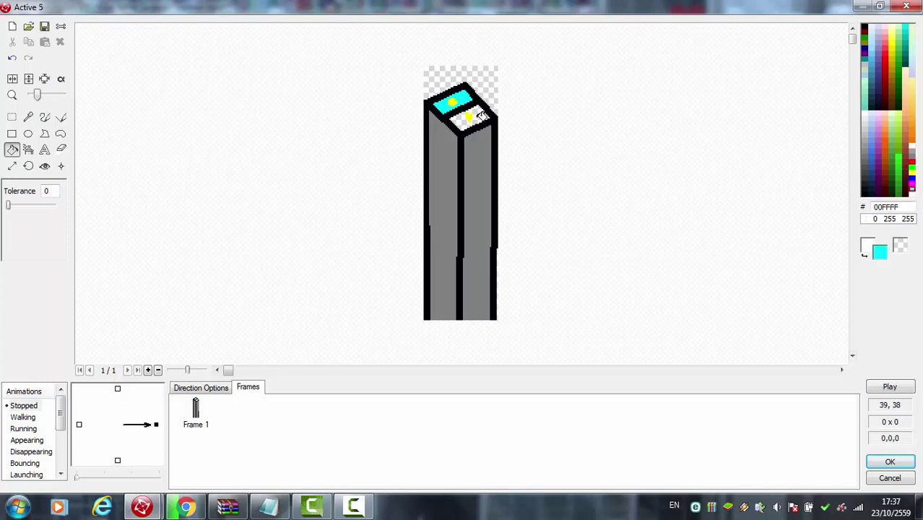
left_click(478, 117)
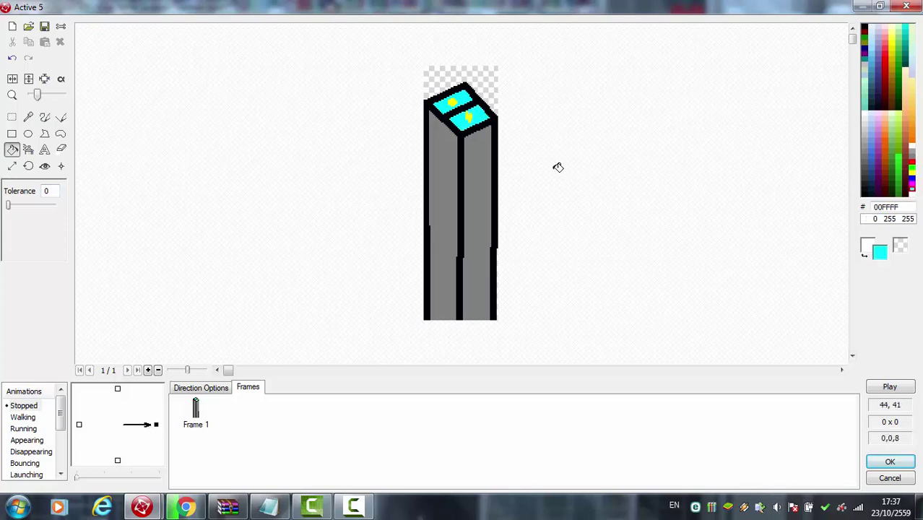
left_click(890, 463)
left_click(285, 322)
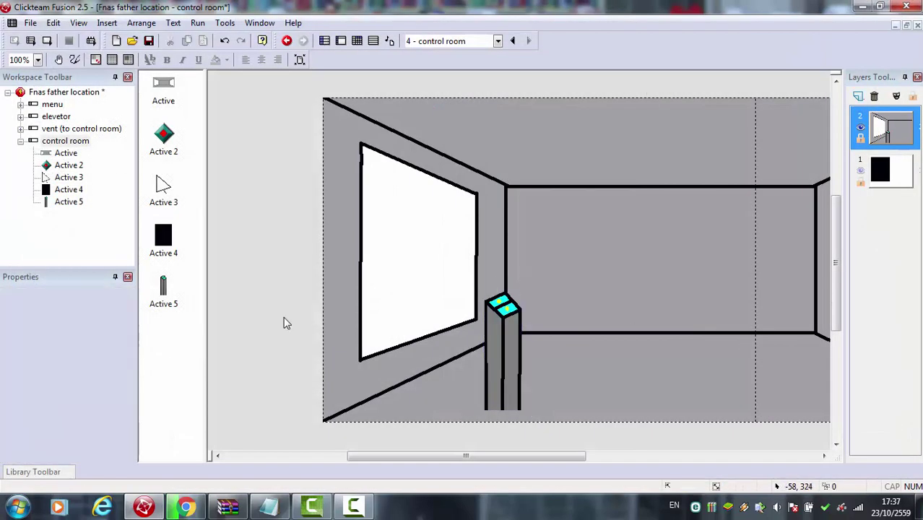
Reopen Active 5's image, refill the front half of the pillar's top with red FF0000, and apply it
double_click(510, 326)
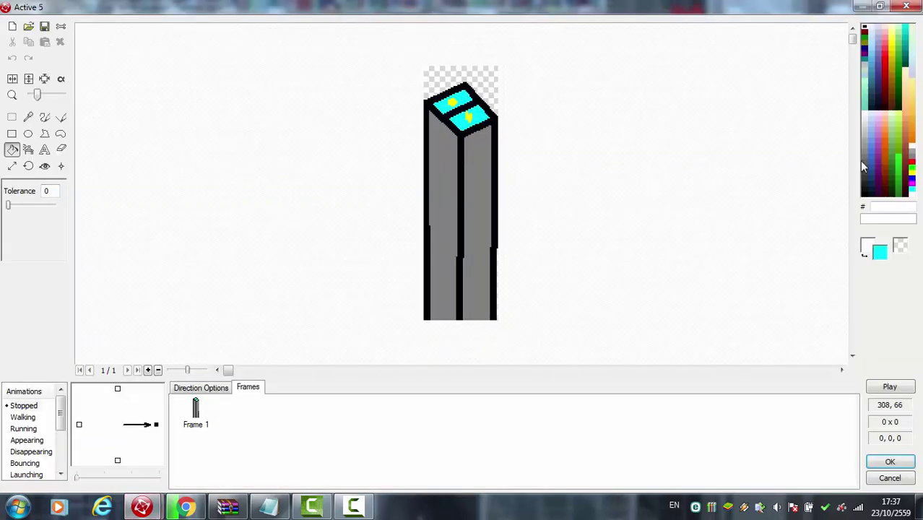
left_click(885, 69)
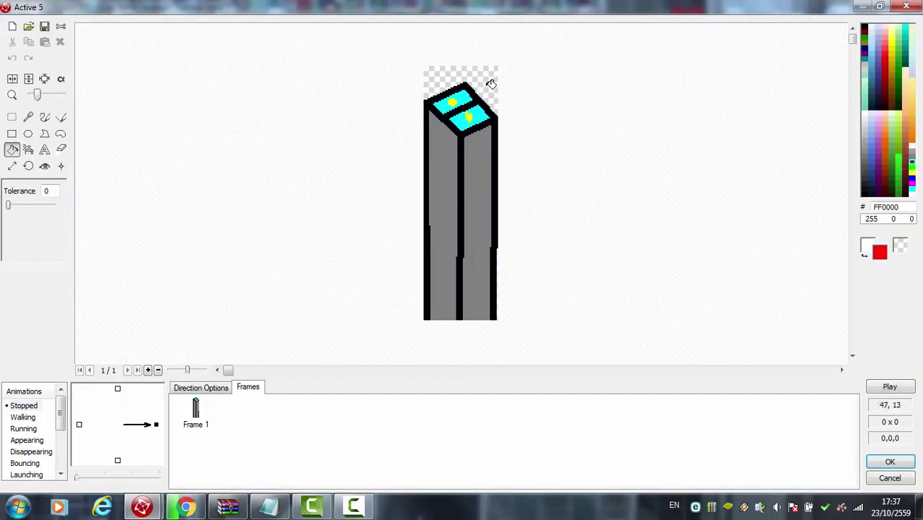
left_click(476, 120)
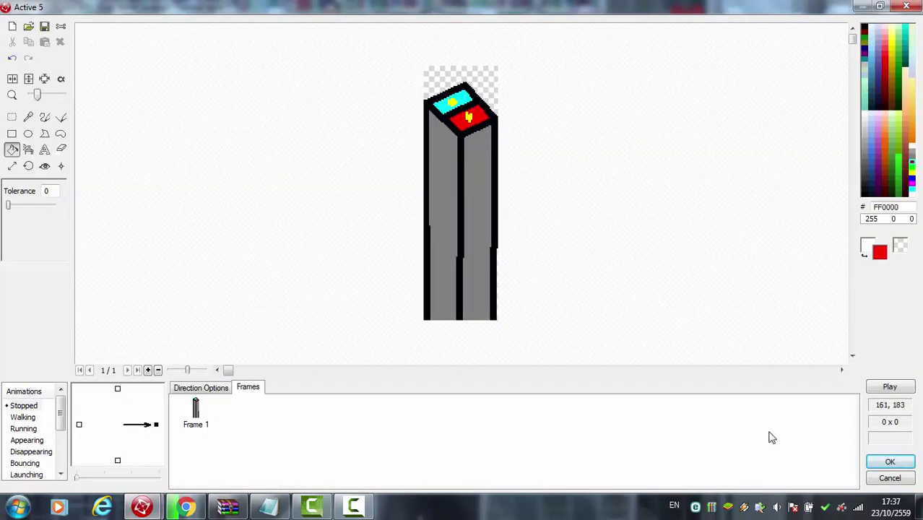
left_click(891, 463)
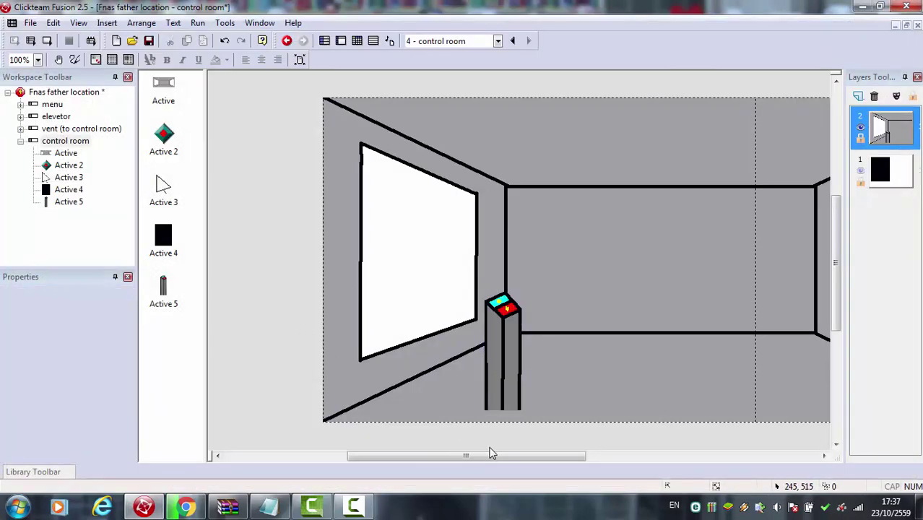
Move the Active 5 pillar in front of the left wall's window, to position 143, 299
left_click_drag(490, 453, 500, 455)
left_click_drag(466, 369, 408, 396)
left_click(491, 426)
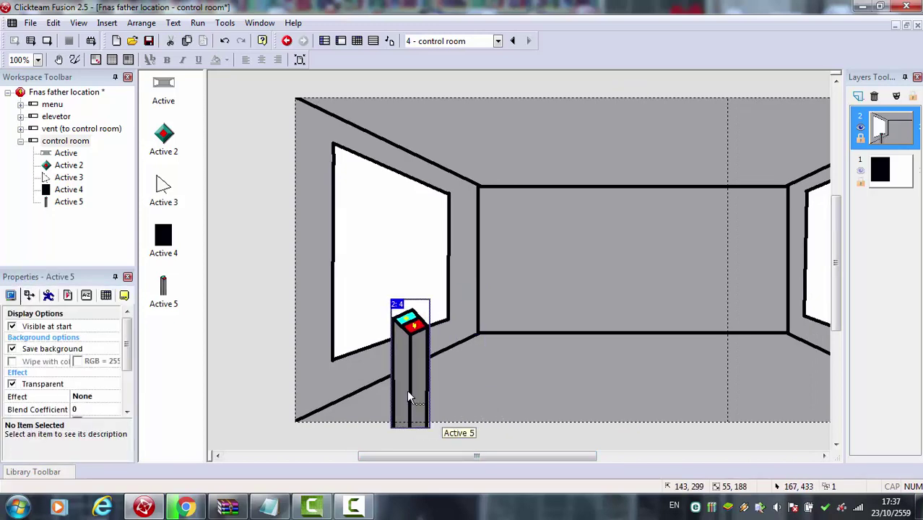
double_click(408, 395)
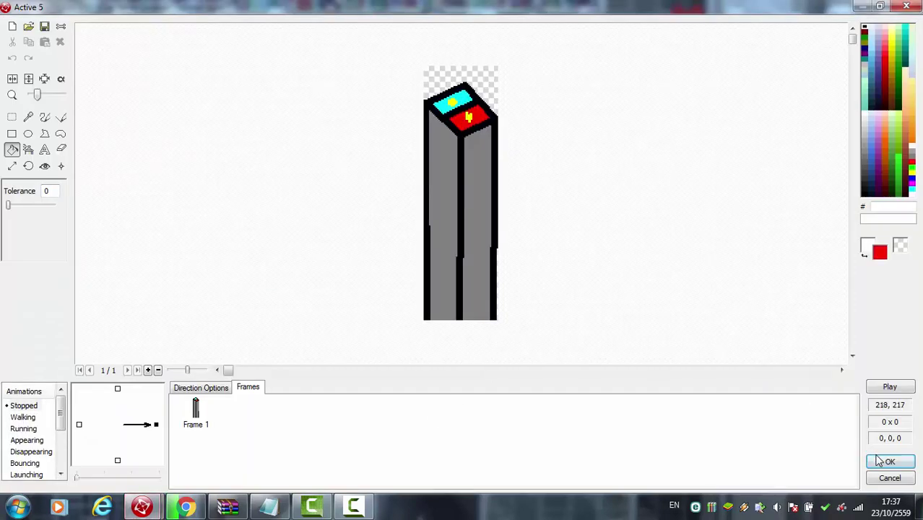
left_click(880, 461)
left_click(576, 448)
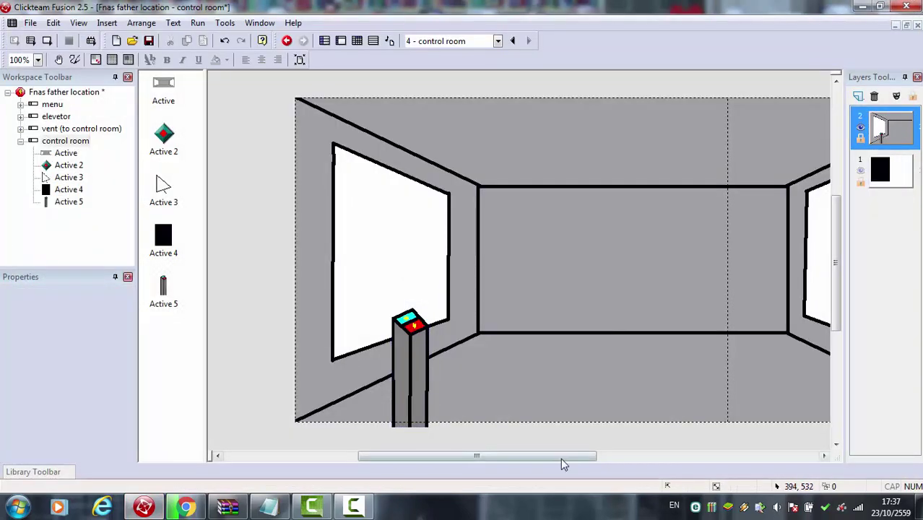
Start a new control room event condition for a single left mouse click within a zone
left_click(357, 42)
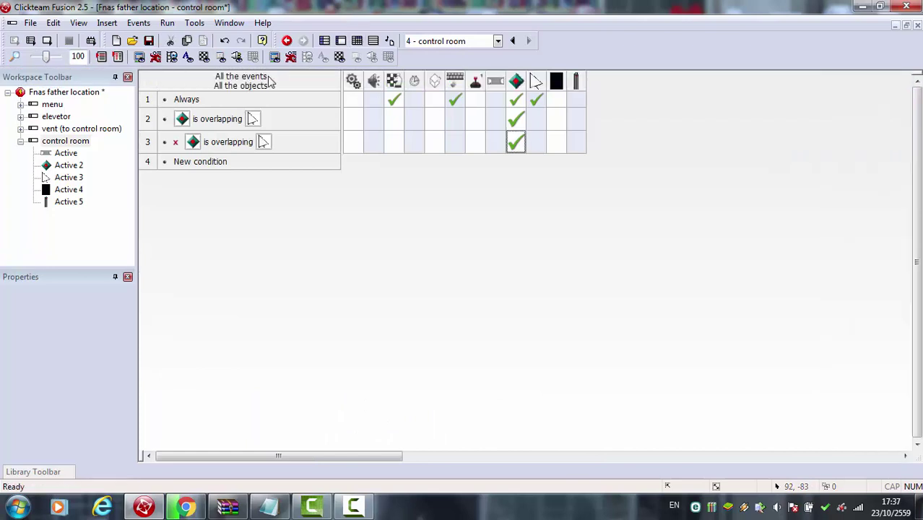
left_click(195, 162)
double_click(187, 164)
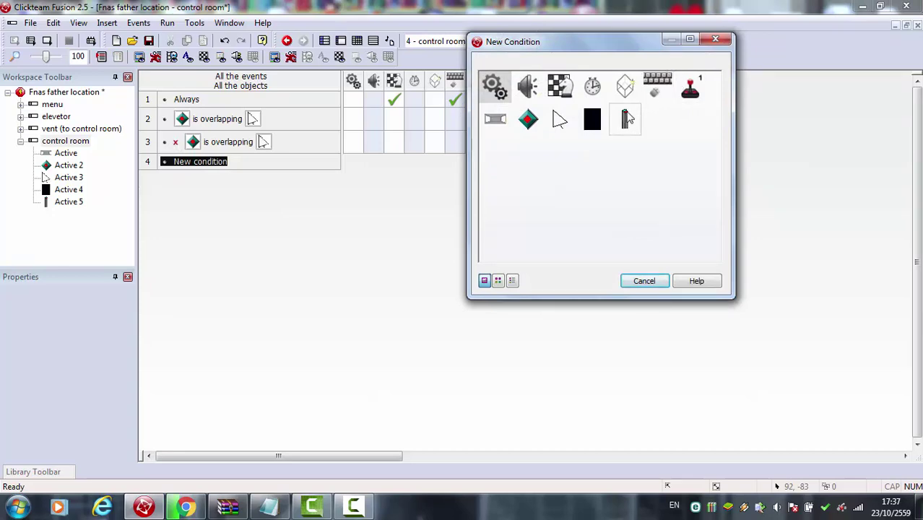
left_click(657, 83)
mouse_move(686, 99)
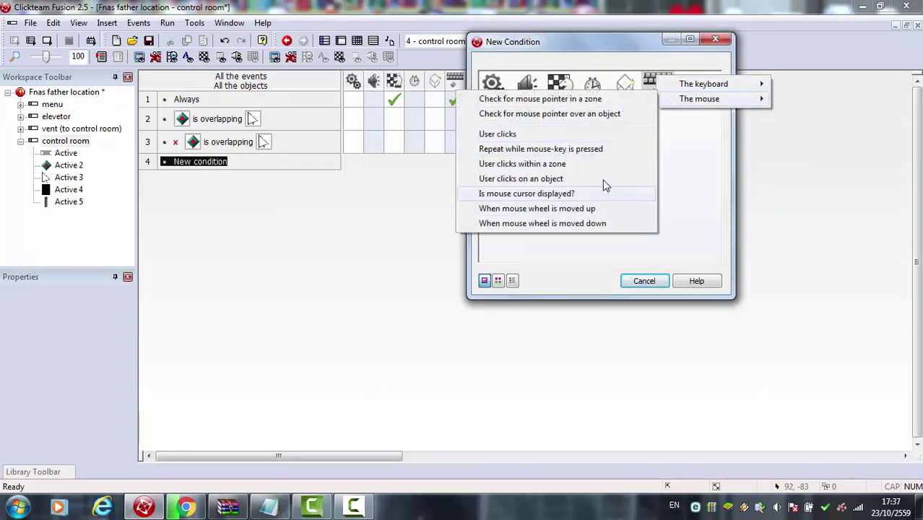
left_click(610, 164)
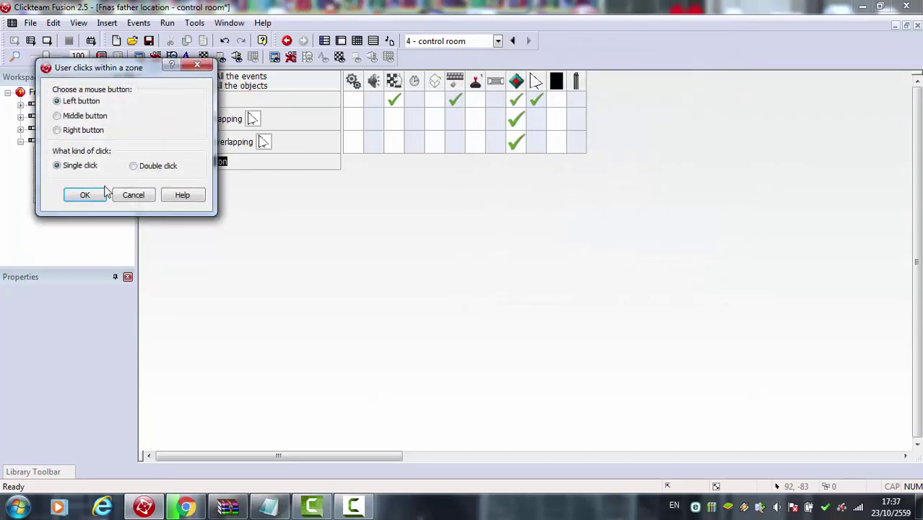
left_click(98, 194)
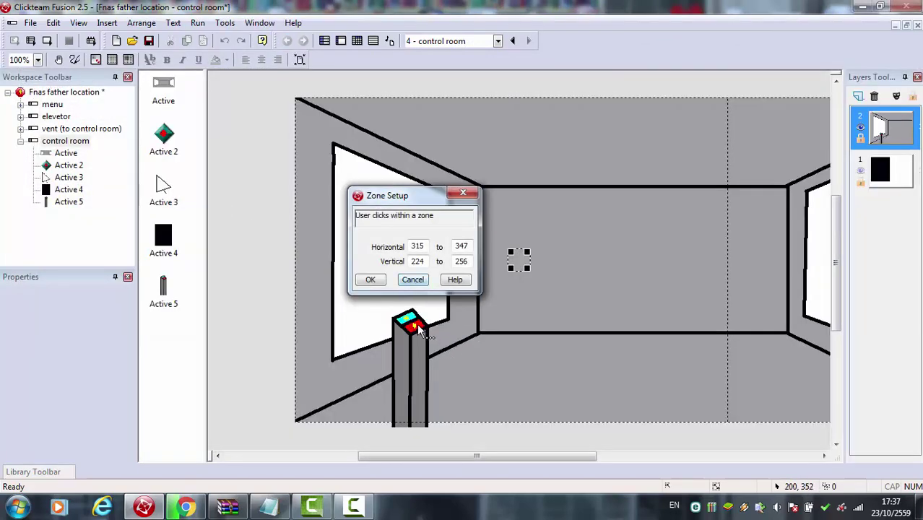
Fit the click zone over the pillar's cyan button, 153 to 174 horizontally and 316 to 331 vertically, and accept it
mouse_move(527, 263)
left_mouse_down()
mouse_move(416, 325)
mouse_move(412, 316)
left_mouse_up()
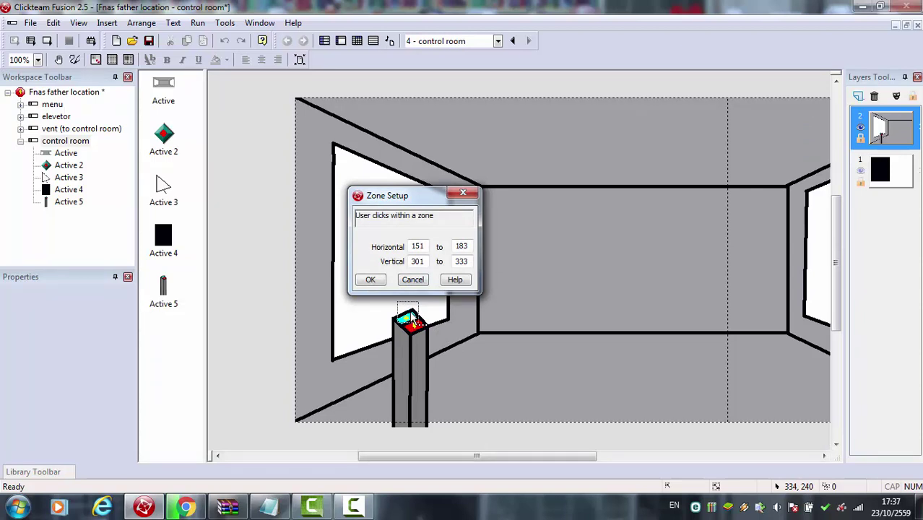
left_click(412, 319)
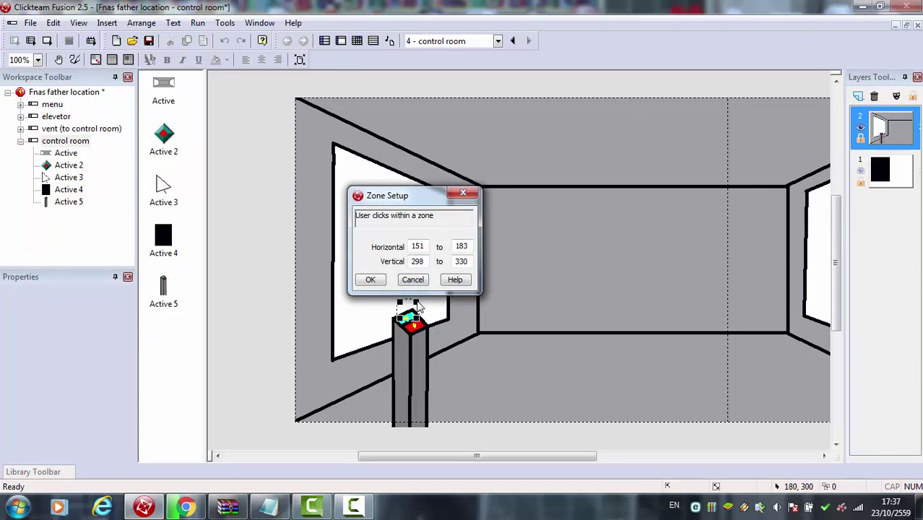
left_click_drag(420, 306, 421, 320)
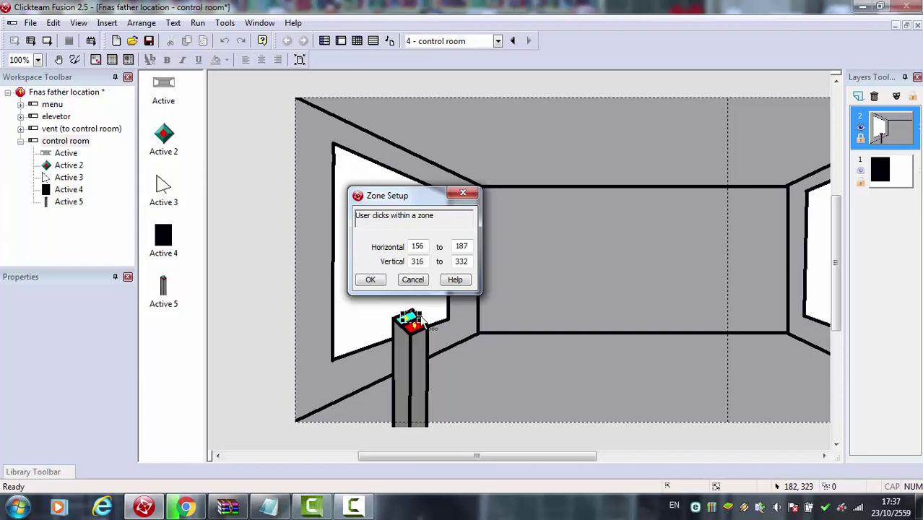
left_click_drag(422, 320, 414, 324)
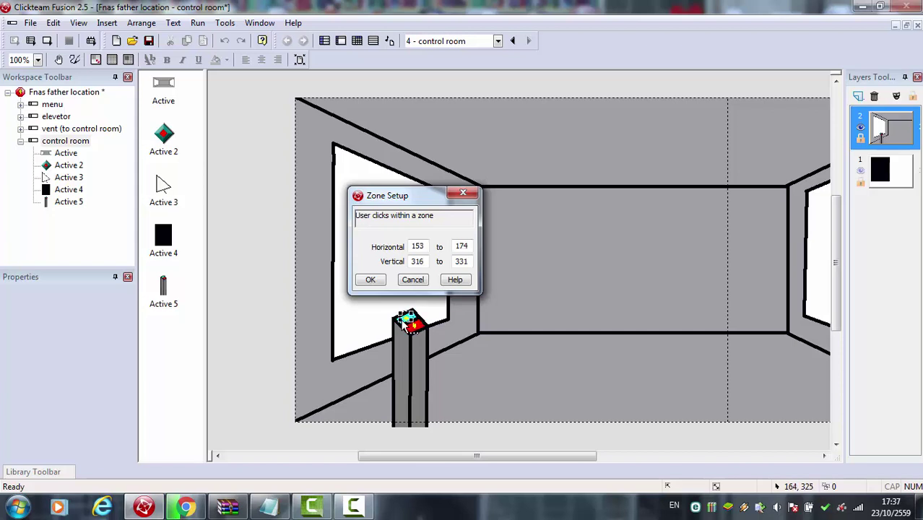
left_click(370, 281)
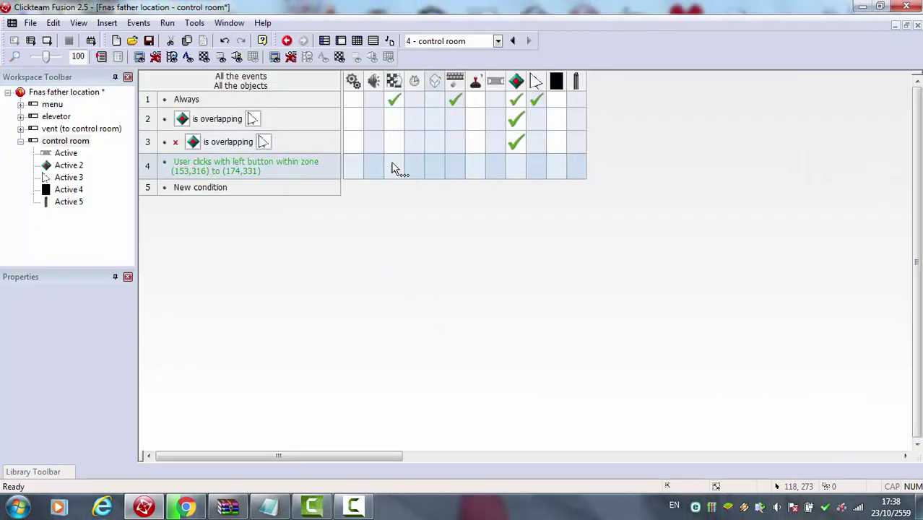
Give the zone-click event an action that adds to Alterable Value A of Active 4
right_click(556, 160)
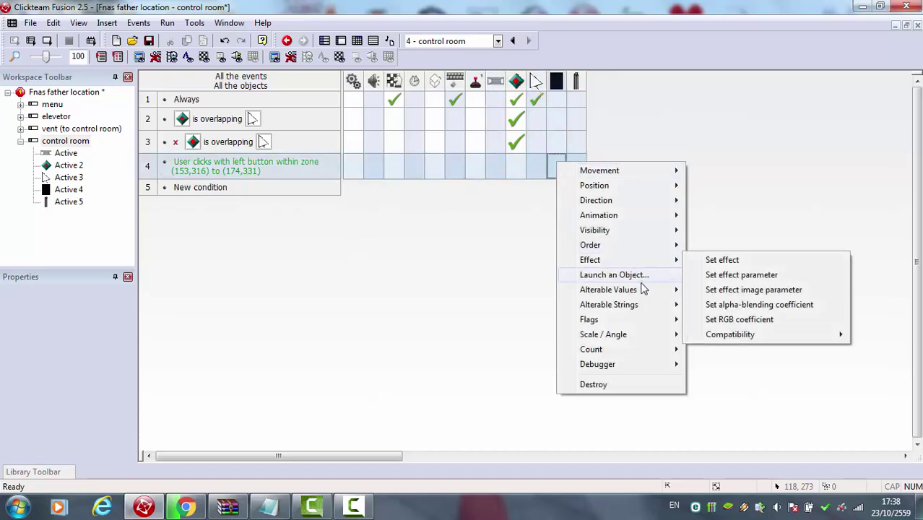
mouse_move(613, 289)
left_click(718, 304)
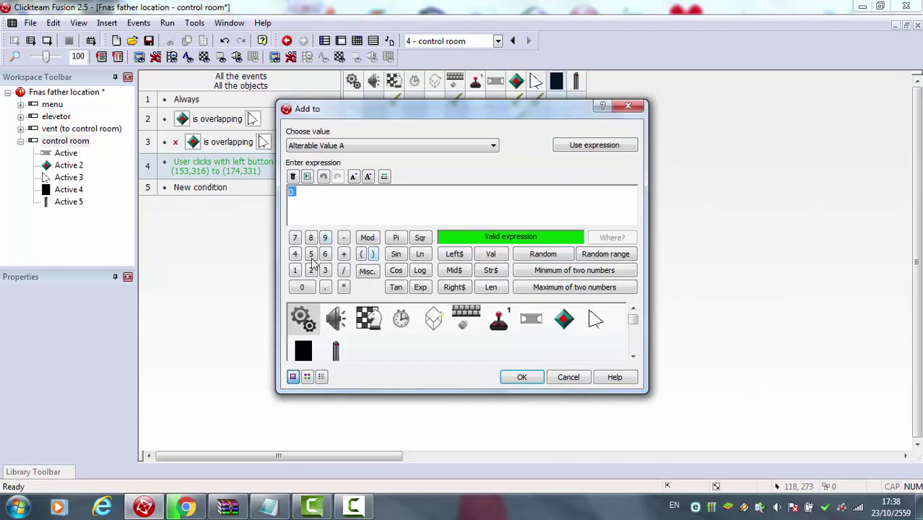
left_click(524, 377)
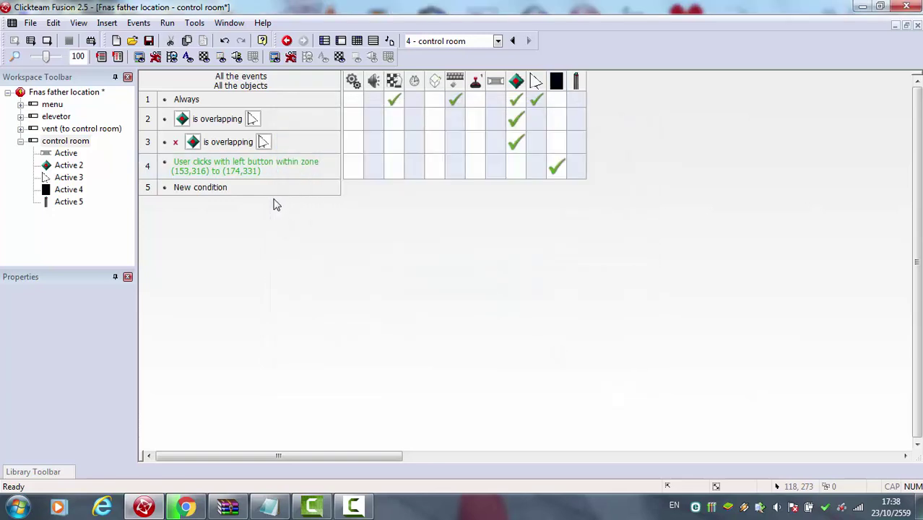
Add a new event condition testing whether Alterable Value A of Active 4 is greater than 0
left_click(210, 187)
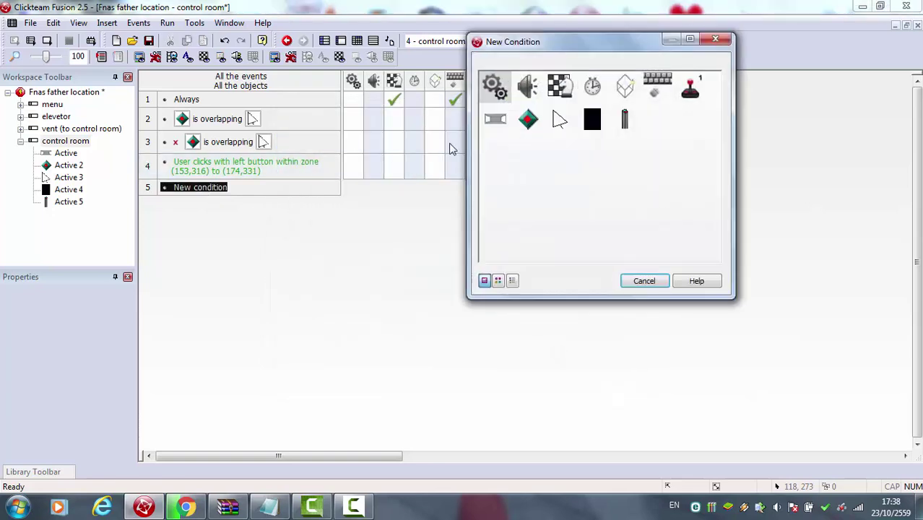
left_click(592, 120)
mouse_move(650, 233)
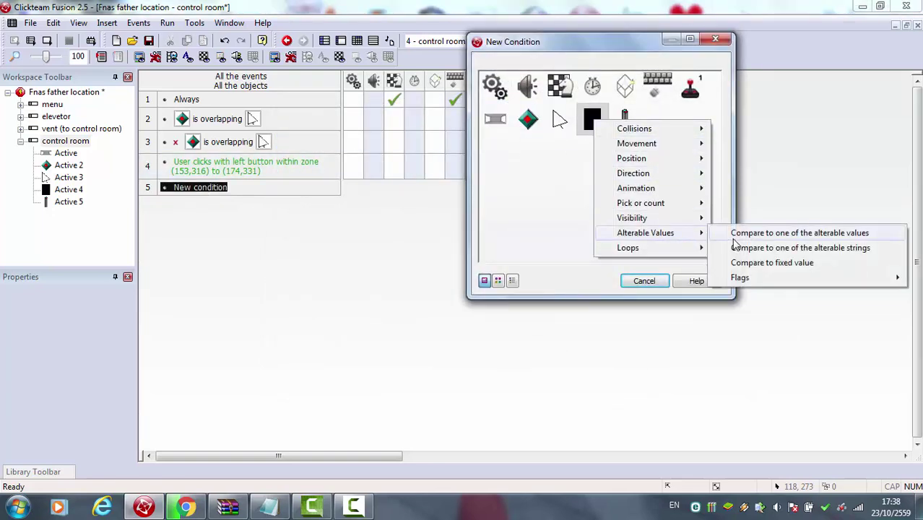
left_click(736, 227)
left_click(369, 133)
scroll(368, 139, "up", 3)
left_click(368, 142)
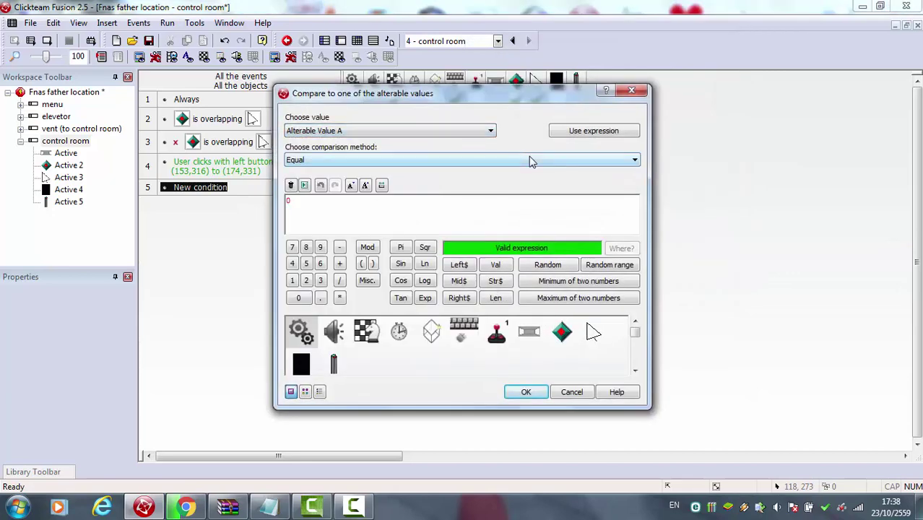
left_click(448, 159)
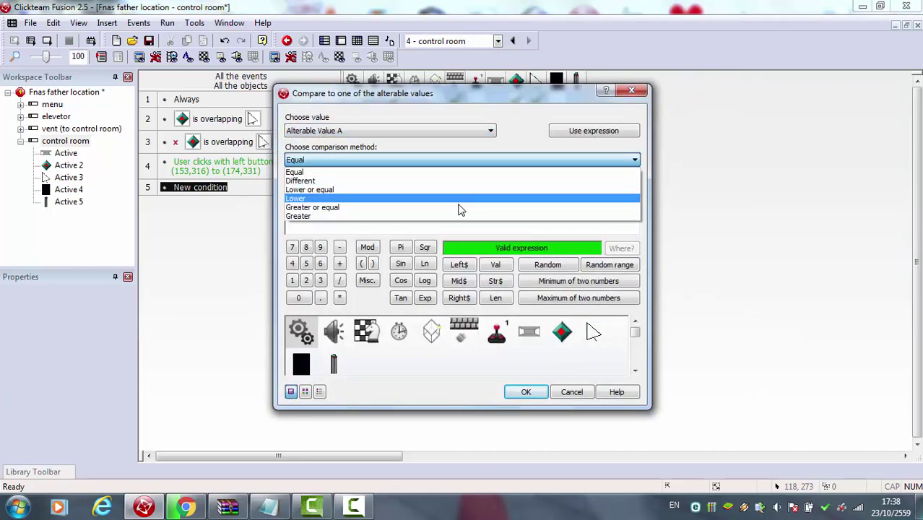
left_click(461, 215)
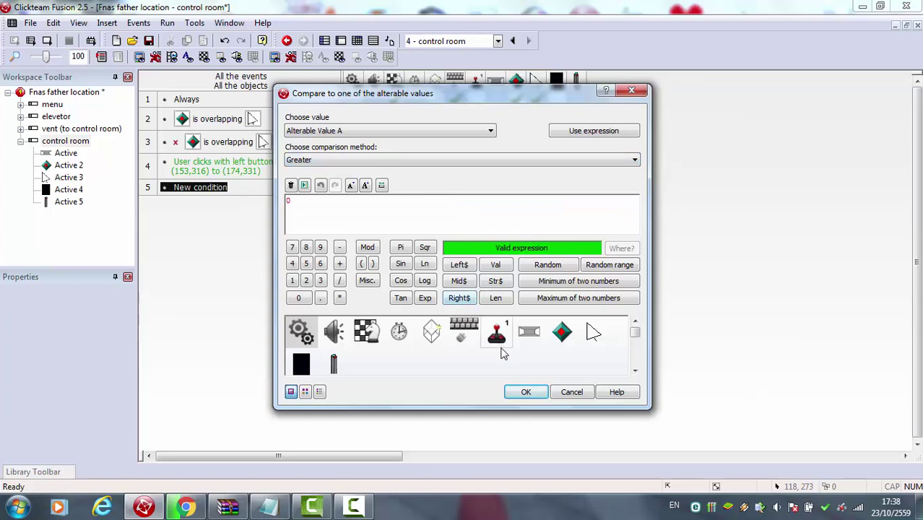
left_click(526, 391)
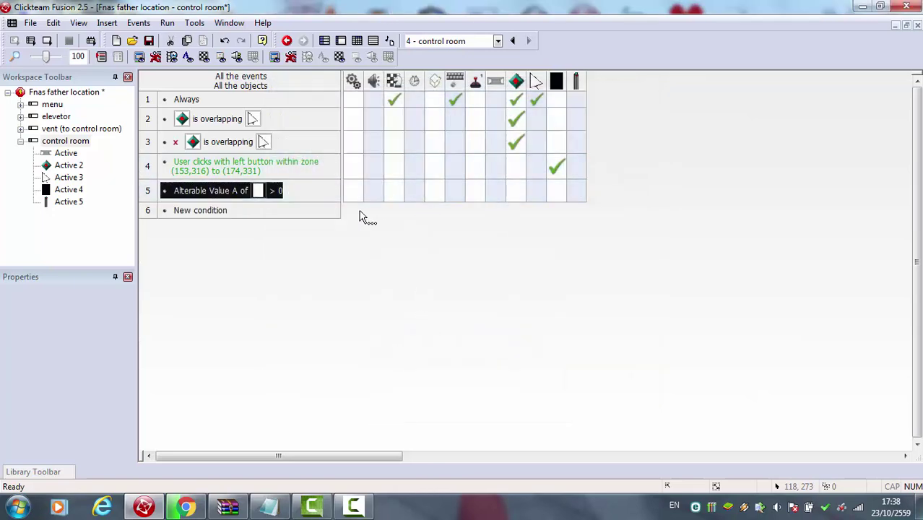
Make the greater-than-0 event set Active 4's direction to 24, and check the object's image in its animation editor
right_click(549, 189)
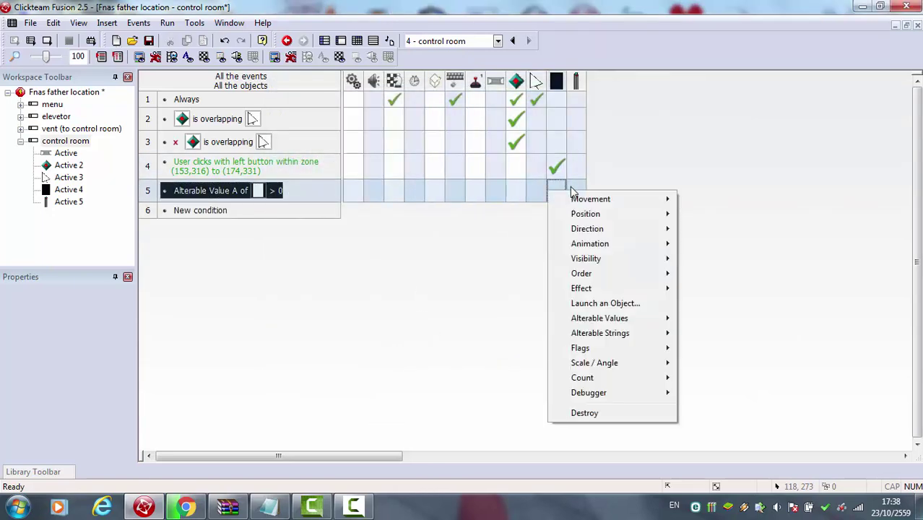
mouse_move(639, 229)
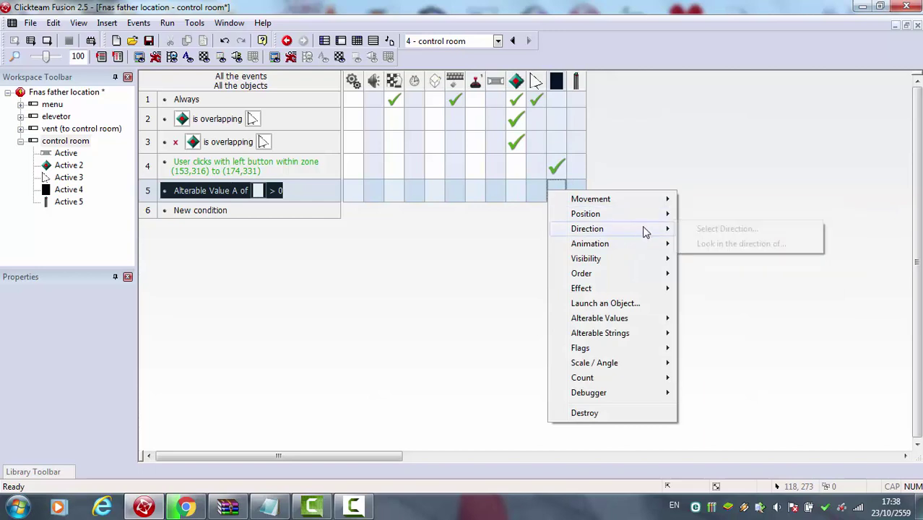
left_click(723, 229)
left_click(368, 247)
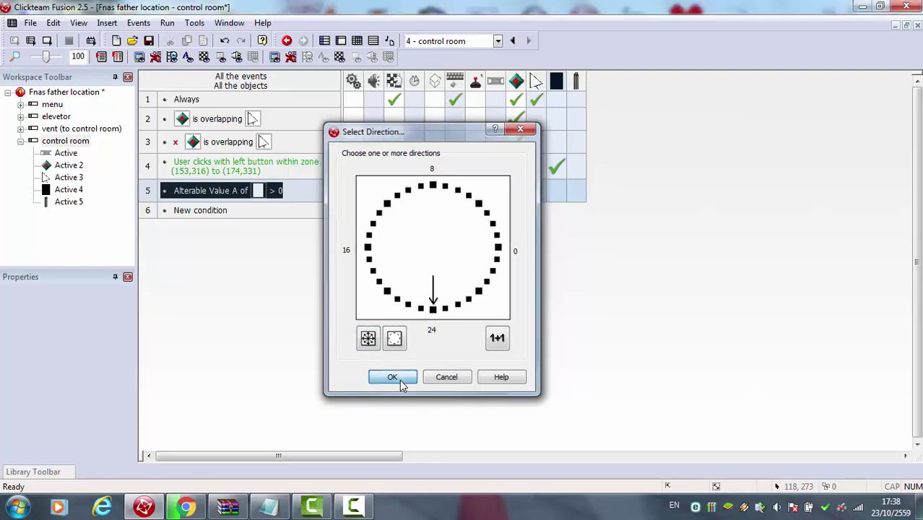
left_click(398, 379)
double_click(59, 189)
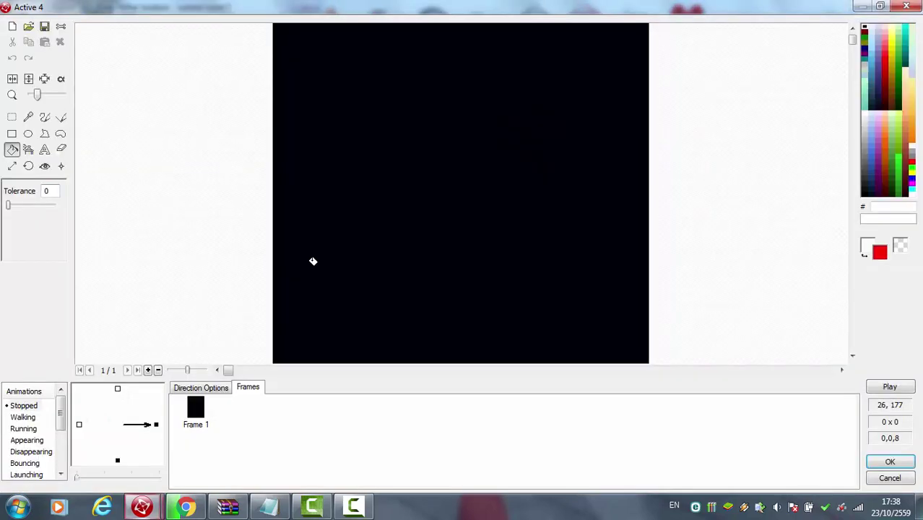
left_click(891, 462)
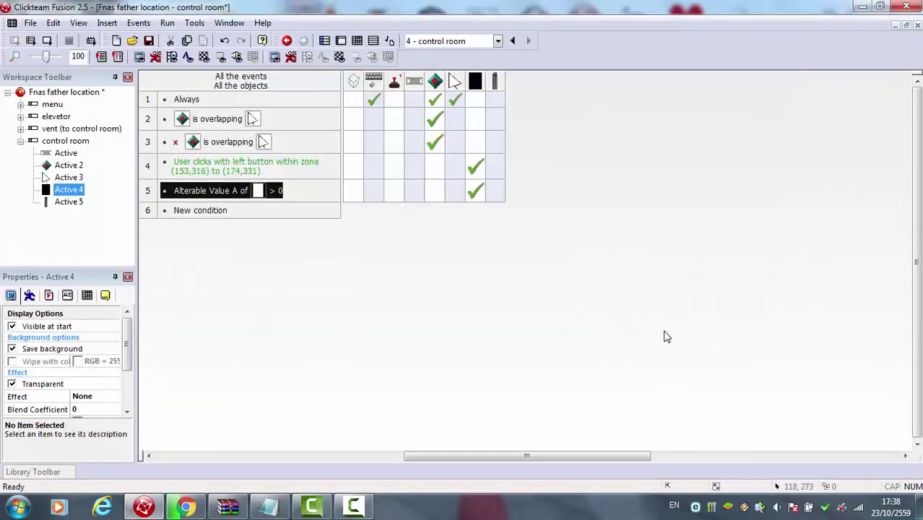
Give the greater-than-0 event another action that adds to Alterable Value A of Active 4
left_click_drag(521, 460, 377, 429)
right_click(517, 200)
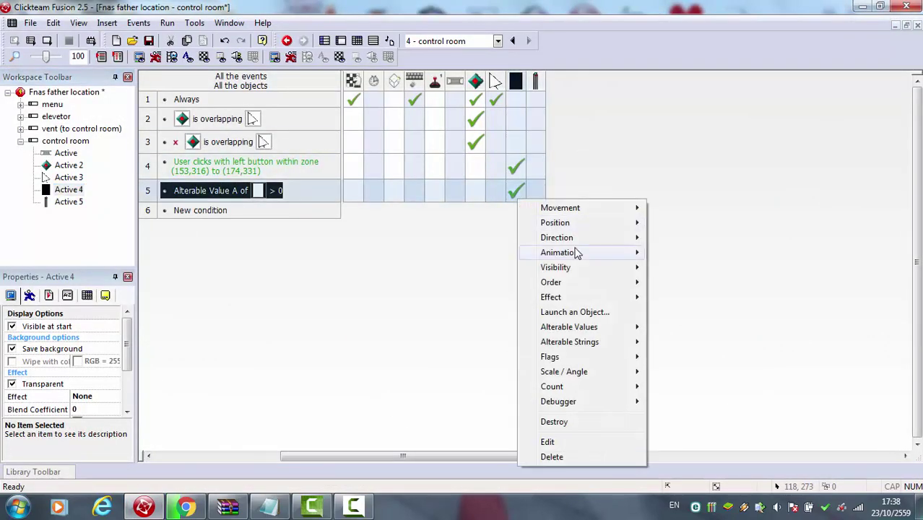
mouse_move(629, 326)
left_click(665, 342)
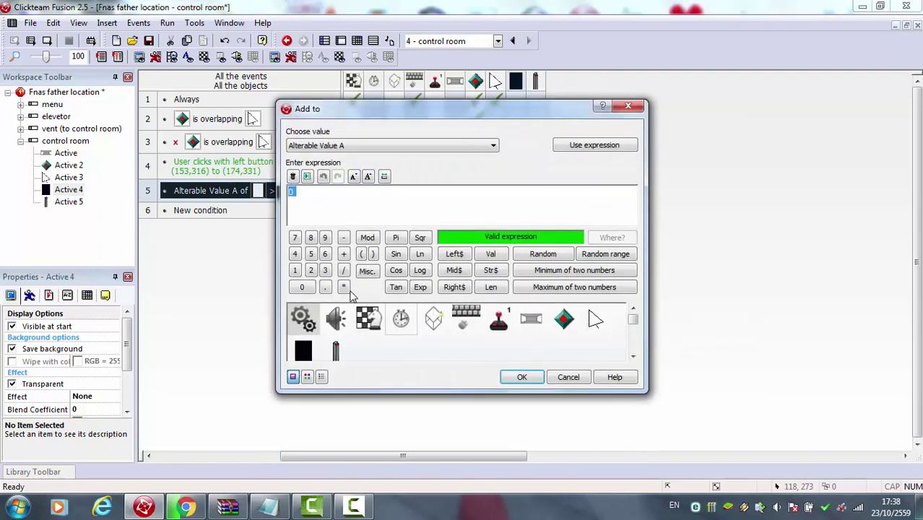
left_click(515, 377)
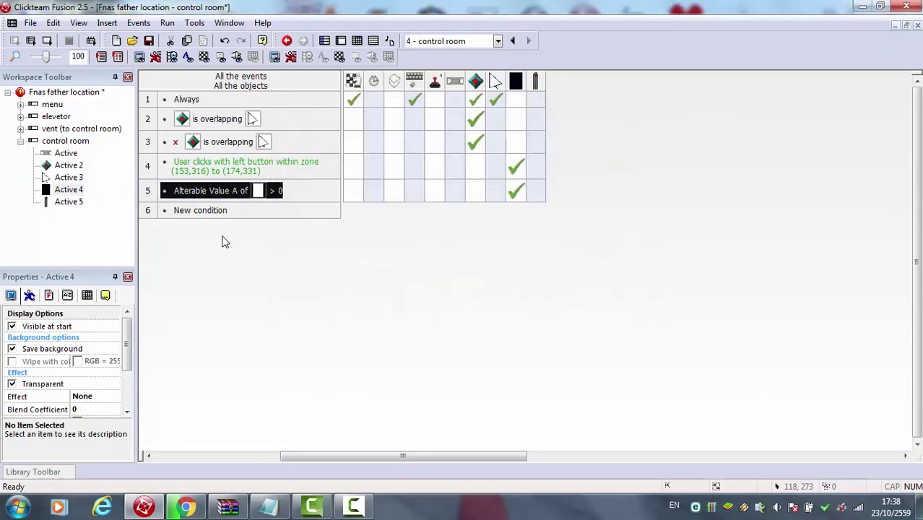
Add a new event condition testing whether Alterable Value A of Active 4 equals 150
left_click(191, 210)
left_click(592, 120)
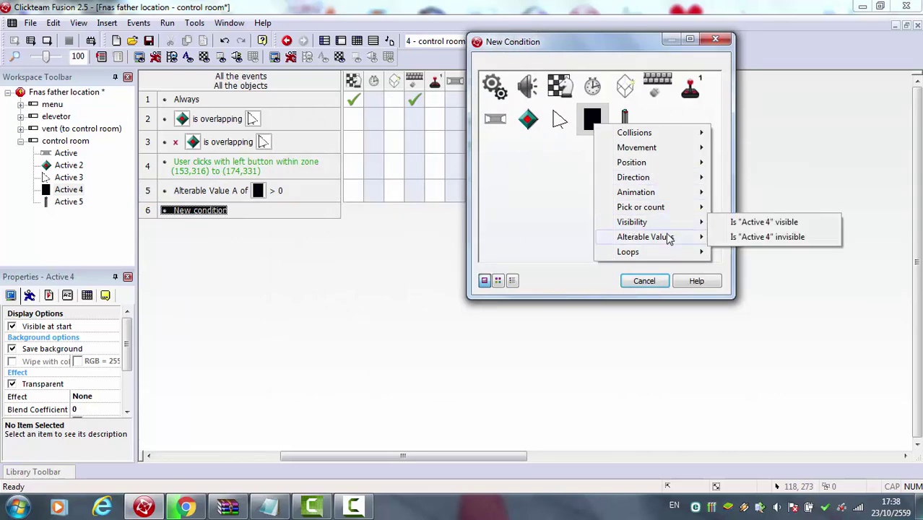
mouse_move(670, 237)
left_click(729, 237)
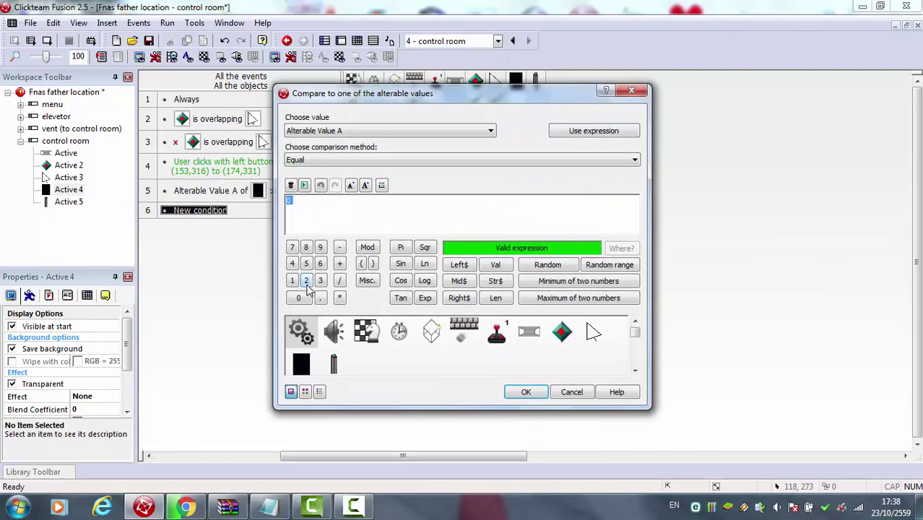
left_click(299, 297)
left_click(299, 298)
left_click(305, 264)
left_click(298, 298)
left_click(524, 392)
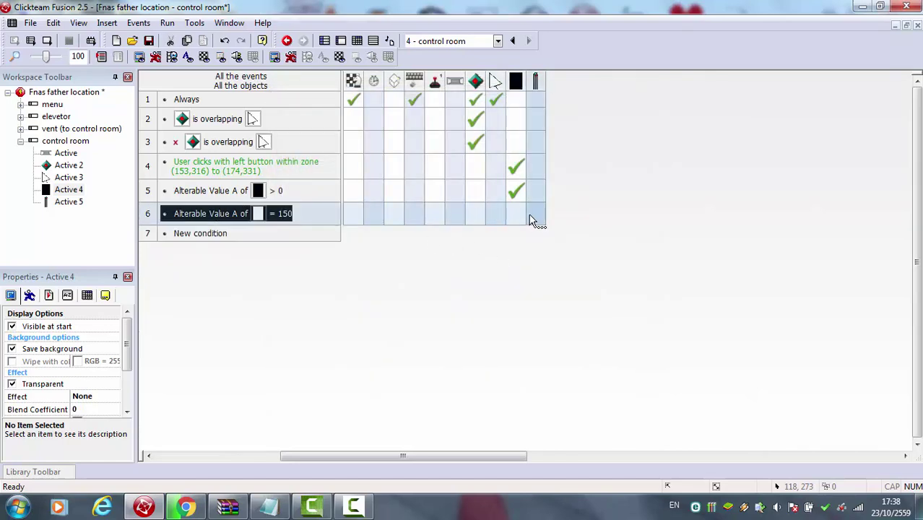
Make the equals-150 event set Alterable Value A of Active 4 to 0
right_click(520, 217)
mouse_move(614, 342)
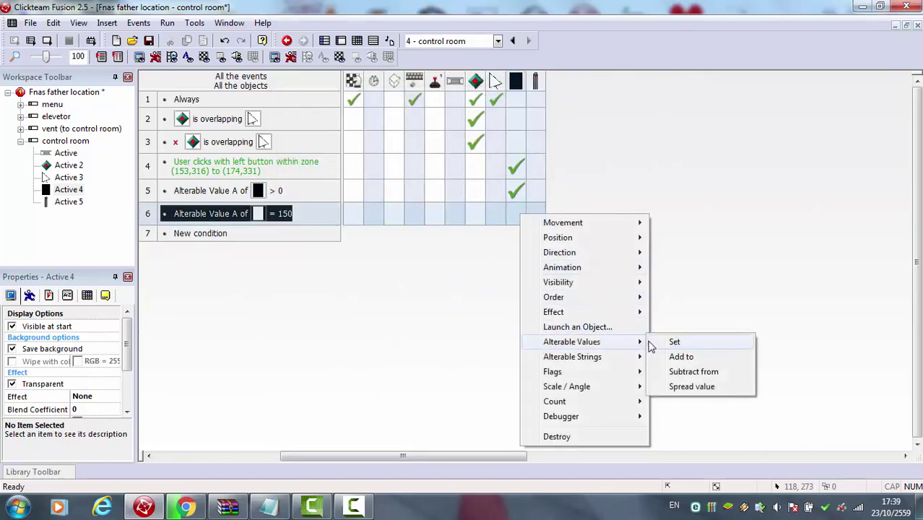
left_click(674, 342)
left_click(521, 377)
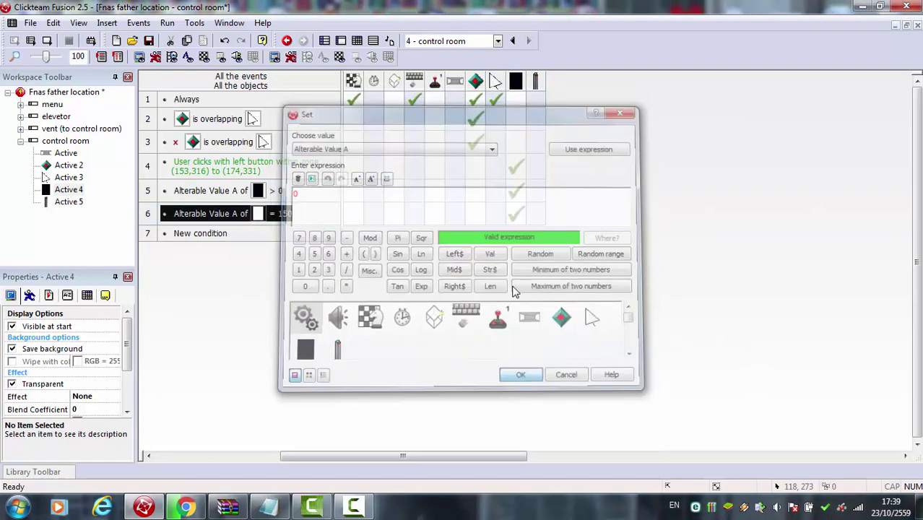
Make the equals-150 event also set Active 4's direction to 0
right_click(516, 215)
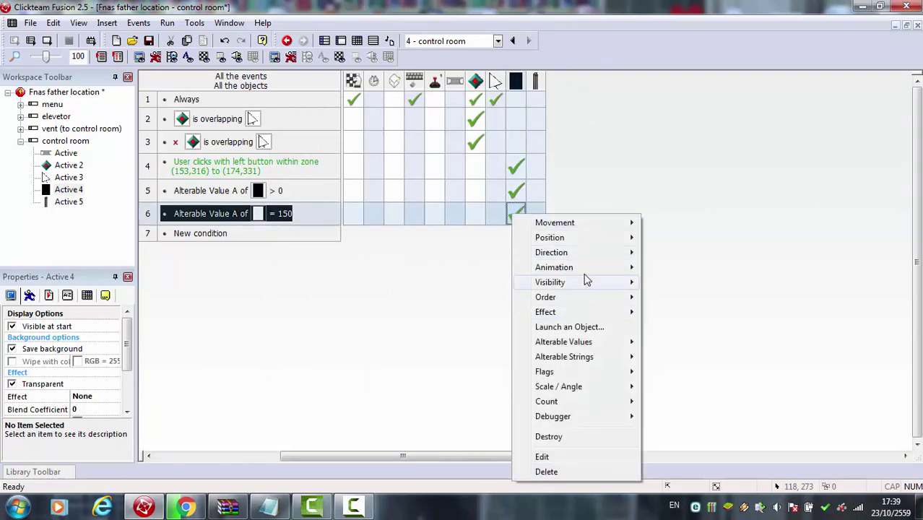
mouse_move(599, 254)
left_click(722, 254)
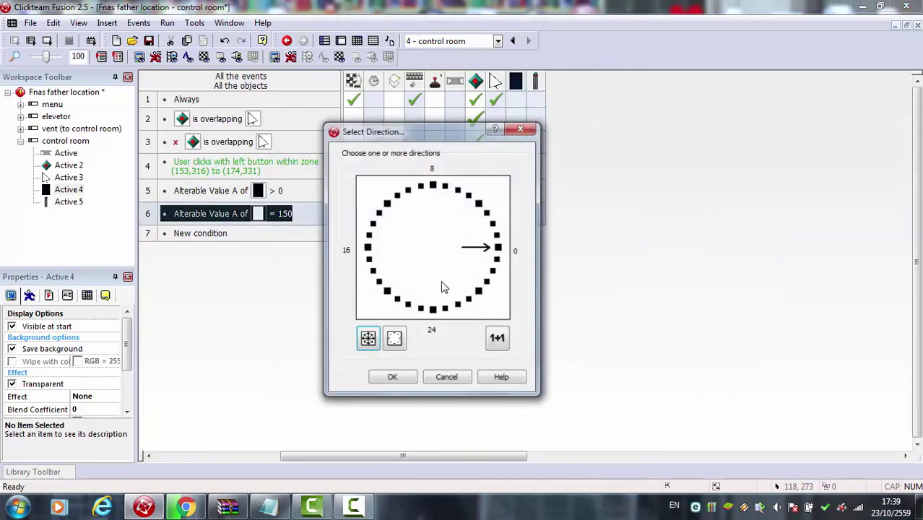
left_click(392, 378)
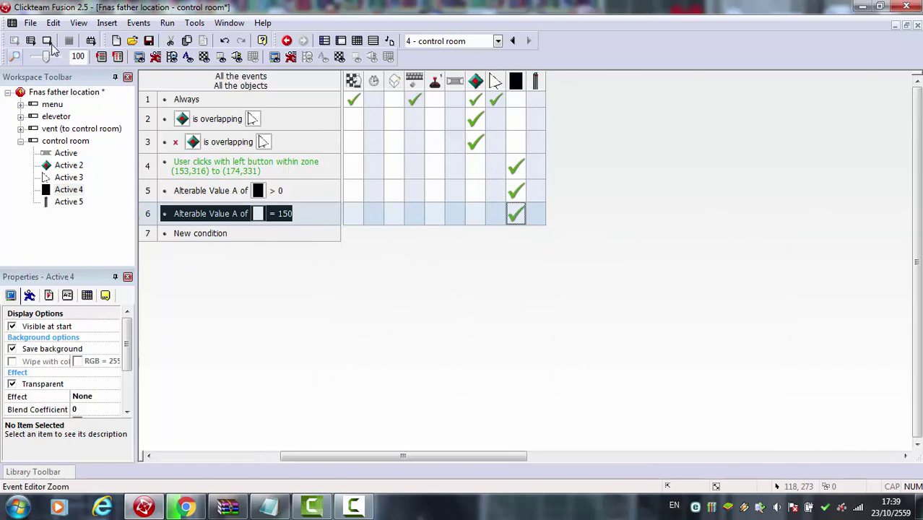
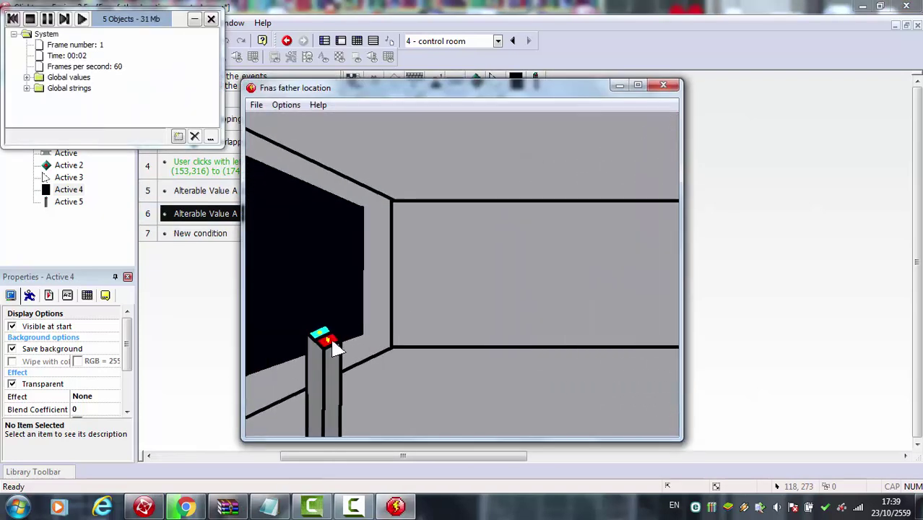
Test the pillar's red and cyan buttons in the running game, then close the test run
left_click(359, 338)
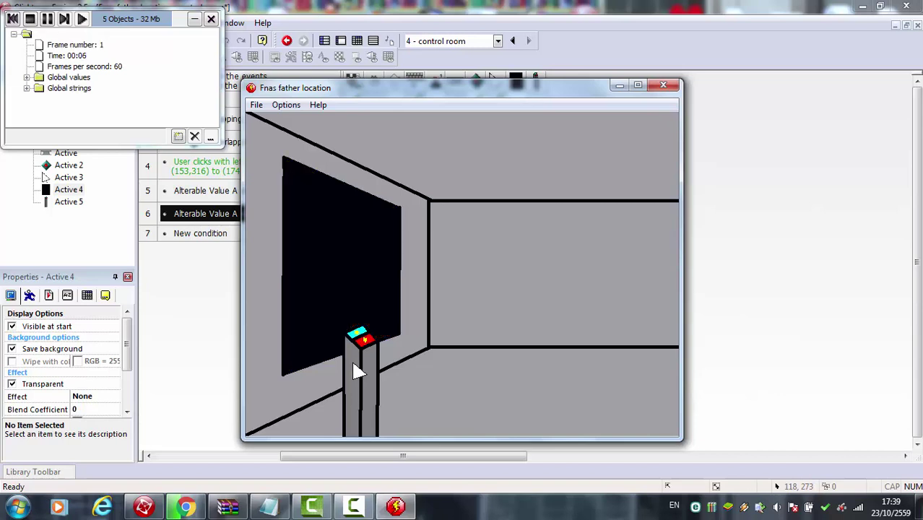
left_click(357, 331)
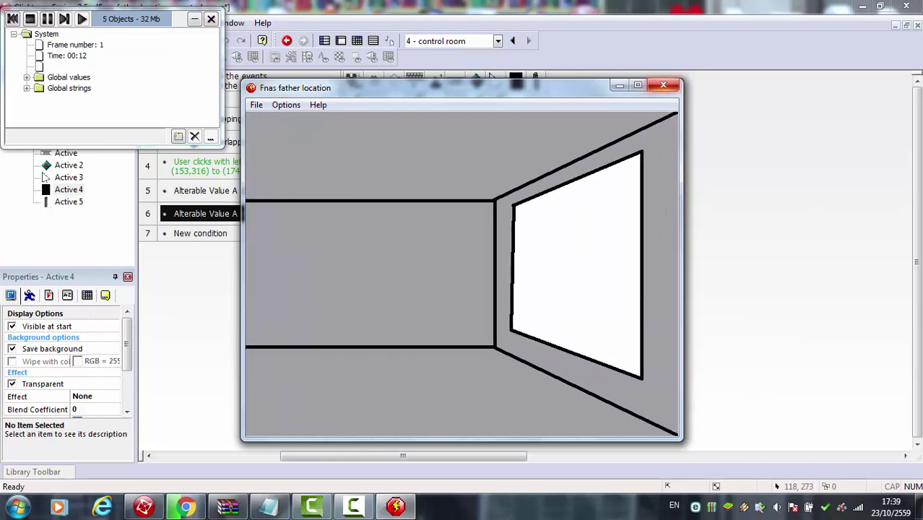
left_click(664, 85)
Open the control room frame's layer 1 and inspect Active 4's downward-direction image
left_click(65, 141)
double_click(65, 142)
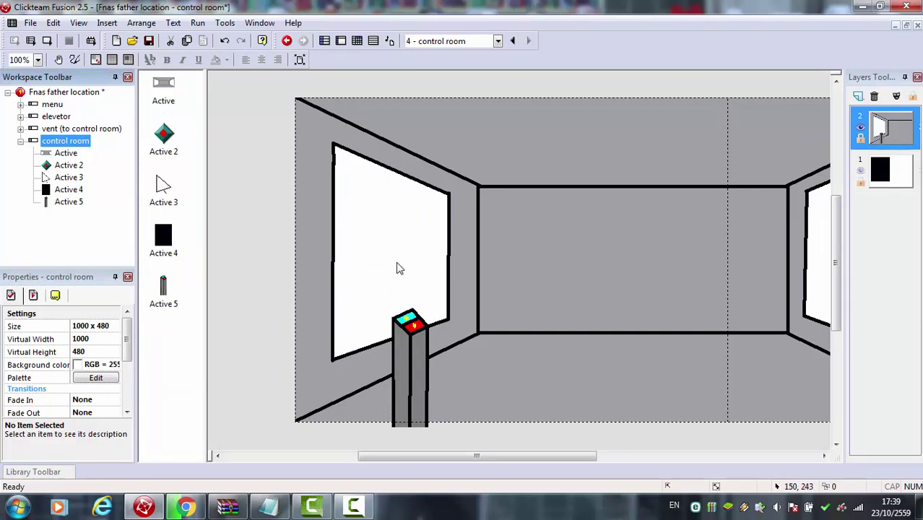
left_click(905, 177)
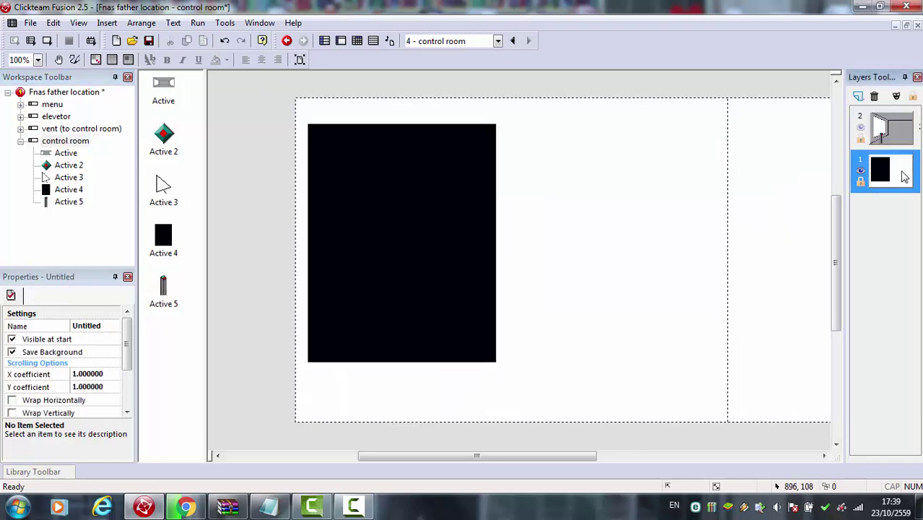
double_click(376, 273)
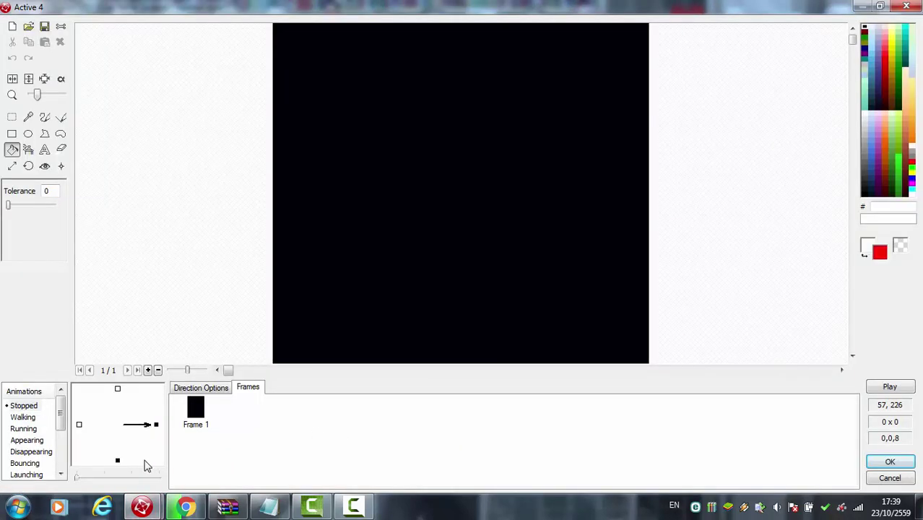
left_click(118, 463)
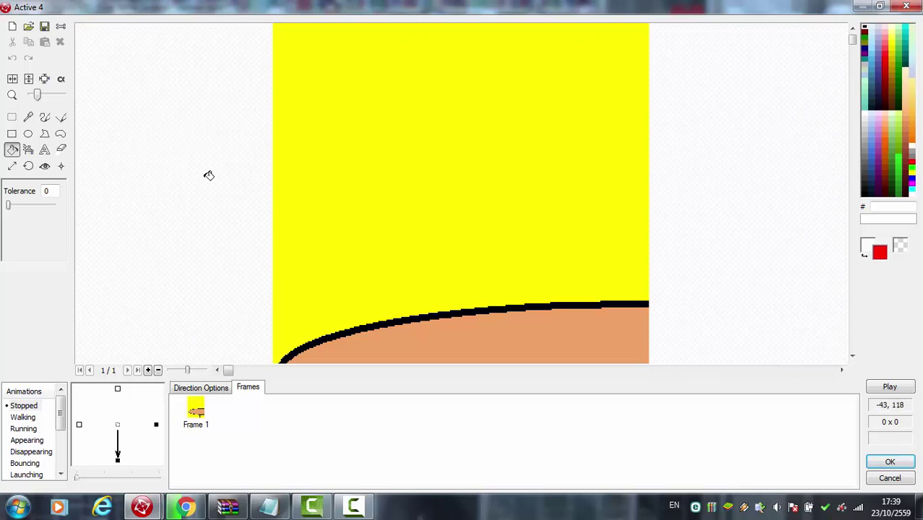
left_click(890, 462)
double_click(619, 313)
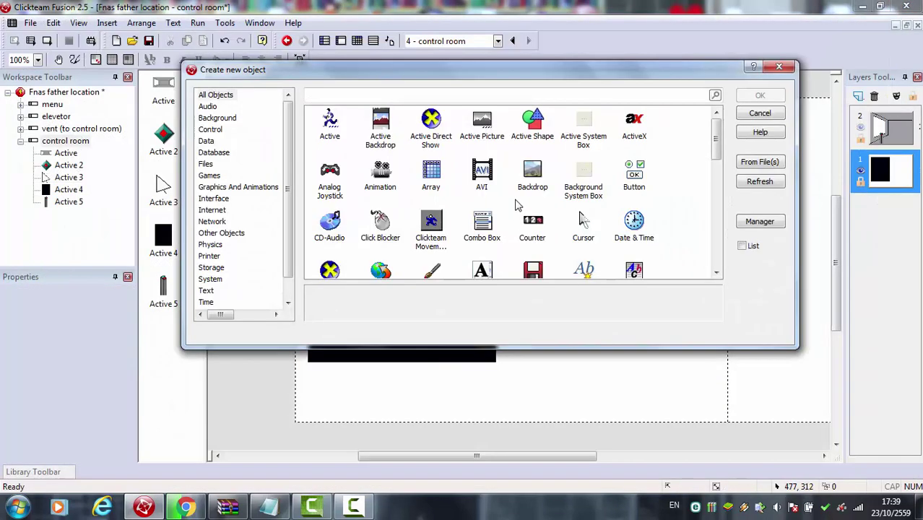
left_click(332, 129)
double_click(332, 128)
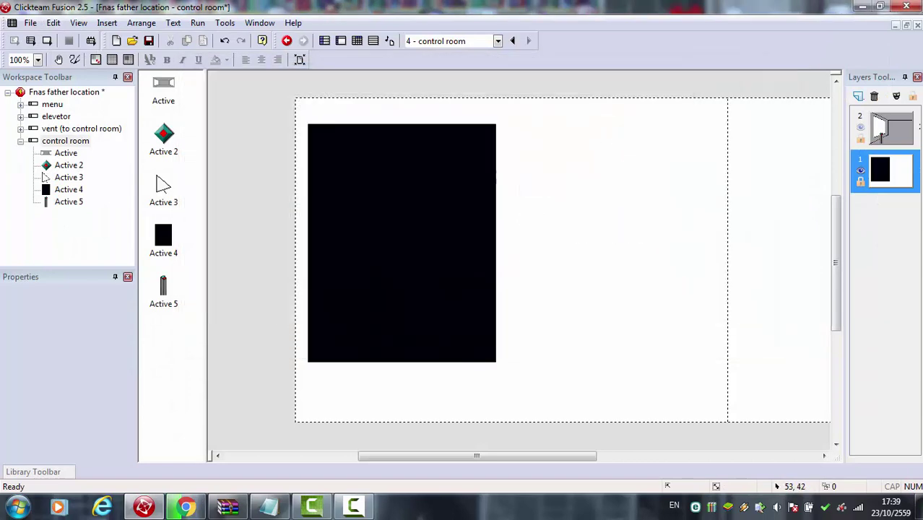
left_click(633, 367)
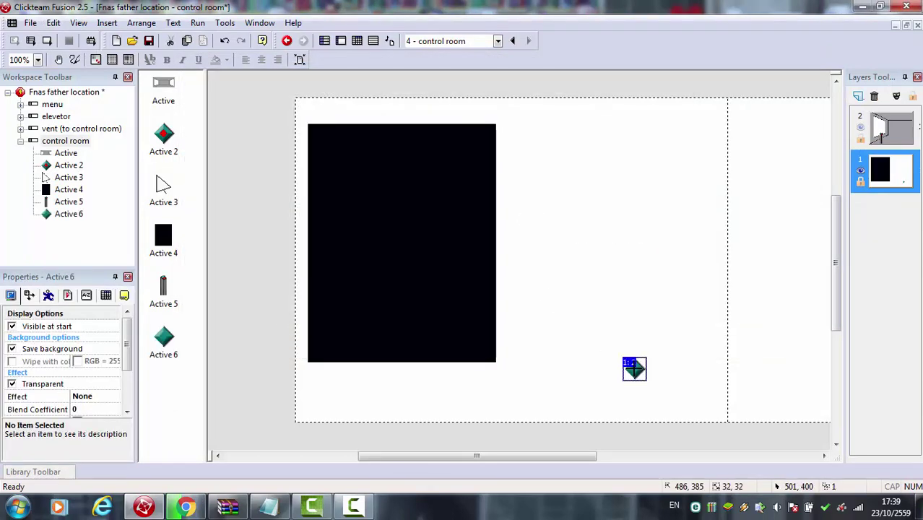
key("Delete")
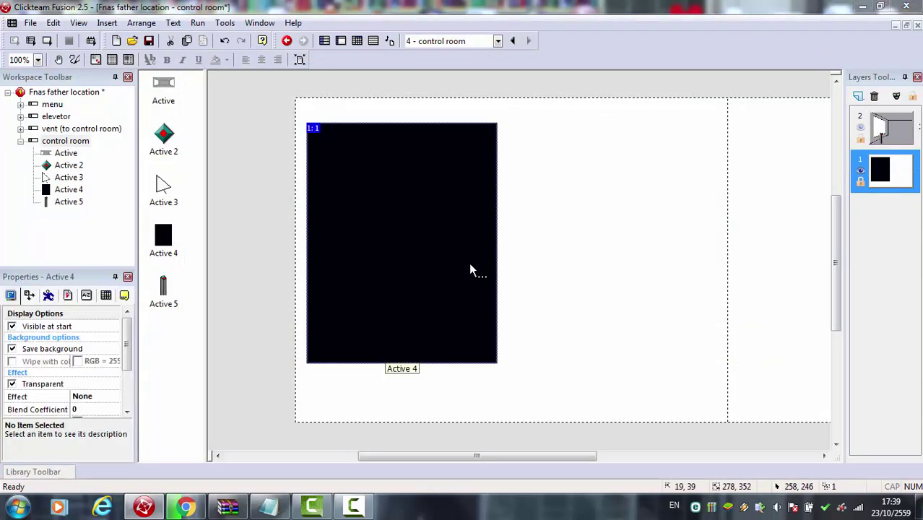
Check Active 4's downward-facing animation picture again and return to the frame
double_click(468, 263)
left_click(118, 461)
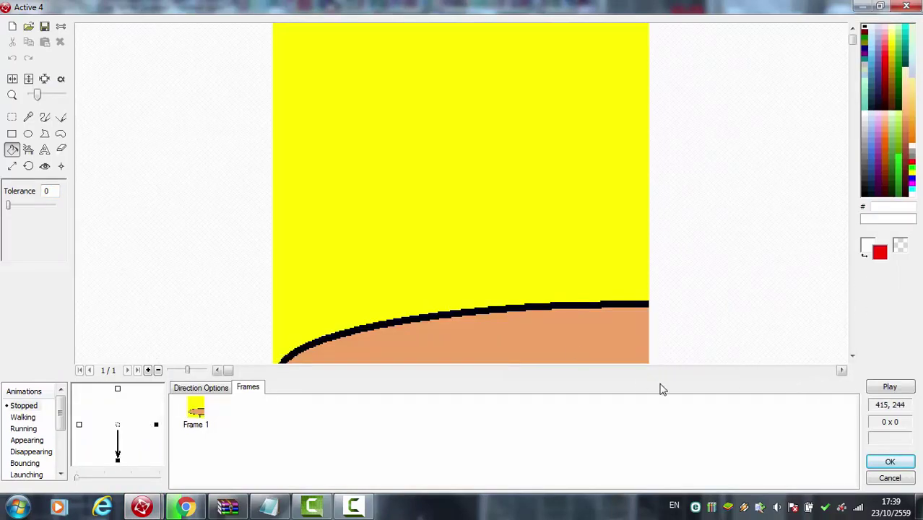
left_click(890, 460)
Insert a new Active object on layer 1 and move it just outside the frame's left edge, at about -34, 233
double_click(610, 283)
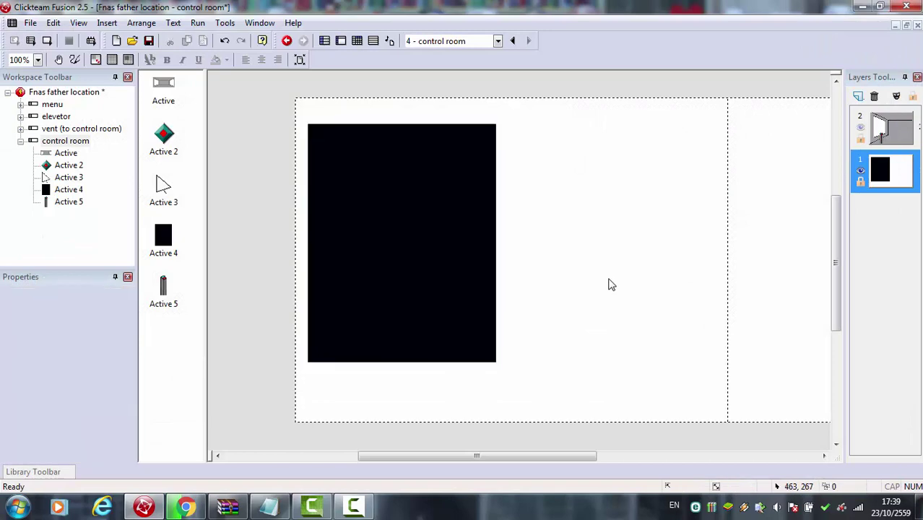
double_click(328, 125)
left_click(348, 268)
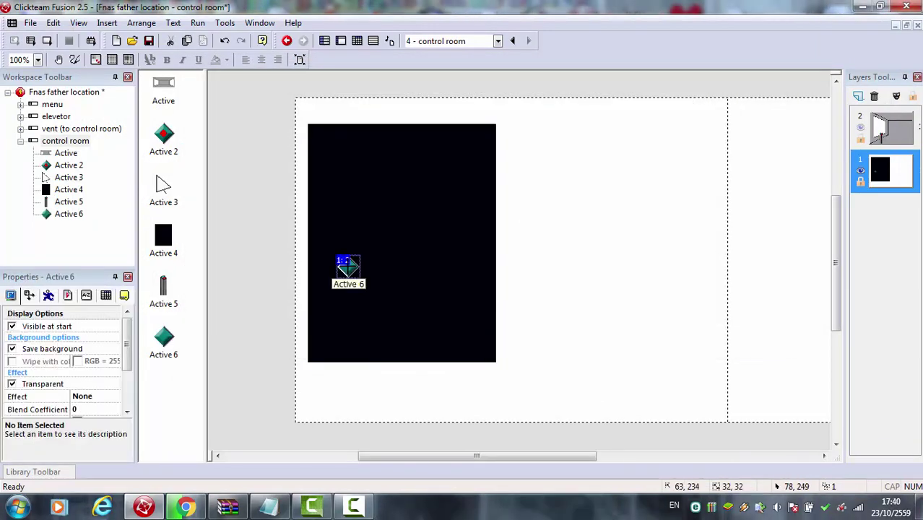
left_click_drag(280, 271, 281, 267)
In the control room events, make Active 6 reappear when Alterable Value A of Active 4 is greater than 0
left_click(356, 40)
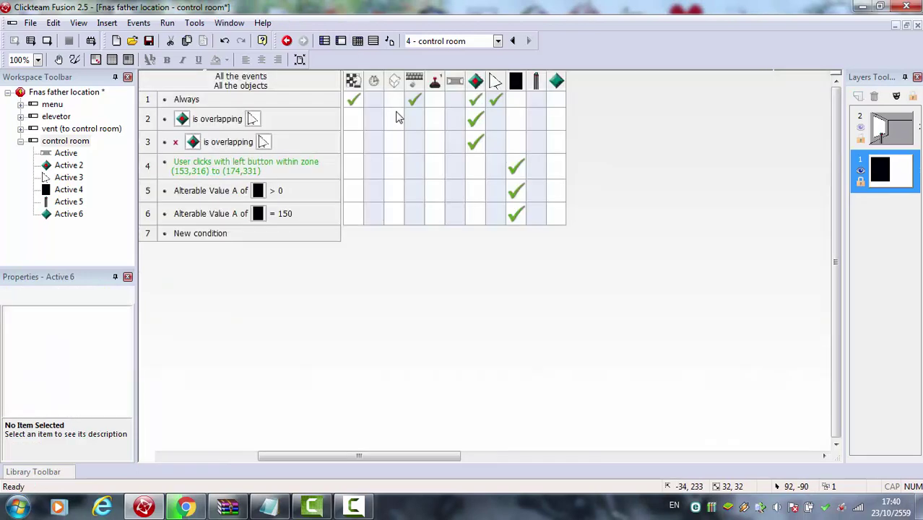
right_click(558, 193)
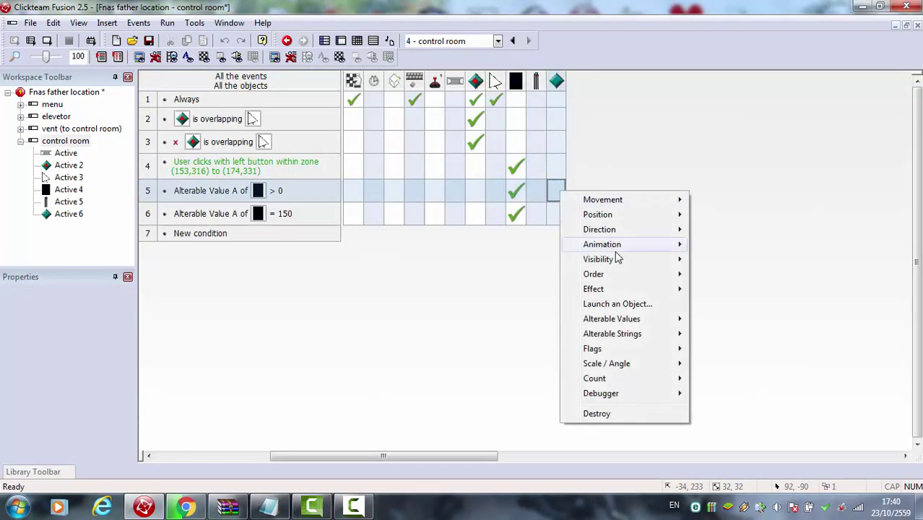
mouse_move(659, 254)
left_click(743, 274)
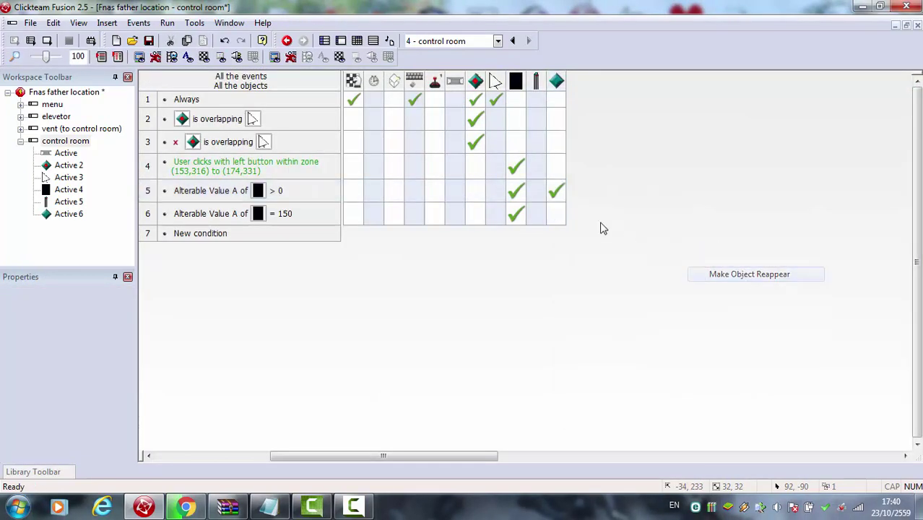
Make the equals-150 event turn Active 6 invisible
right_click(554, 213)
mouse_move(650, 283)
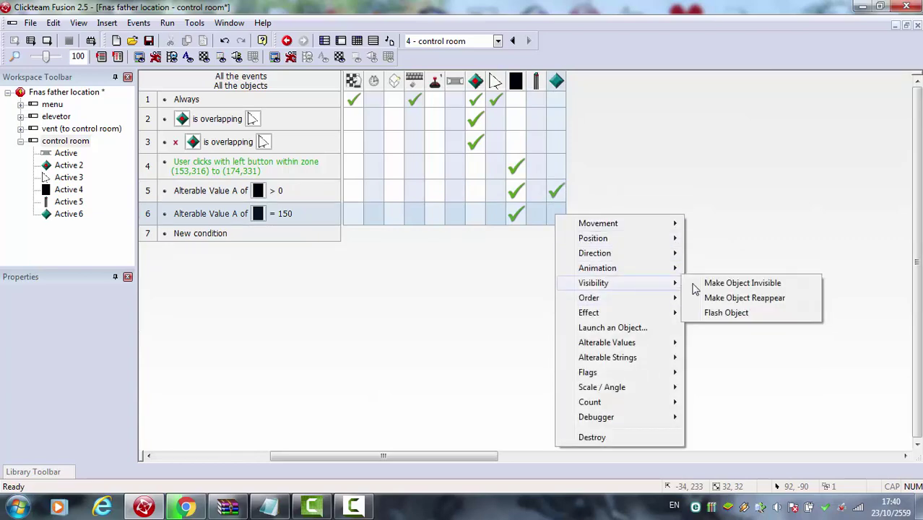
left_click(722, 283)
Change the equals-150 condition's comparison method to Greater or equal and save the project
double_click(285, 217)
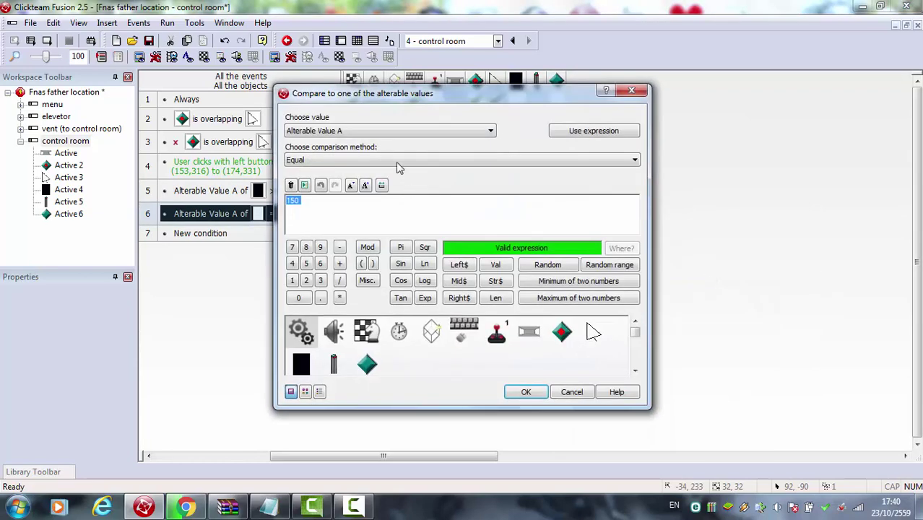
left_click(396, 160)
left_click(376, 208)
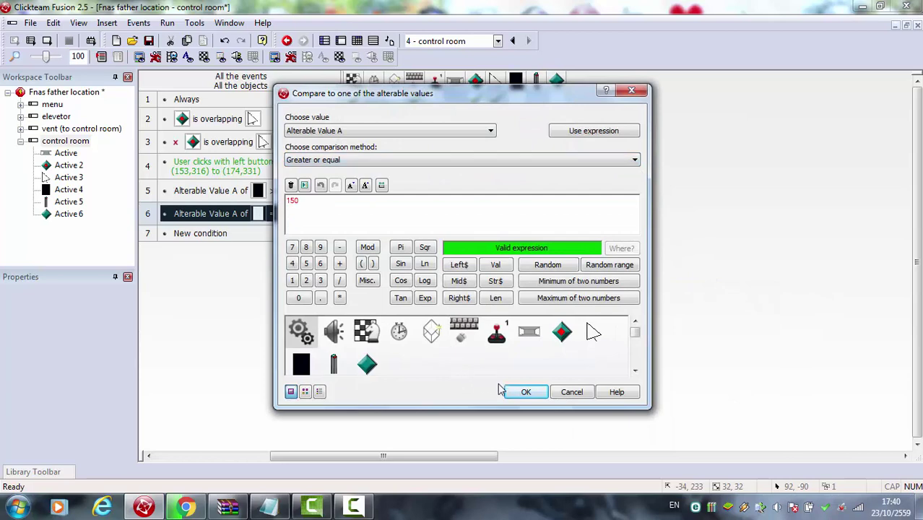
left_click(526, 391)
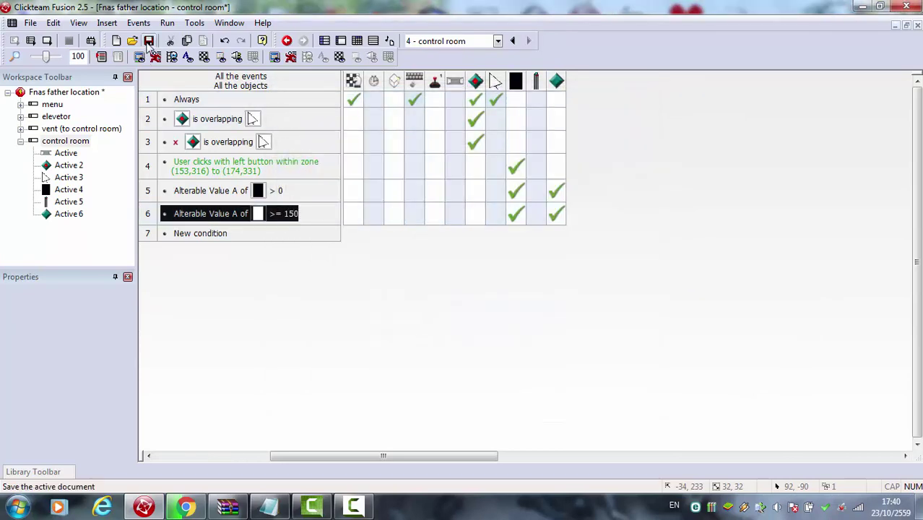
left_click(149, 40)
Back in the control room frame, enlarge Active 6 to about 47 by 96 pixels
double_click(80, 142)
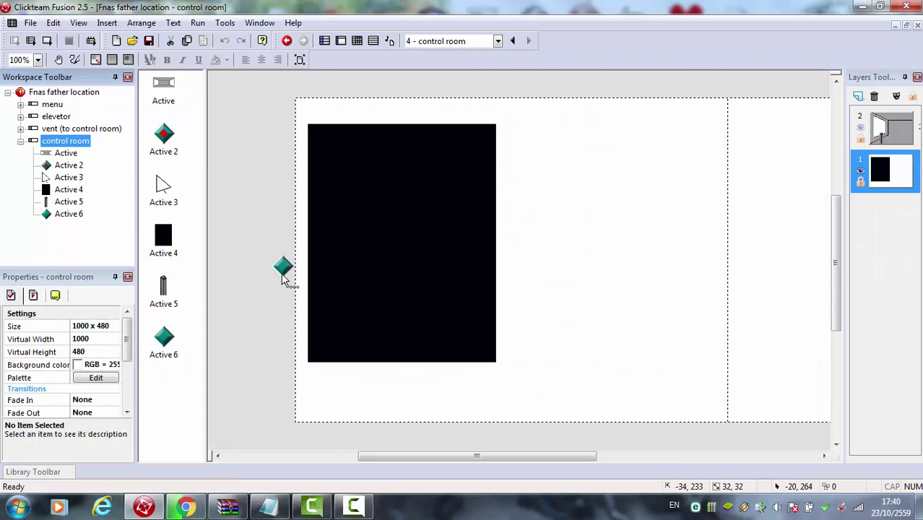
left_click(283, 278)
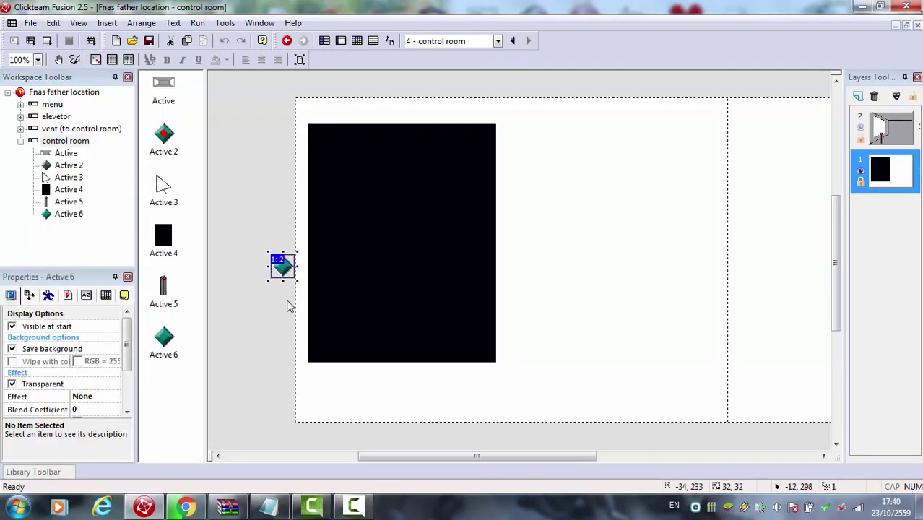
left_click_drag(282, 280, 283, 323)
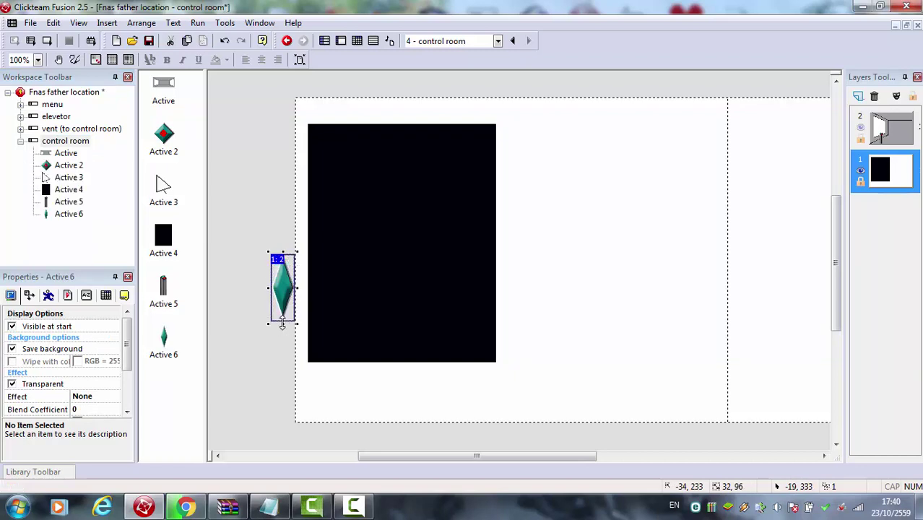
left_click_drag(265, 288, 254, 288)
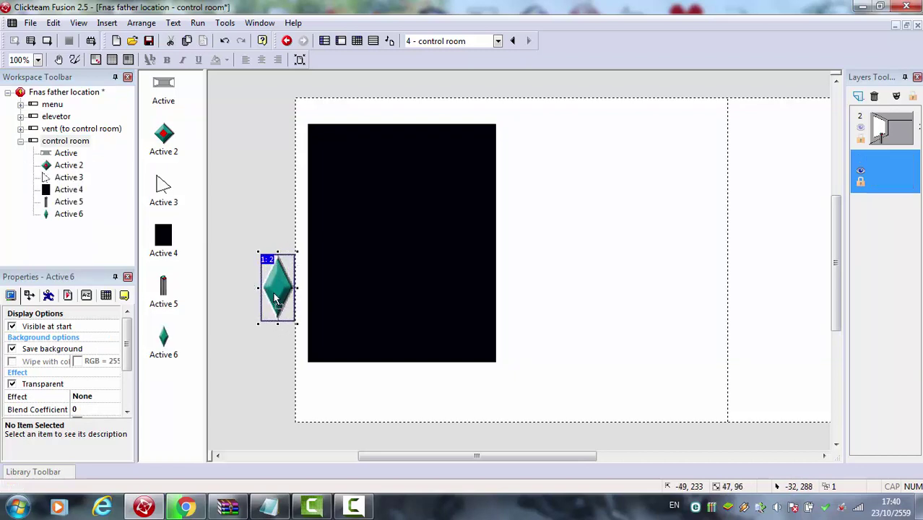
Open Active 6's picture for editing and erase the default green diamond completely
double_click(266, 283)
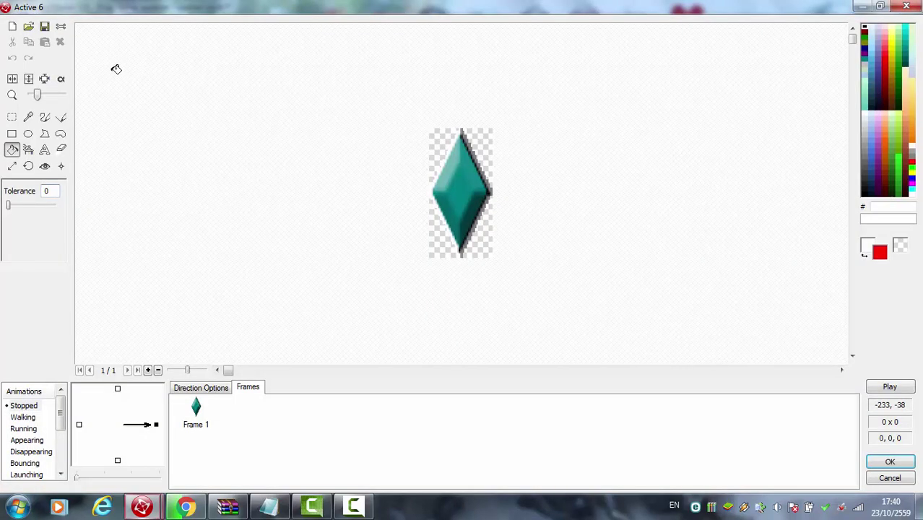
left_click(12, 117)
left_click_drag(243, 123, 514, 291)
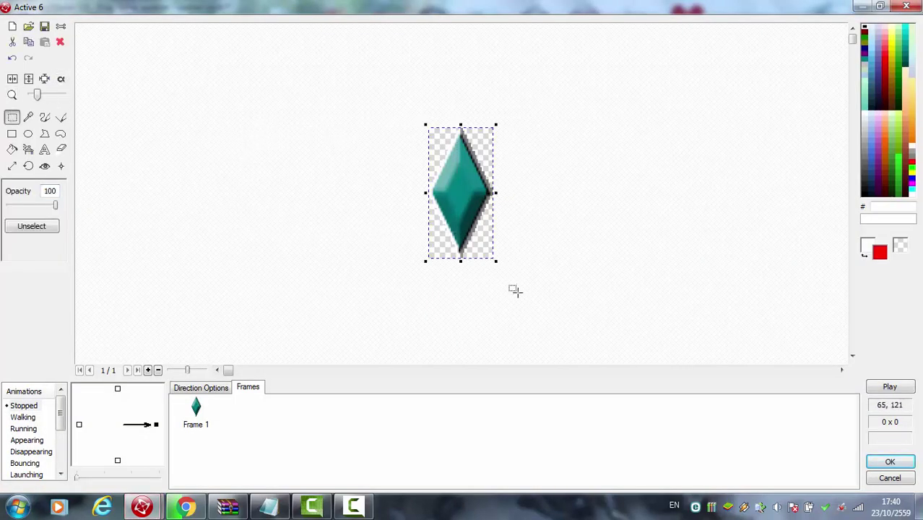
key("Delete")
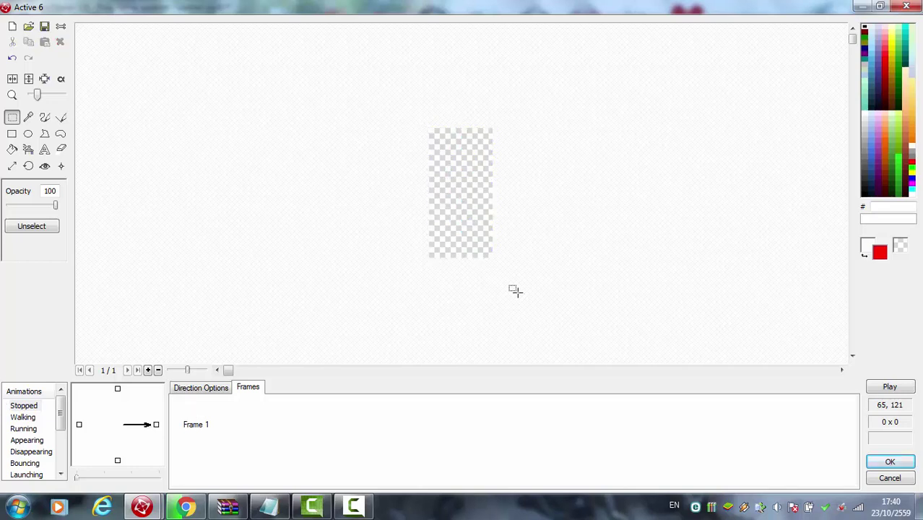
Draw a stick figure's body, legs and arms on Active 6's blank picture using size 5 lines in colour 000008
left_click(899, 170)
left_click(898, 160)
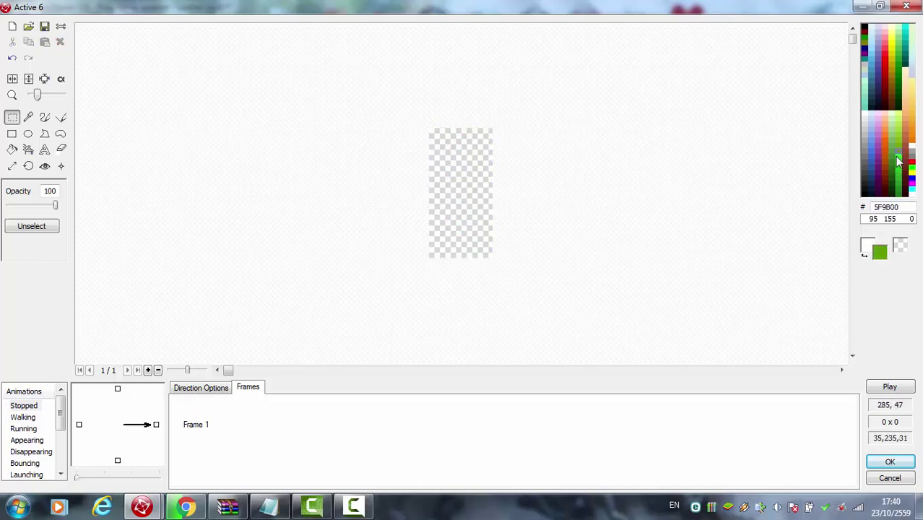
left_click(897, 157)
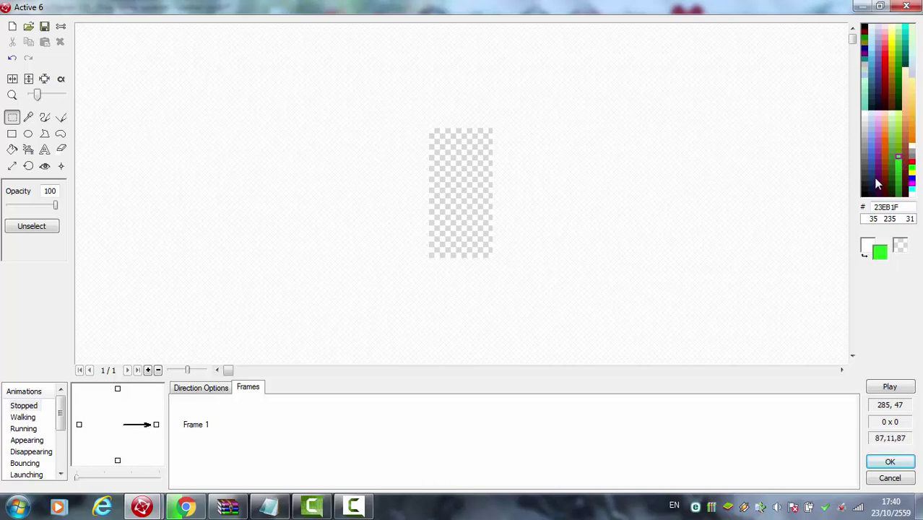
left_click(871, 173)
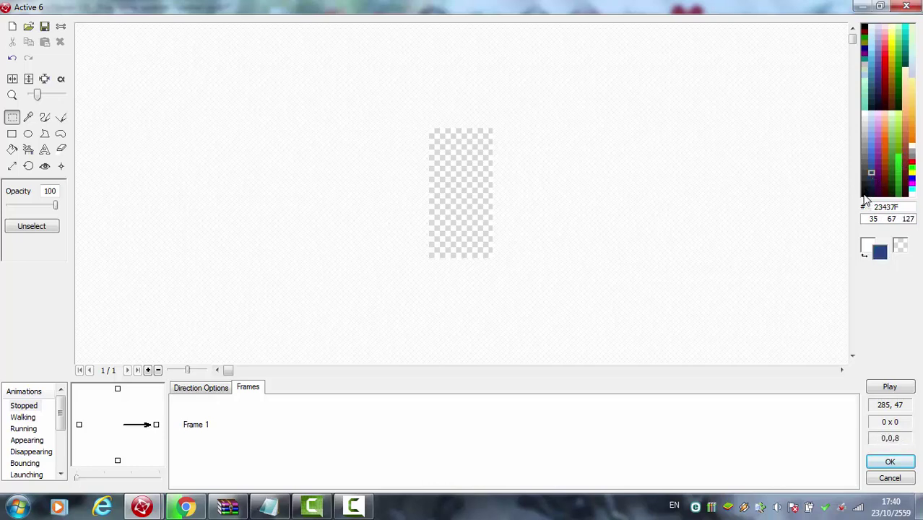
left_click(865, 195)
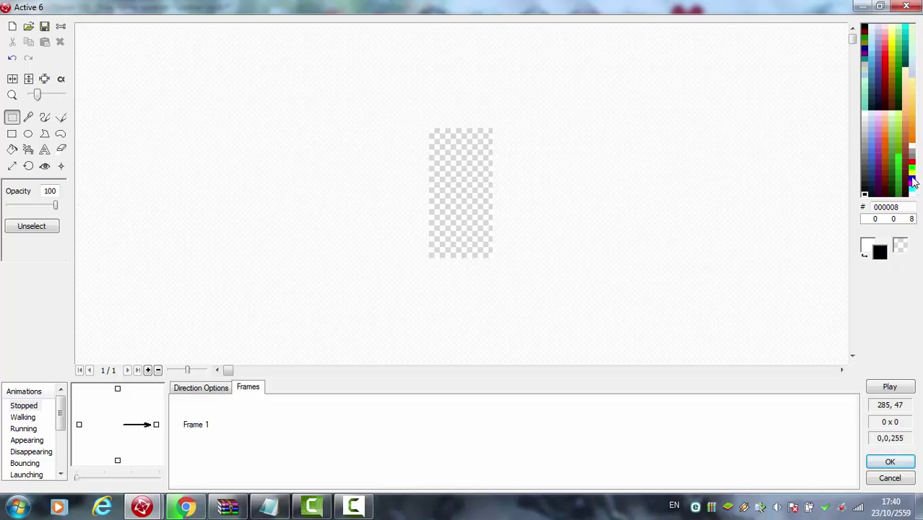
left_click(61, 118)
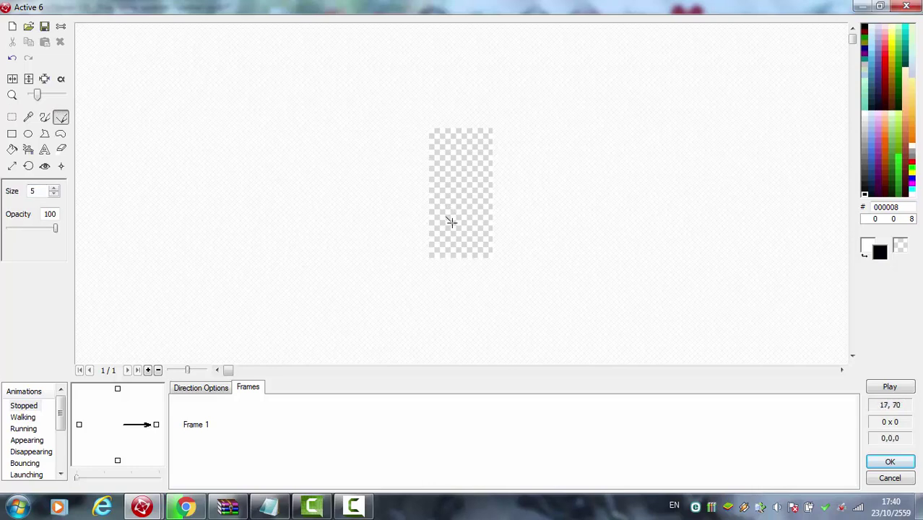
mouse_move(457, 227)
left_mouse_down()
mouse_move(437, 257)
mouse_move(455, 222)
mouse_move(470, 261)
left_mouse_up()
mouse_move(453, 210)
left_mouse_down()
mouse_move(454, 153)
mouse_move(479, 200)
left_mouse_up()
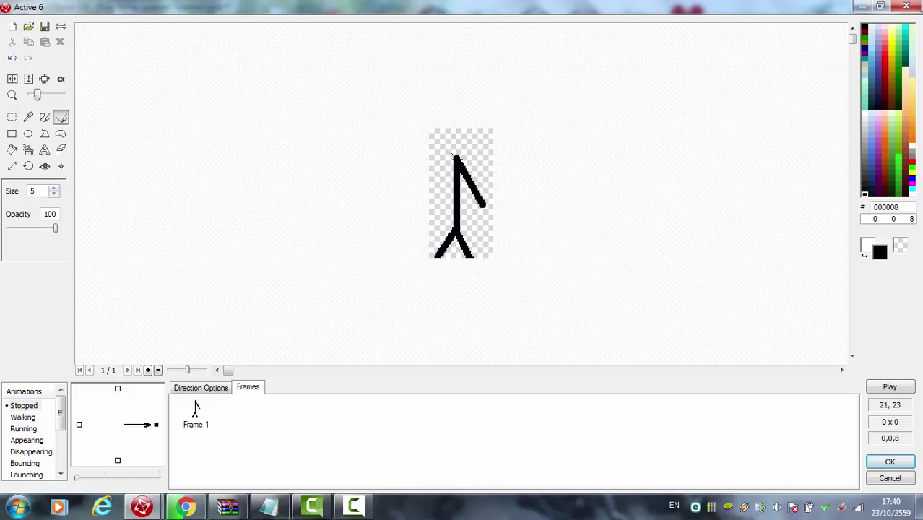
left_click_drag(454, 162, 431, 214)
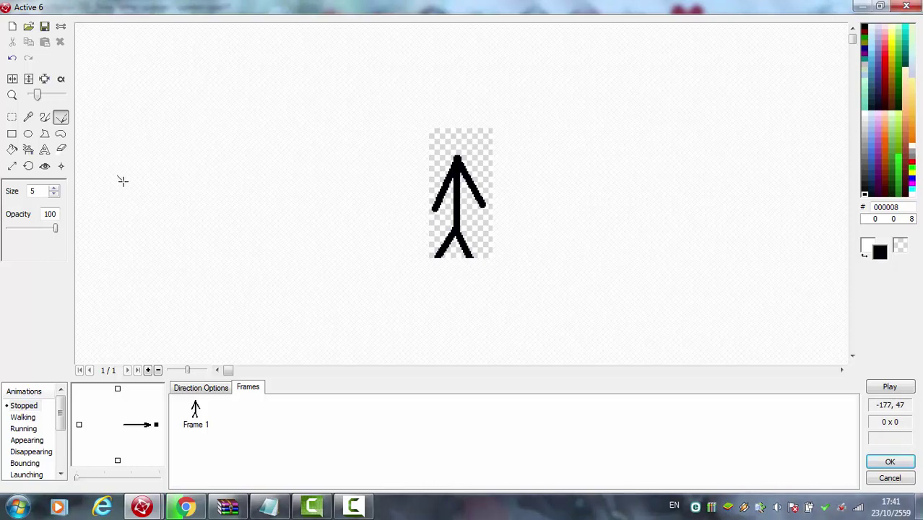
Draw a size 5 circular head on top of the stick figure, fill it with colour 000008 and accept the picture
left_click(29, 134)
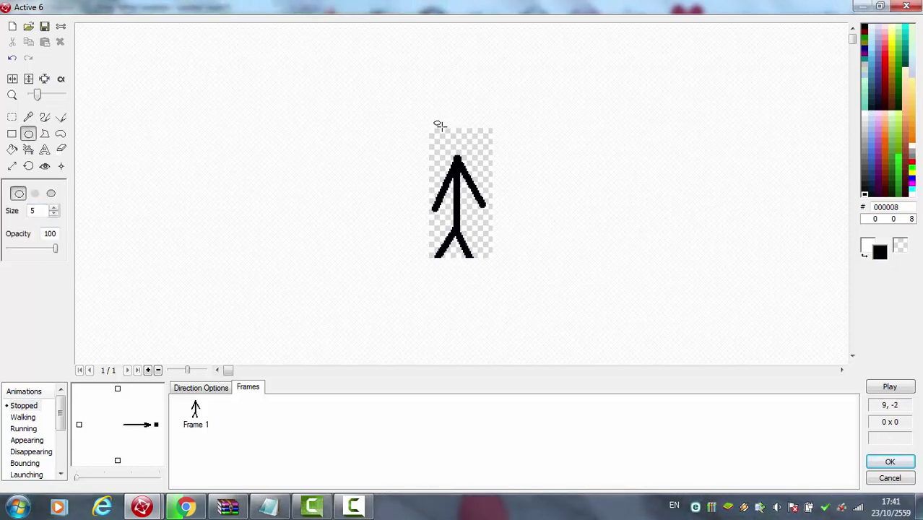
left_click_drag(440, 126, 476, 165)
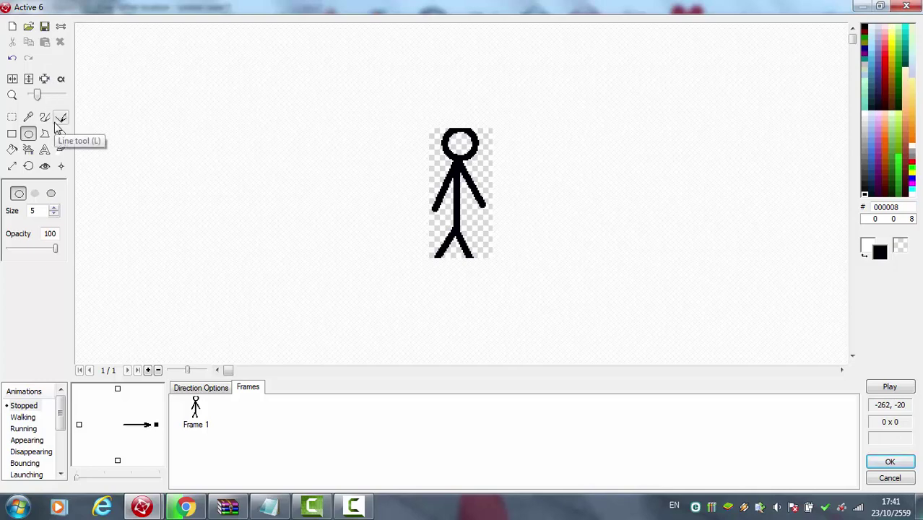
left_click(12, 149)
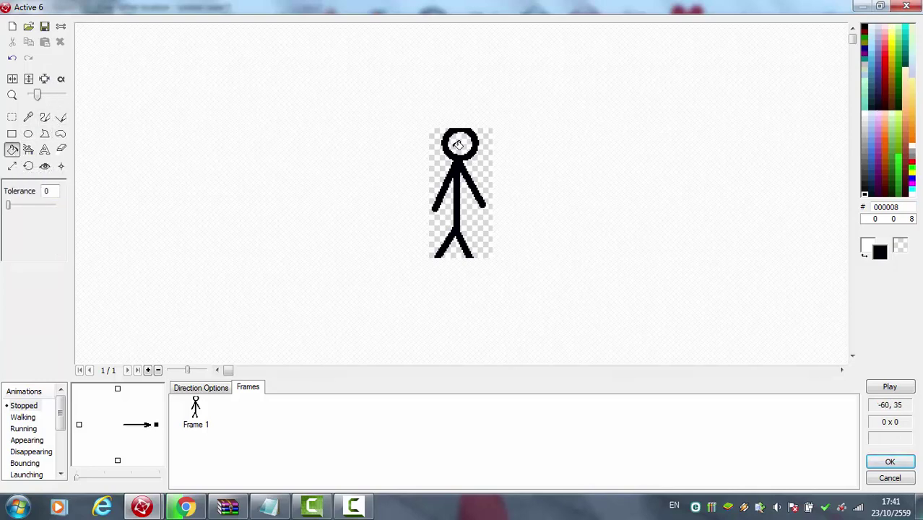
left_click(460, 143)
left_click(890, 462)
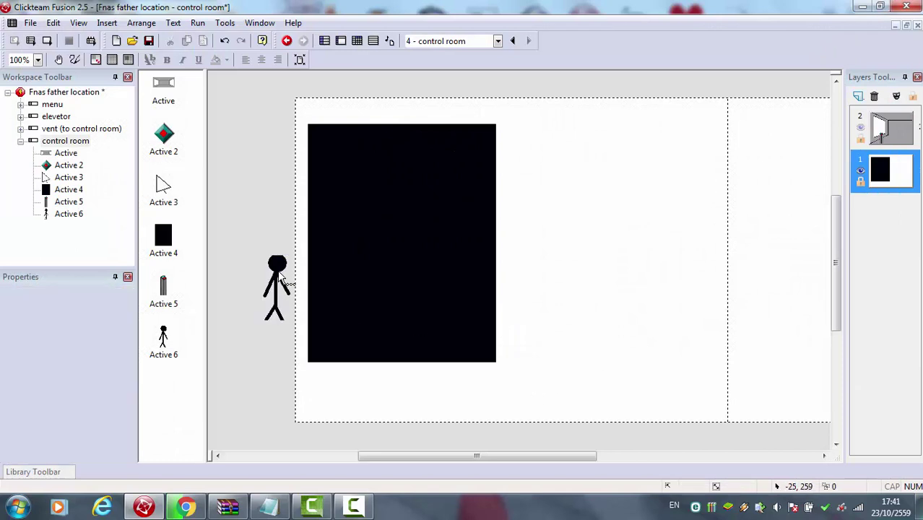
Move the Active 6 stick figure onto the middle of the black Active 4 rectangle, at about 130, 163
left_click_drag(276, 263, 405, 224)
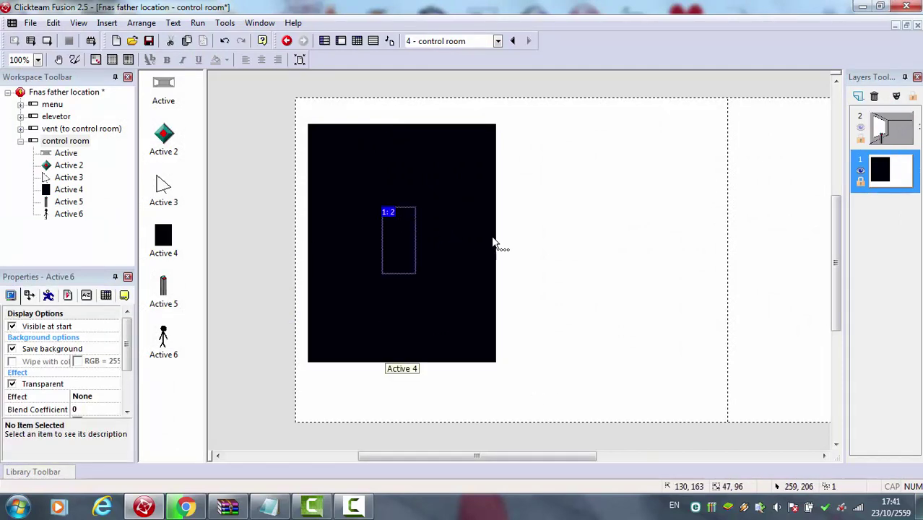
left_click(586, 287)
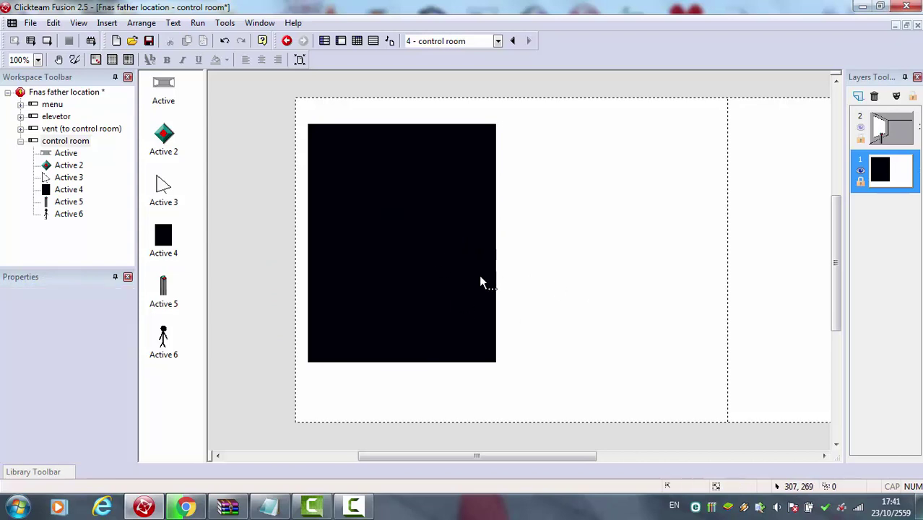
left_click(405, 232)
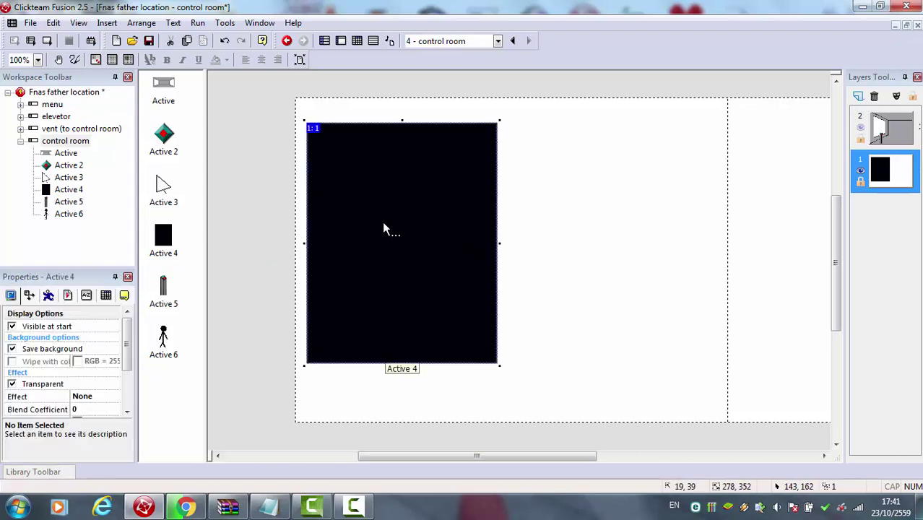
left_click_drag(244, 183, 461, 286)
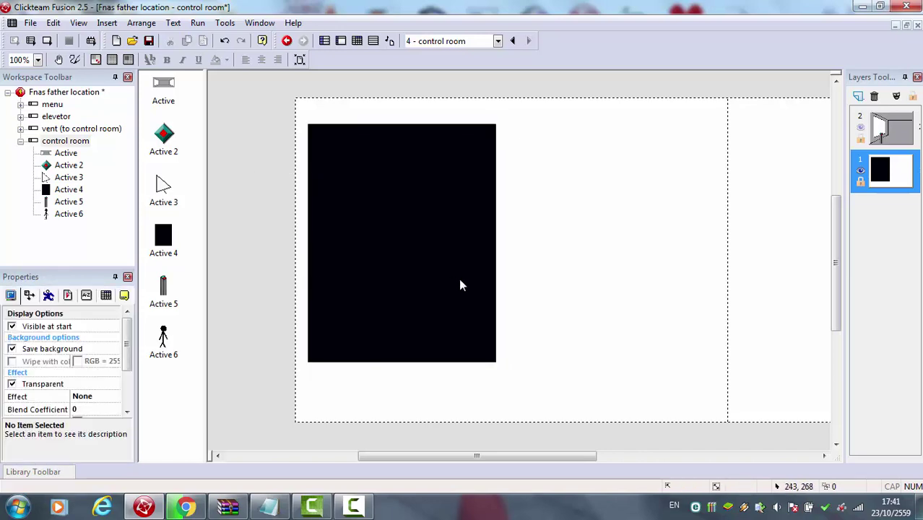
Delete Active 6's actions from the two Active 4 Alterable Value A events (> 0 and >= 150) and return to the control room frame
left_click(354, 41)
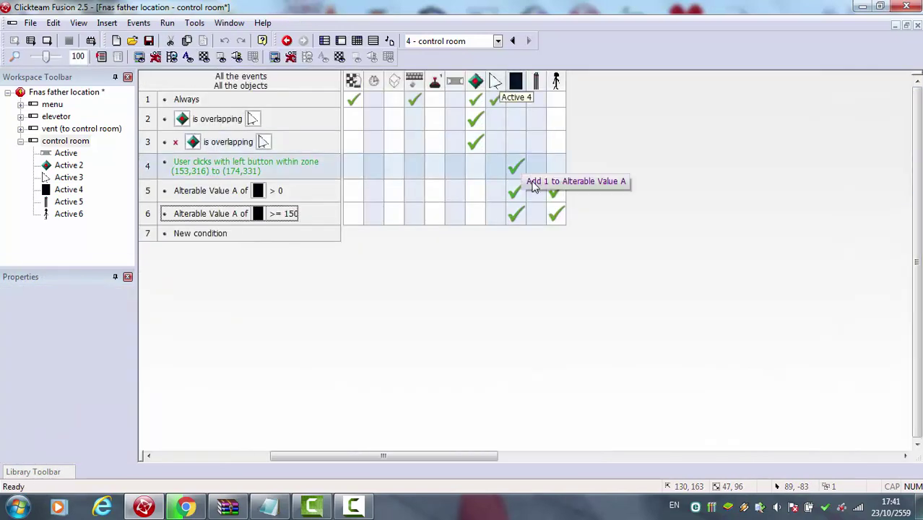
left_click_drag(553, 191, 557, 218)
left_click(68, 143)
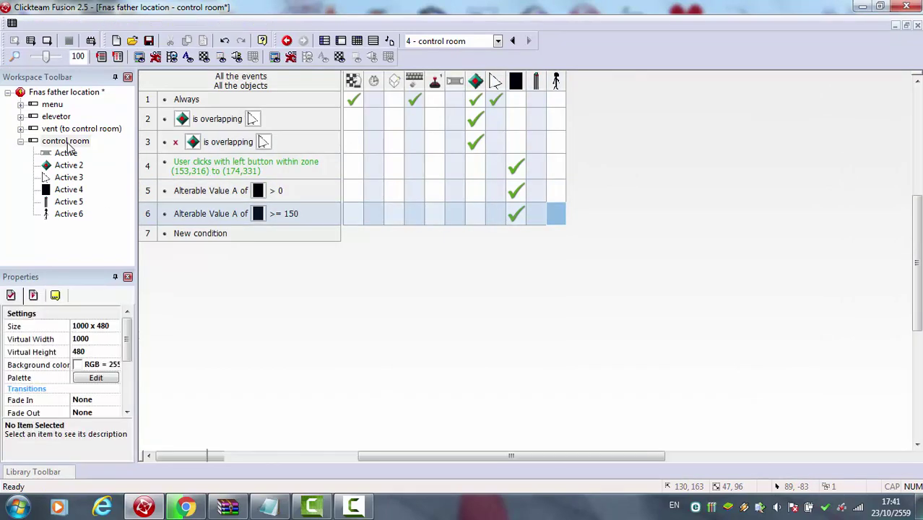
double_click(70, 145)
Examine the lit scene in Active 4's downward direction and the stick figure picture of Active 6
double_click(362, 227)
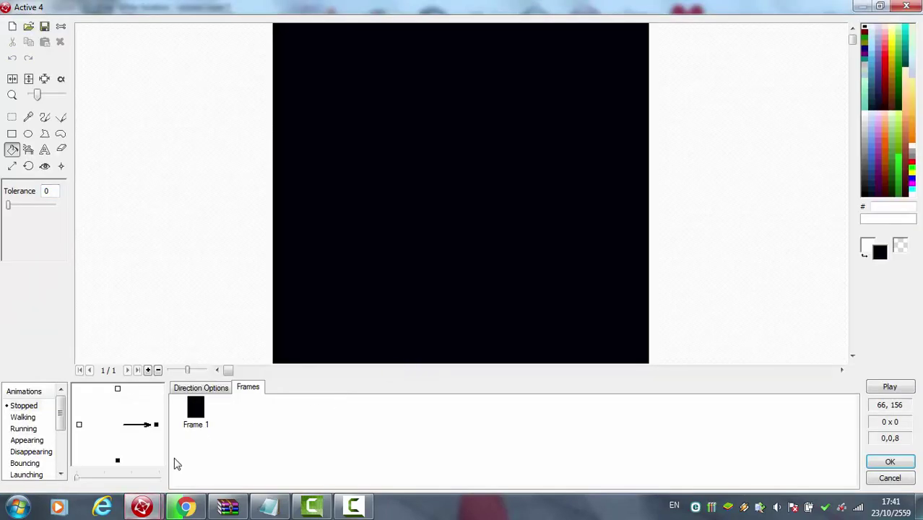
left_click(117, 460)
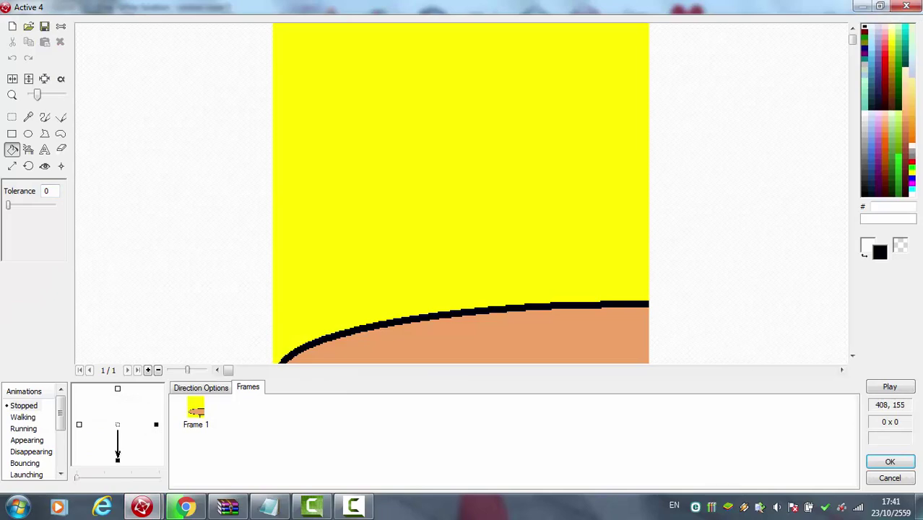
left_click_drag(853, 40, 853, 437)
left_click_drag(859, 370, 896, 432)
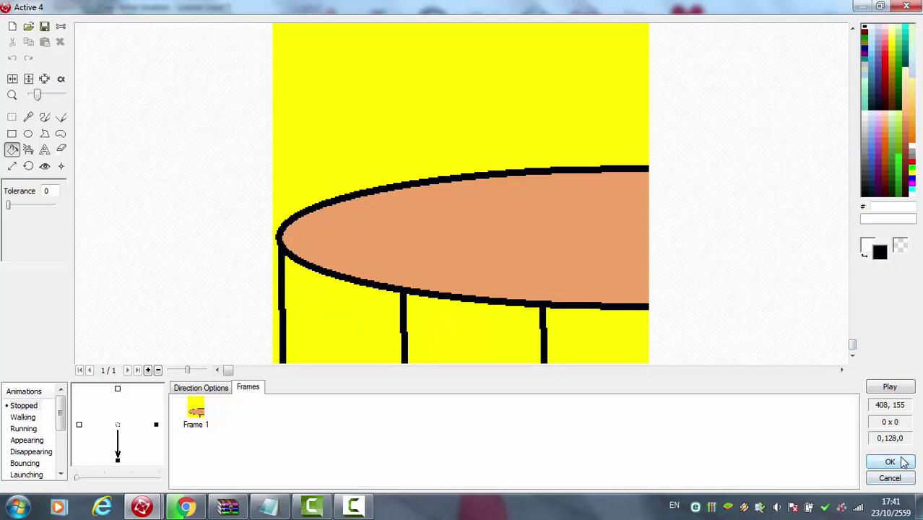
left_click(890, 461)
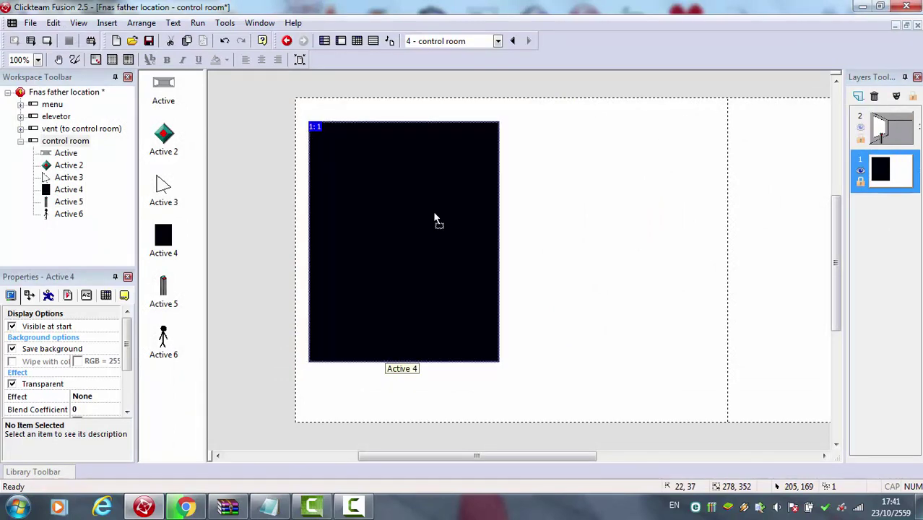
left_click(423, 201)
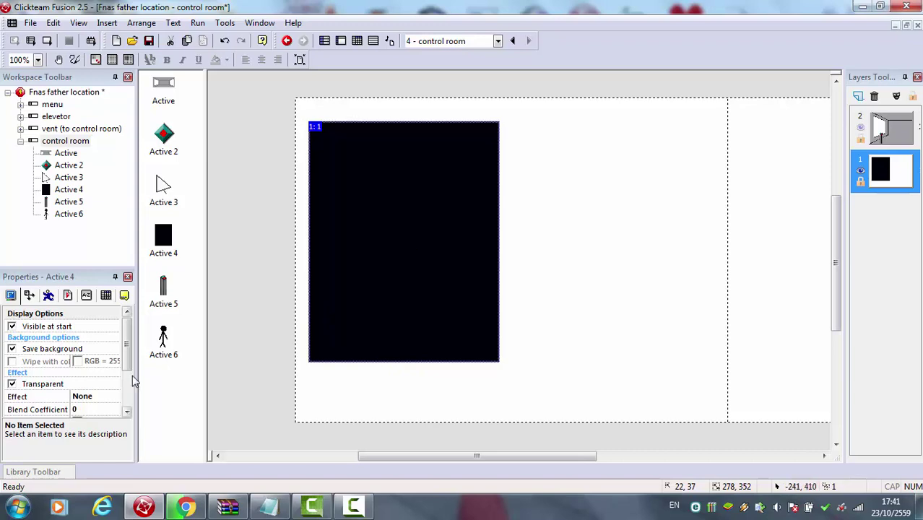
scroll(115, 362, "down", 2)
double_click(170, 358)
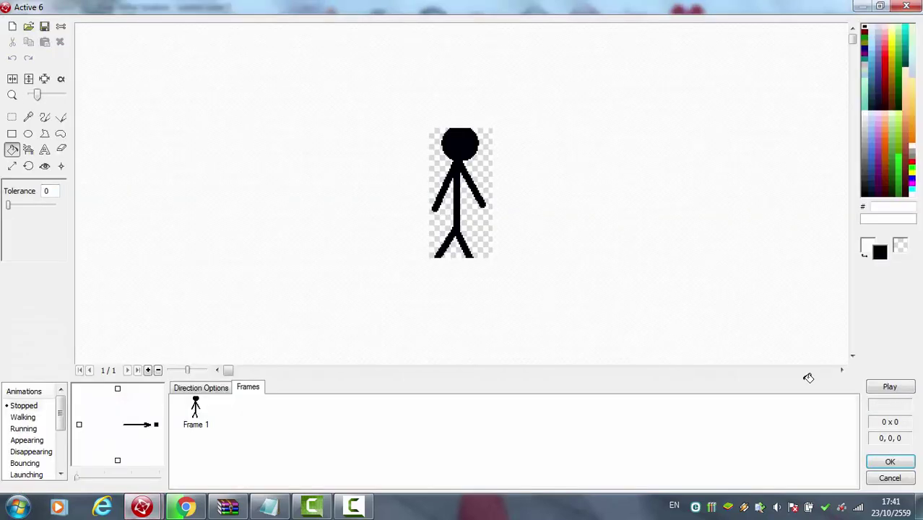
left_click(888, 461)
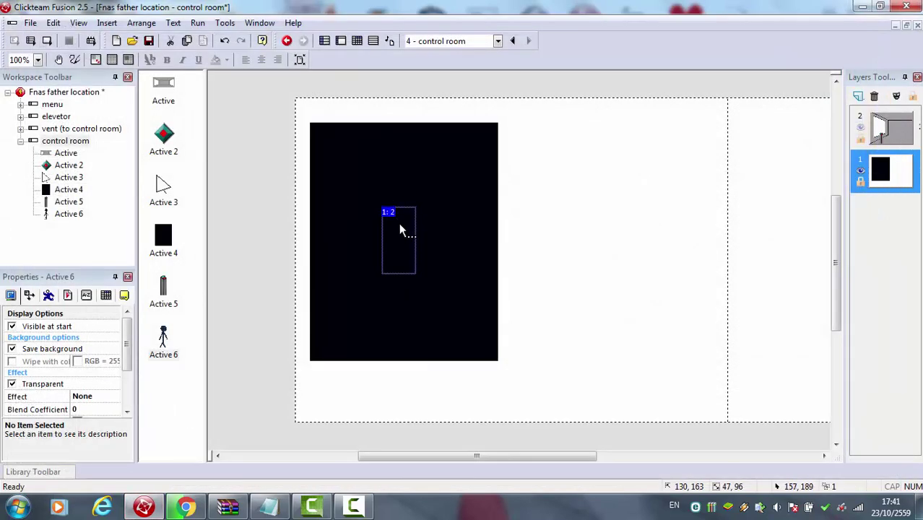
Move Active 6 lower on the black rectangle, to about 129, 246, and test the pillar's blue button in a frame run
left_click_drag(396, 245, 394, 302)
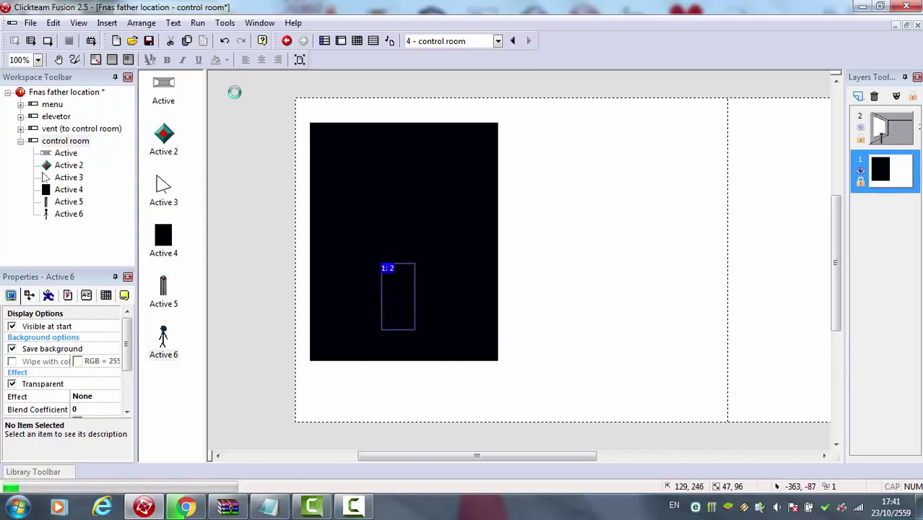
key("F8")
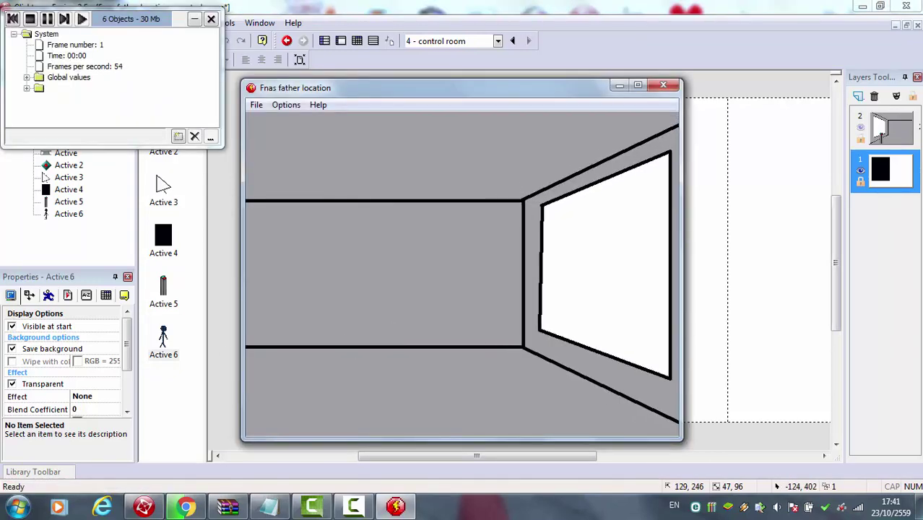
left_click(364, 335)
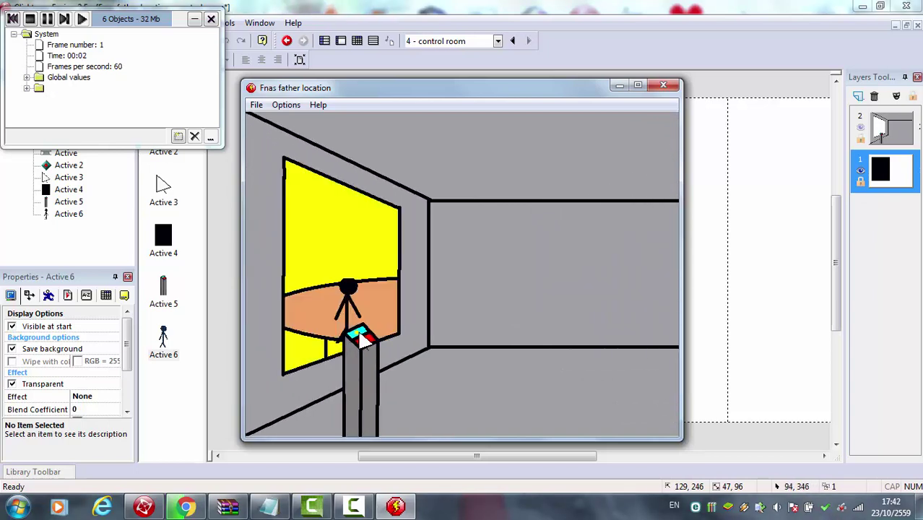
left_click(664, 85)
Move Active 6 slightly up on the black rectangle and close the leftover runtime window
left_click(387, 297)
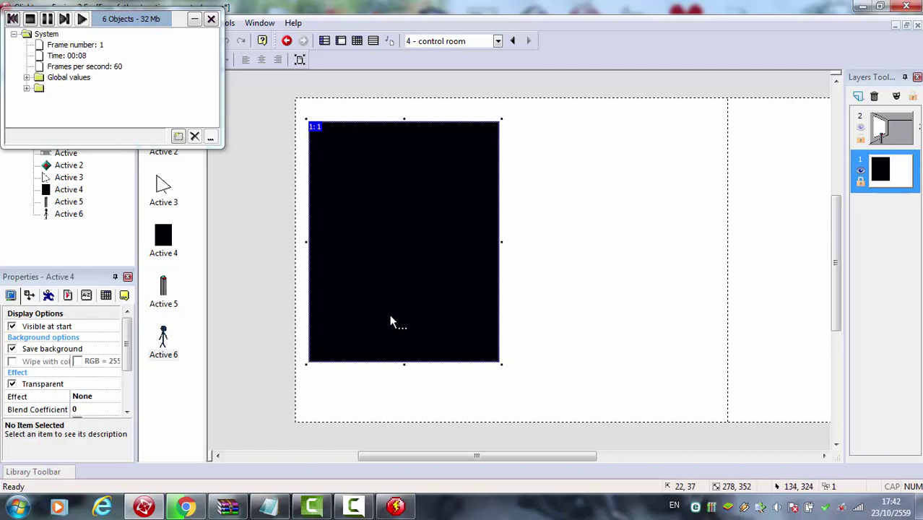
left_click(394, 307)
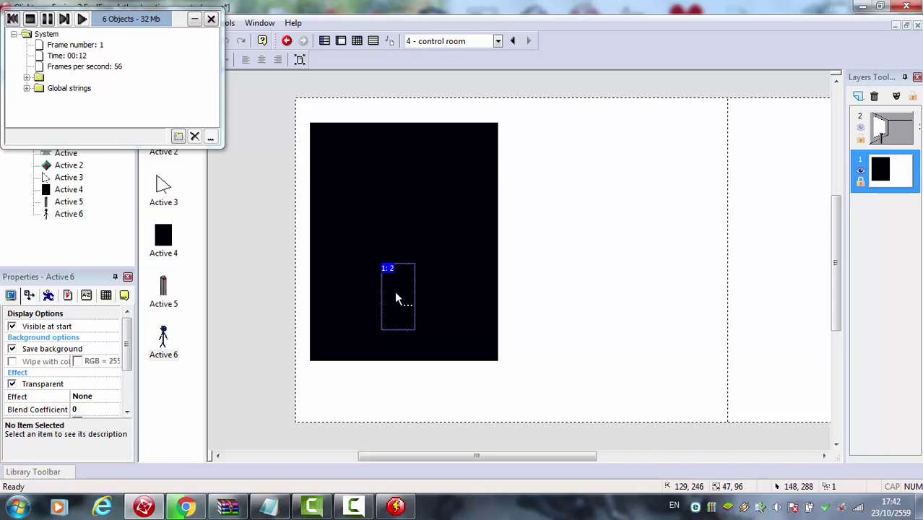
left_click_drag(396, 291, 401, 266)
left_click(586, 138)
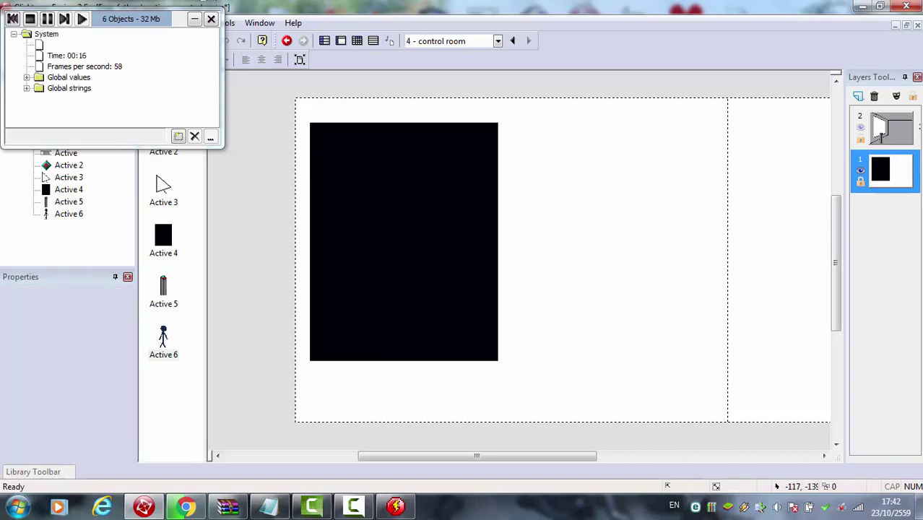
right_click(395, 505)
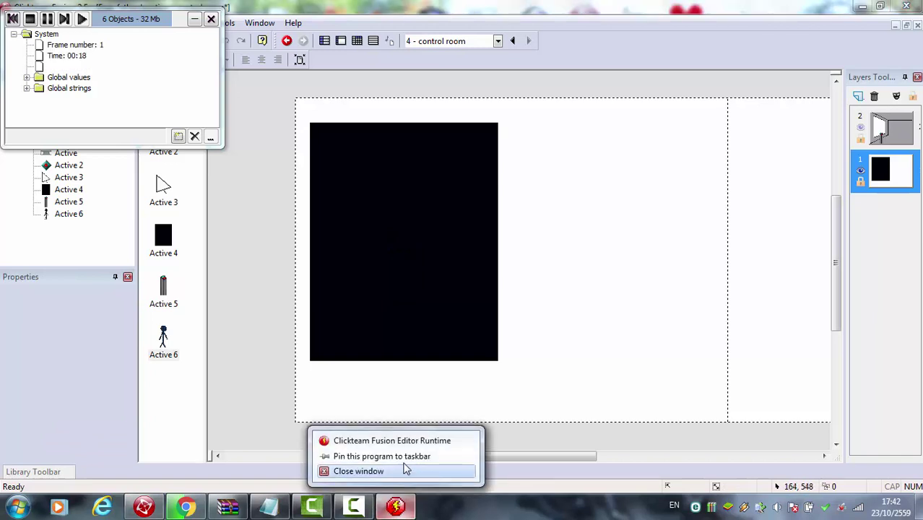
left_click(405, 470)
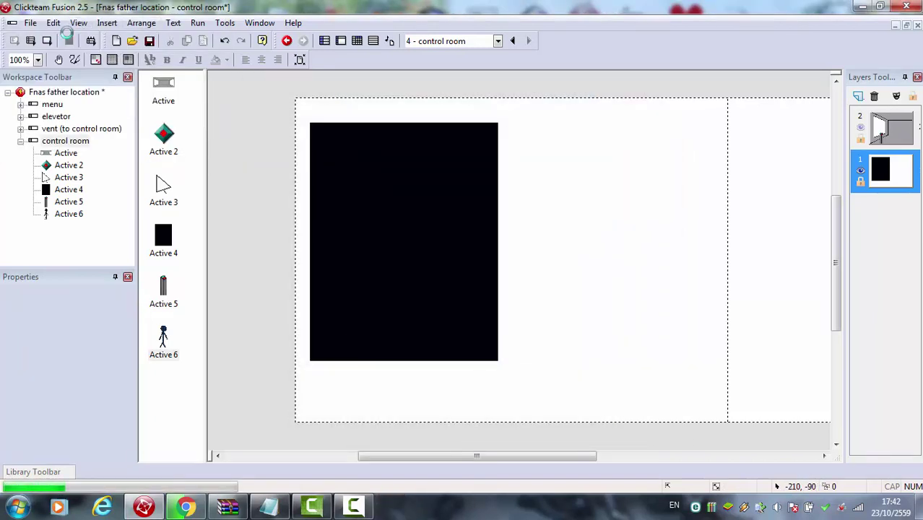
Run the control room frame again, activate the pillar's button to check the stick figure's position, and close the game
left_click(47, 41)
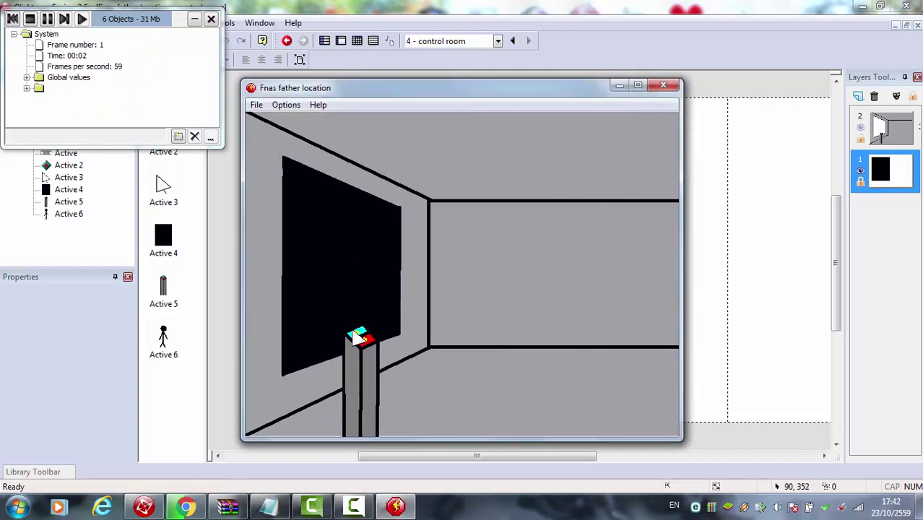
left_click(357, 338)
left_click(663, 86)
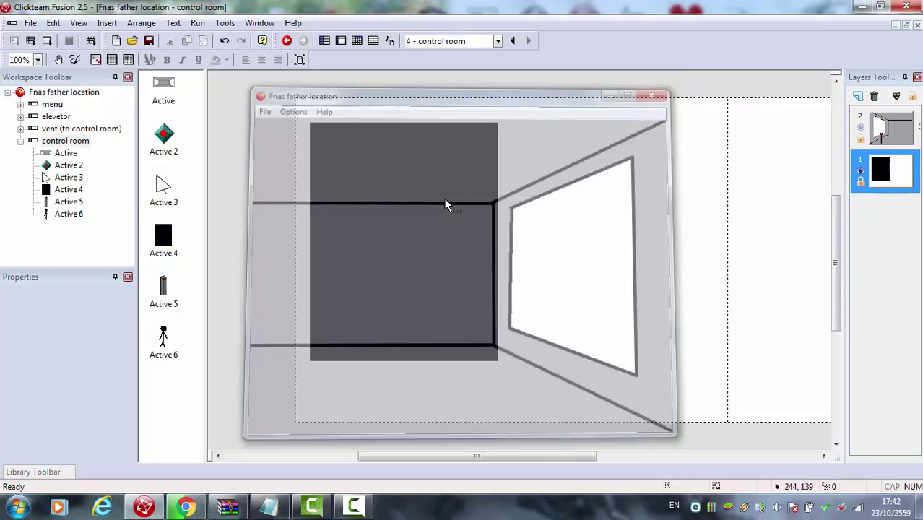
Open Active 4 on layer 1 and copy its downward Stopped picture into the left direction
left_click(863, 119)
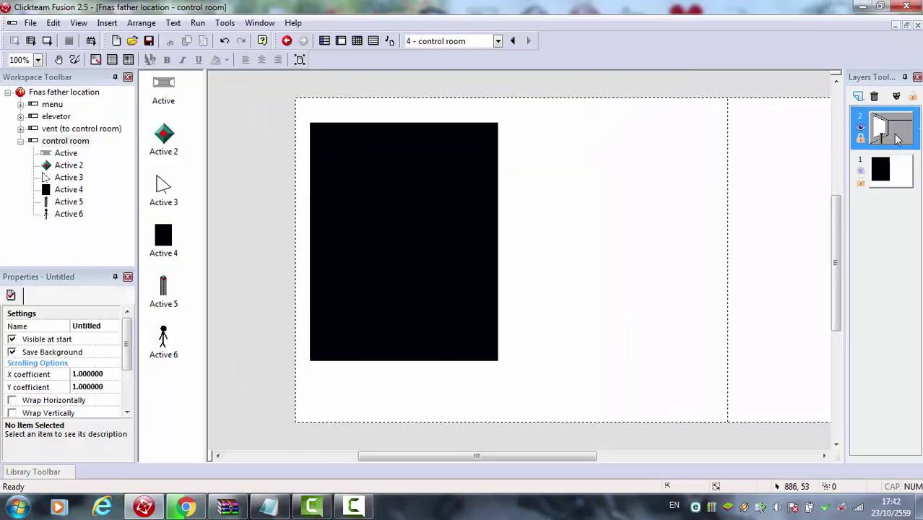
left_click(886, 185)
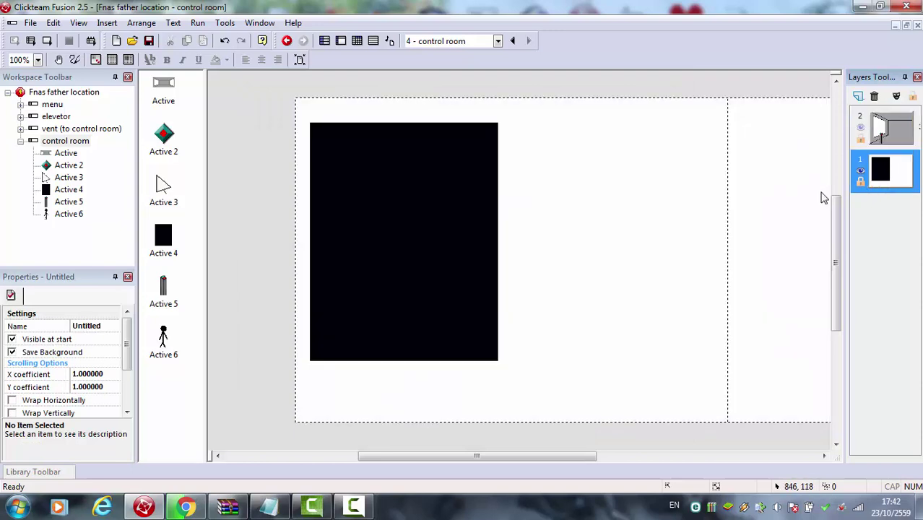
double_click(466, 229)
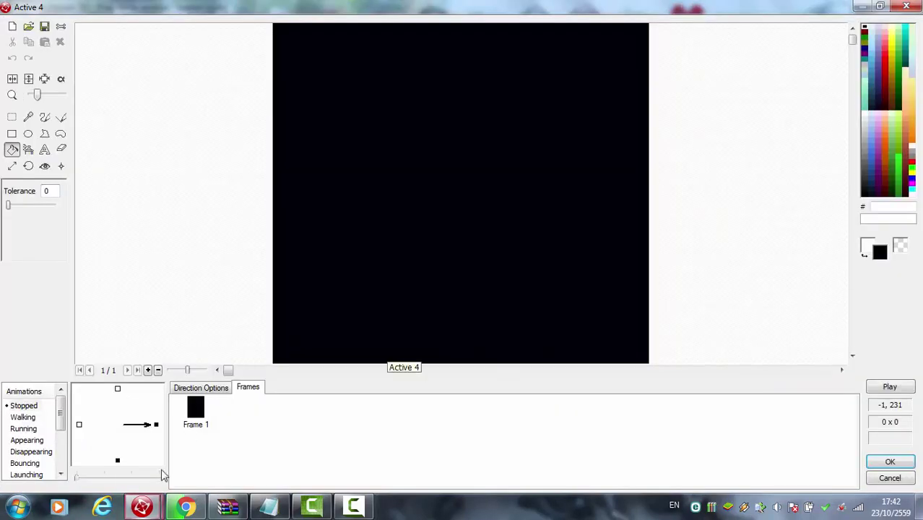
left_click(117, 461)
right_click(118, 460)
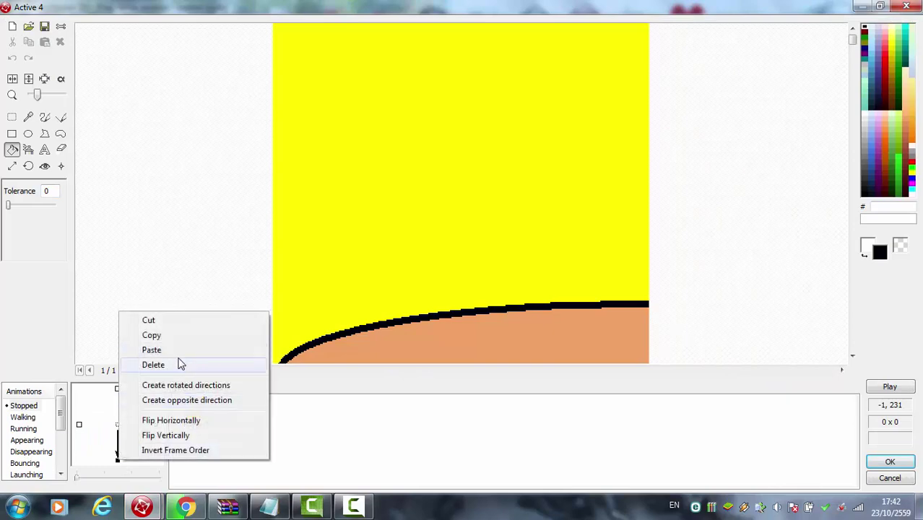
left_click(213, 331)
left_click(79, 425)
right_click(80, 424)
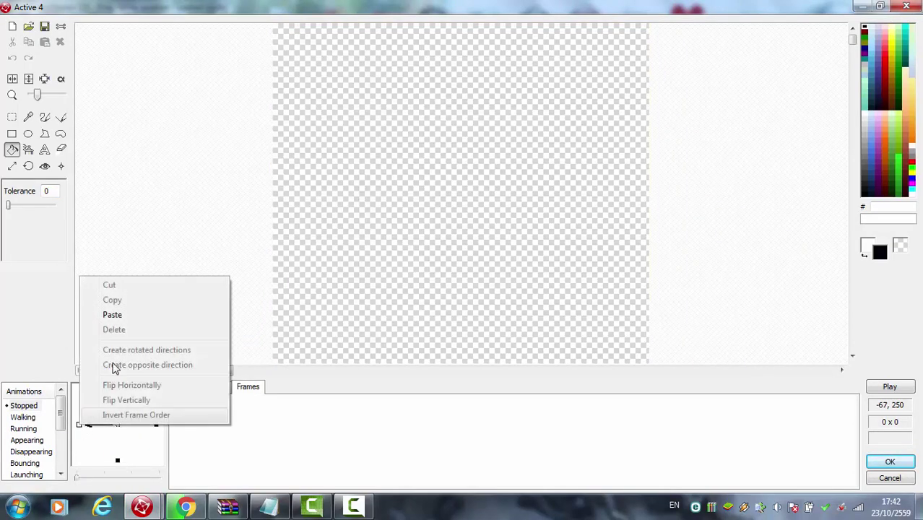
left_click(132, 318)
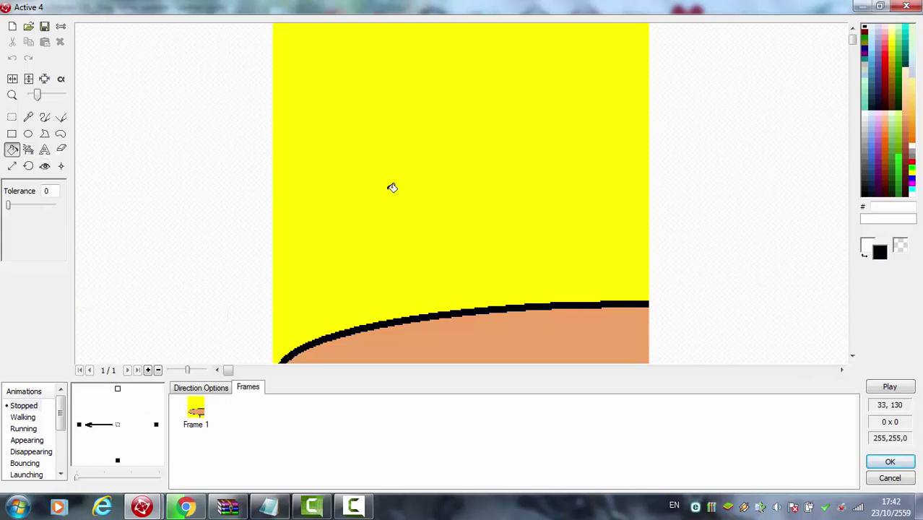
Fill the table's black outline and tan top in Active 4's left-direction picture with yellow FFFF00
left_click(912, 178)
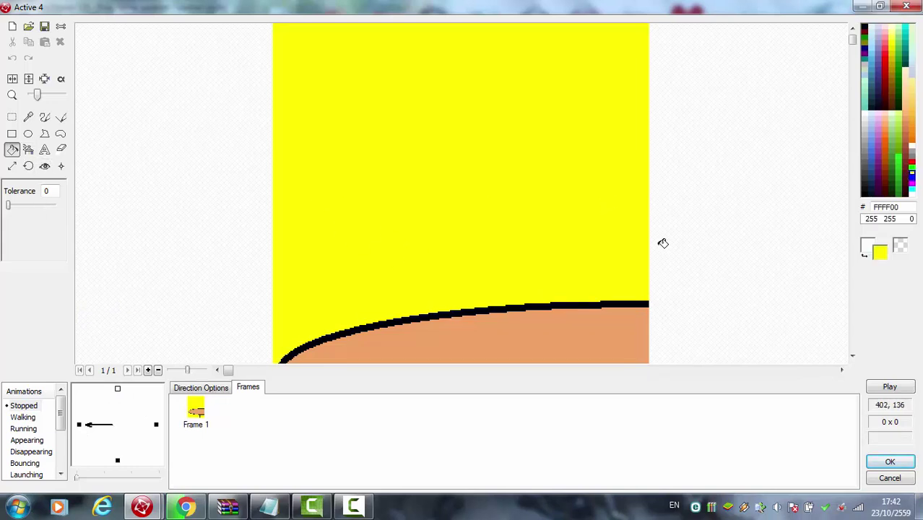
left_click(624, 303)
left_click(624, 321)
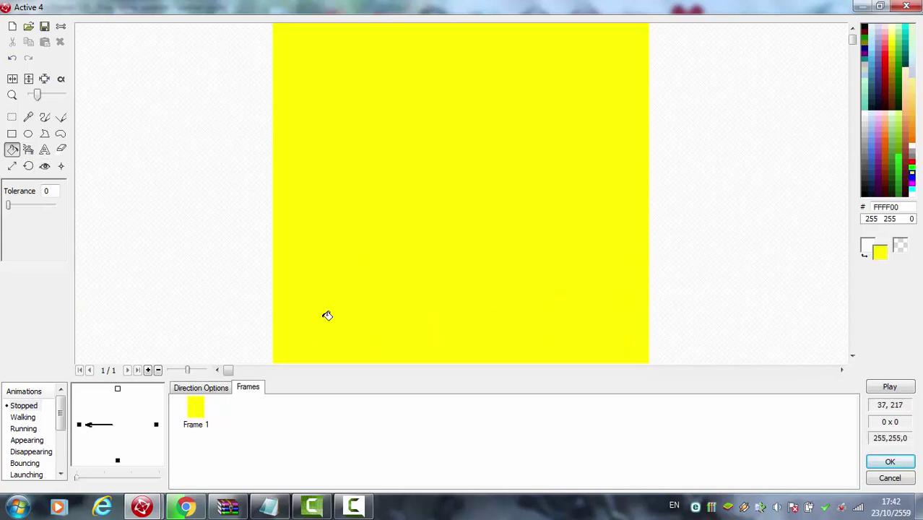
Add a second frame to Active 4's left-direction Stopped animation and fill it with near-black 000008
left_click(149, 371)
left_click(246, 409)
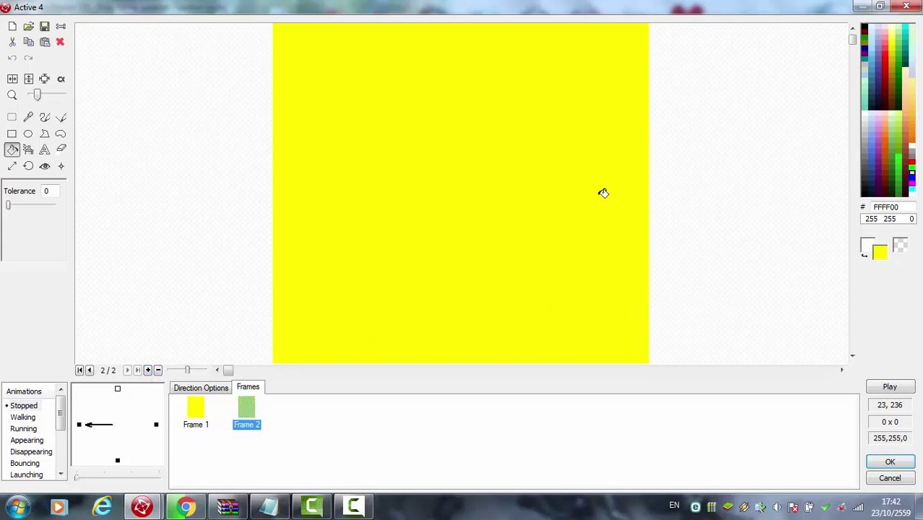
left_click(865, 194)
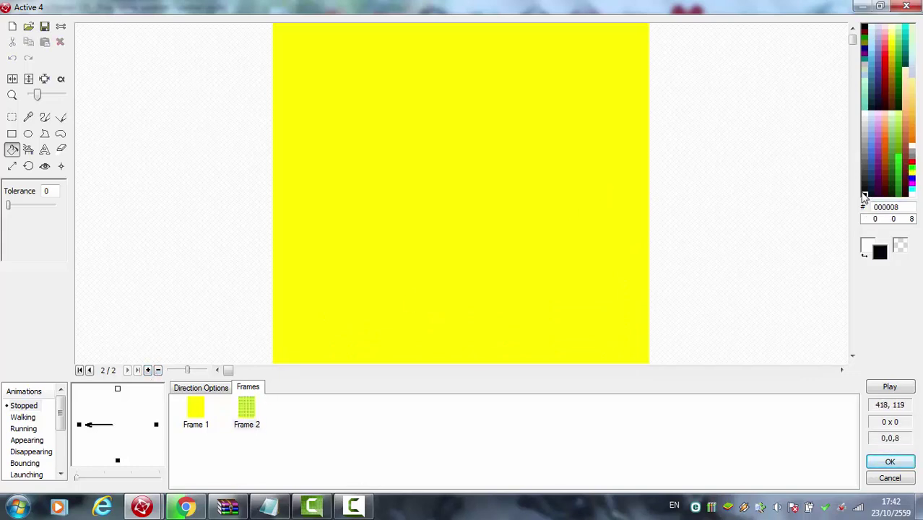
left_click(637, 211)
Duplicate the yellow and black frame pair until the left-direction animation has 10 alternating frames
left_click_drag(398, 457, 171, 388)
left_click(404, 440)
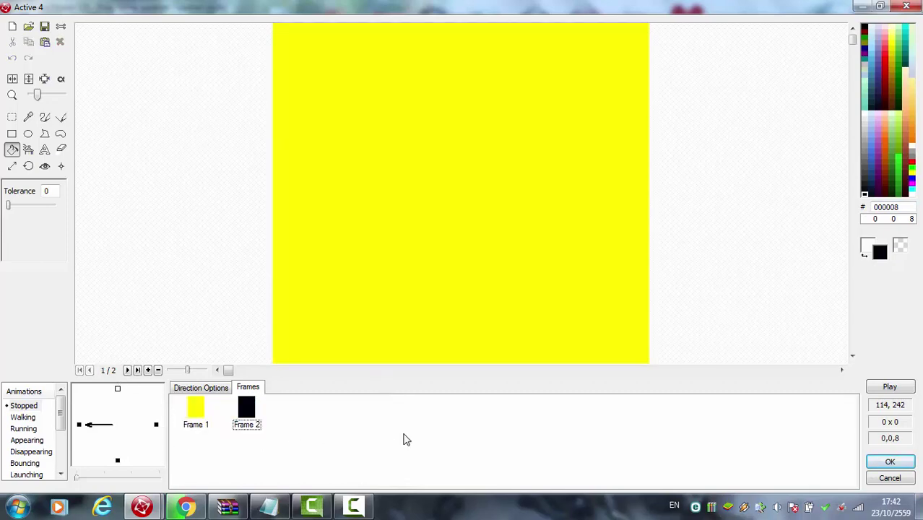
key("ctrl+v")
key("ctrl+v")
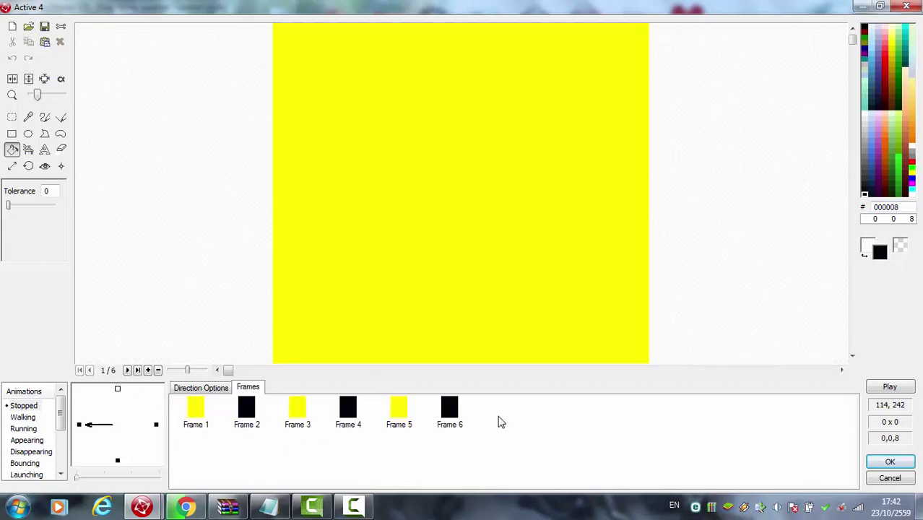
key("ctrl+v")
key("ctrl+v")
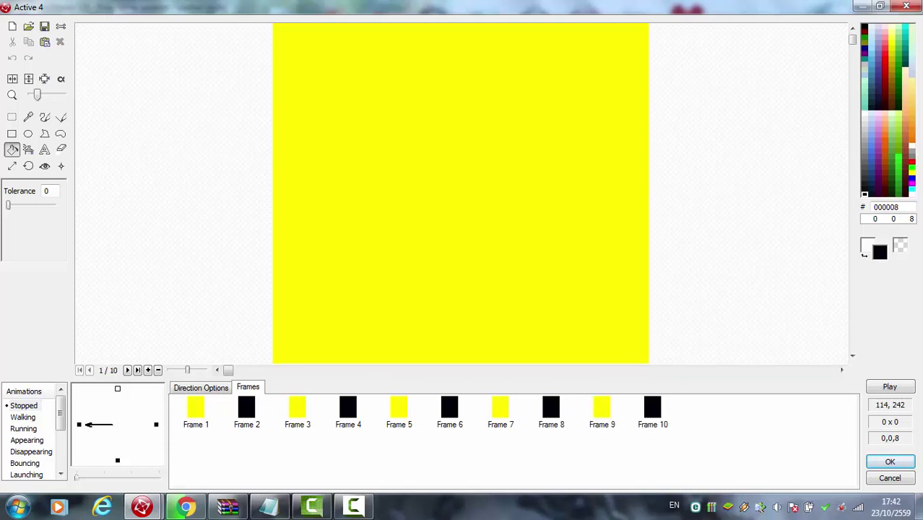
Preview Active 4's flickering left-direction animation, close the preview and accept the picture edits
left_click(891, 386)
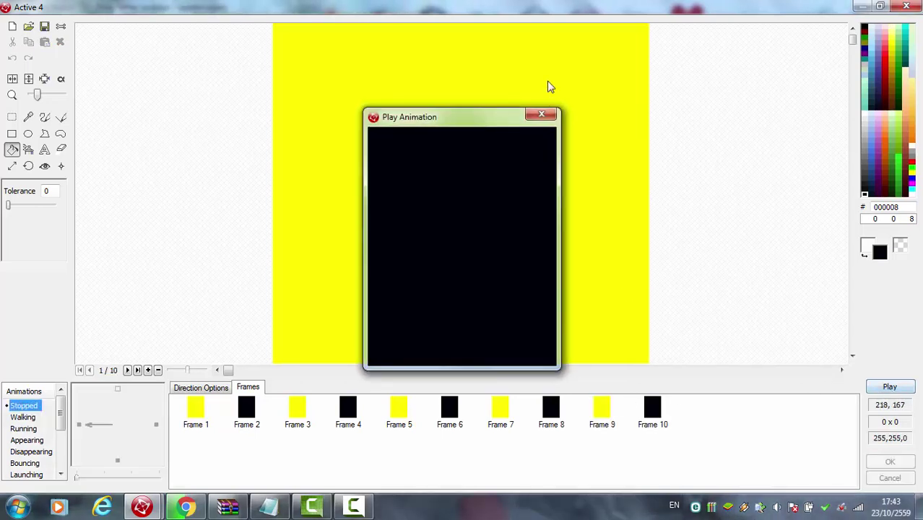
left_click(544, 116)
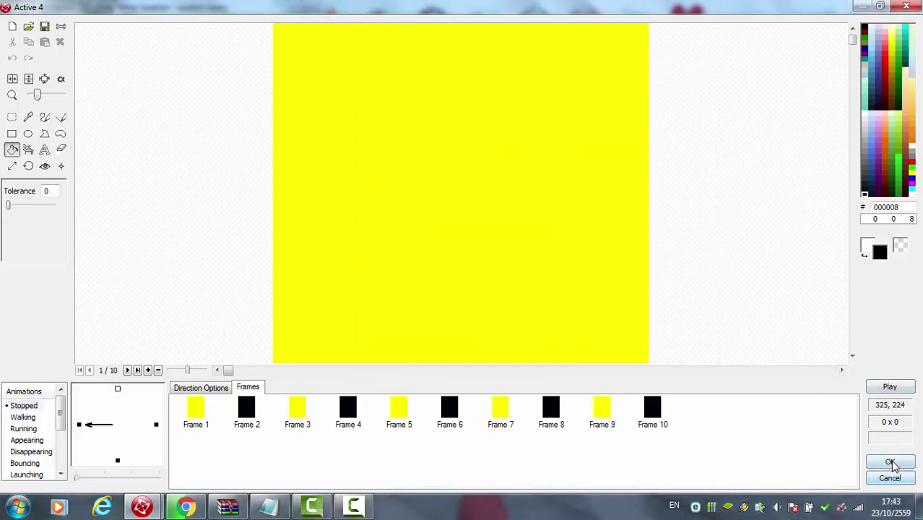
left_click(891, 463)
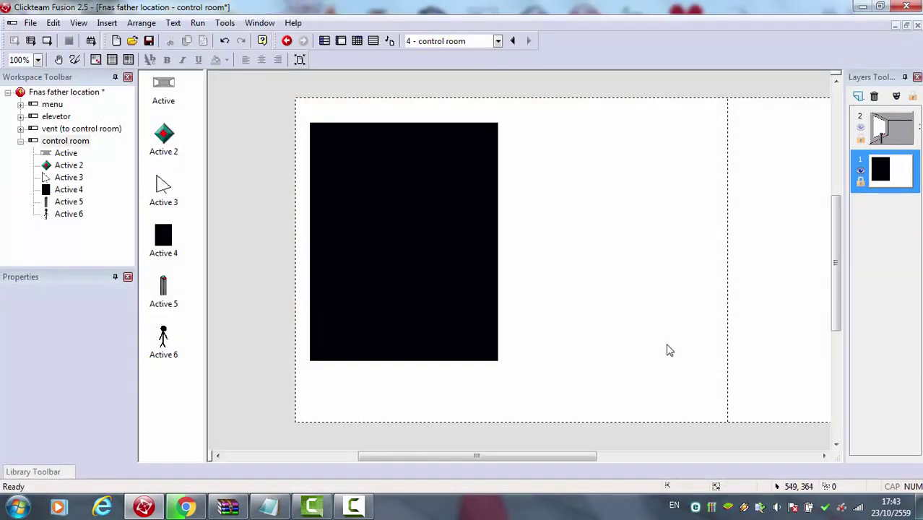
In the control room's events, duplicate event 4's left-click zone condition as a new event 7
left_click(357, 41)
left_click(197, 237)
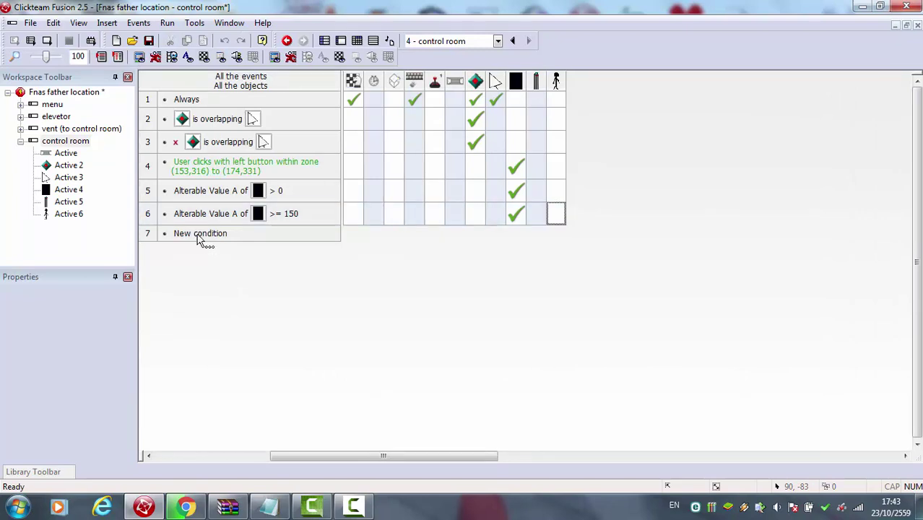
left_click(230, 167)
left_click_drag(206, 237, 206, 238)
double_click(205, 238)
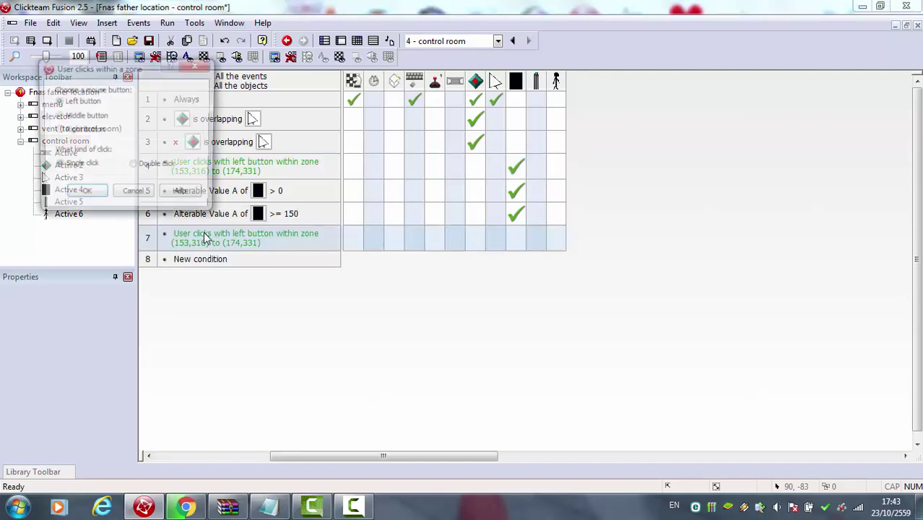
left_click(100, 195)
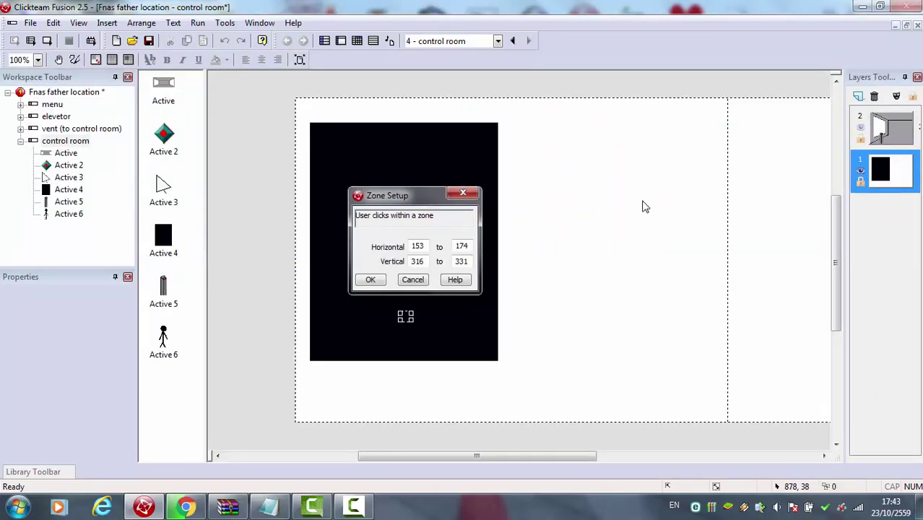
left_click(463, 193)
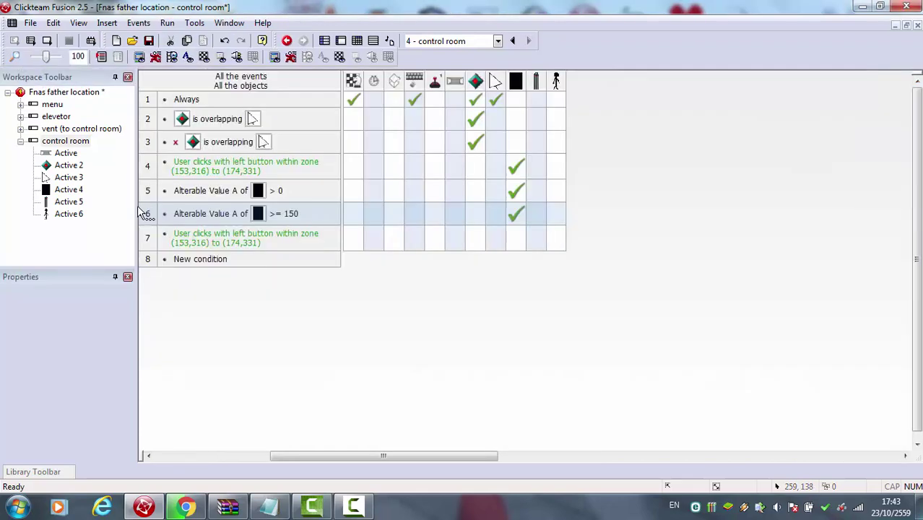
With layer 2 shown in the frame, set event 7's click zone over the pillar's red button, (166,330) to (187,345)
left_click(85, 142)
key("ctrl+m")
left_click(907, 147)
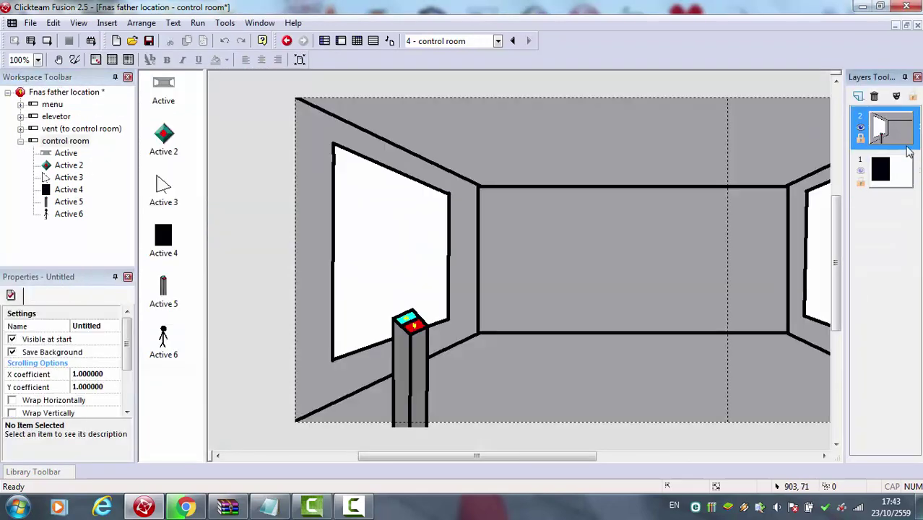
left_click(357, 41)
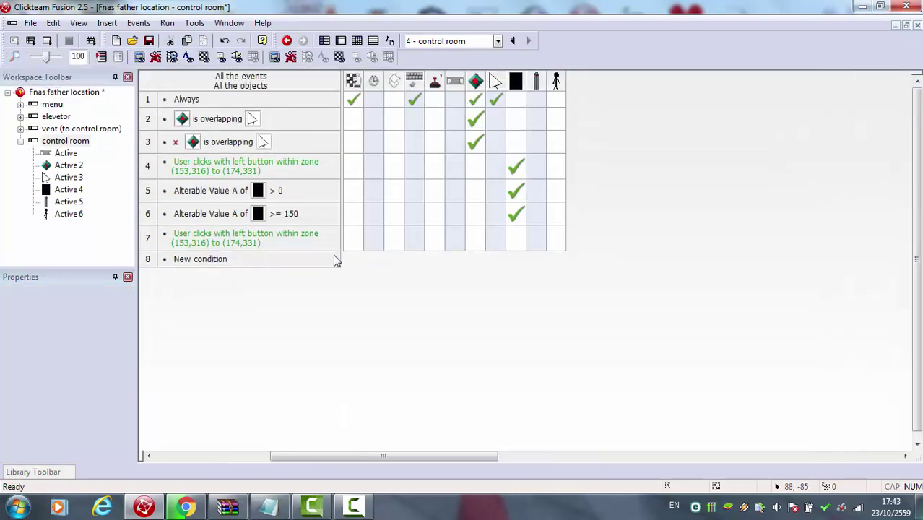
double_click(262, 245)
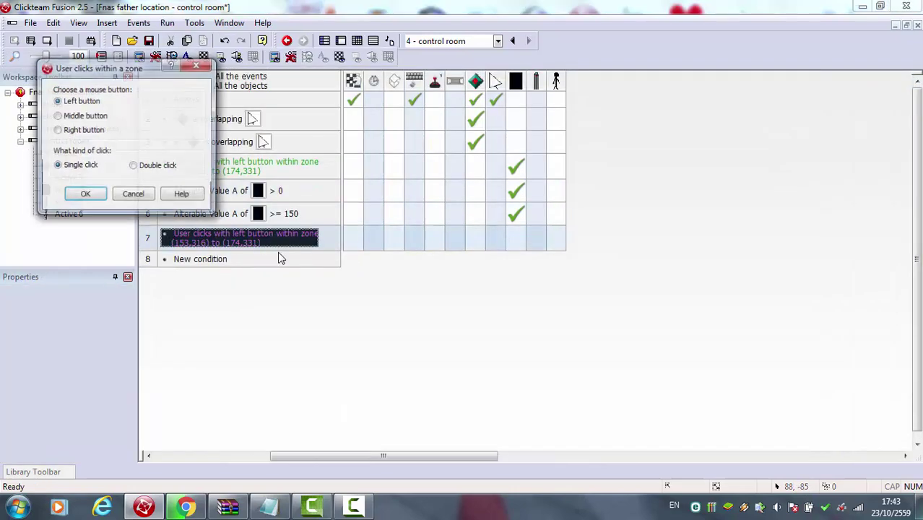
left_click(85, 195)
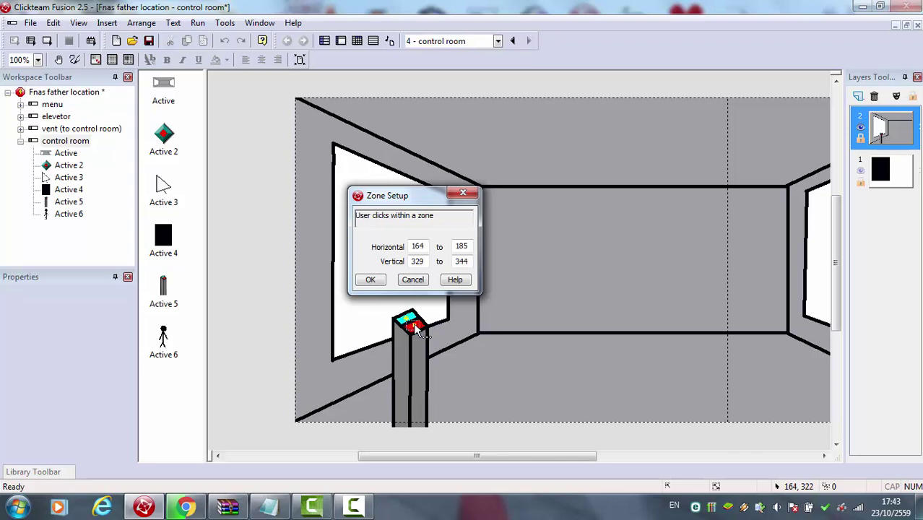
left_click(369, 280)
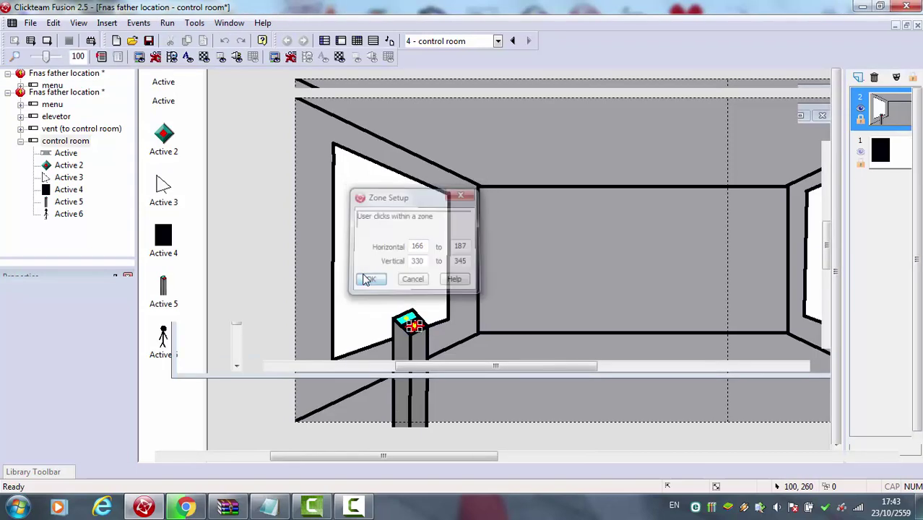
Copy Active 4's Add 1 to Alterable Value A action from event 4 into event 7
mouse_move(531, 240)
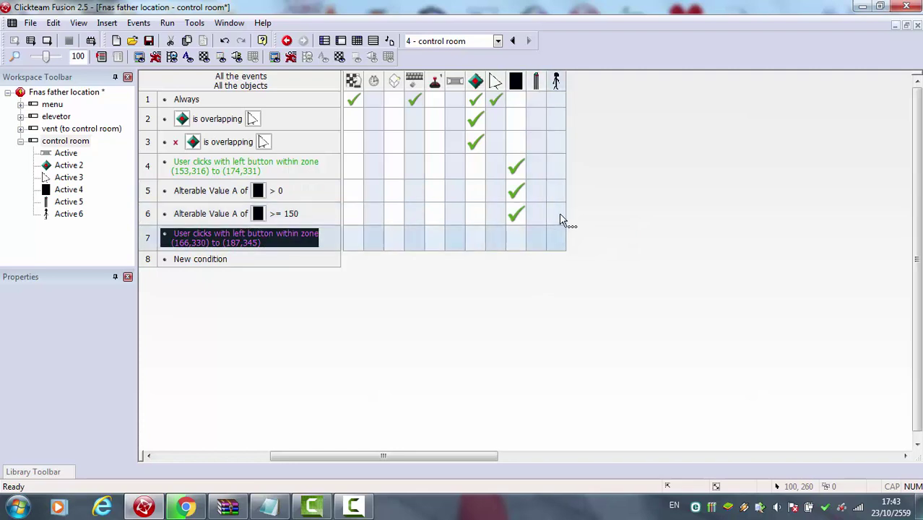
left_click(545, 240)
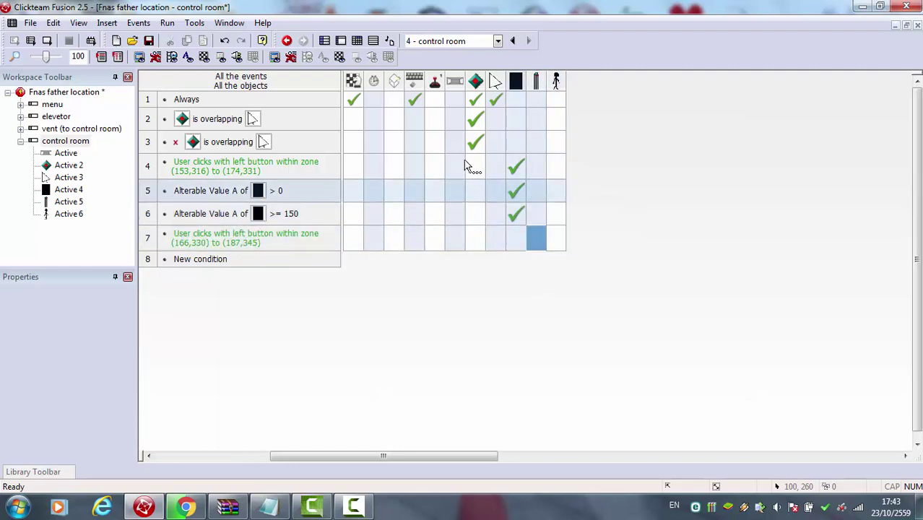
left_click(515, 171)
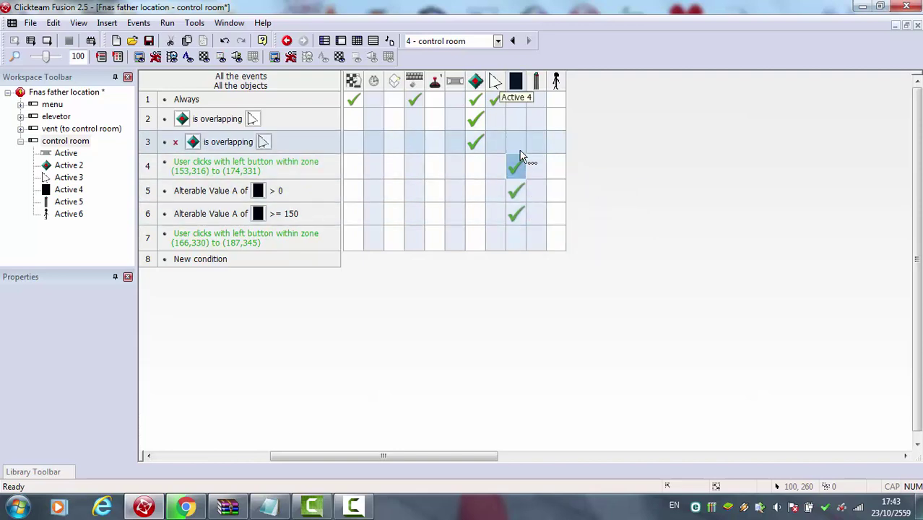
left_click(480, 146)
mouse_move(518, 173)
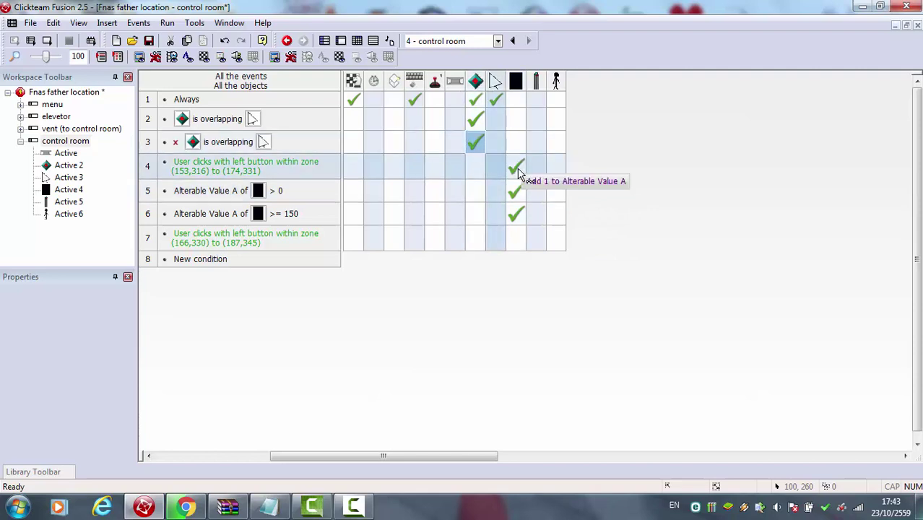
left_click(517, 169)
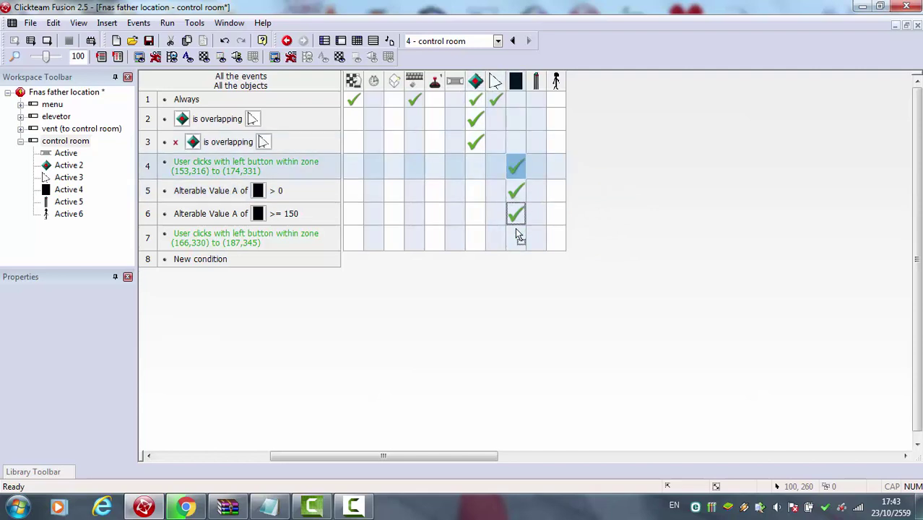
Change Active 4's Add action in event 7 to use Alterable Value B
right_click(518, 239)
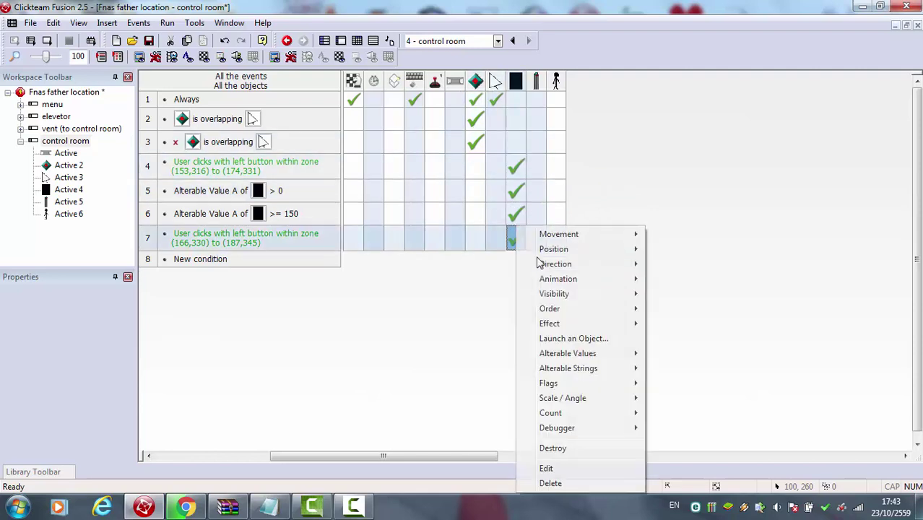
left_click(573, 470)
left_click(412, 146)
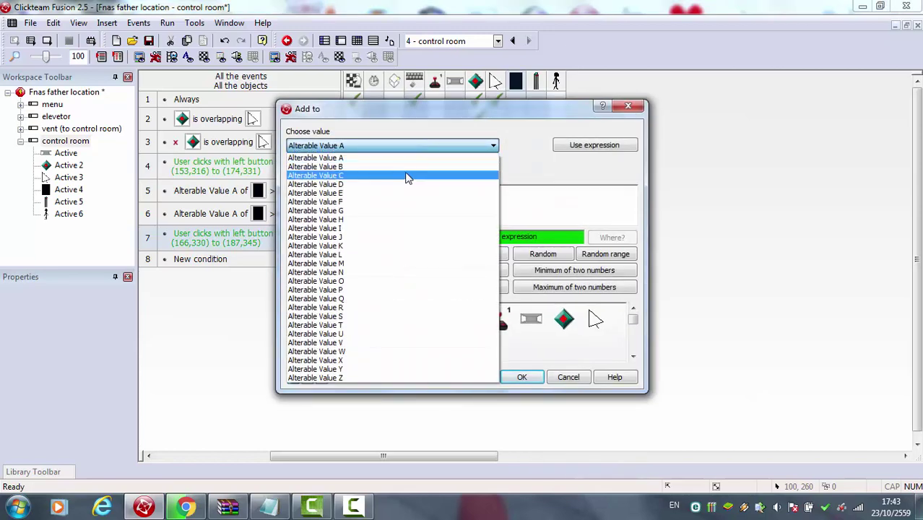
left_click(406, 166)
left_click(517, 379)
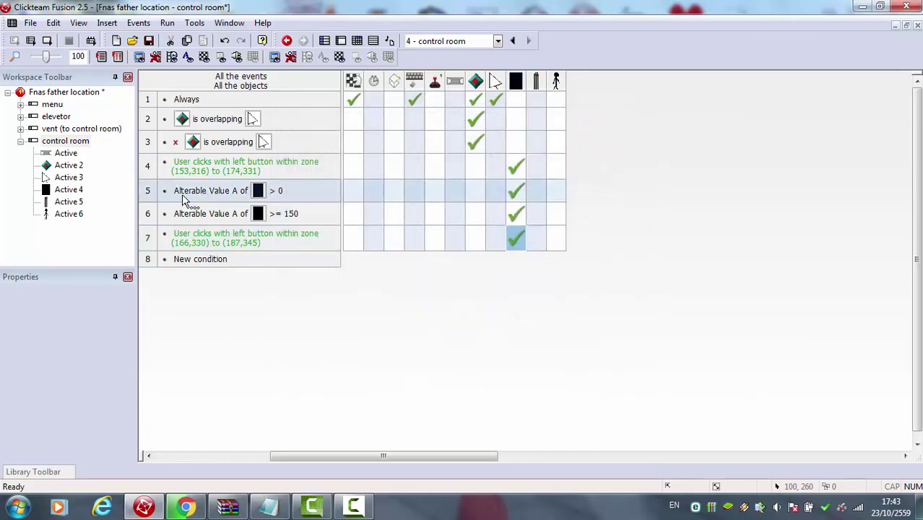
Copy events 5 and 6 with their actions and paste them below event 7
left_click(158, 199)
key("shift+Down")
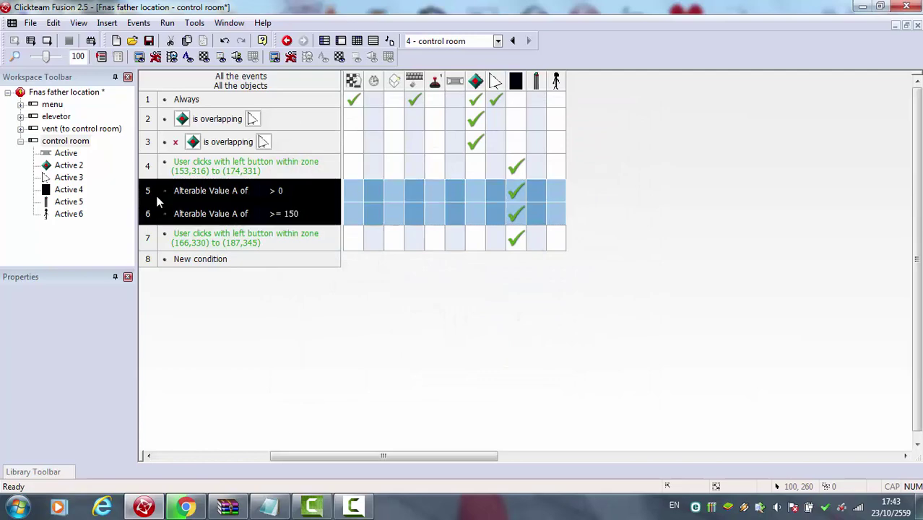
key("ctrl+c")
left_click(148, 259)
key("ctrl+v")
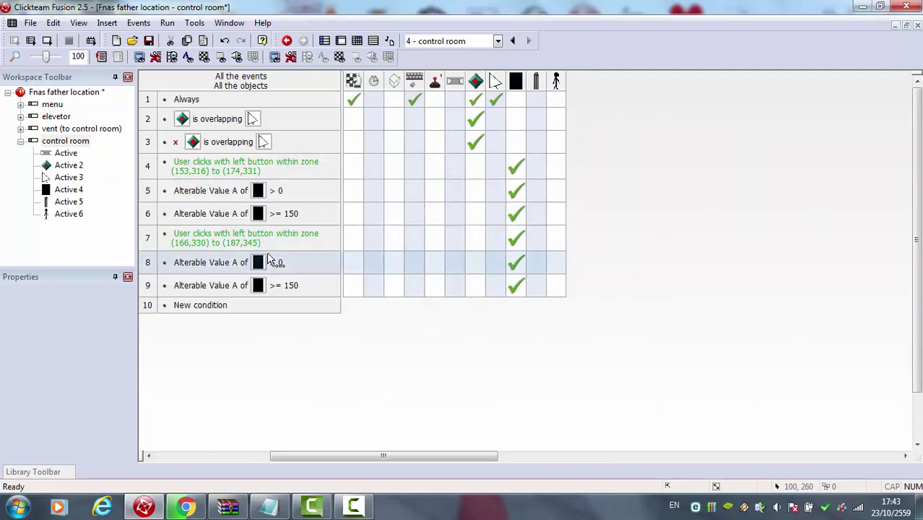
Change the comparison conditions of events 8 and 9 to check Active 4's Alterable Value B
double_click(238, 265)
left_click(340, 131)
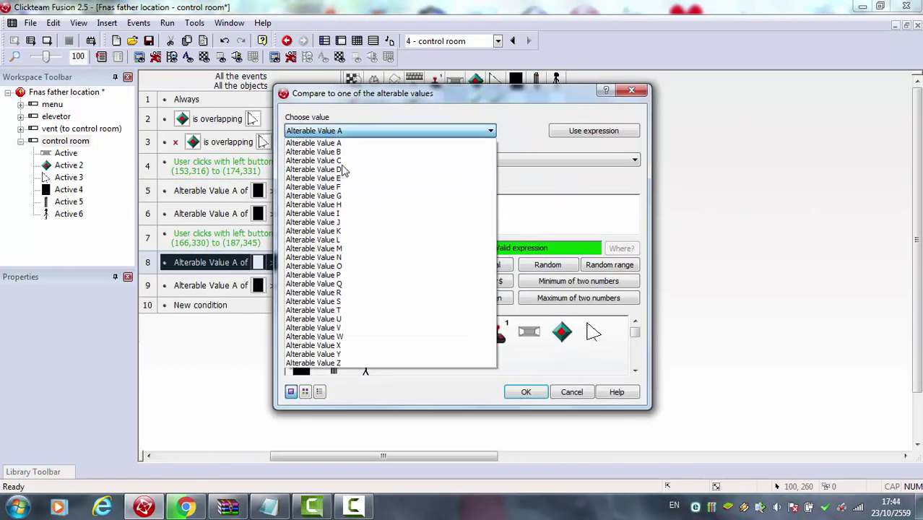
left_click(339, 152)
left_click(525, 392)
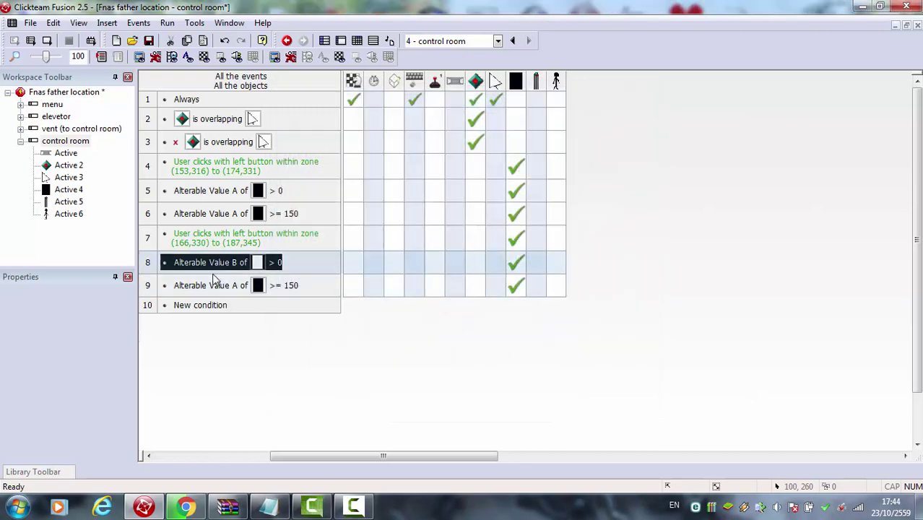
double_click(217, 285)
left_click(351, 130)
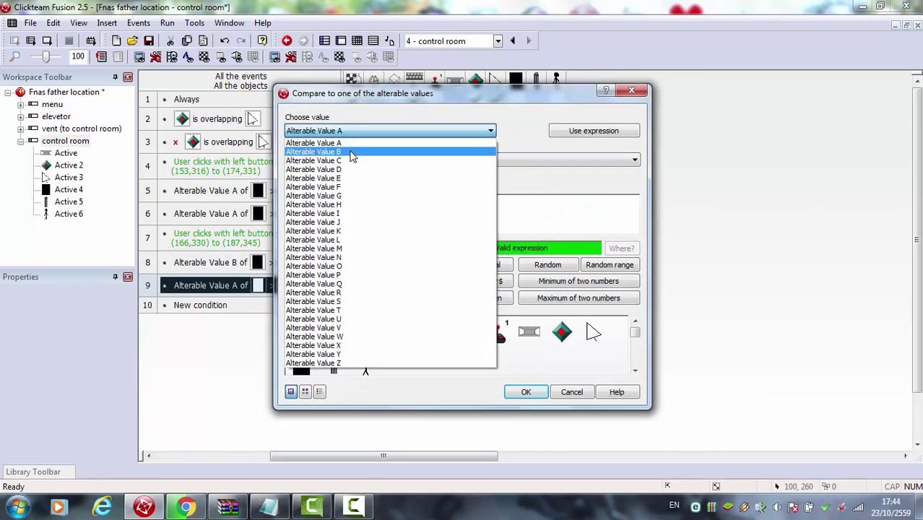
left_click(350, 152)
left_click(535, 393)
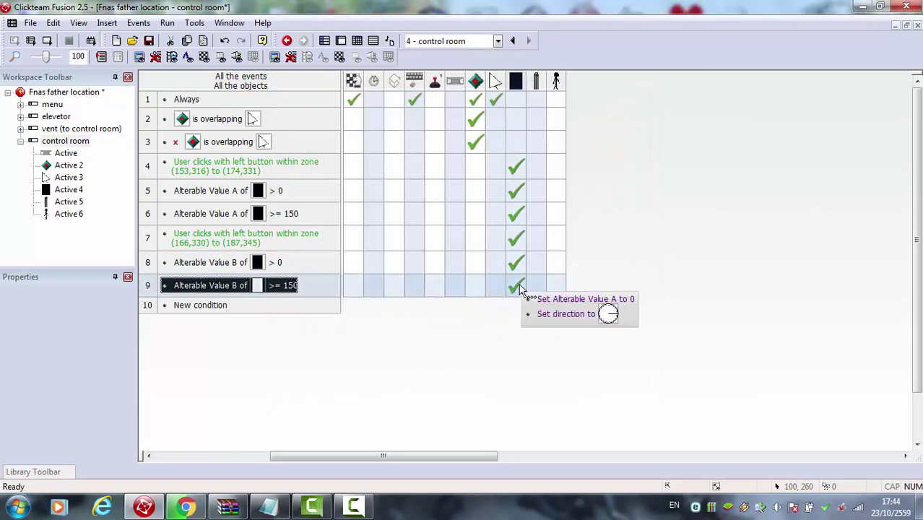
Change Active 4's Add 1 action in event 8 to use Alterable Value B
right_click(525, 269)
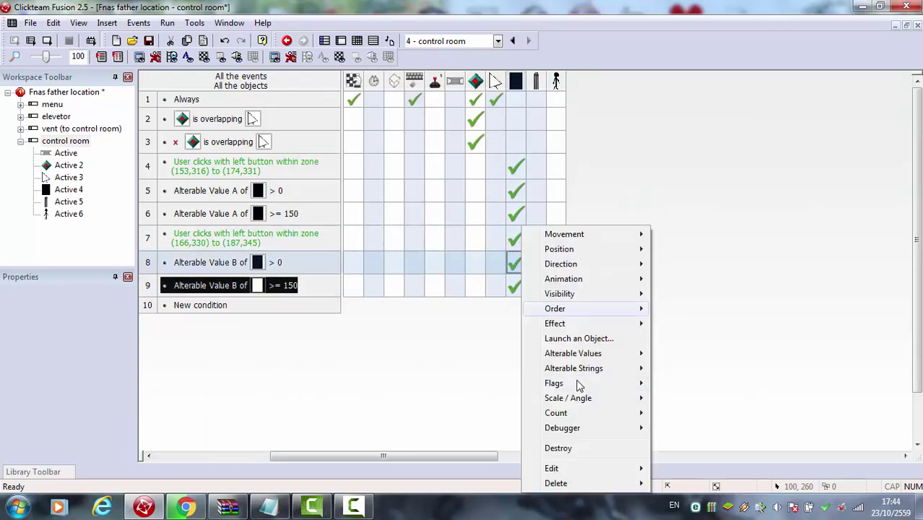
mouse_move(648, 489)
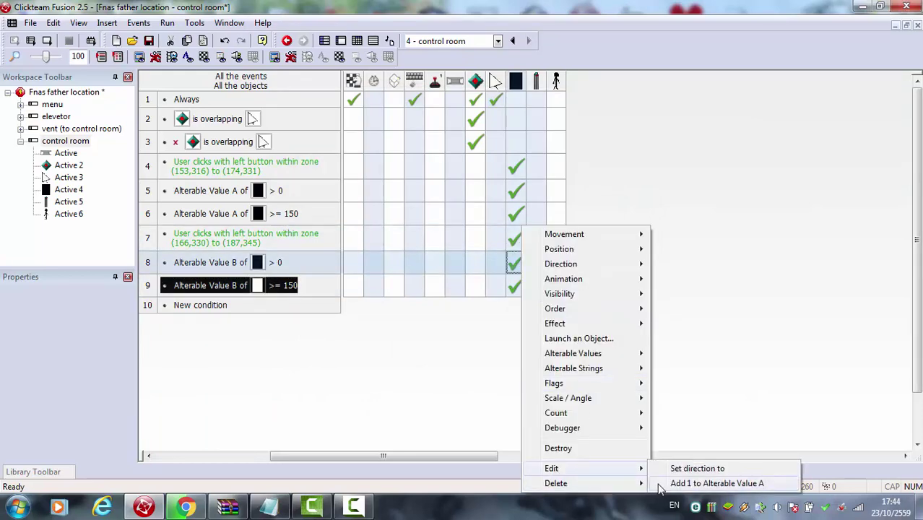
left_click(712, 483)
left_click(350, 145)
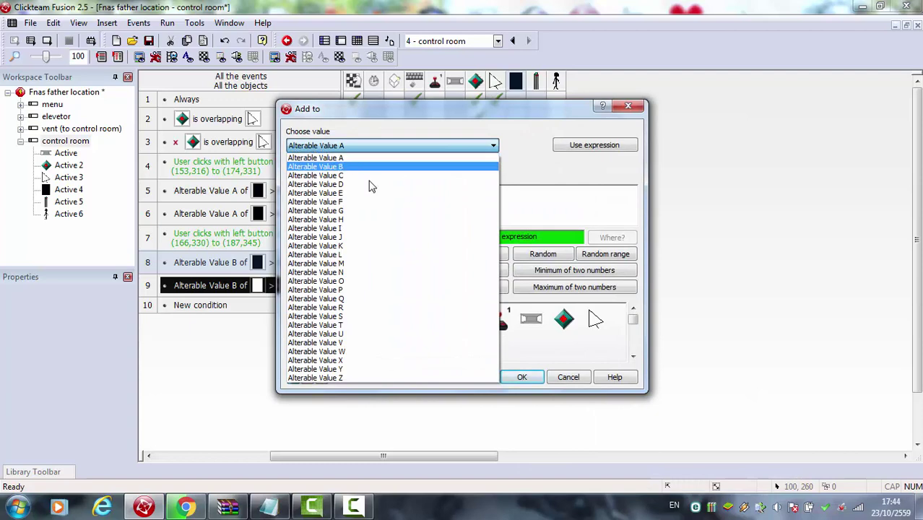
left_click(357, 167)
left_click(521, 377)
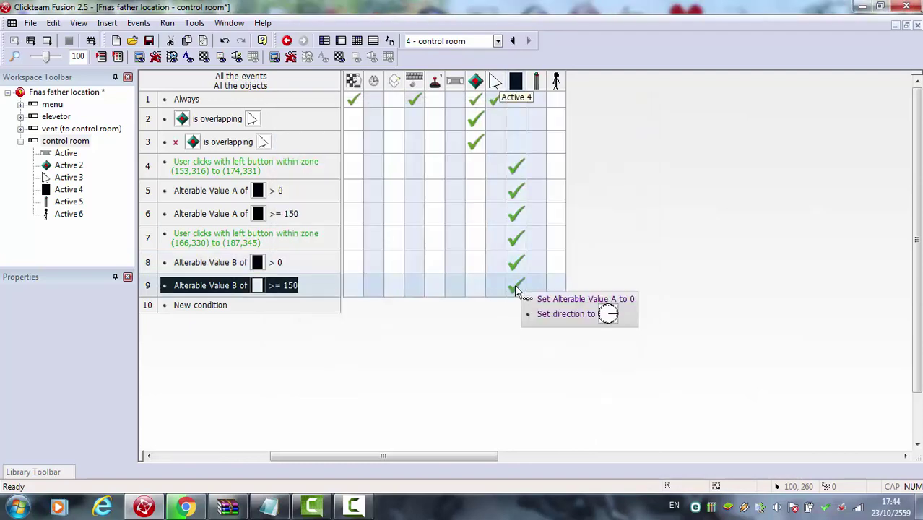
Change Active 4's Set to 0 action in event 9 to use Alterable Value B
right_click(514, 288)
mouse_move(580, 260)
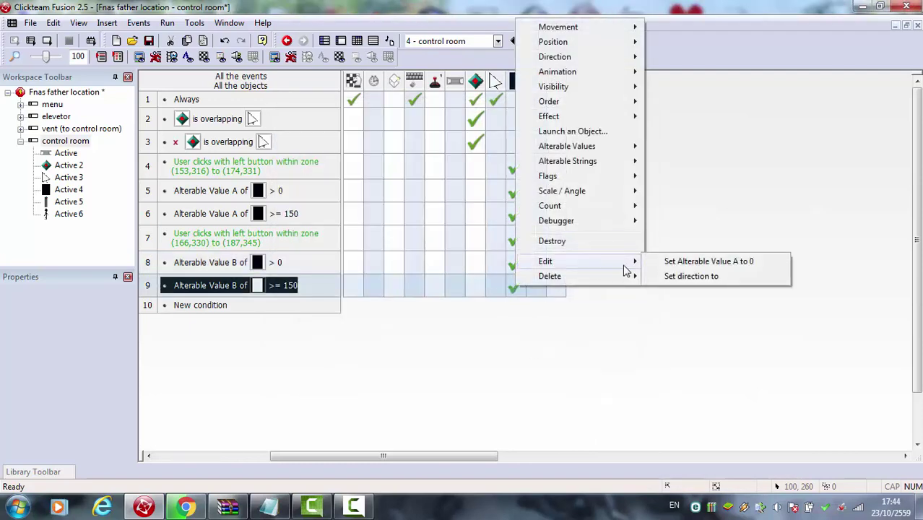
left_click(652, 262)
left_click(419, 145)
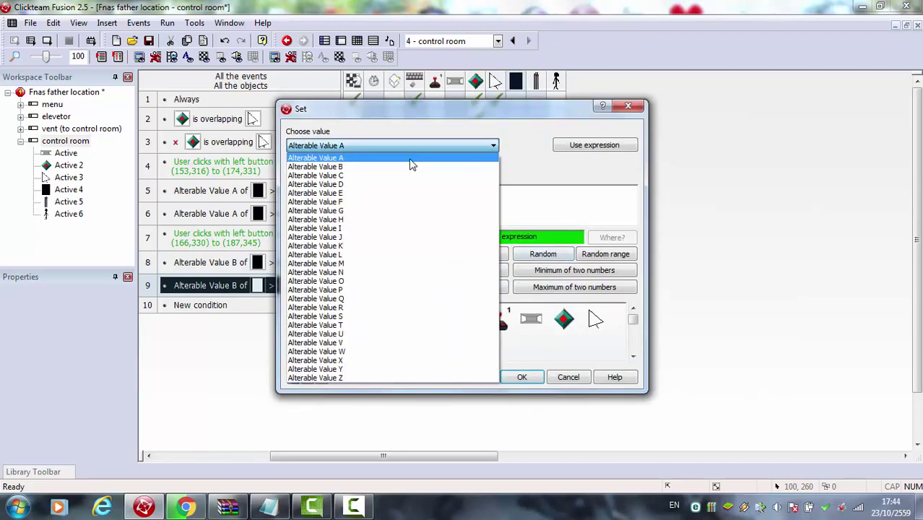
left_click(409, 165)
key("Return")
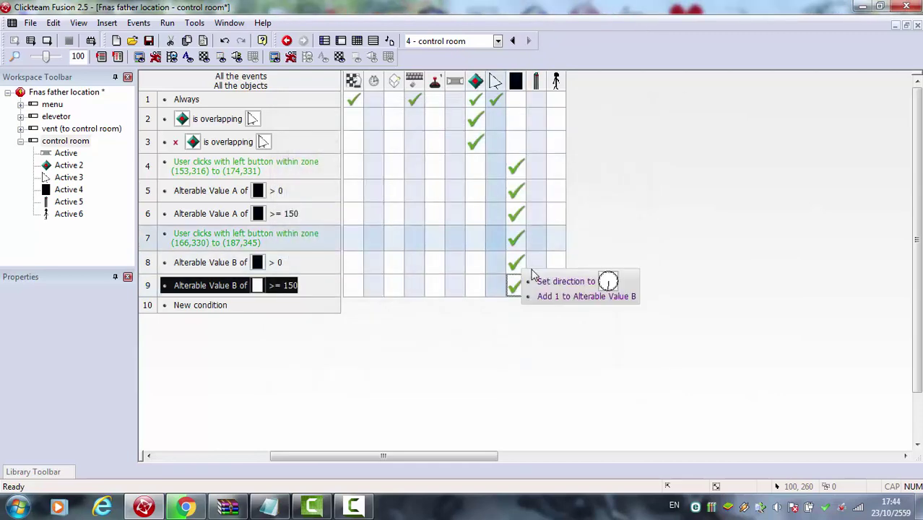
Change Active 4's Set direction action in event 8 to direction 16
right_click(520, 267)
left_click(505, 358)
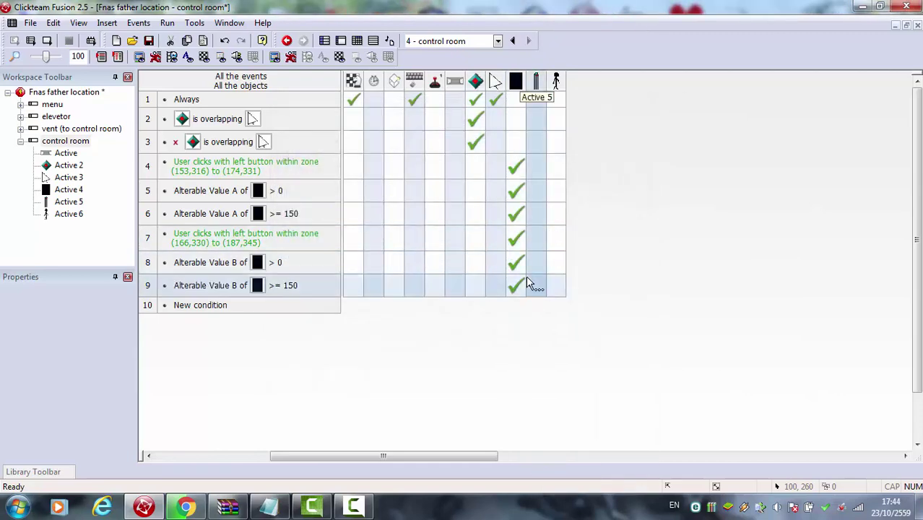
right_click(517, 285)
mouse_move(582, 470)
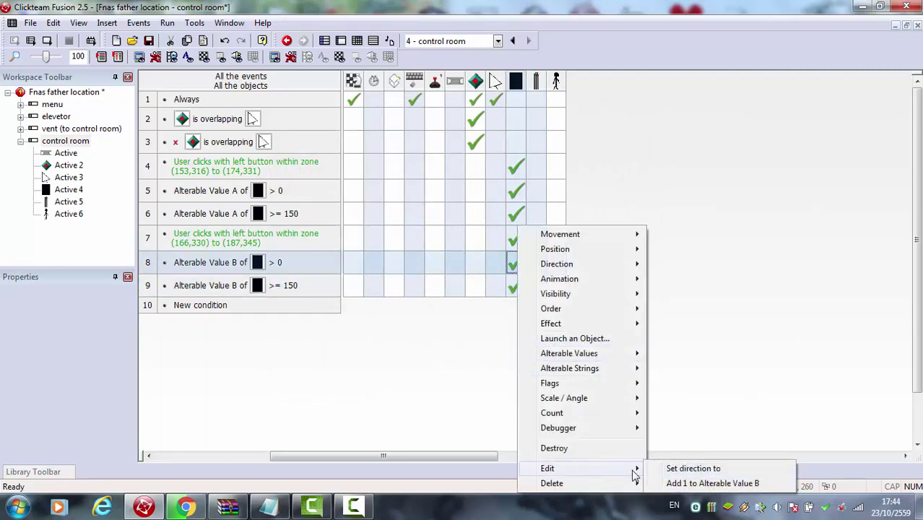
left_click(672, 468)
left_click(368, 247)
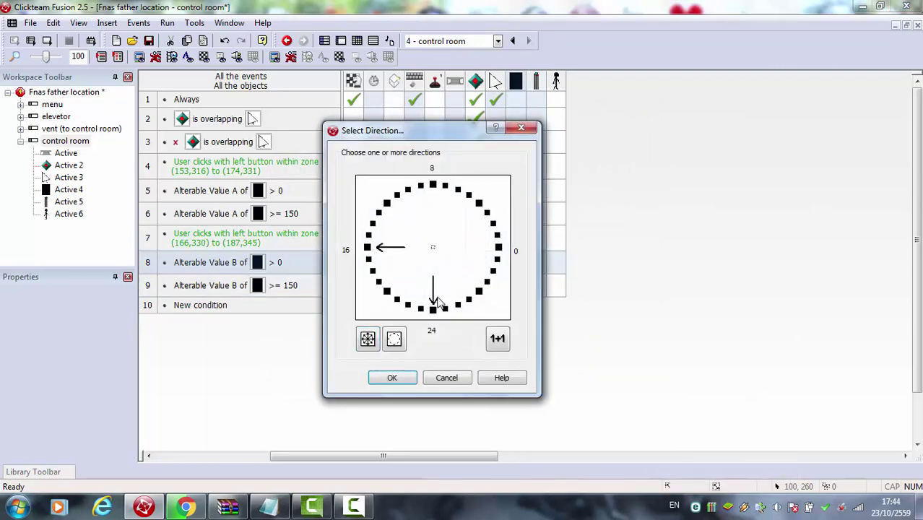
left_click(392, 378)
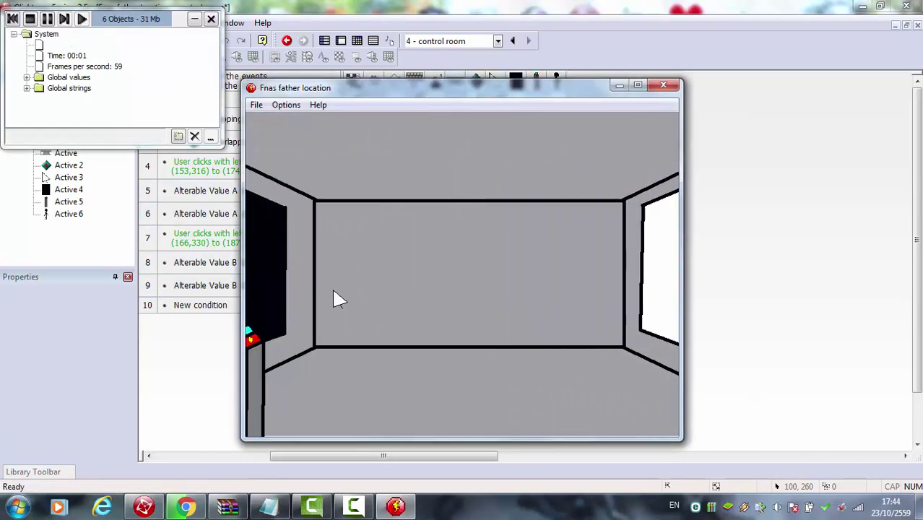
Run the control room frame, try the blue and red pillar buttons, and close the test run
left_click(359, 336)
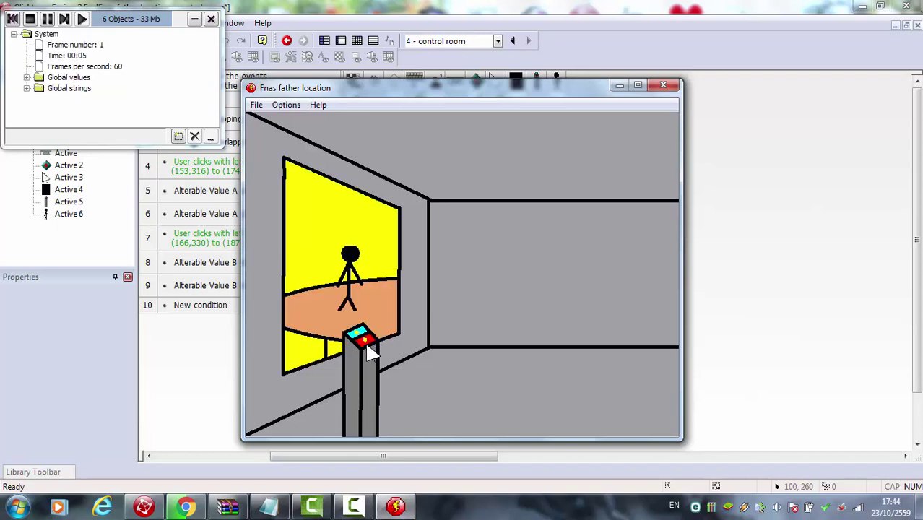
left_click(366, 347)
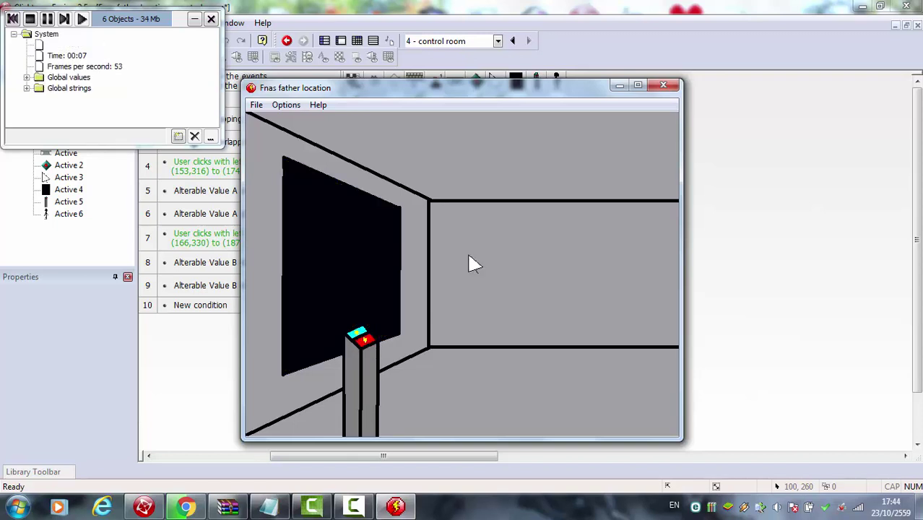
left_click(663, 85)
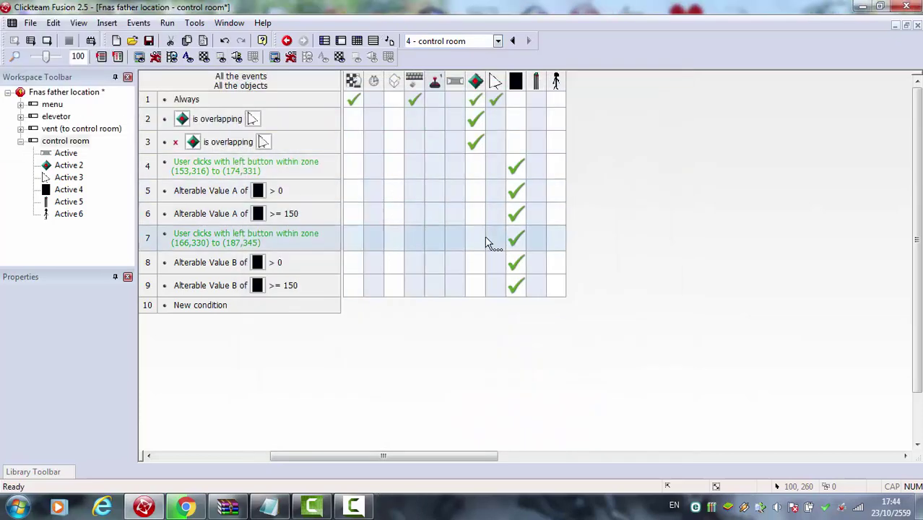
Add visibility actions for Active 6: make it invisible in event 8 and make it reappear in event 9
left_click(554, 264)
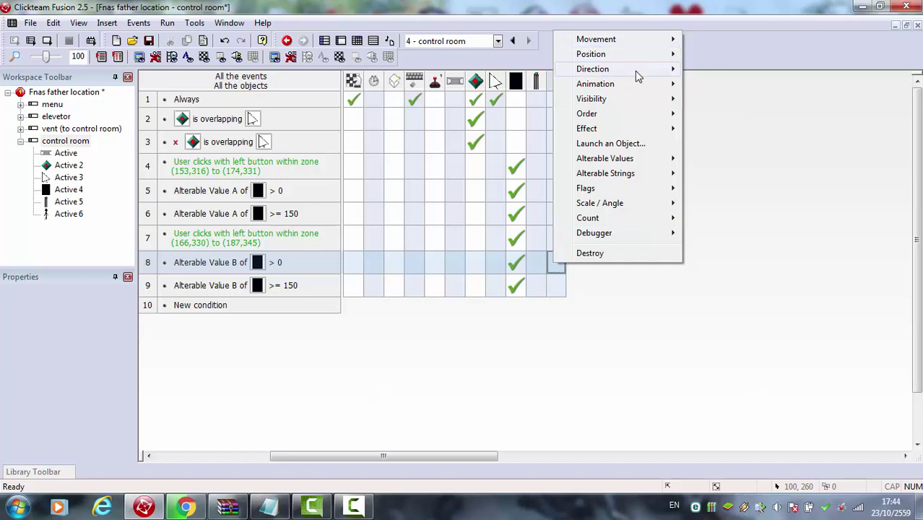
mouse_move(643, 98)
left_click(706, 96)
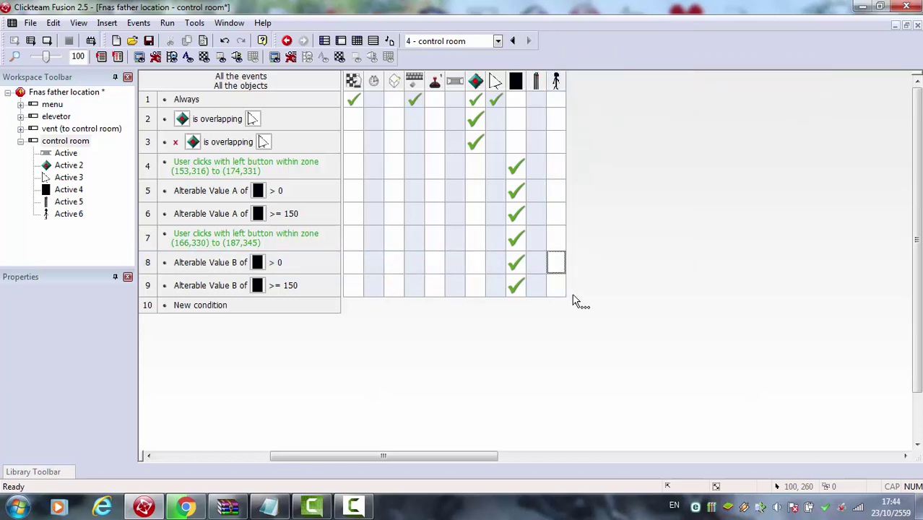
left_click(556, 264)
mouse_move(661, 106)
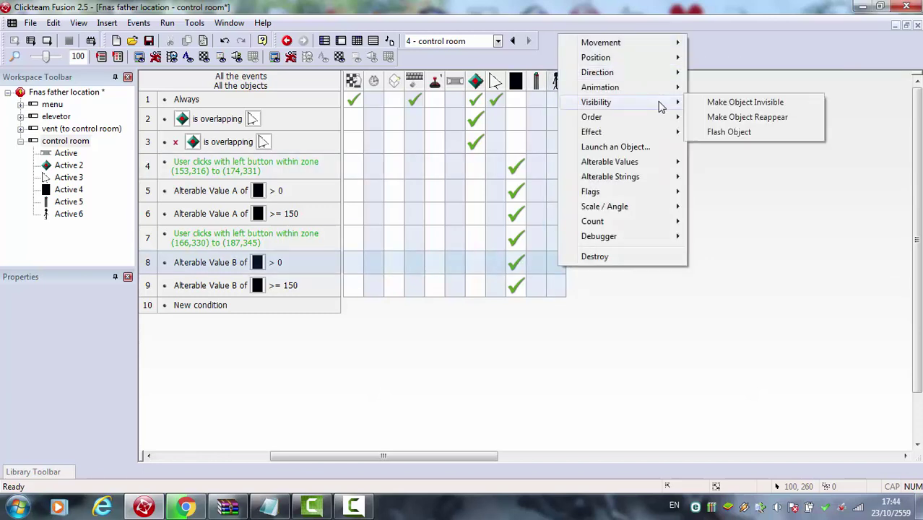
left_click(698, 103)
left_click(561, 291)
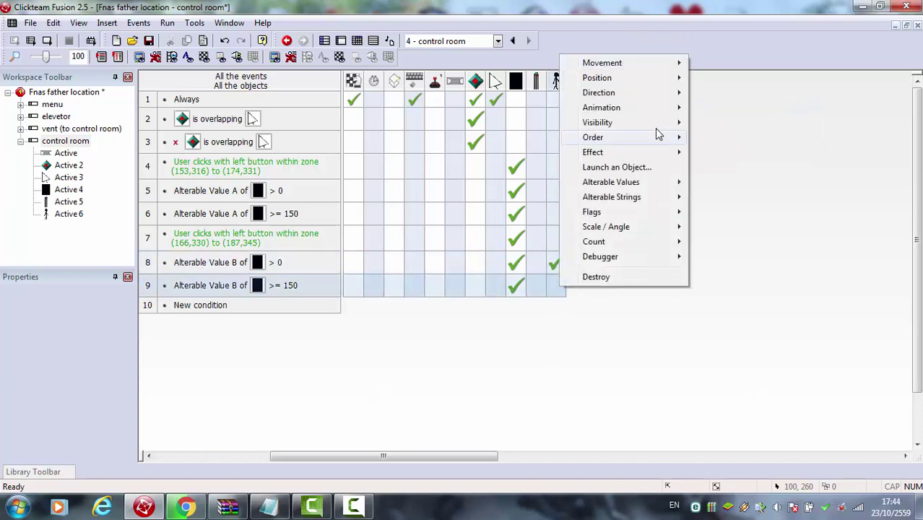
mouse_move(666, 126)
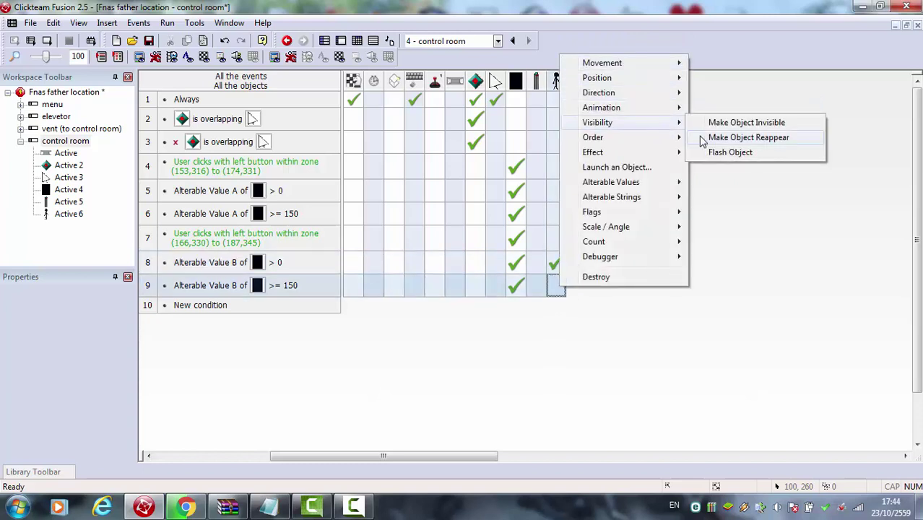
left_click(699, 137)
Run the frame again and test the red pillar button's effect on the window scene
left_click(48, 41)
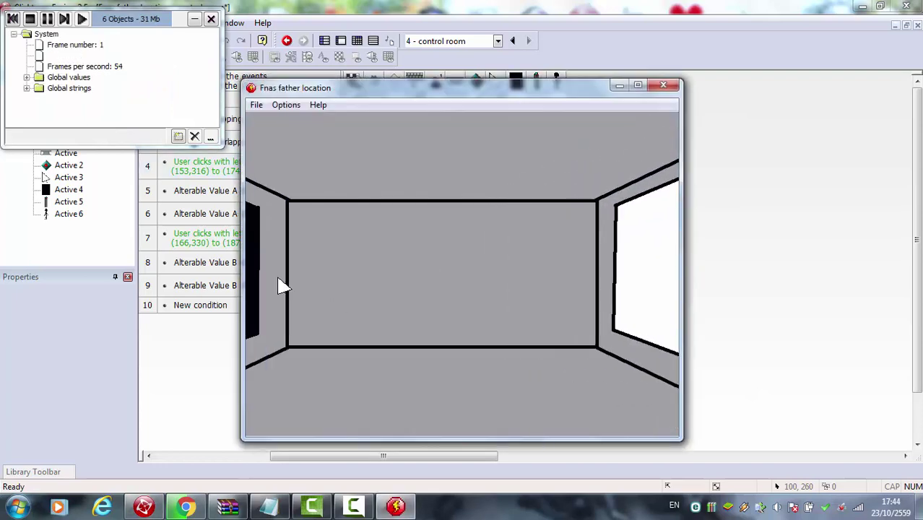
left_click(283, 286)
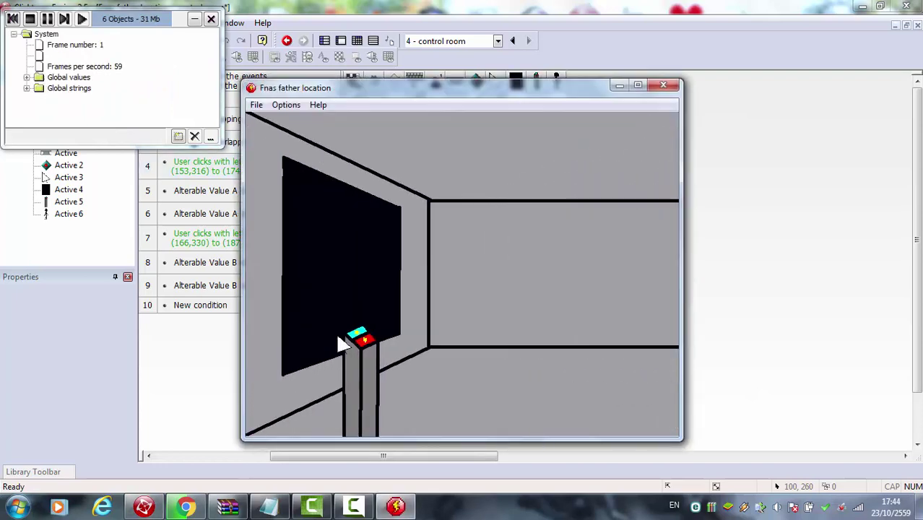
left_click(365, 343)
left_click(366, 344)
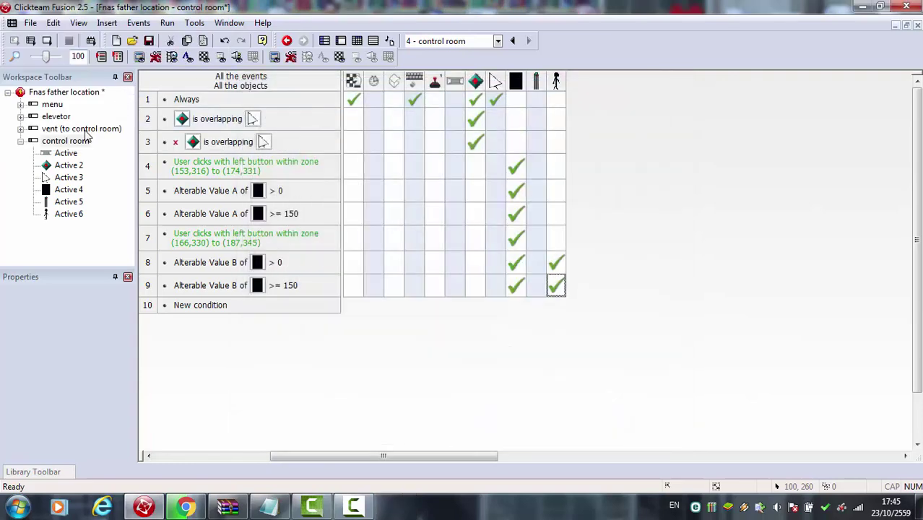
Return to the control room's frame layout, switch to layer 1, and open the Active 6 stick figure's animation for editing
double_click(81, 142)
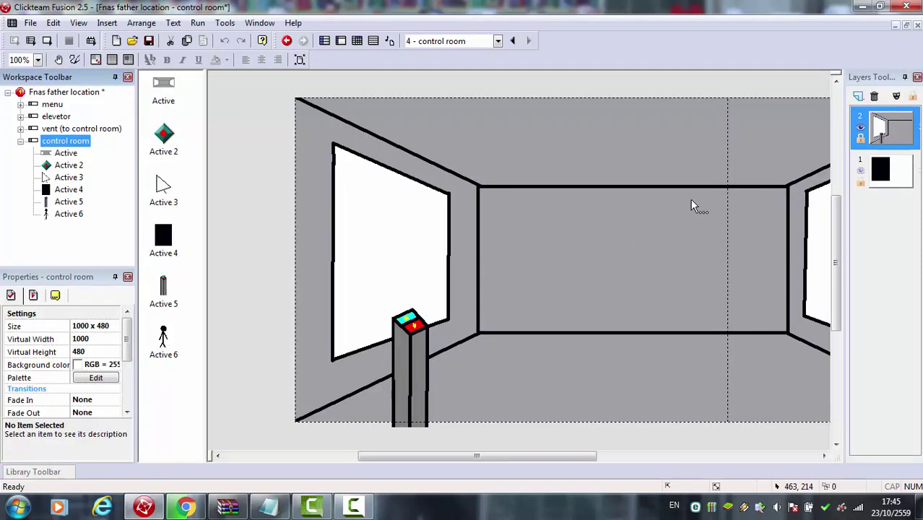
left_click(891, 186)
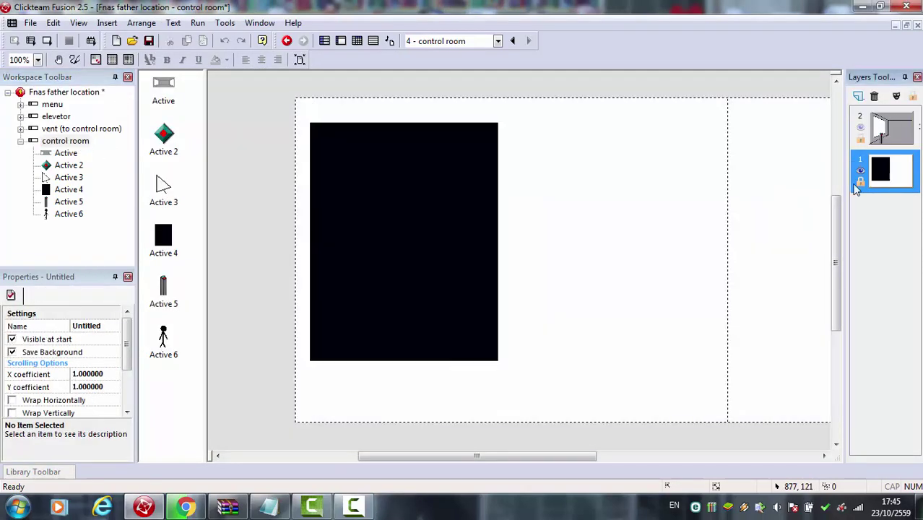
left_click(890, 138)
left_click(894, 189)
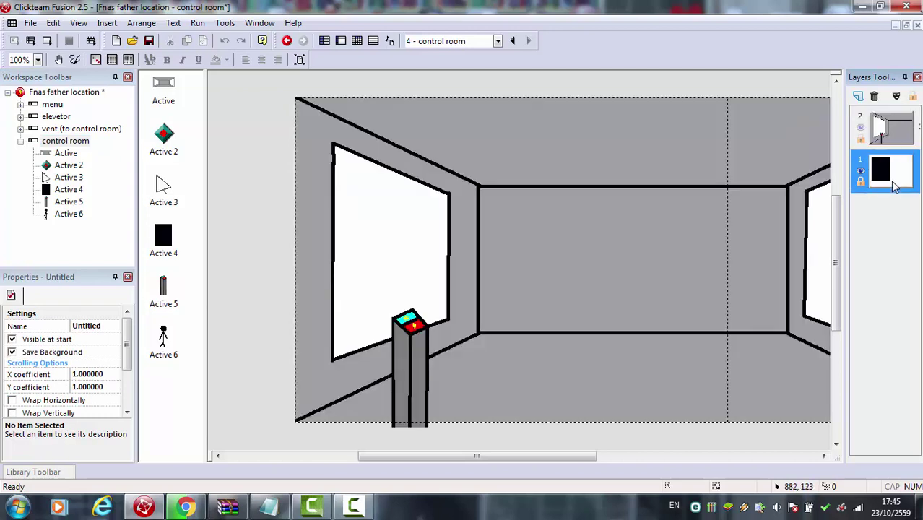
left_click(402, 305)
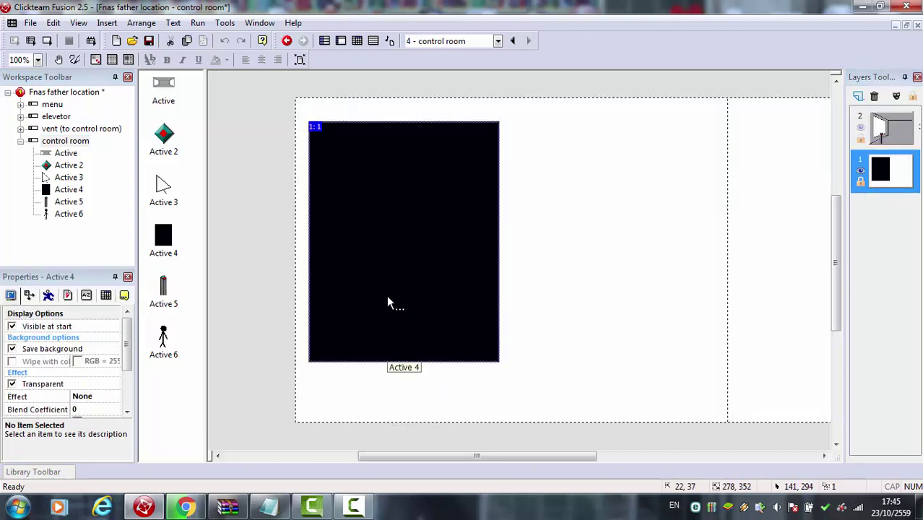
double_click(279, 393)
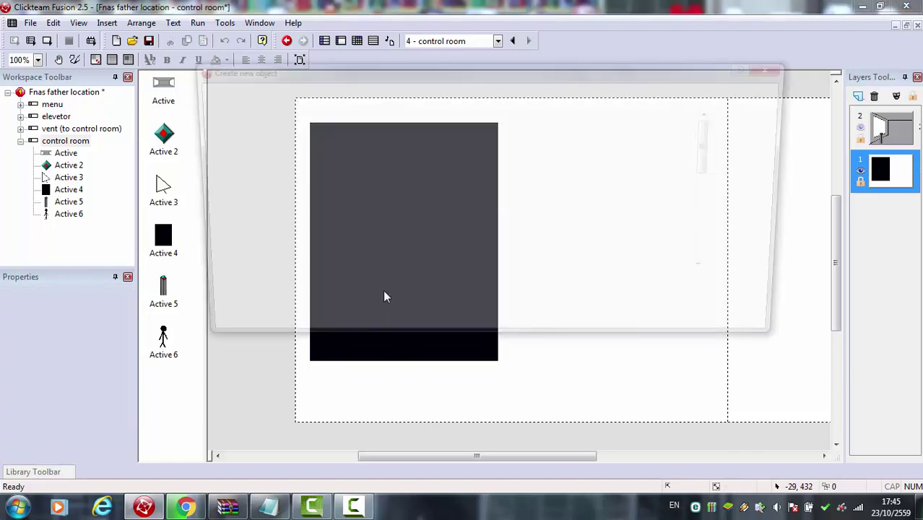
left_click(779, 67)
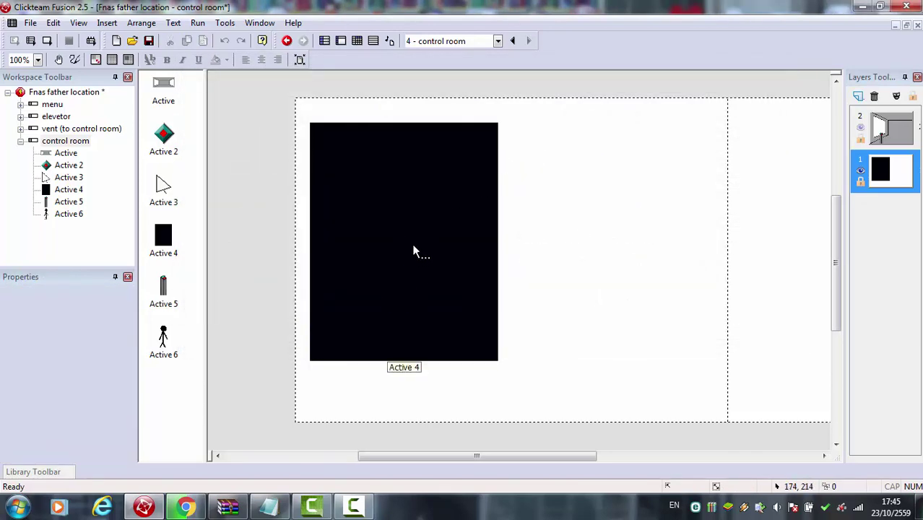
double_click(406, 262)
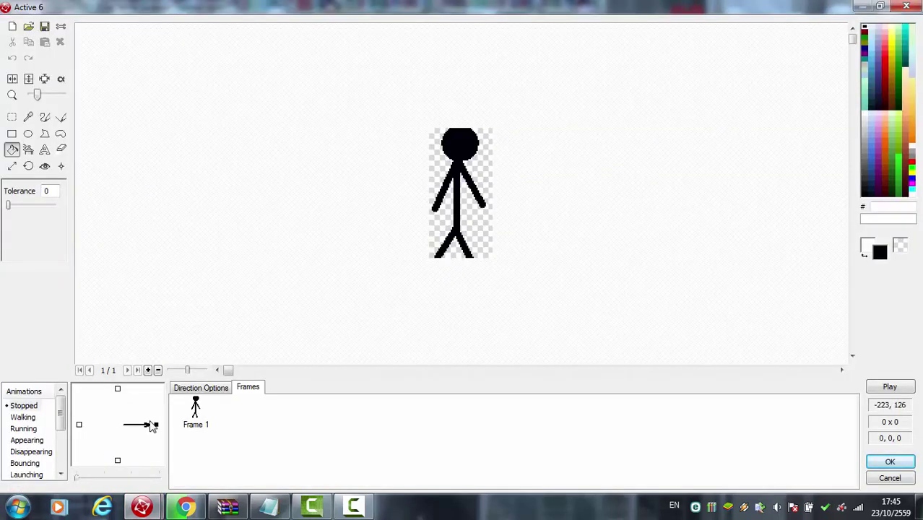
Copy the stick figure from the right-facing direction of the Stopped animation into the downward direction
right_click(159, 424)
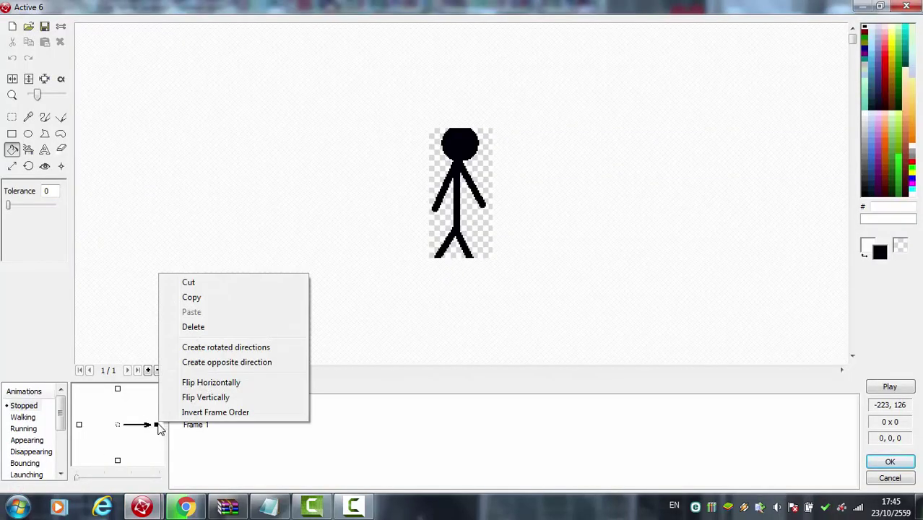
left_click(233, 296)
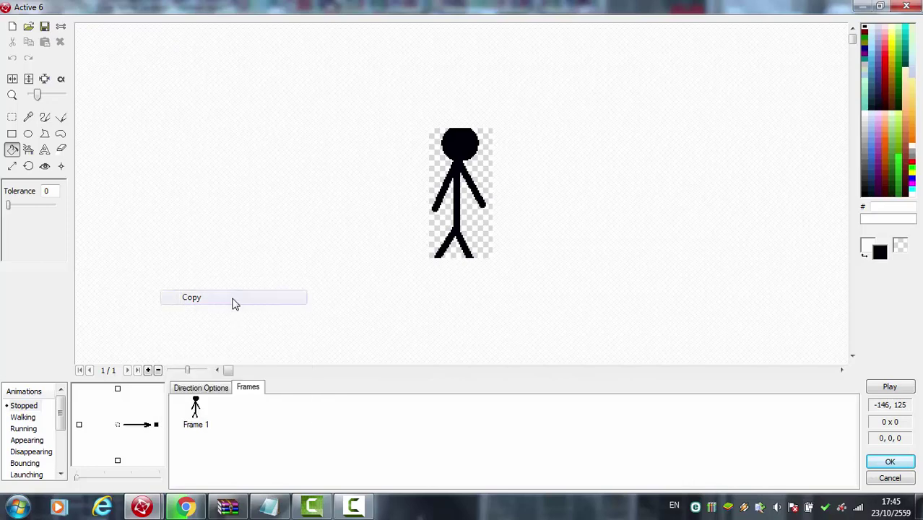
left_click(118, 461)
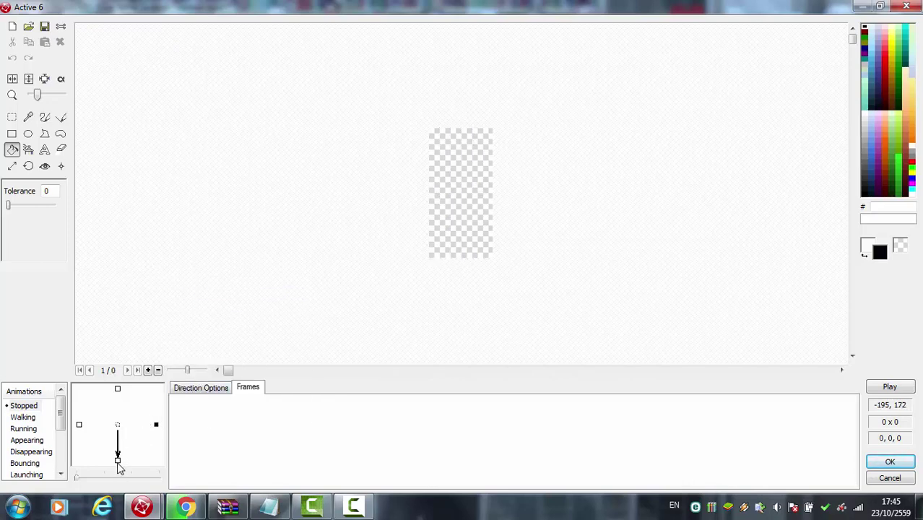
right_click(119, 463)
left_click(206, 350)
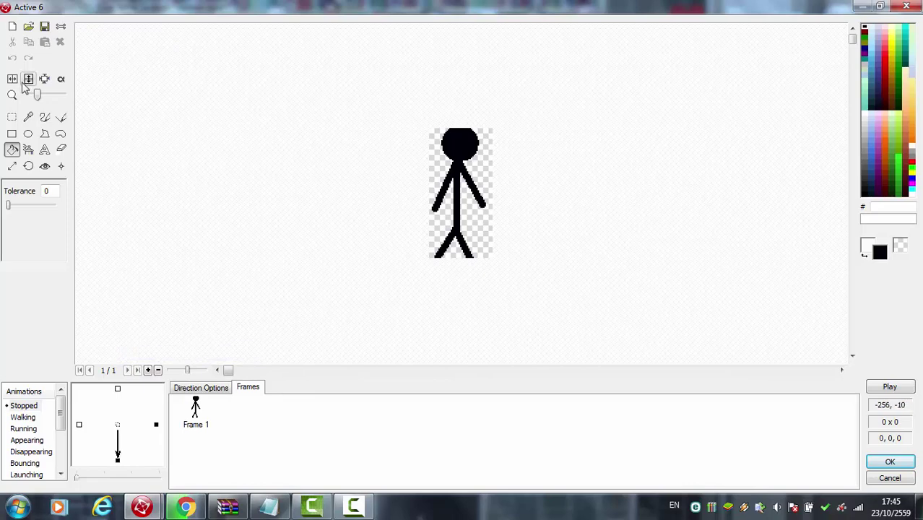
Add a second frame to the downward direction and erase the stick figure's left-hand arm in it
left_click(13, 117)
left_click_drag(392, 161, 174, 362)
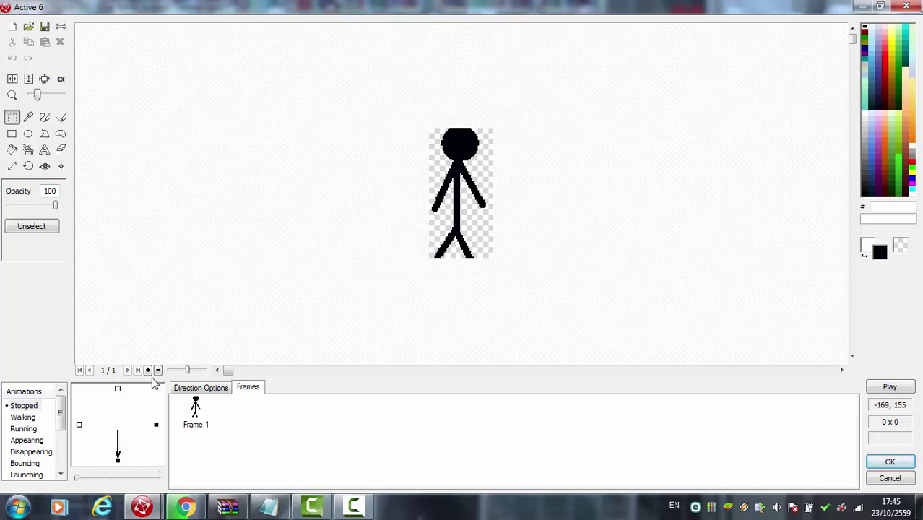
left_click(148, 369)
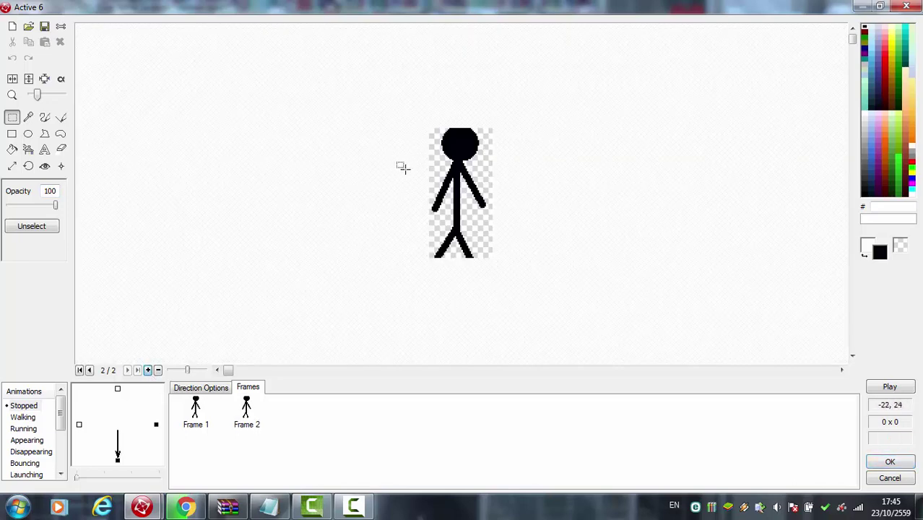
left_click_drag(399, 160, 449, 211)
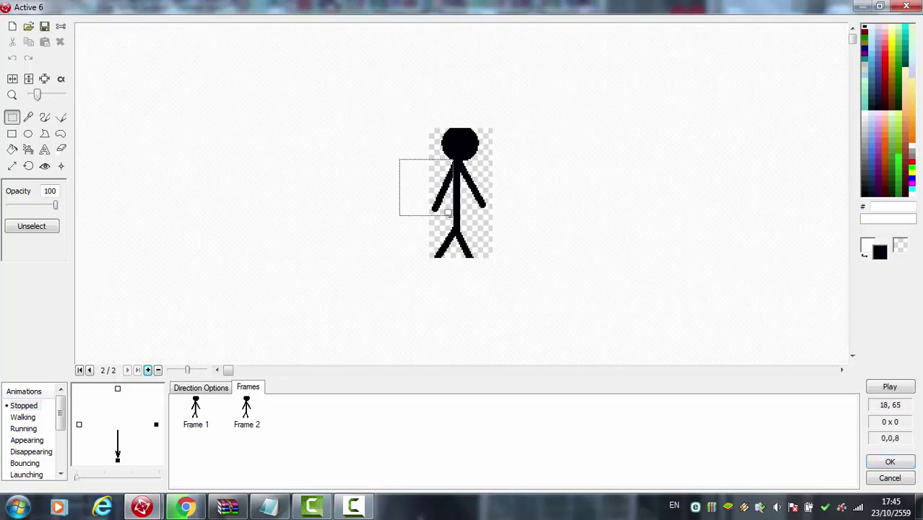
key("Delete")
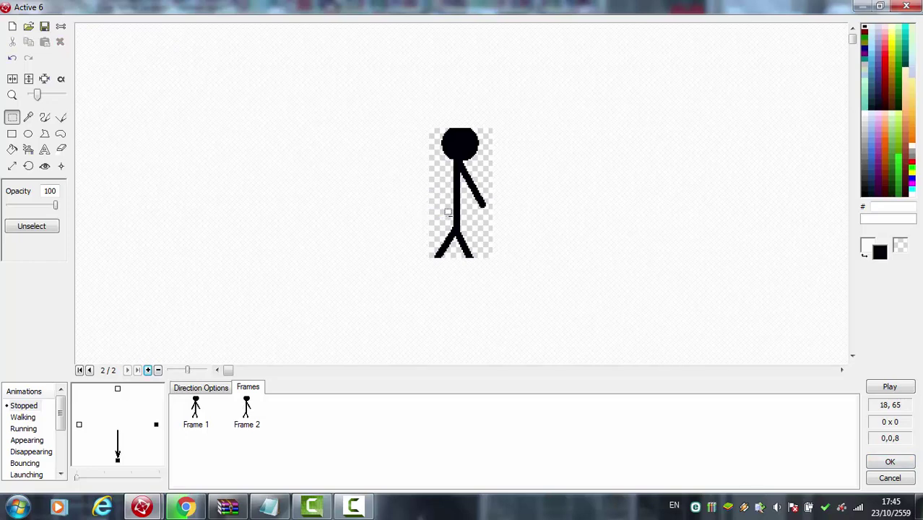
Draw a raised left-hand arm beside the head in frame 2 with a size 5 line, and return to frame 1
left_click(63, 119)
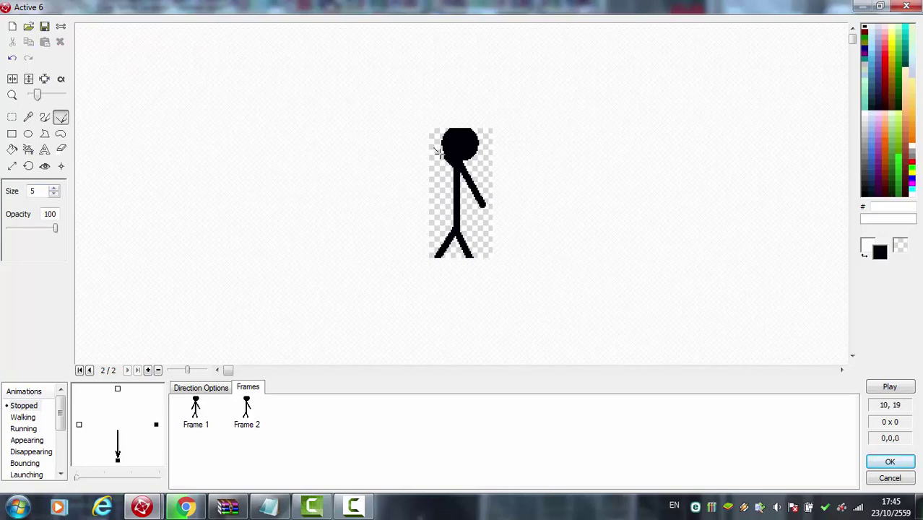
left_click_drag(451, 164, 425, 159)
left_click_drag(451, 164, 431, 124)
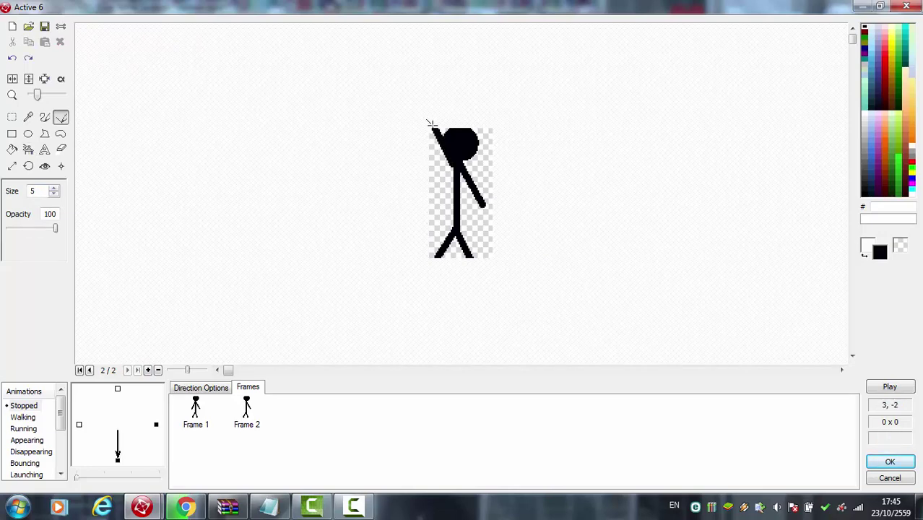
left_click(246, 412)
left_click(192, 412)
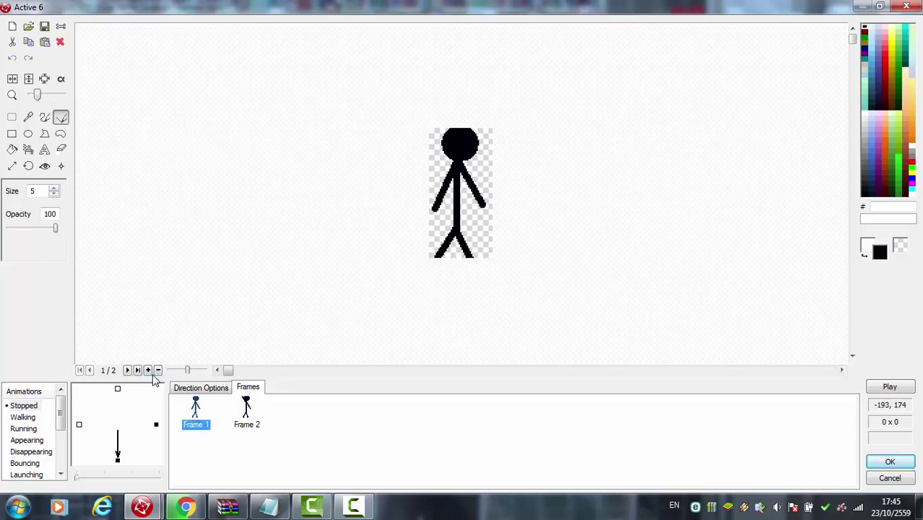
Copy frame 1 of the stick figure's downward animation and paste it as a third frame
right_click(197, 434)
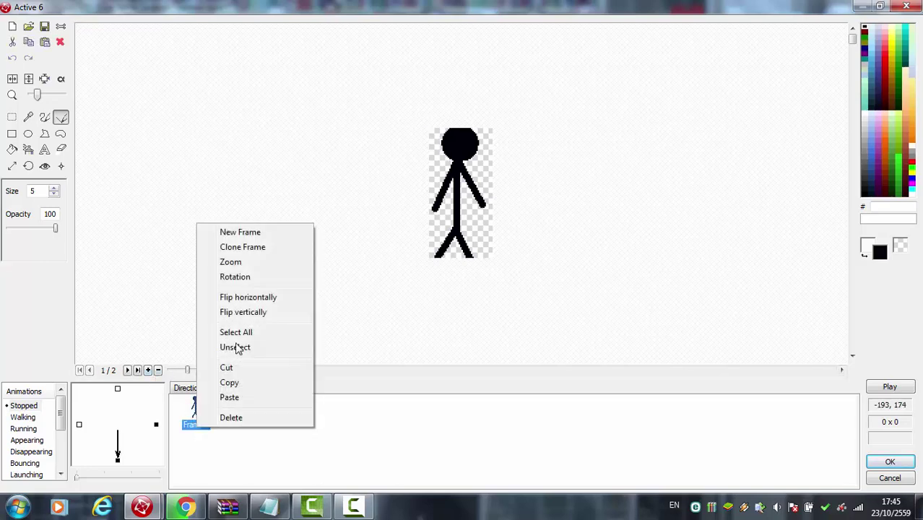
left_click(258, 383)
right_click(279, 424)
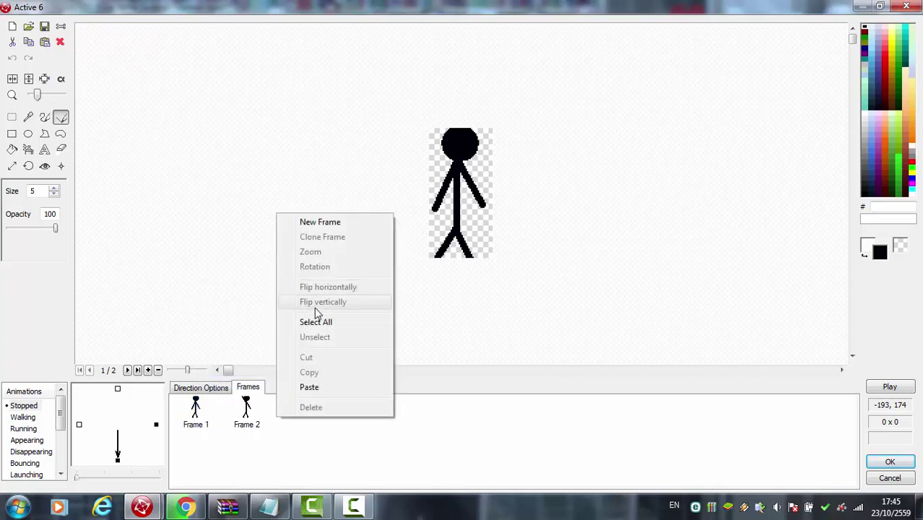
left_click(317, 390)
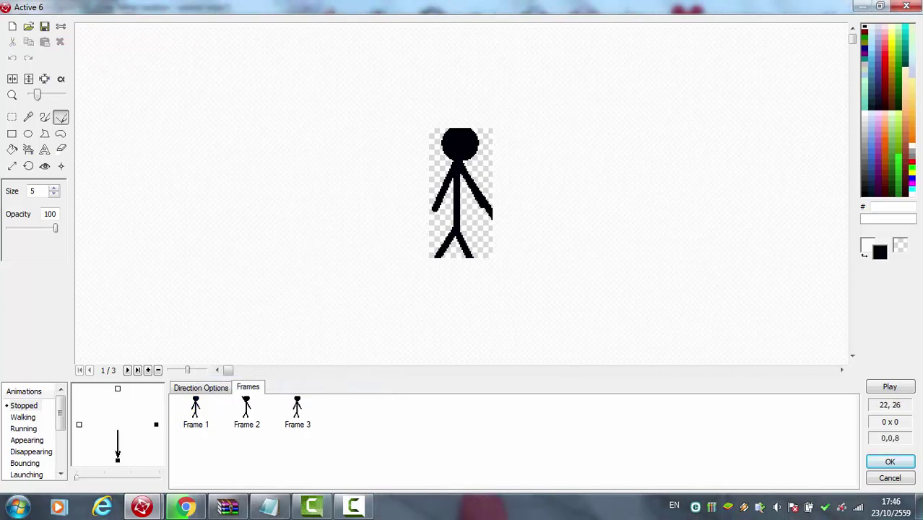
Undo the stray stroke in frame 1, erase the right-hand arm and redraw it raised beside the head
key("ctrl+z")
left_click(12, 118)
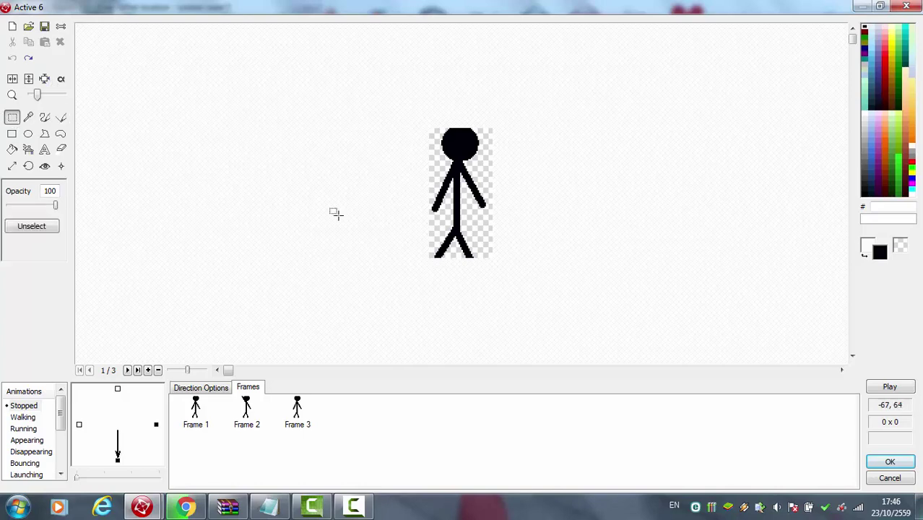
left_click_drag(502, 214, 458, 159)
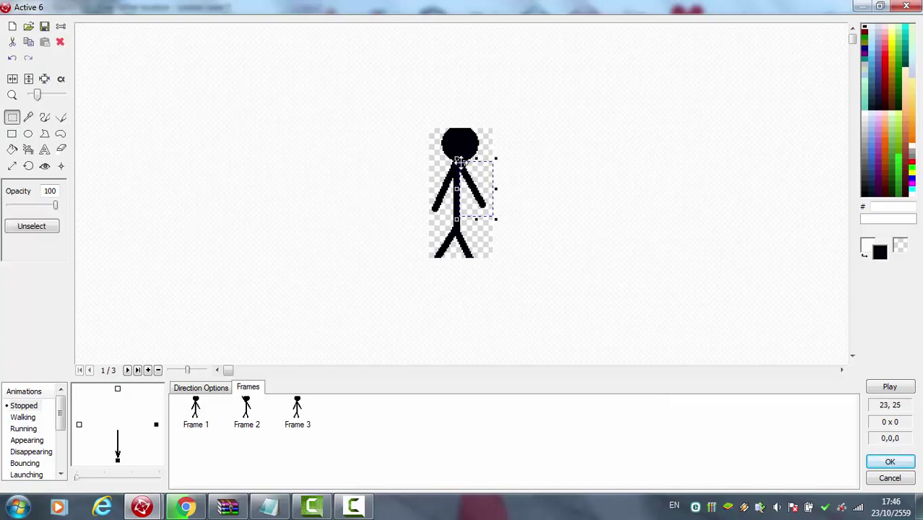
key("Delete")
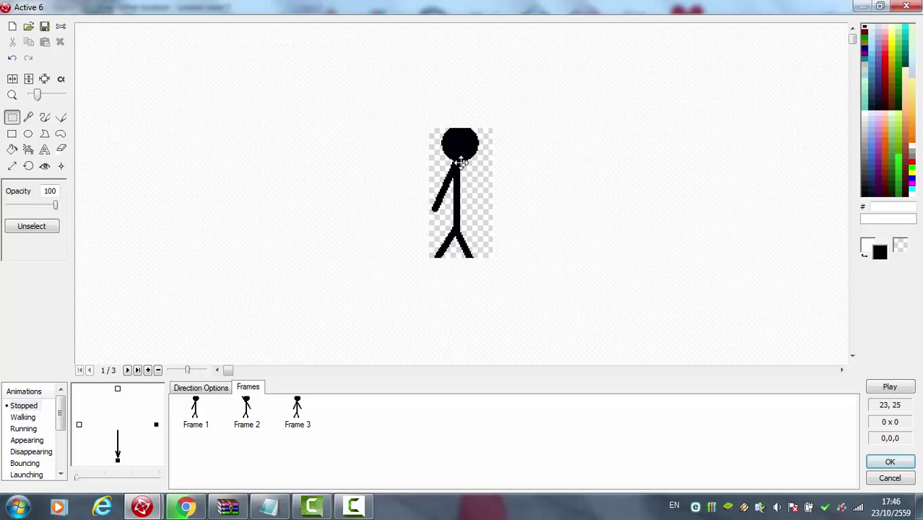
left_click(61, 117)
left_click_drag(476, 148, 494, 127)
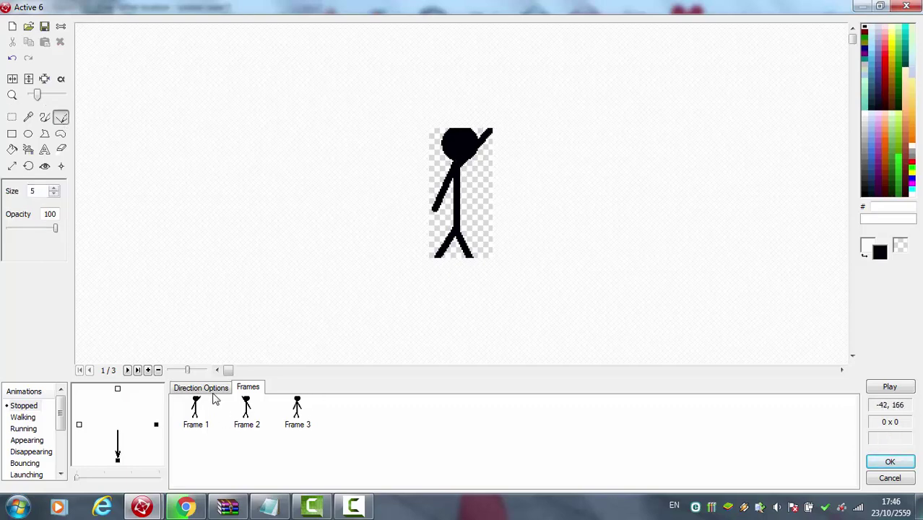
Delete frame 3 from the downward Stopped animation
left_click(297, 411)
key("Delete")
key("Return")
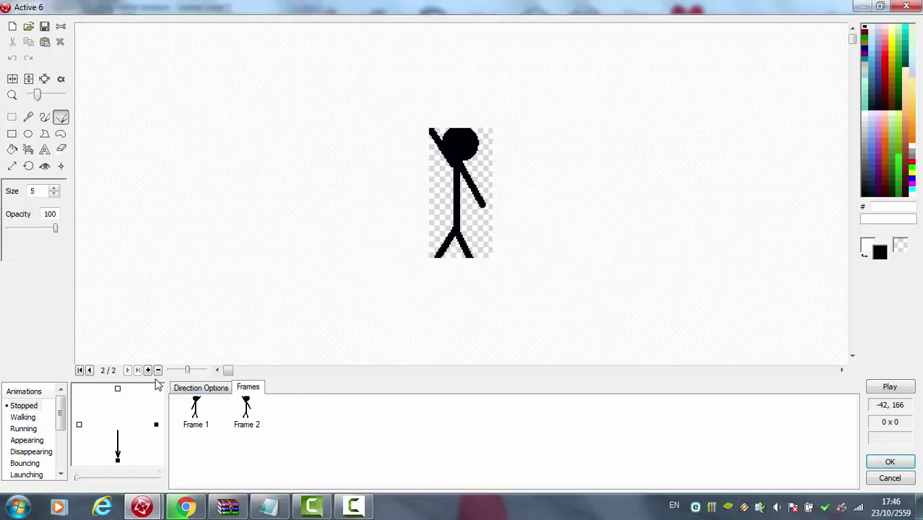
Make the downward Stopped animation loop at speed 20 and accept the changes to the object
left_click(198, 391)
left_click(277, 420)
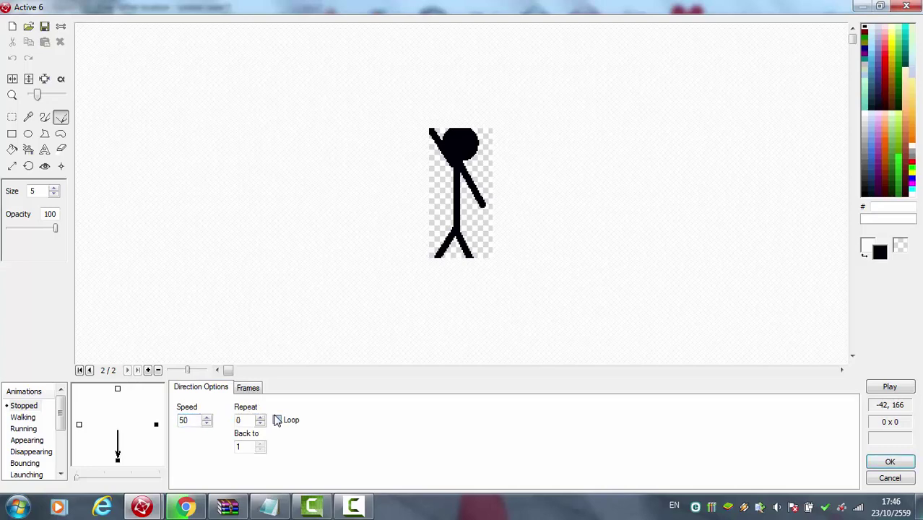
left_click(890, 388)
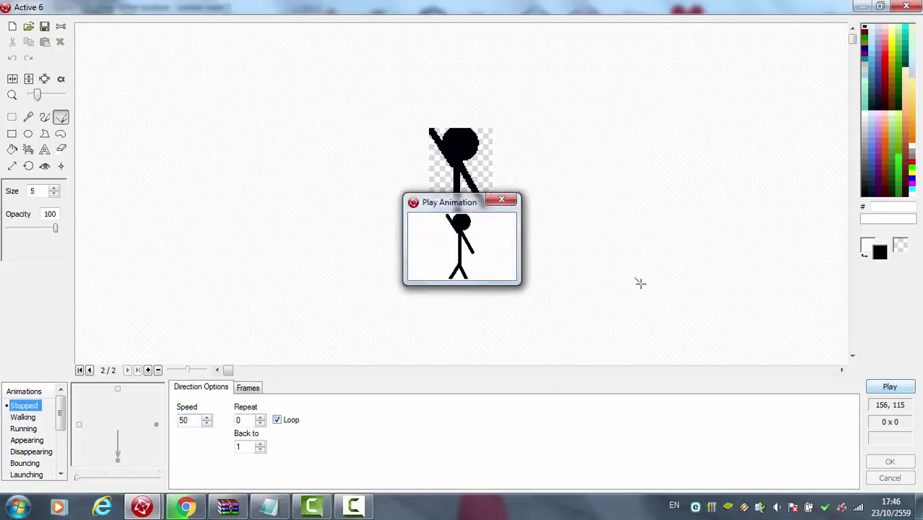
left_click(502, 202)
left_click(185, 419)
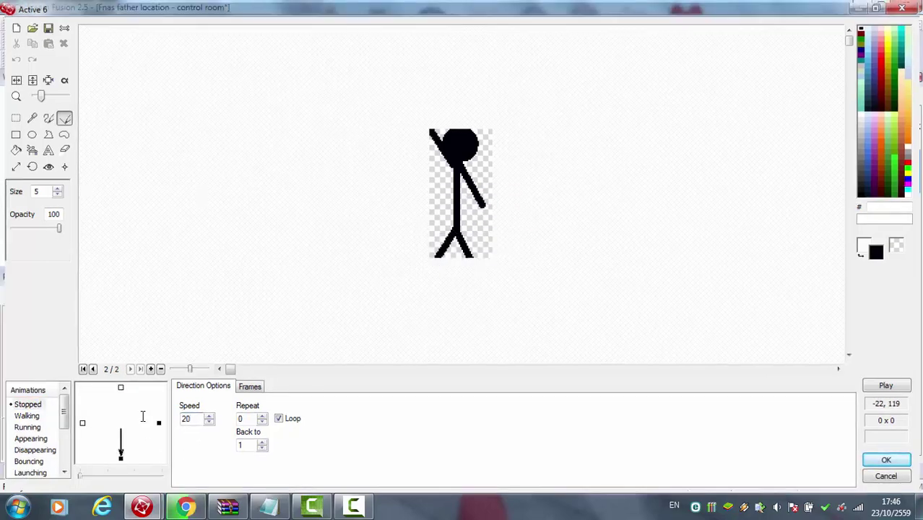
key("Return")
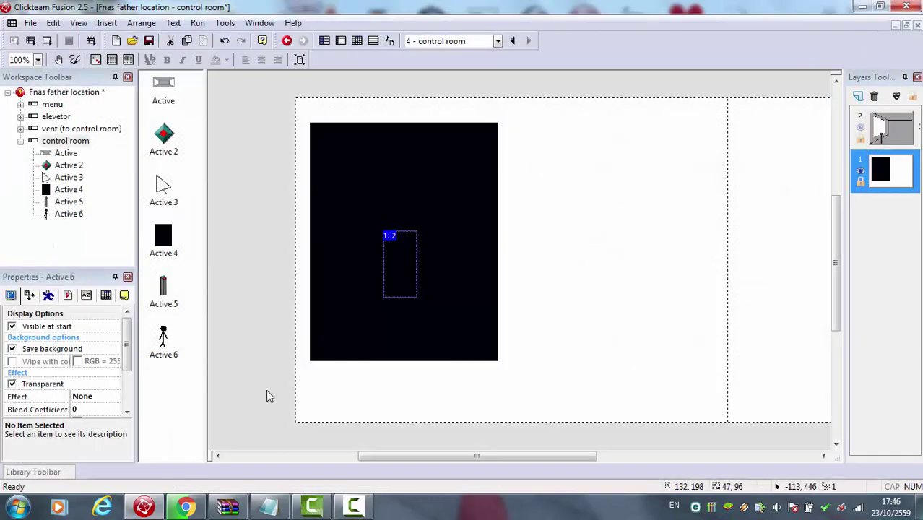
Reopen Active 6 for editing and preview its downward Stopped animation
double_click(403, 247)
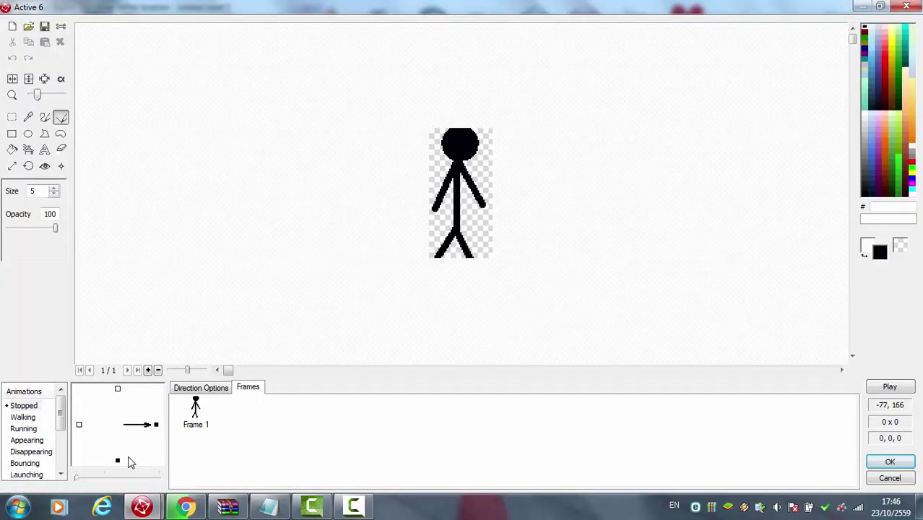
left_click(118, 460)
left_click(236, 427)
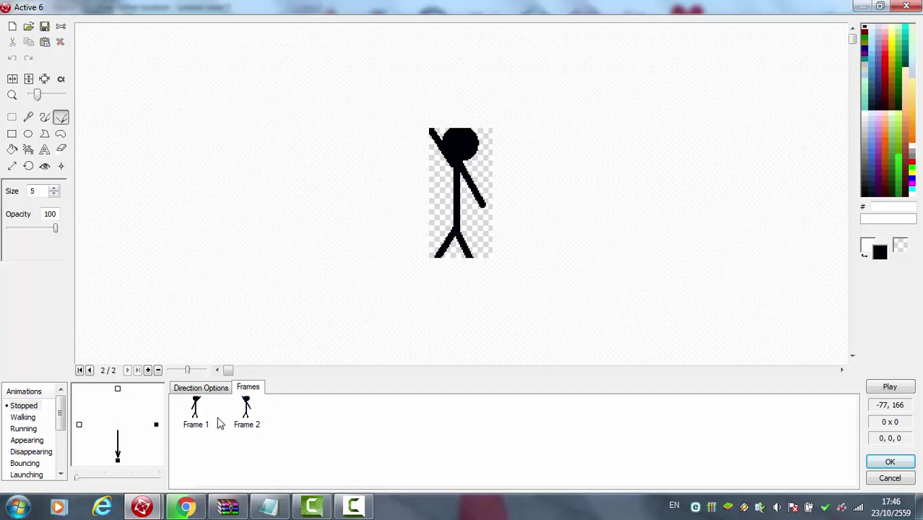
left_click(889, 387)
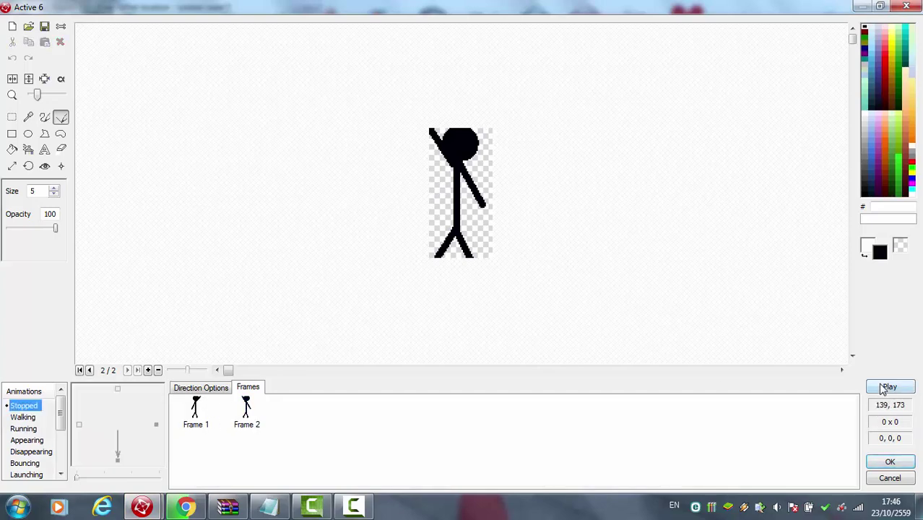
left_click(501, 203)
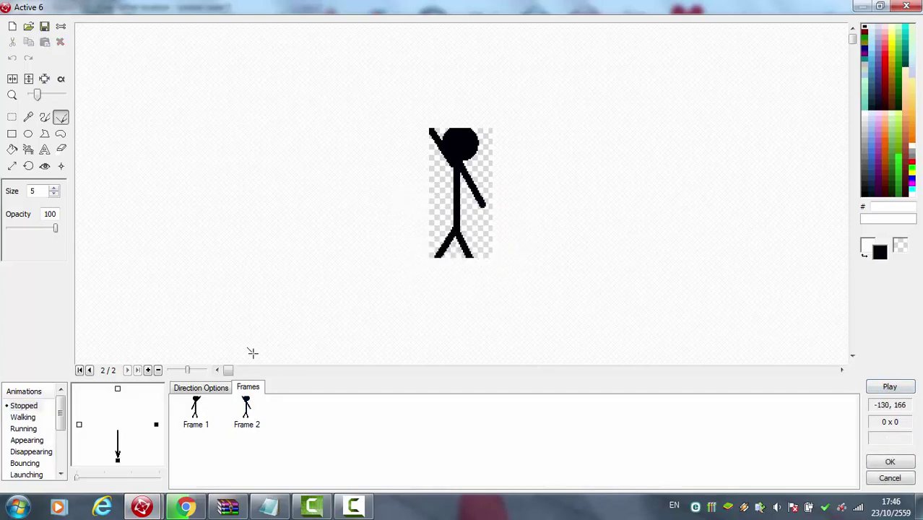
In frame 1, erase the left-hand leg and redraw it stretched out horizontally from the hip
left_click(196, 412)
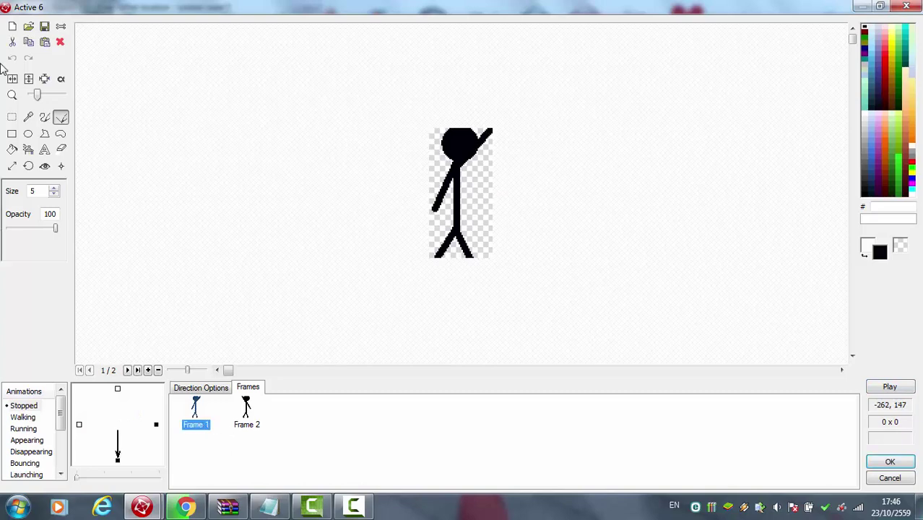
left_click(11, 117)
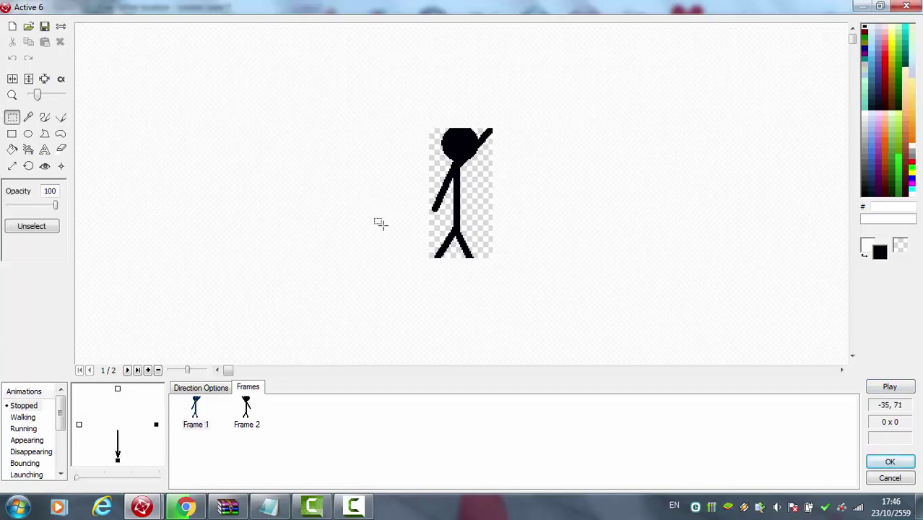
left_click_drag(393, 226, 454, 267)
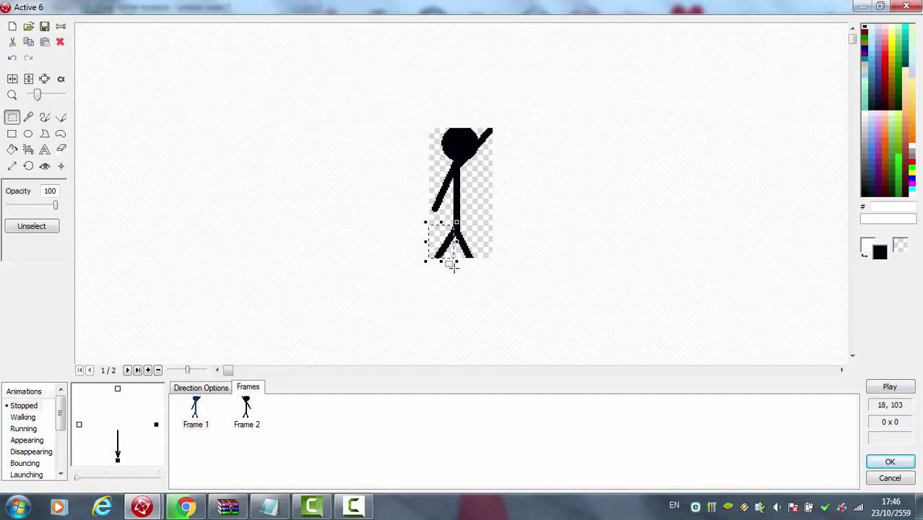
key("Delete")
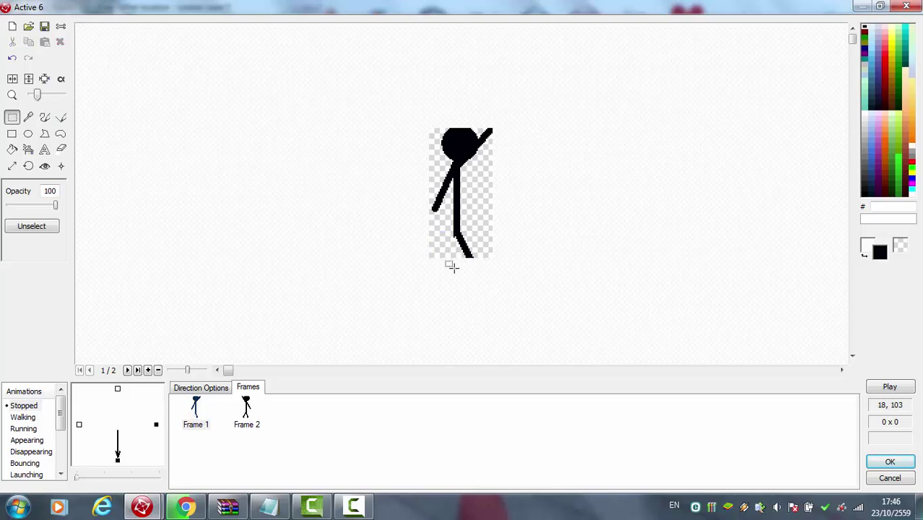
left_click(61, 120)
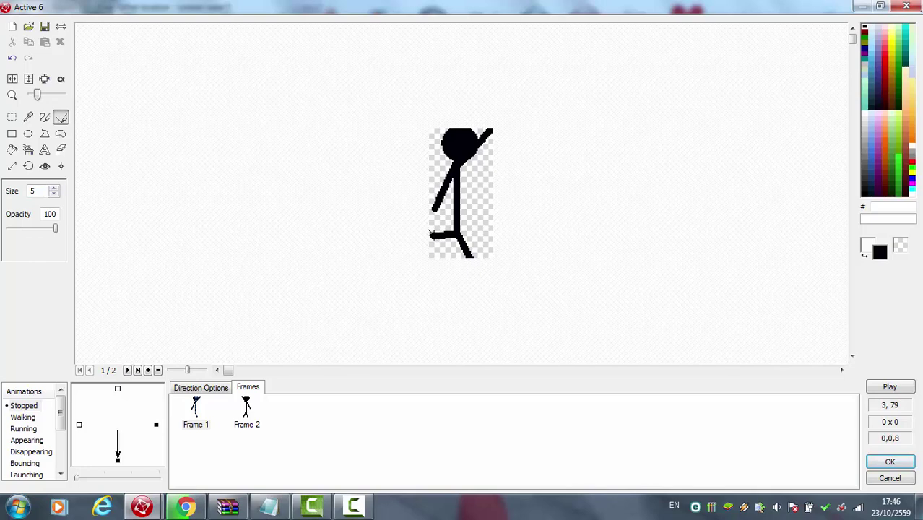
In frame 2, erase the right-hand leg and redraw it stretched out horizontally from the hip
left_click(244, 427)
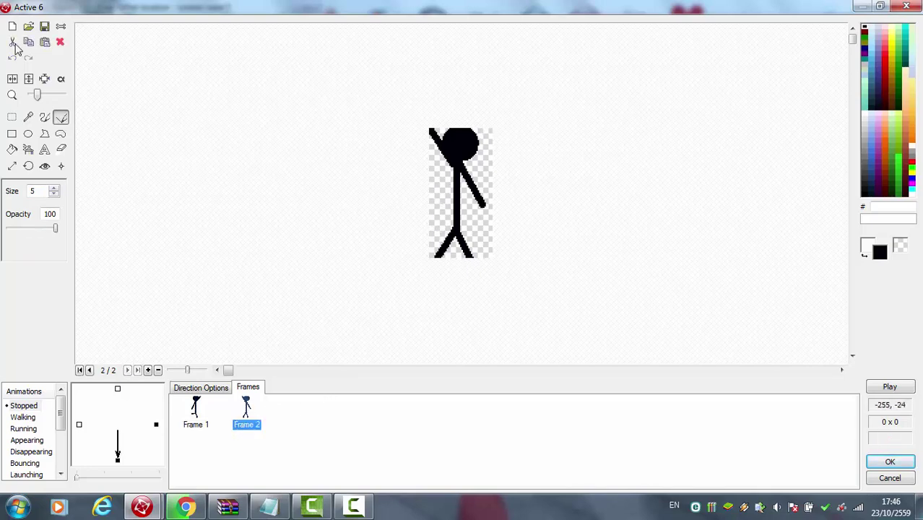
left_click(12, 117)
left_click_drag(484, 284, 455, 220)
key("Delete")
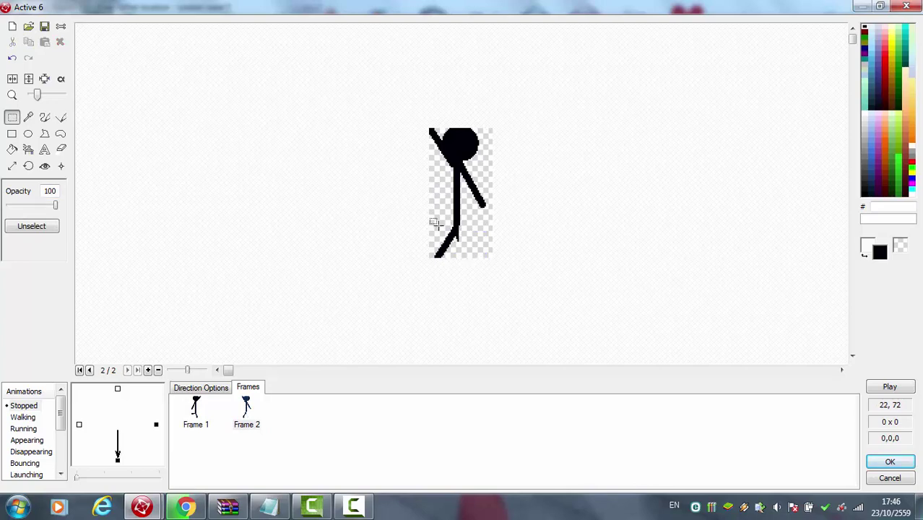
left_click(61, 117)
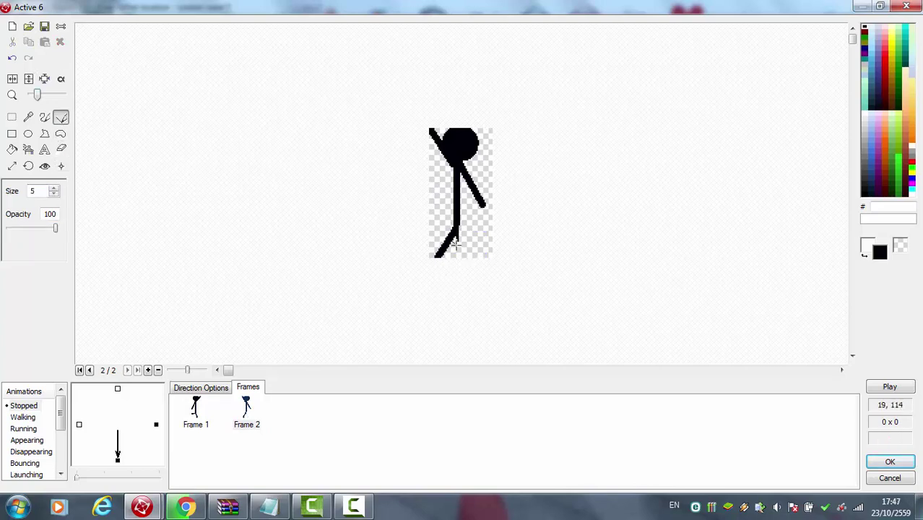
left_click_drag(455, 235, 490, 235)
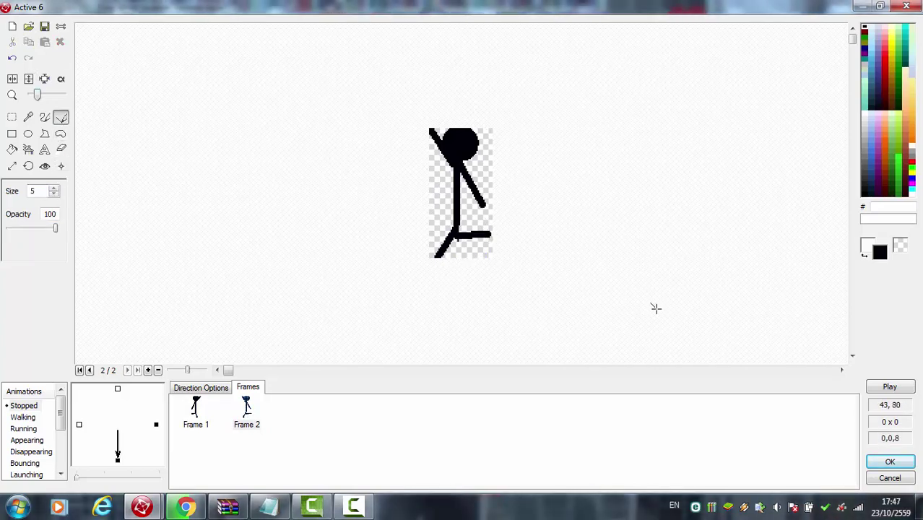
Accept the edited stick figure animation after previewing it and open the control room's event editor
left_click(889, 386)
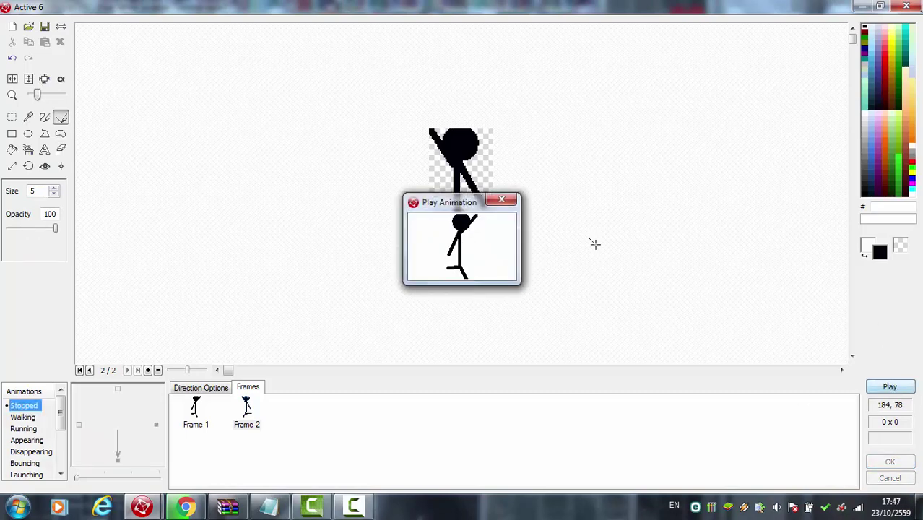
left_click(500, 201)
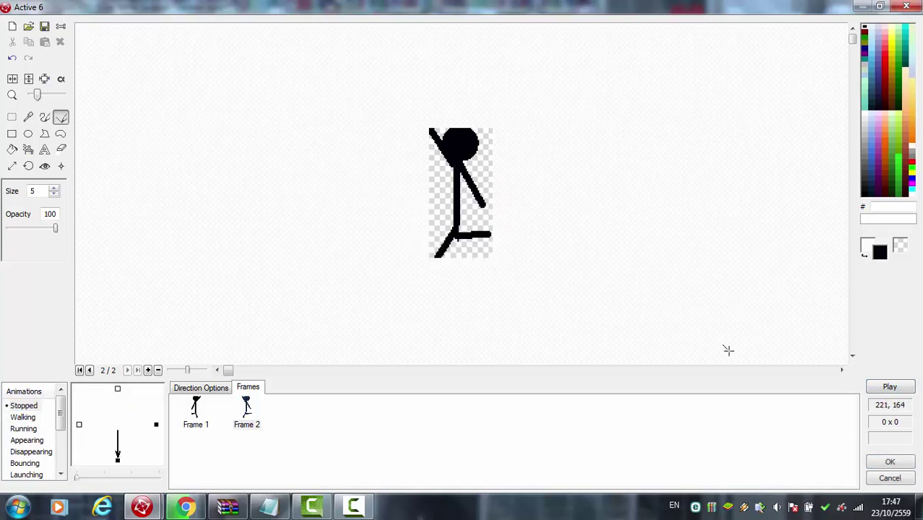
left_click(890, 462)
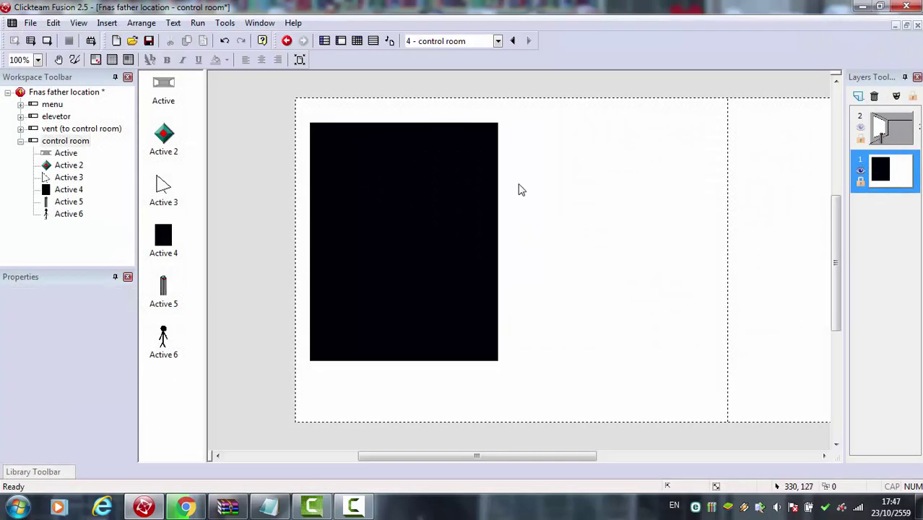
left_click(356, 40)
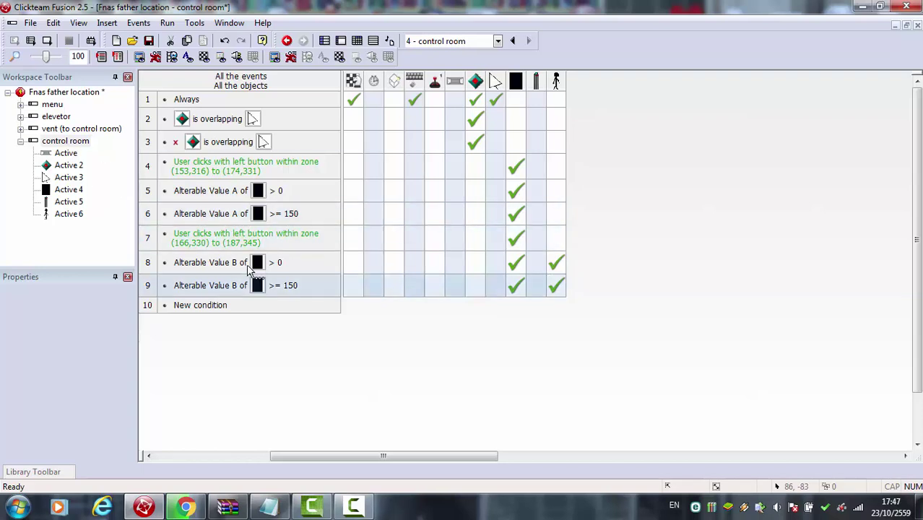
left_click(556, 285)
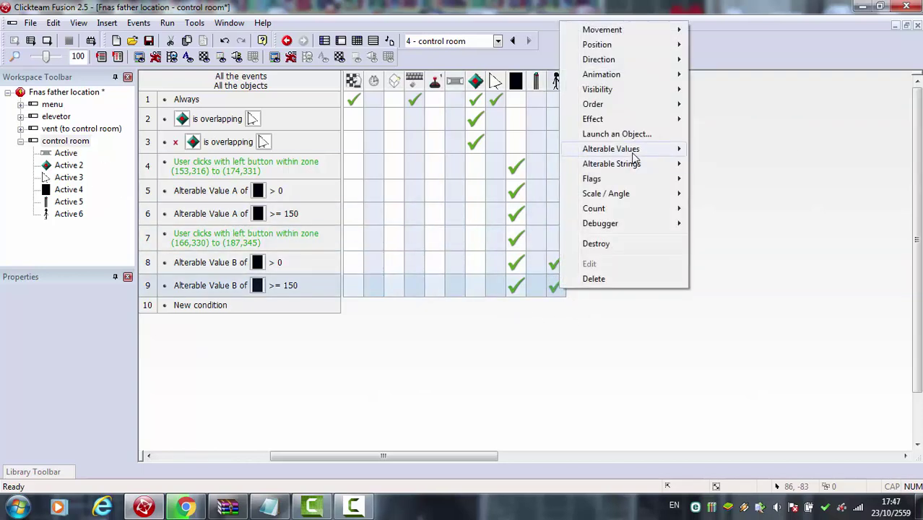
mouse_move(634, 152)
left_click(710, 148)
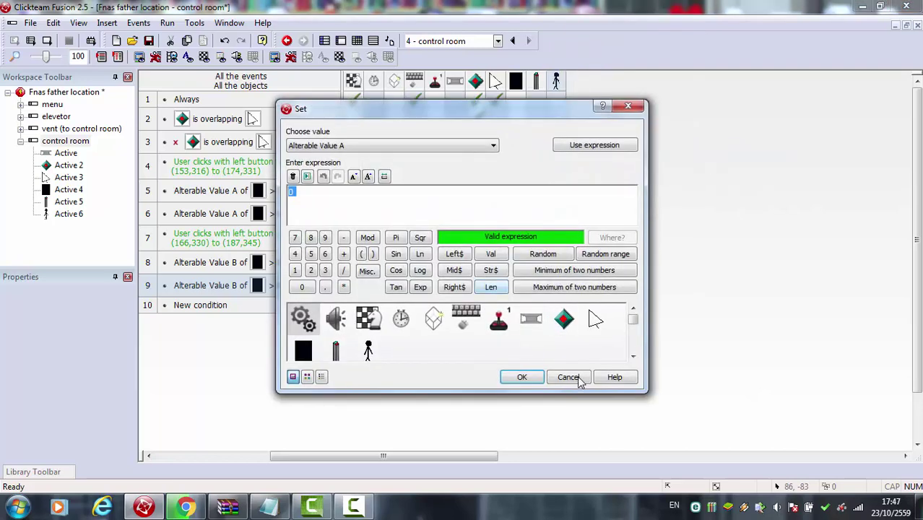
left_click(578, 378)
Add an action for Active 6 to event 9 (Alterable Value B >= 150) that sets its direction to 24, downward
left_click(558, 285)
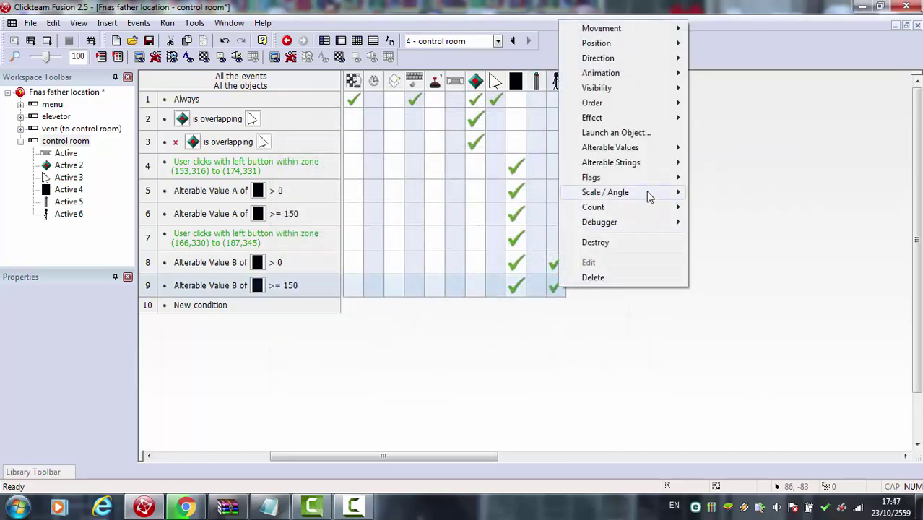
mouse_move(635, 58)
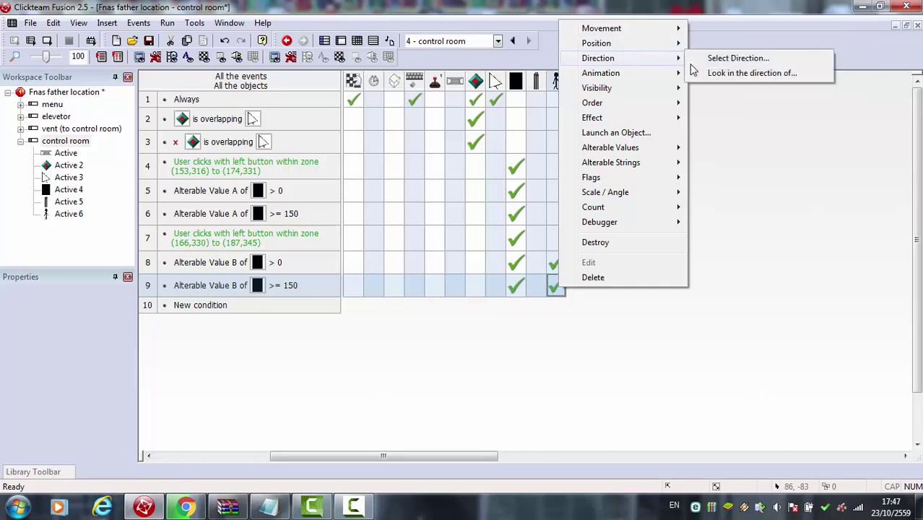
left_click(695, 59)
left_click(434, 310)
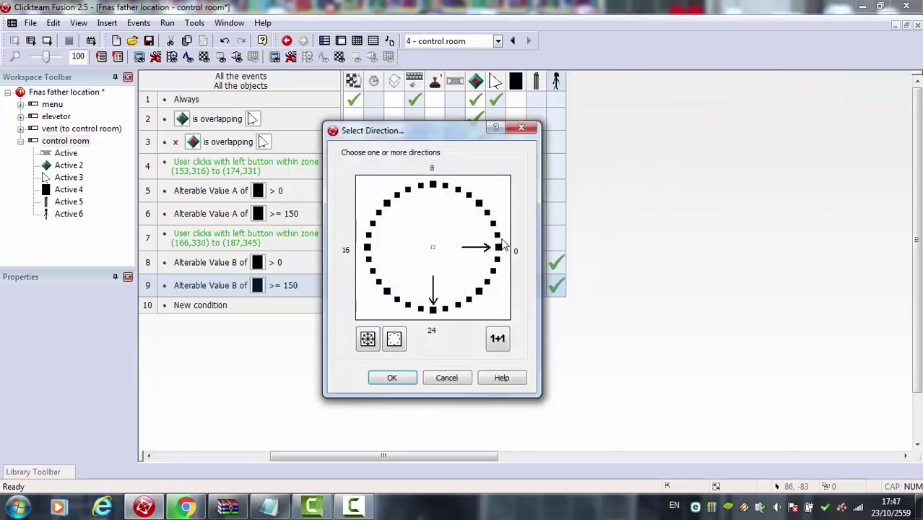
left_click(392, 378)
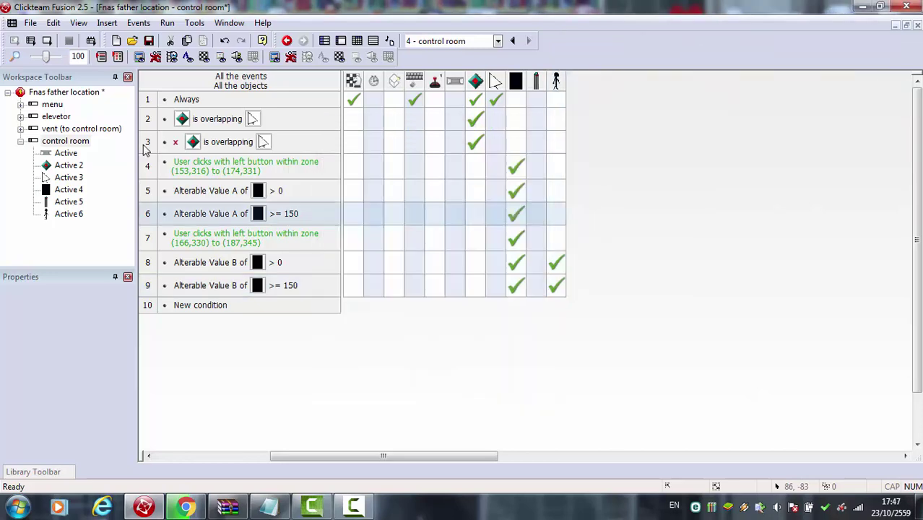
Test-run the control room, trying the blue and red buttons on the pillar, and close the running game
left_click(67, 41)
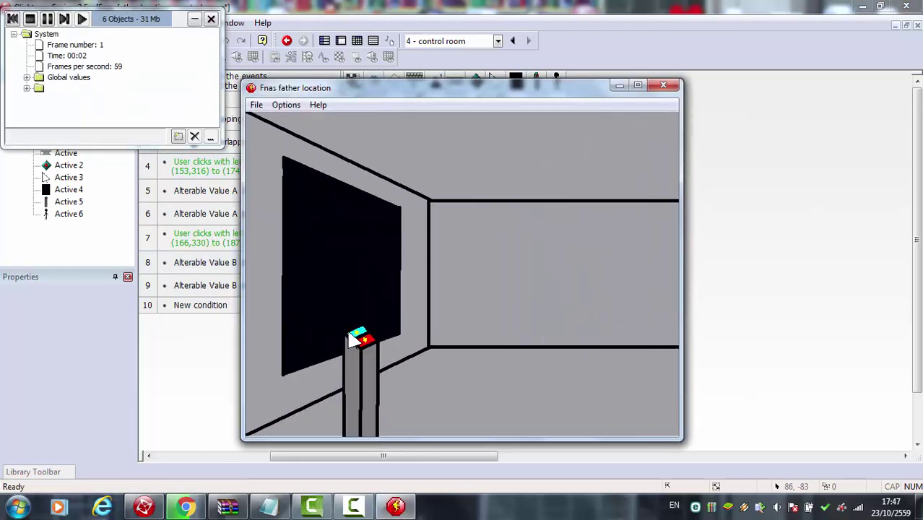
left_click(356, 338)
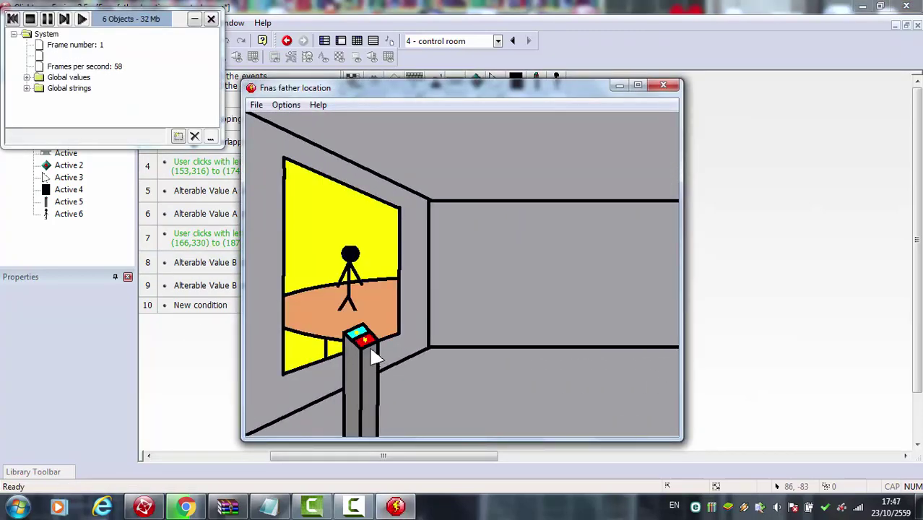
left_click(372, 350)
left_click(368, 352)
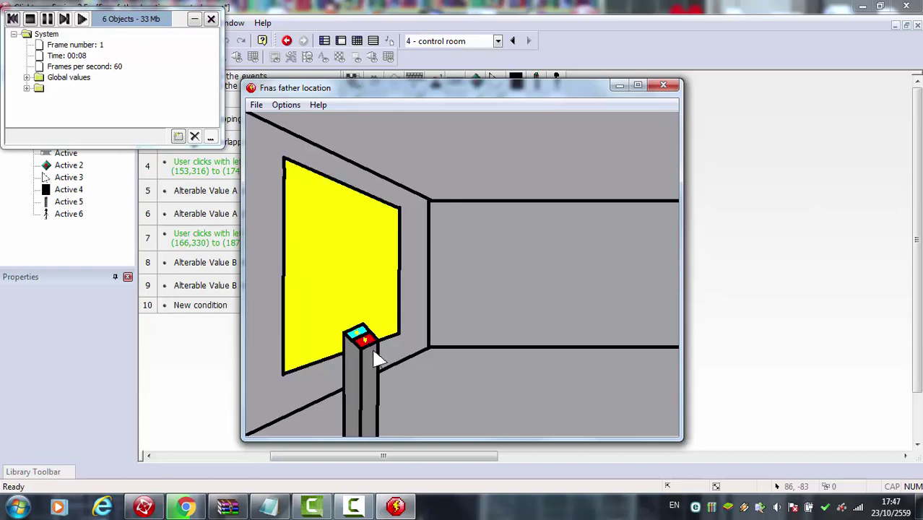
left_click(373, 353)
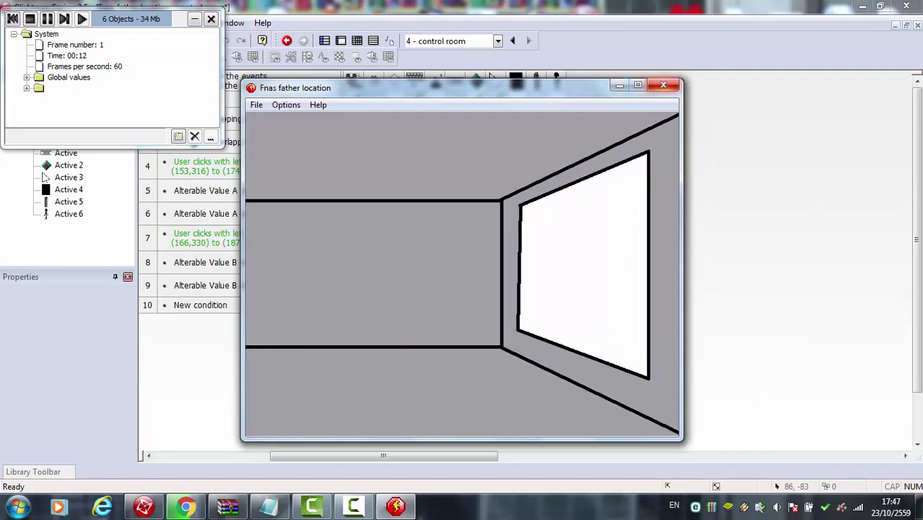
left_click(663, 85)
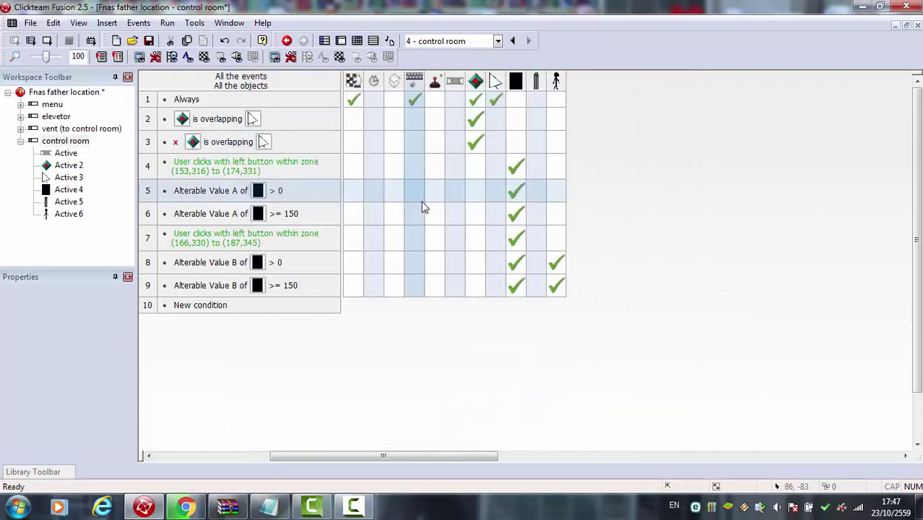
Copy the Alterable Value A condition into event 4 and set its comparison to Equal 0
right_click(245, 165)
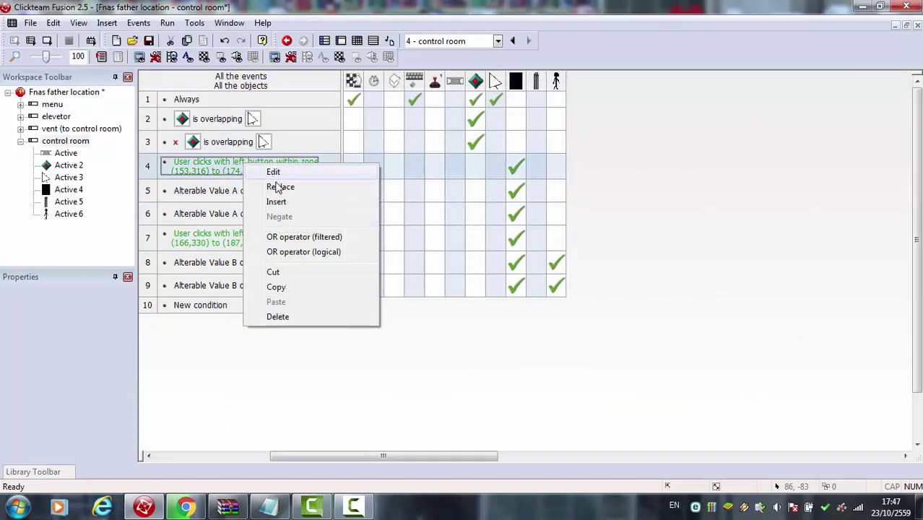
left_click(243, 196)
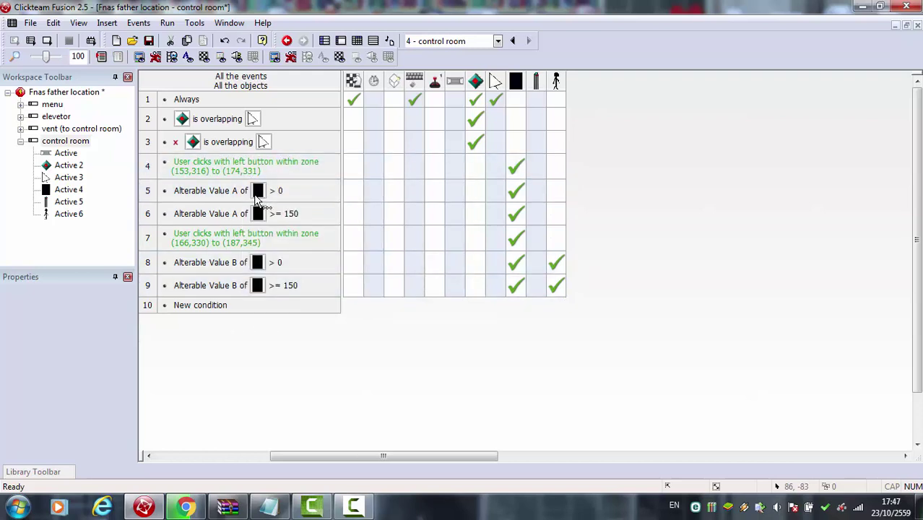
left_click_drag(245, 199, 155, 175)
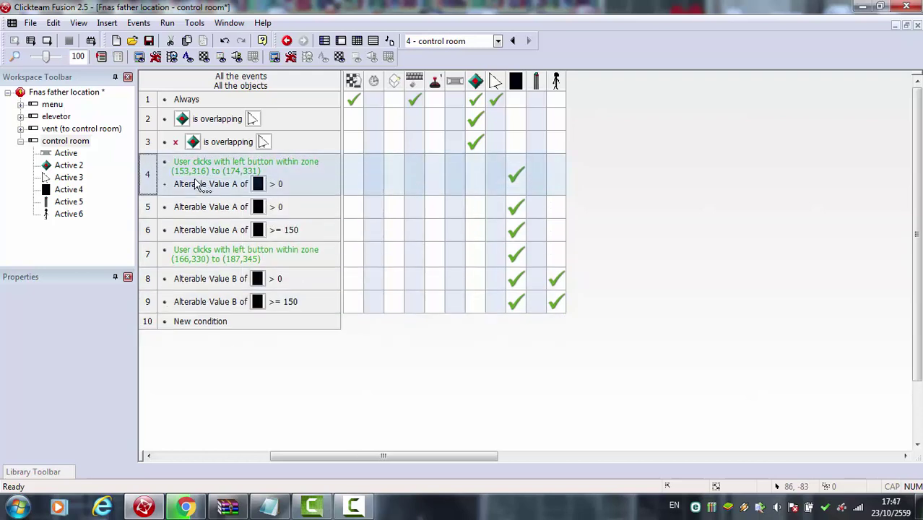
double_click(200, 186)
left_click(404, 159)
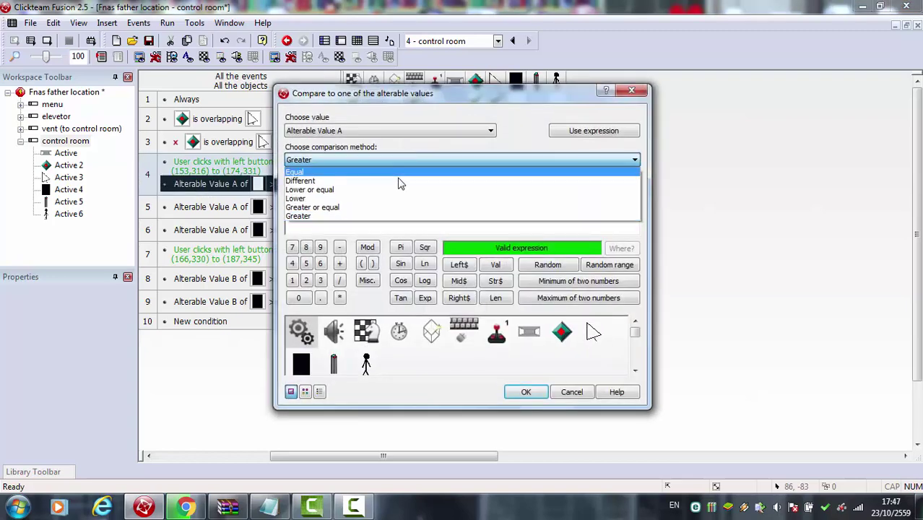
left_click(400, 169)
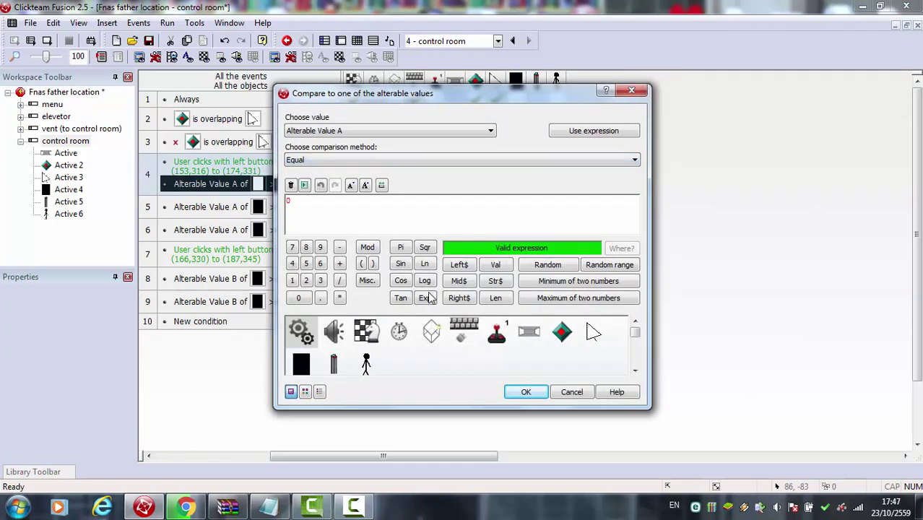
left_click(525, 392)
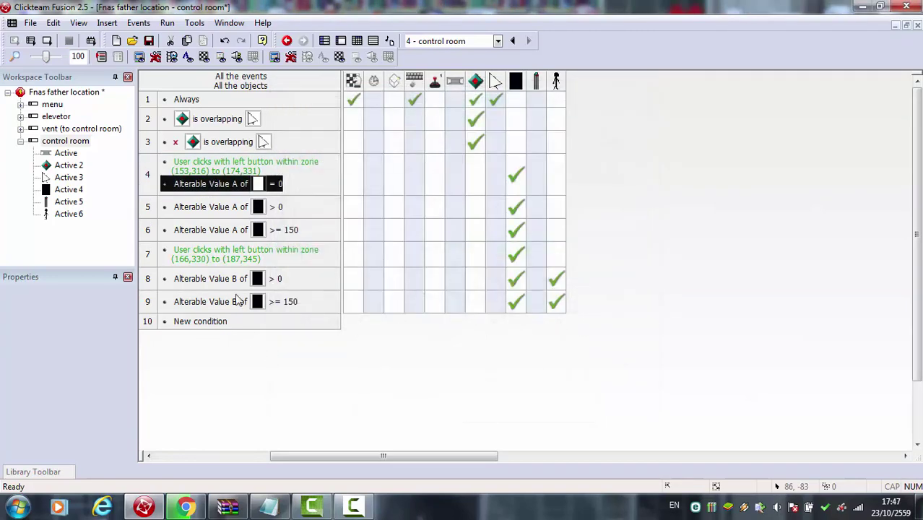
Add an Alterable Value B Equal 0 condition to event 4 and copy both zero-value conditions into event 7
left_click_drag(233, 278, 151, 181)
double_click(217, 202)
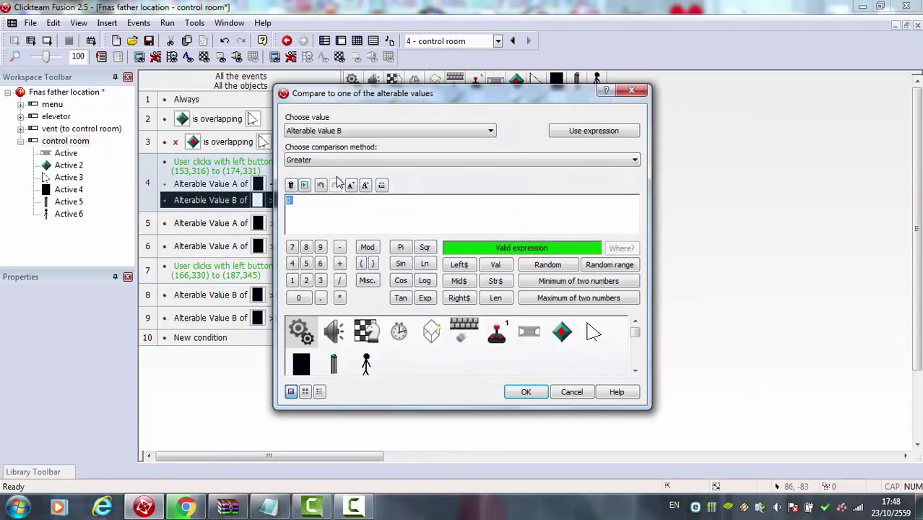
left_click(348, 160)
left_click(350, 174)
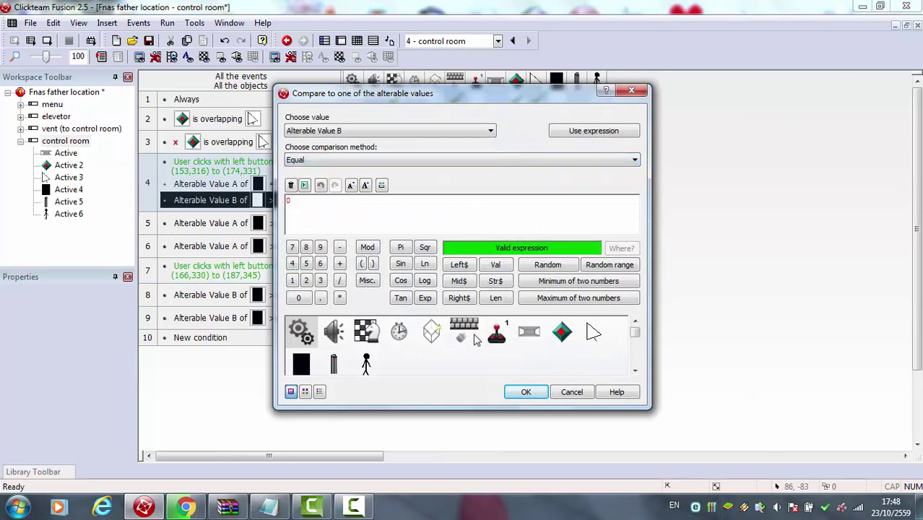
left_click(527, 392)
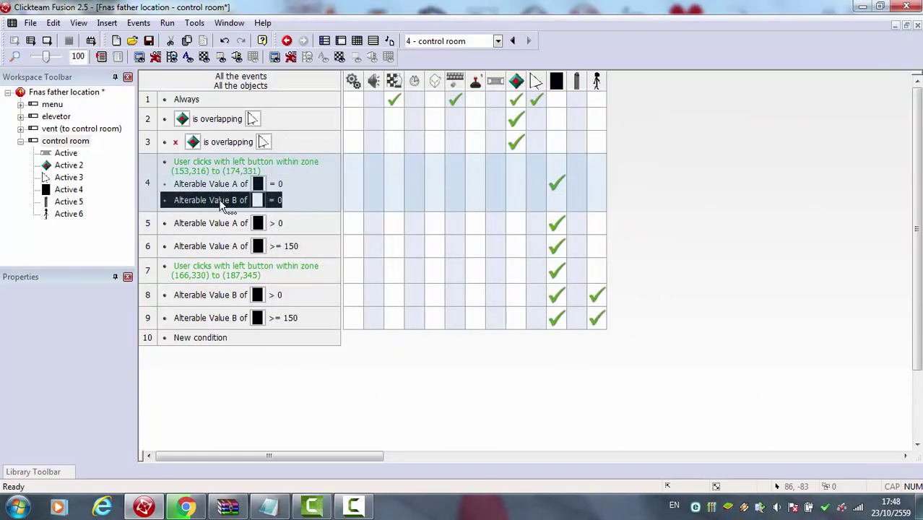
left_click_drag(217, 184, 167, 264)
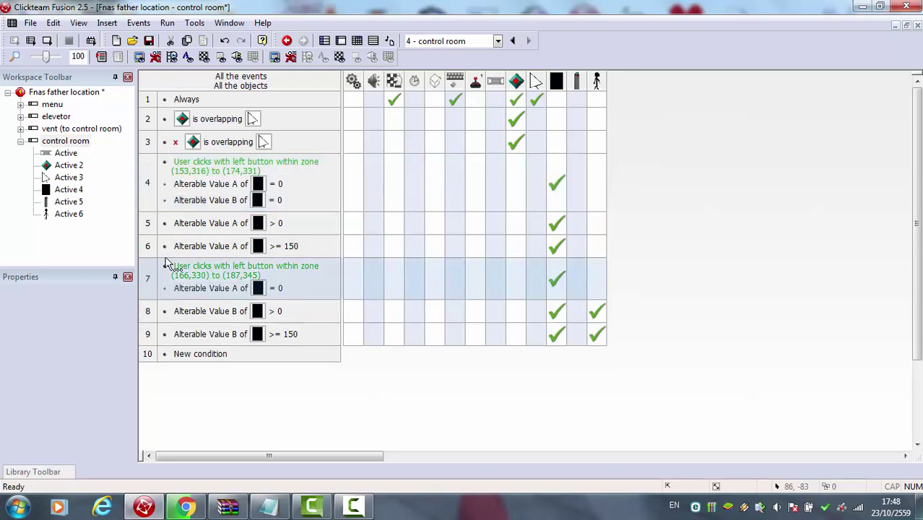
left_click_drag(216, 201, 153, 289)
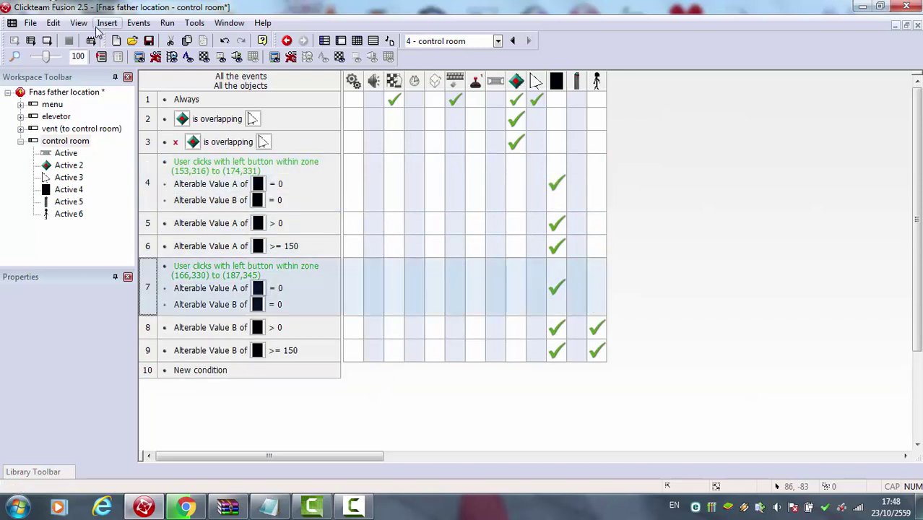
Run the control room frame again, test both pillar buttons alternately, and close the running game
left_click(47, 41)
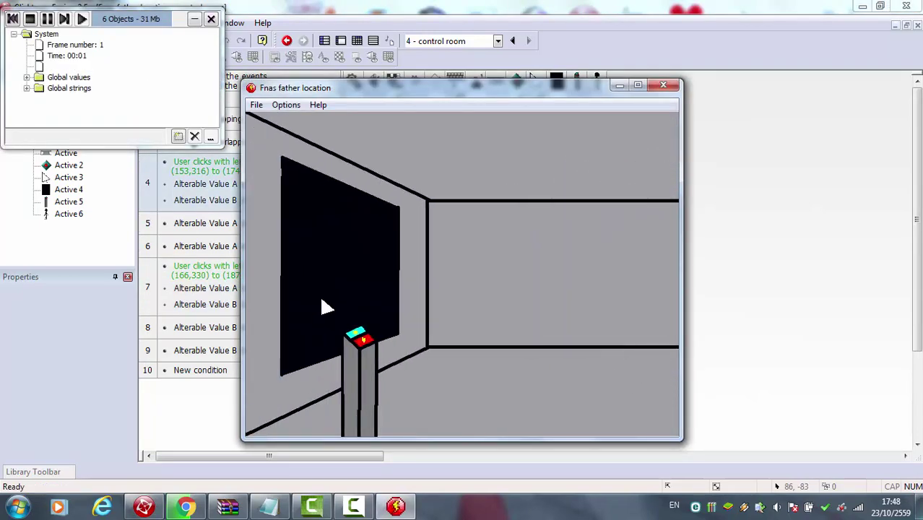
left_click(365, 342)
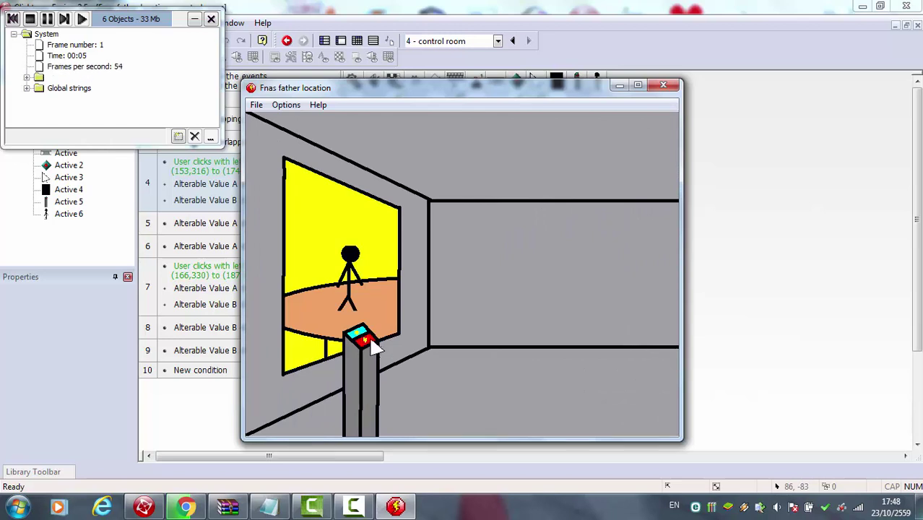
left_click(369, 343)
double_click(359, 336)
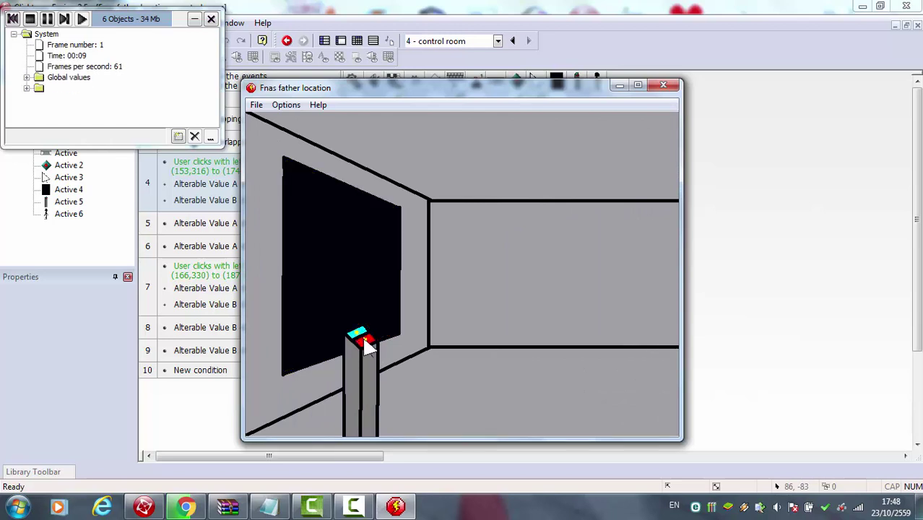
left_click(366, 344)
left_click(359, 336)
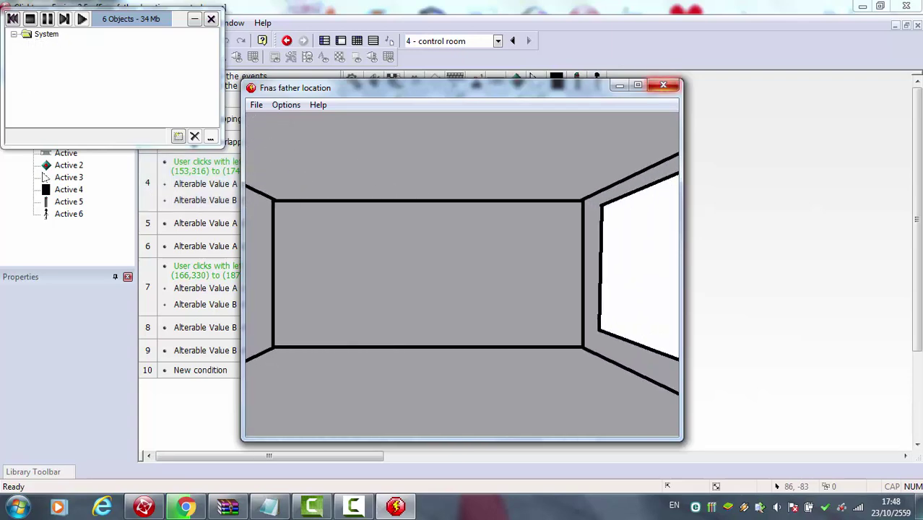
key("alt+F4")
Open the control room in the frame editor, inspect the right-hand window on layer 2 and make layer 1 active
double_click(80, 143)
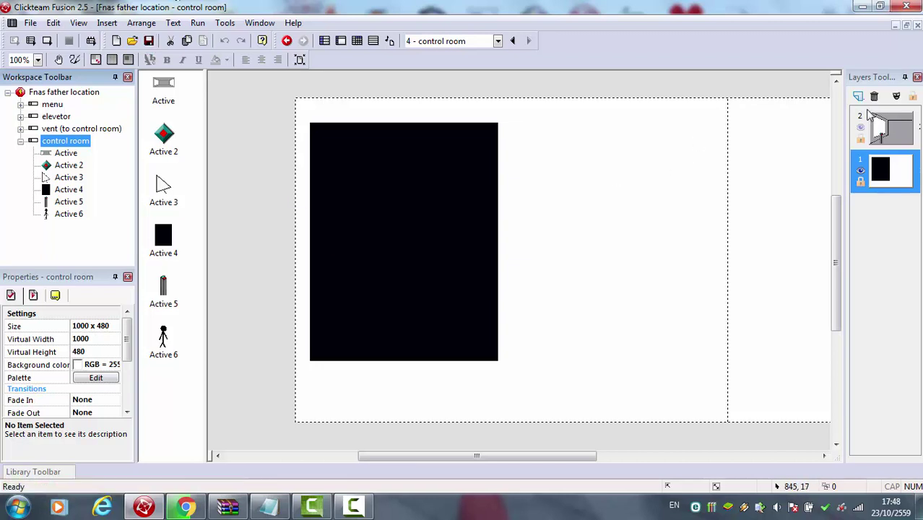
left_click(876, 137)
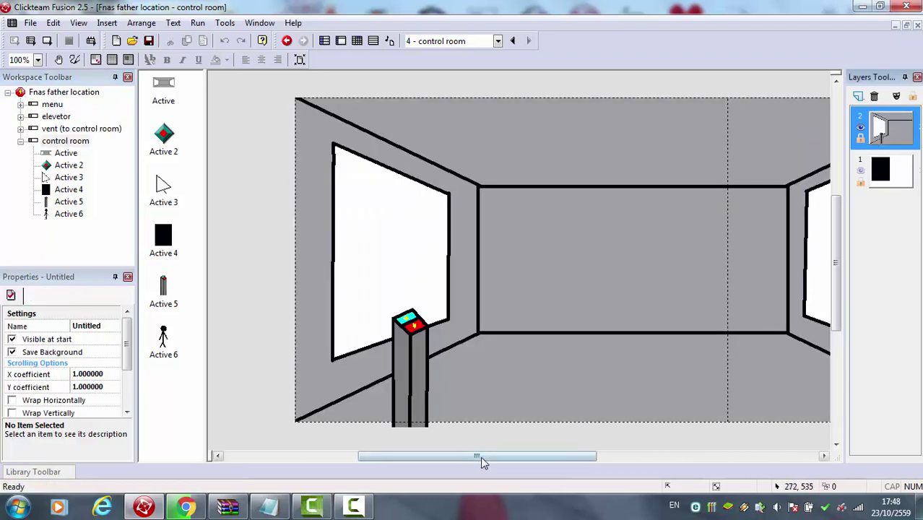
left_click_drag(483, 458, 607, 458)
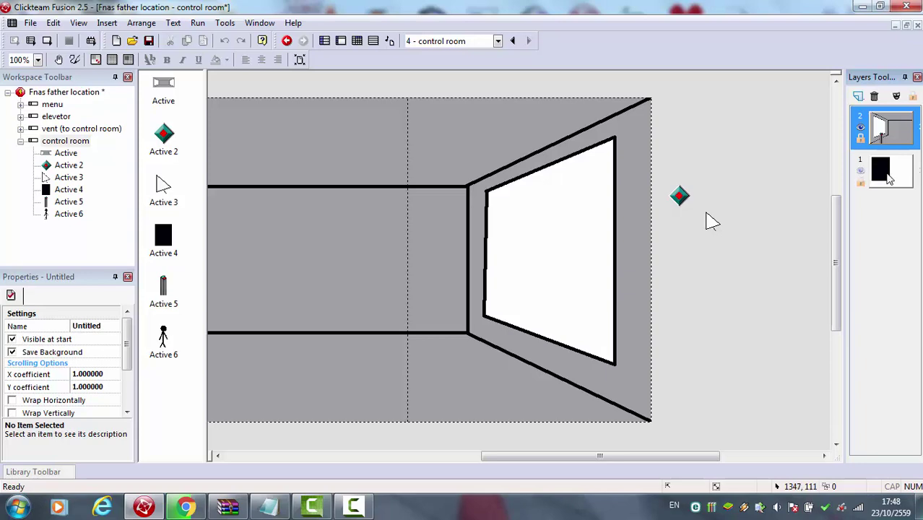
left_click(889, 178)
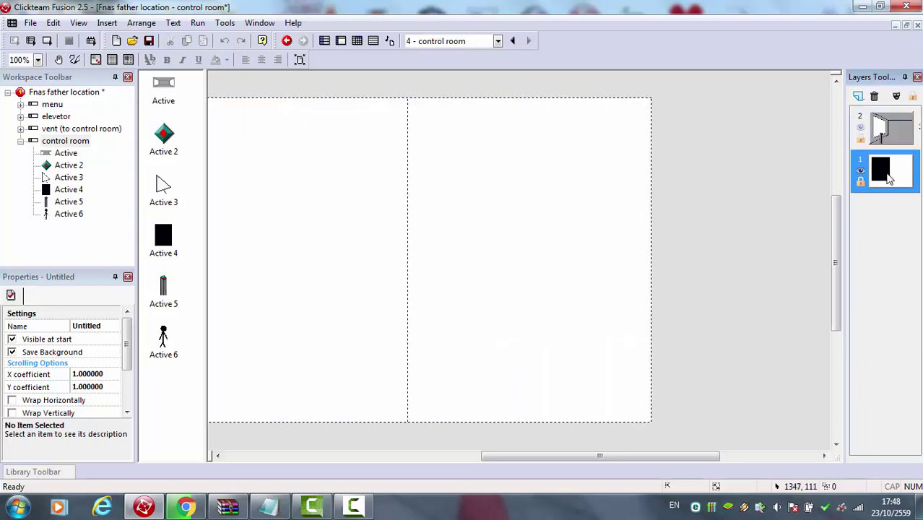
double_click(725, 271)
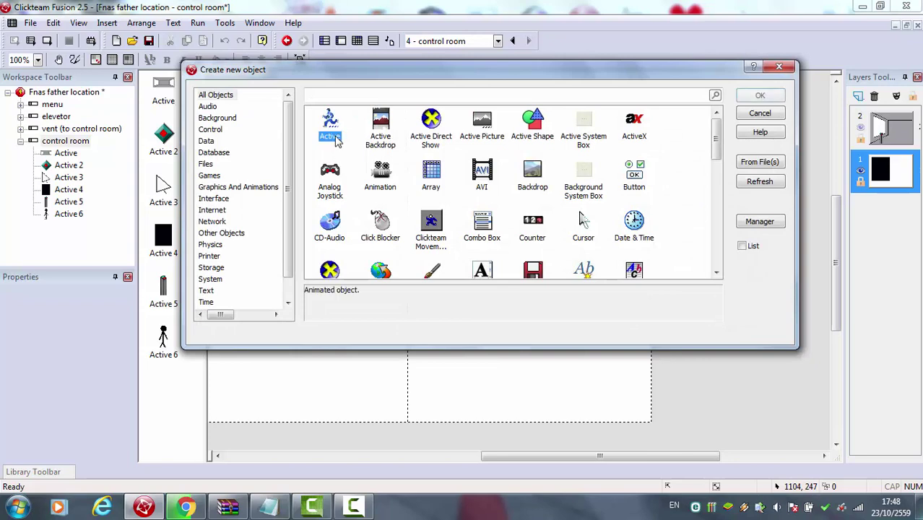
left_click(778, 68)
Copy the Active 4 black rectangle on layer 1 and place the copy near the right end of the room
left_click_drag(654, 466, 522, 459)
left_click(483, 291)
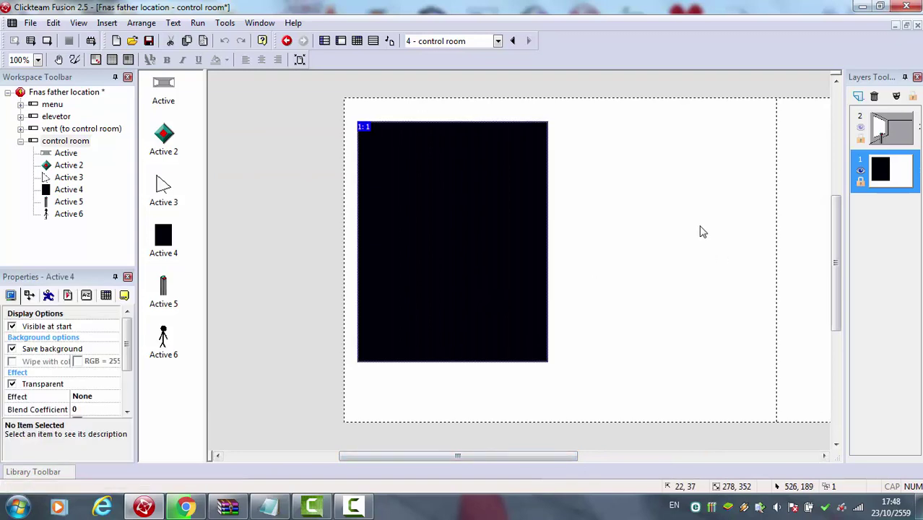
left_click(613, 359)
left_click_drag(546, 457, 672, 412)
left_click(570, 122)
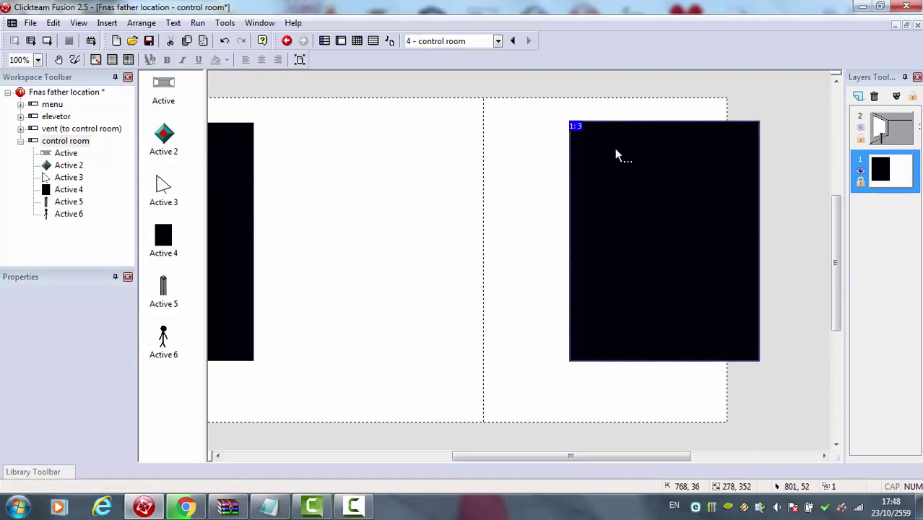
left_click_drag(619, 150, 579, 149)
Lower the Active 4 copy slightly to cover the whole right-hand window, checking its placement against layer 2
left_click(905, 130)
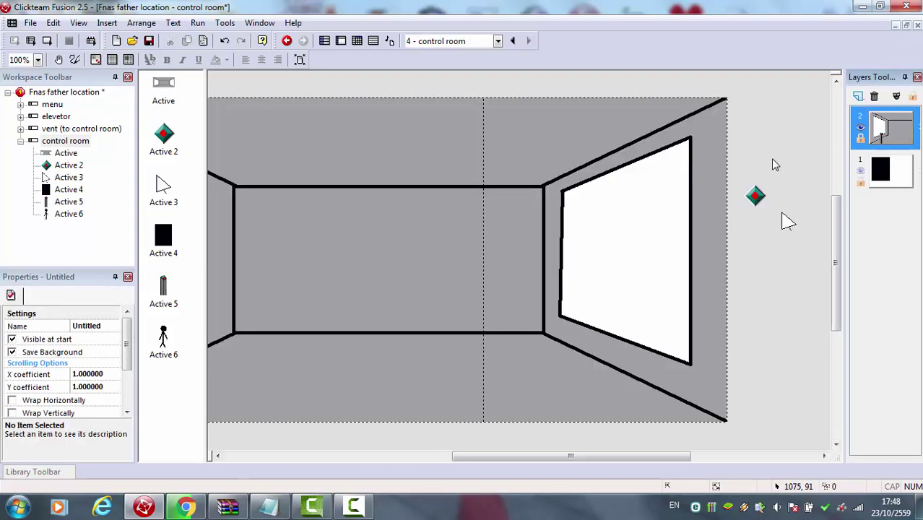
left_click(861, 171)
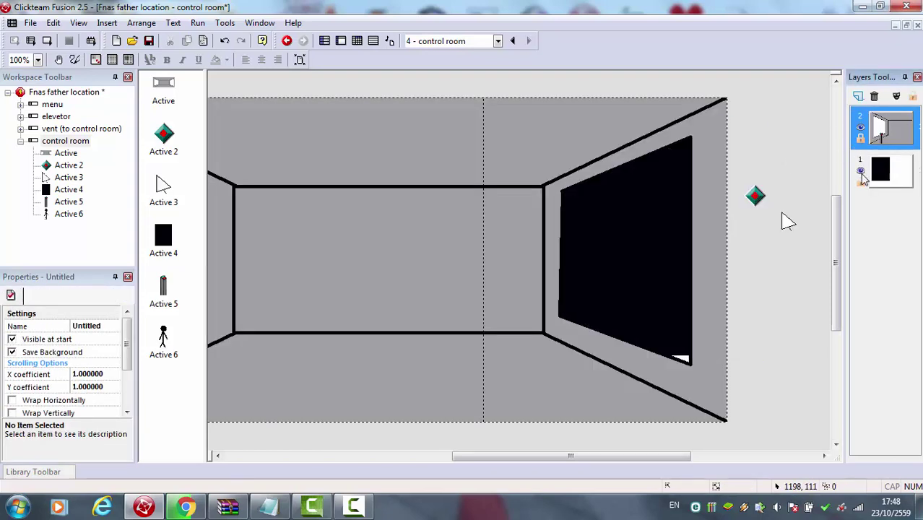
left_click(880, 168)
left_click(629, 269)
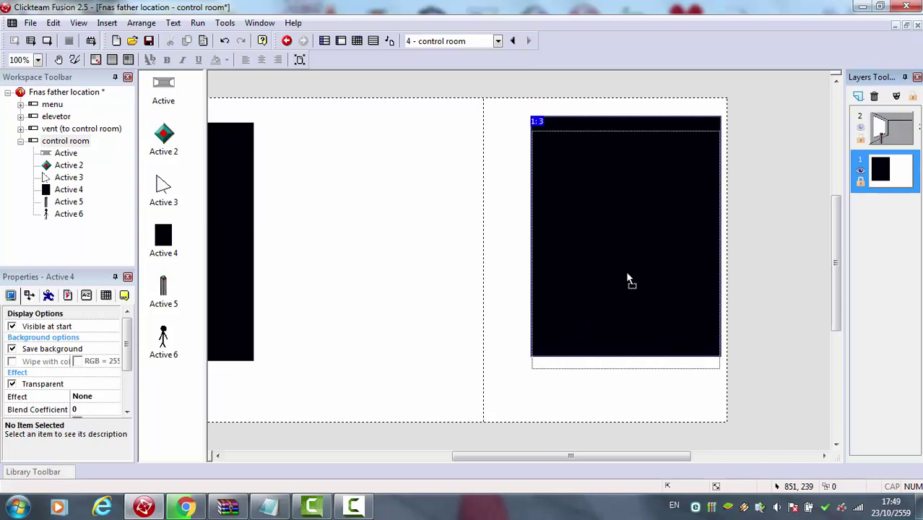
left_click(887, 130)
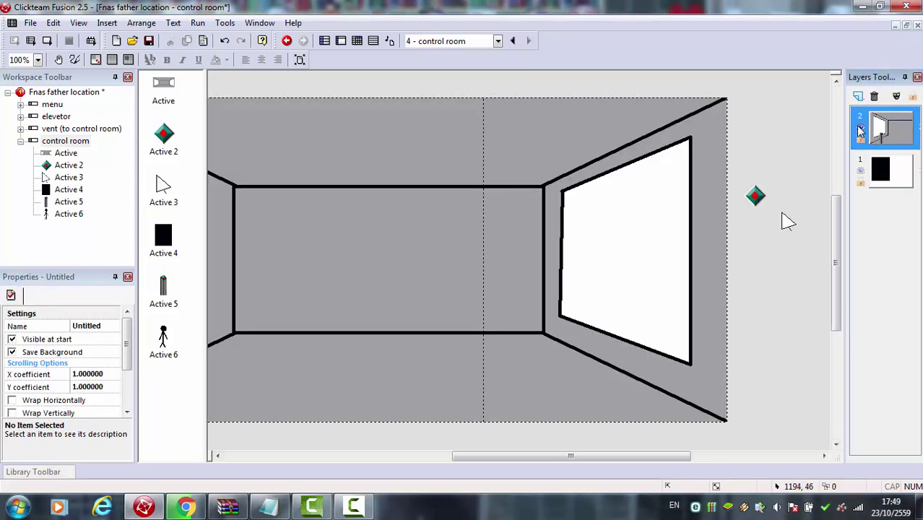
left_click(861, 171)
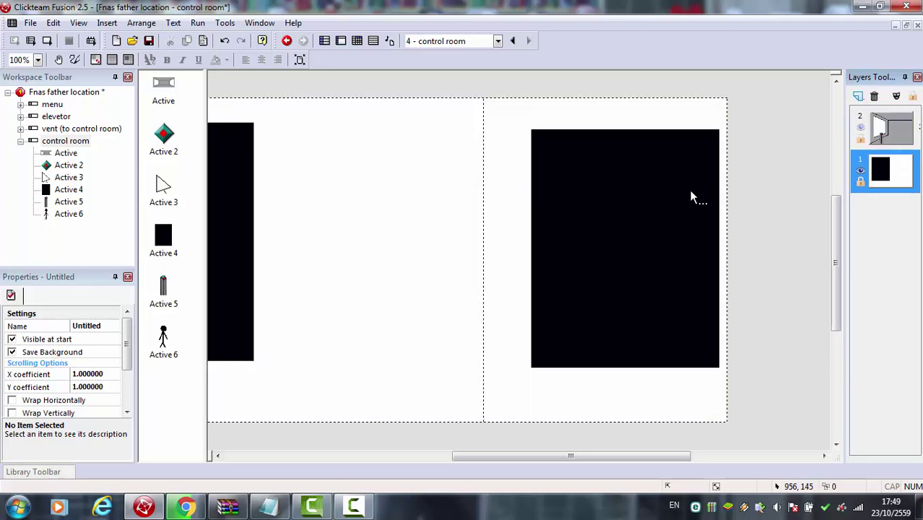
Flip the down-direction image of the Active 4 copy near the room's right end horizontally and accept the edit
double_click(683, 196)
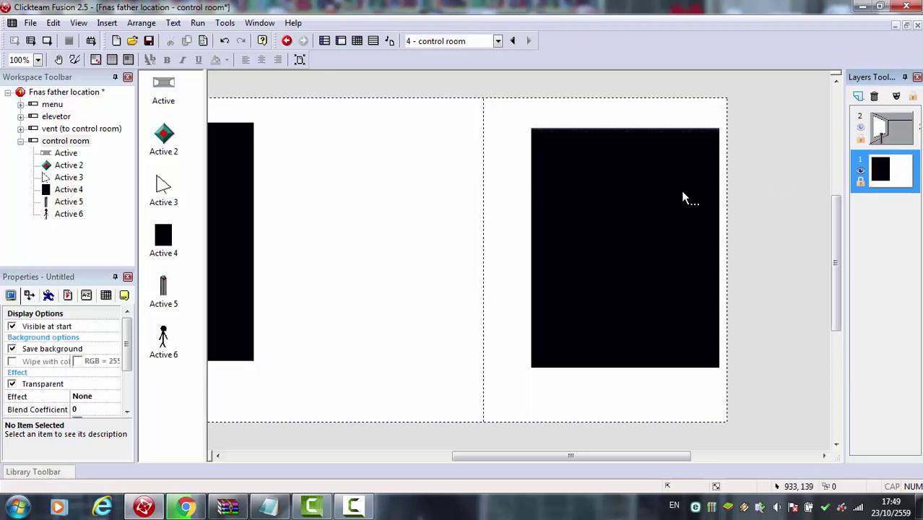
left_click(118, 460)
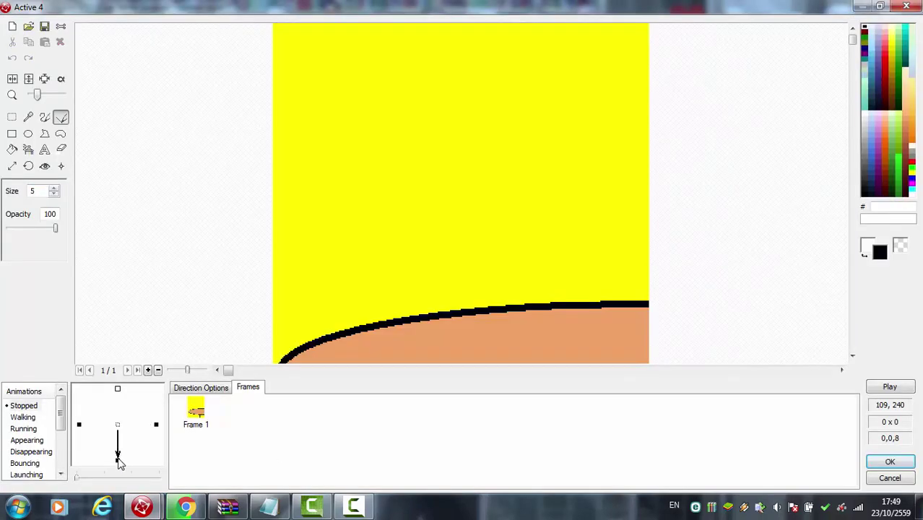
left_click(12, 79)
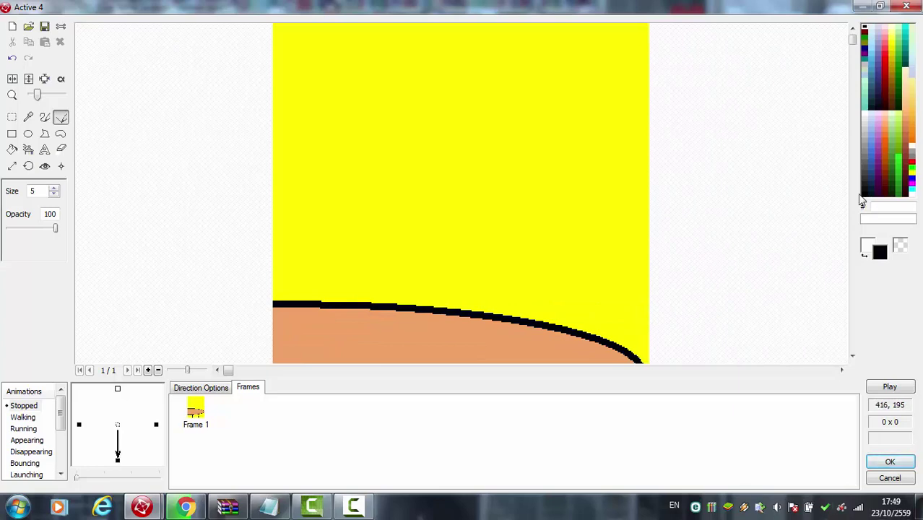
left_click(893, 459)
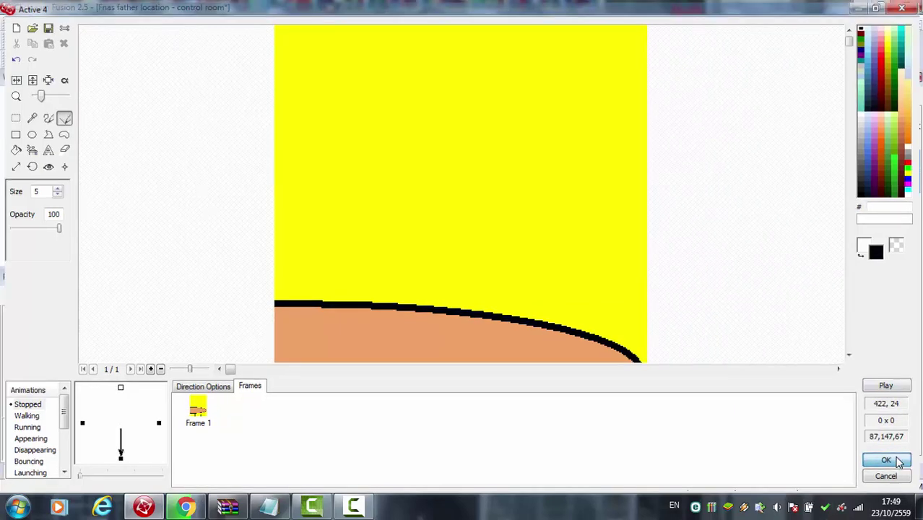
left_click_drag(764, 274, 688, 466)
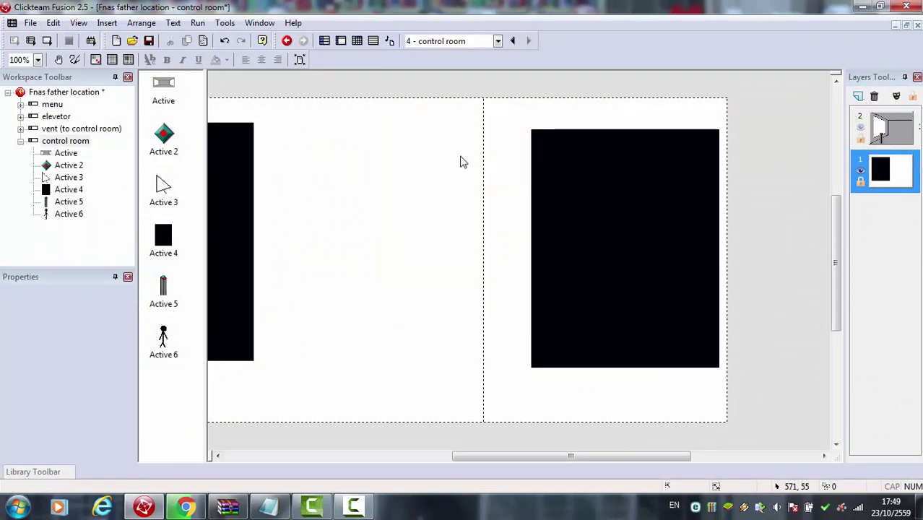
Reopen Active 4 and flip its down-direction image horizontally back to its original orientation
double_click(589, 224)
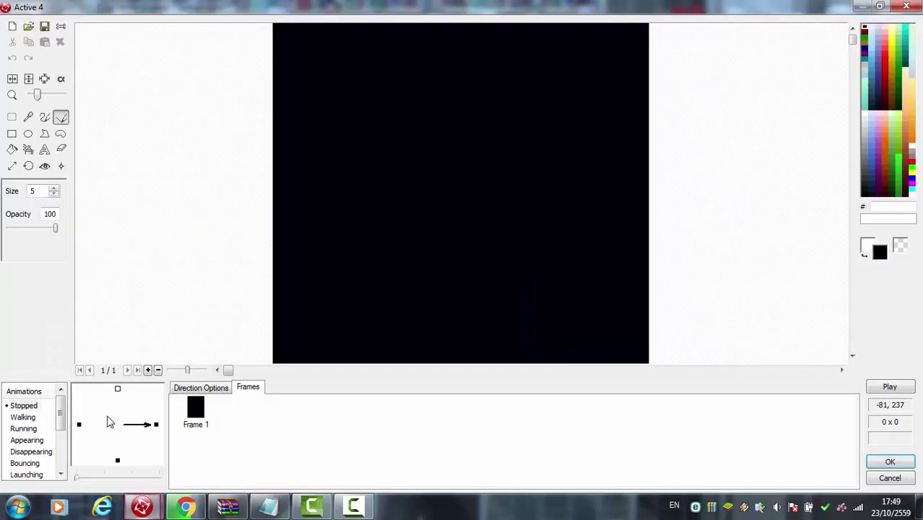
left_click(118, 461)
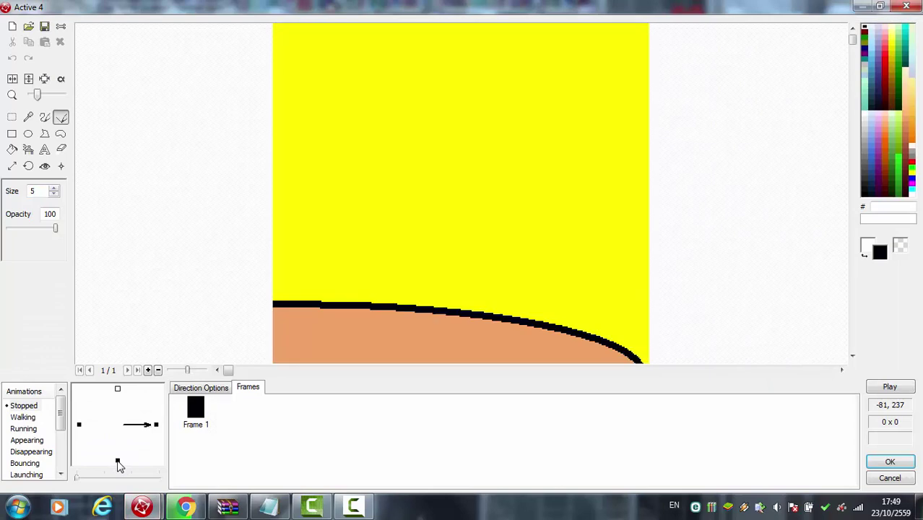
left_click(13, 80)
key("Return")
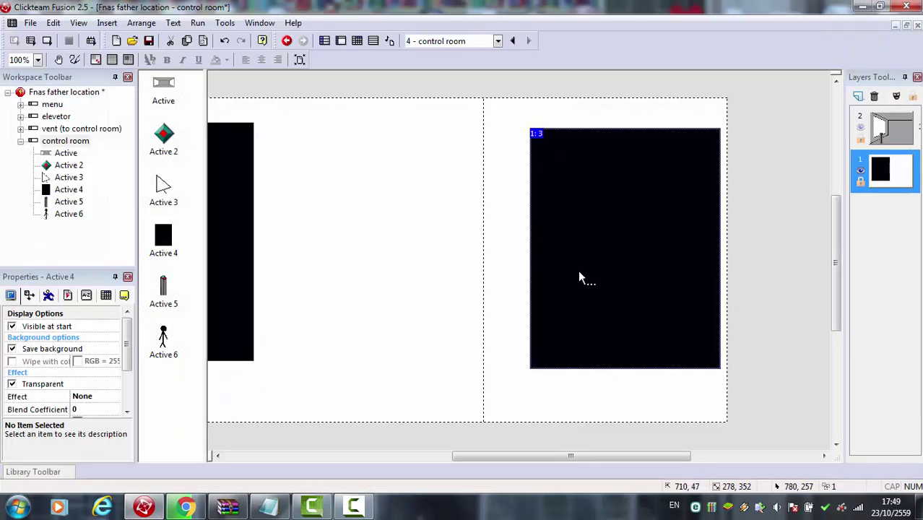
Delete the Active 4 copy and clone the original rectangle as a separate object with 1 row and 2 columns
key("Delete")
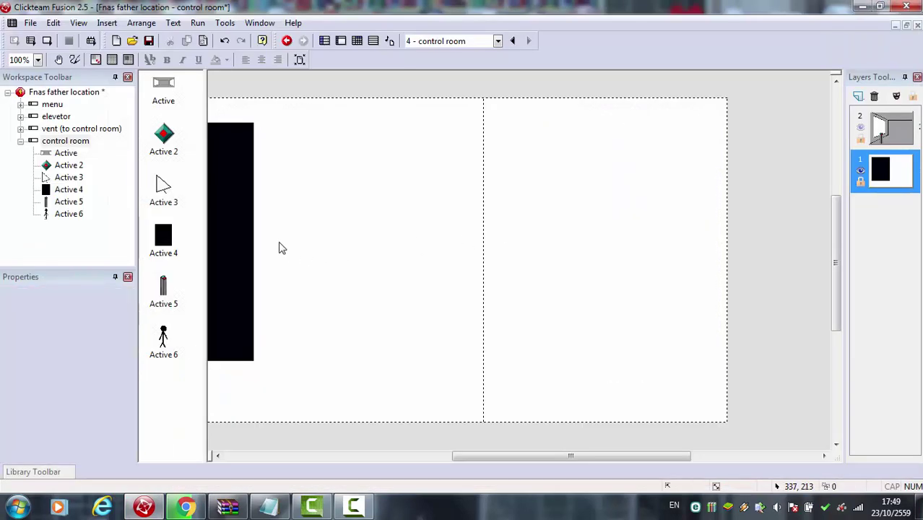
right_click(246, 250)
left_click(334, 78)
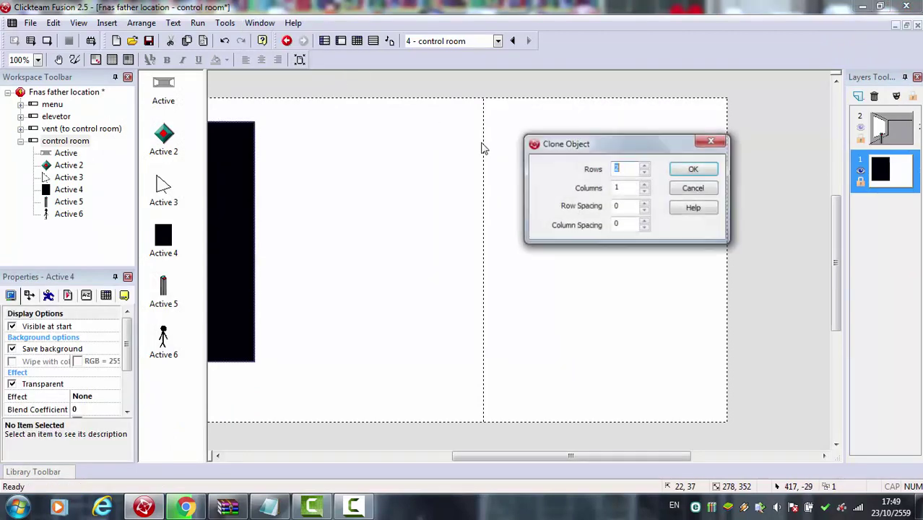
left_click(643, 185)
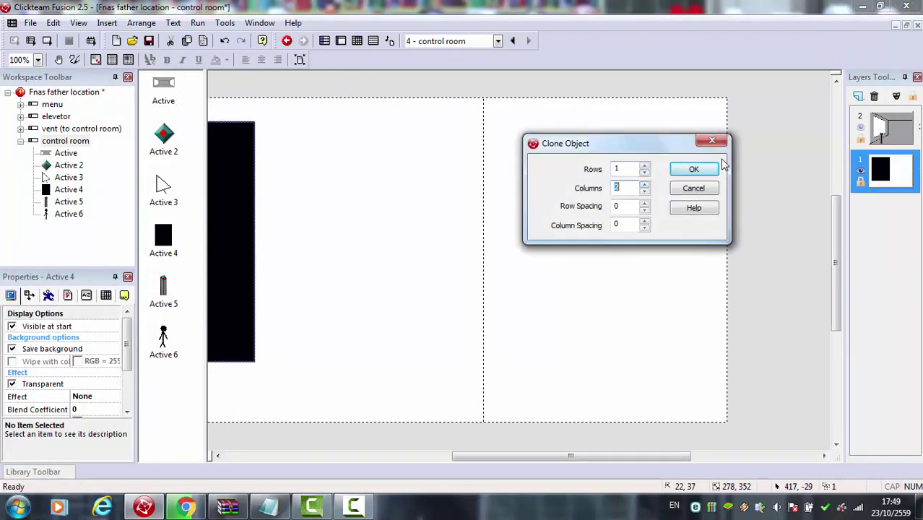
left_click(694, 169)
Move the cloned black rectangle behind the right-hand window and check its placement against the layer 2 room drawing
left_click(340, 145)
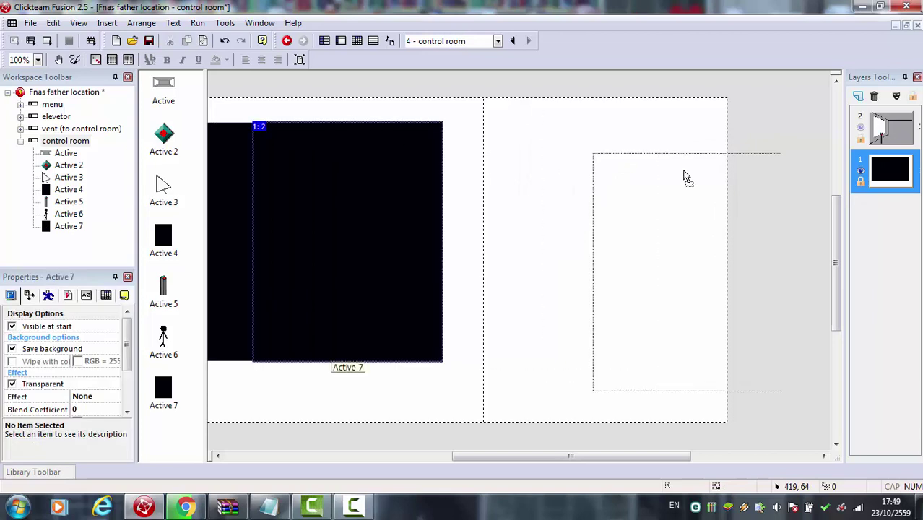
left_click_drag(614, 144, 592, 144)
left_click(860, 126)
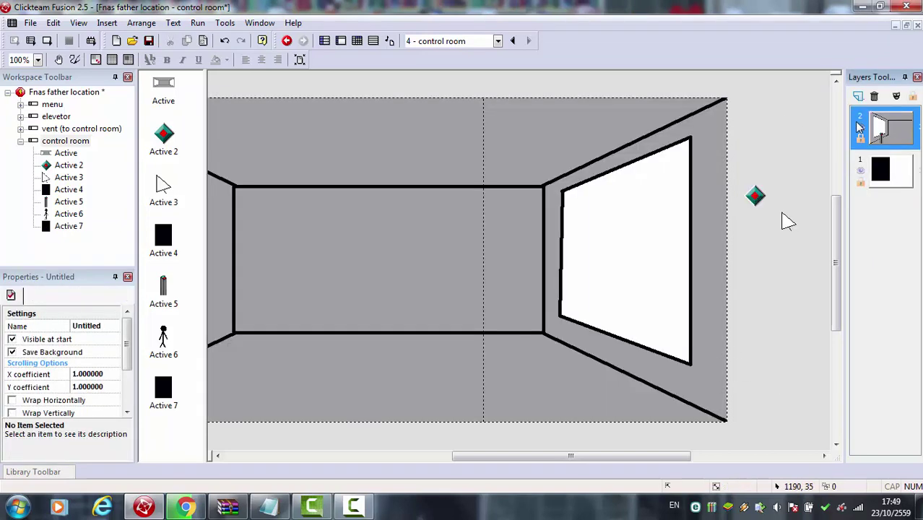
left_click(860, 169)
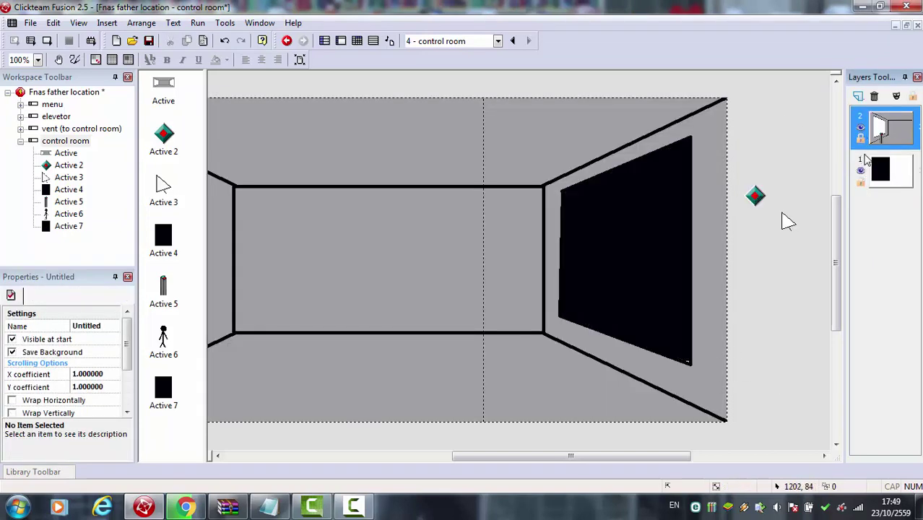
Lower the cloned rectangle on layer 1 to position 694, 50, check its window coverage with layer 2 shown, and return to layer 1
left_click(881, 173)
left_click(670, 208)
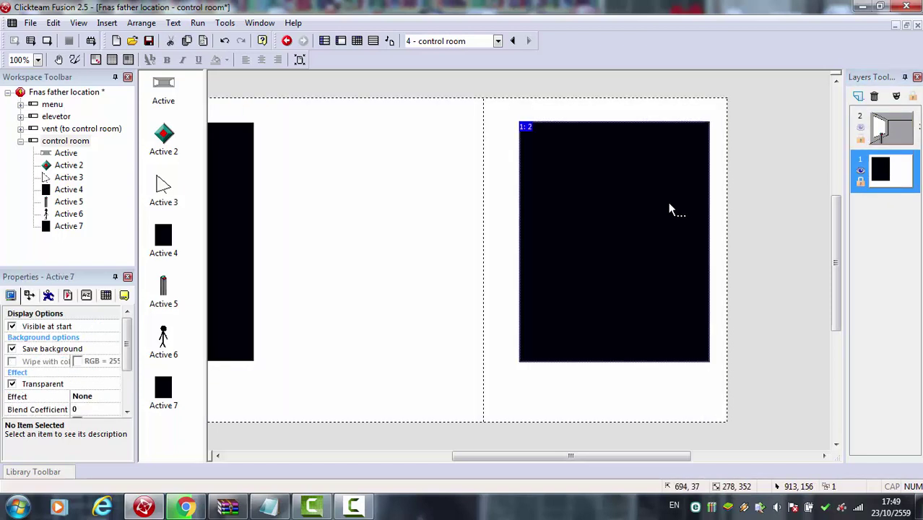
key("Down")
key("Down")
key("Down")
key("Down")
key("Down")
key("Down")
key("Down")
key("Down")
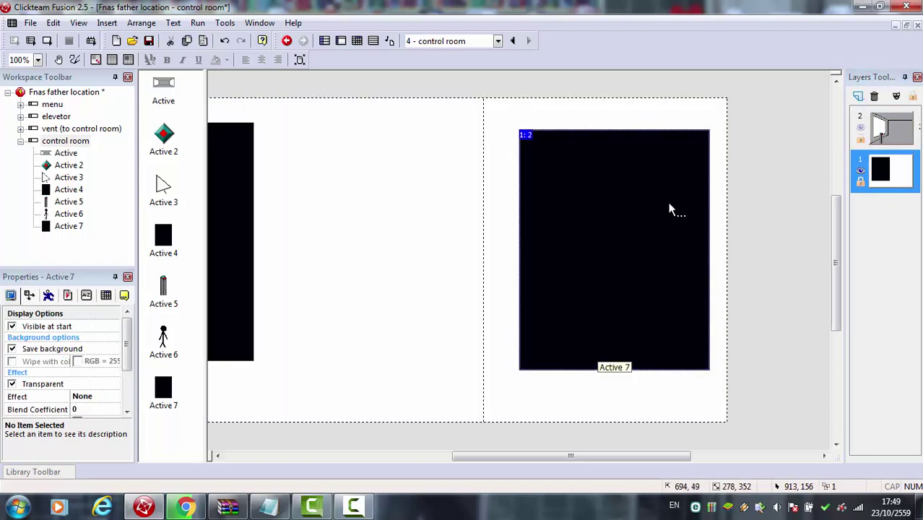
left_click(861, 128)
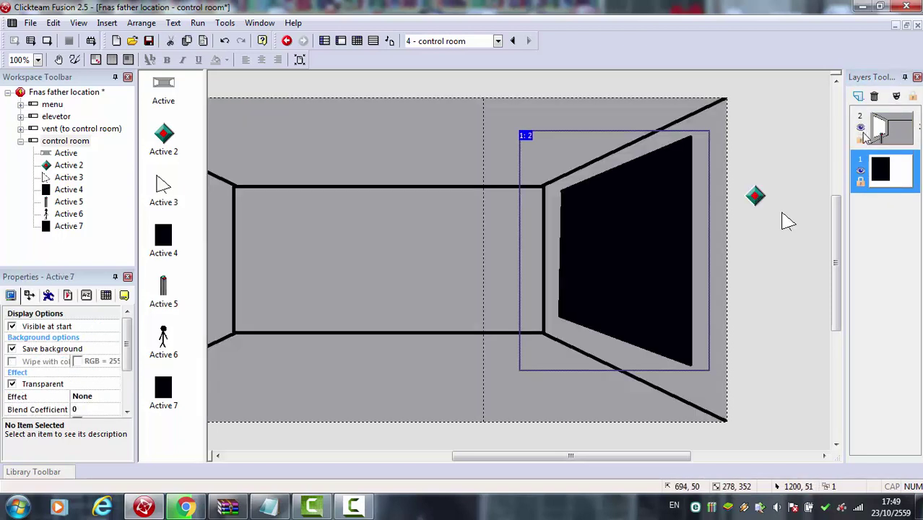
left_click(865, 178)
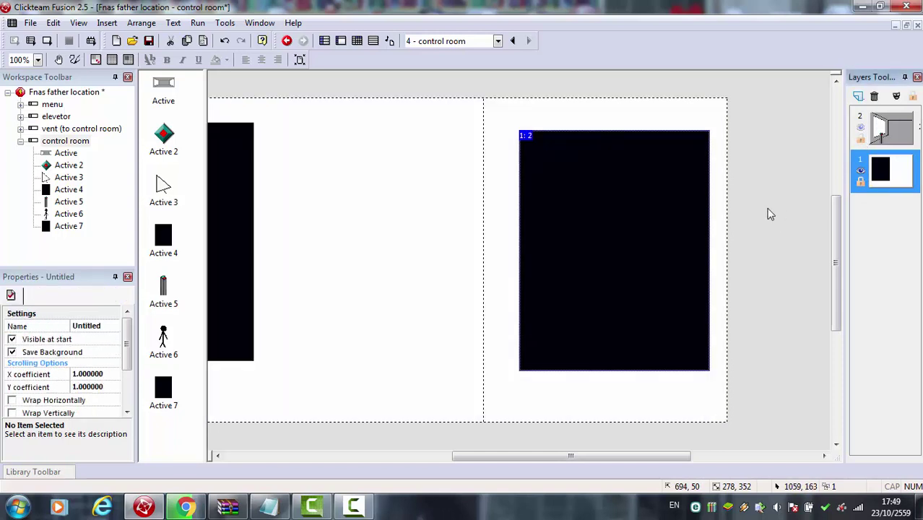
Copy the Active 6 stick figure inside the left black rectangle and paste it into the white area between the two rectangles
left_click_drag(584, 461, 408, 449)
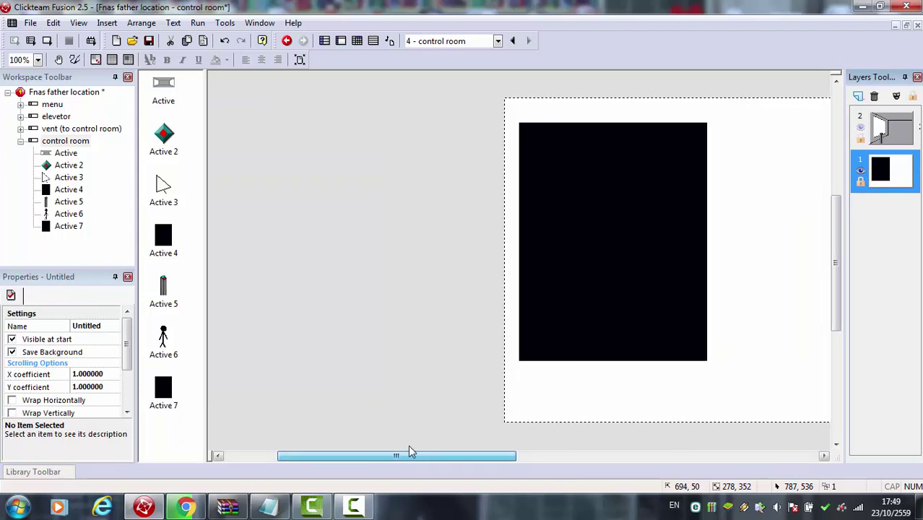
left_click(621, 221)
left_click(621, 220)
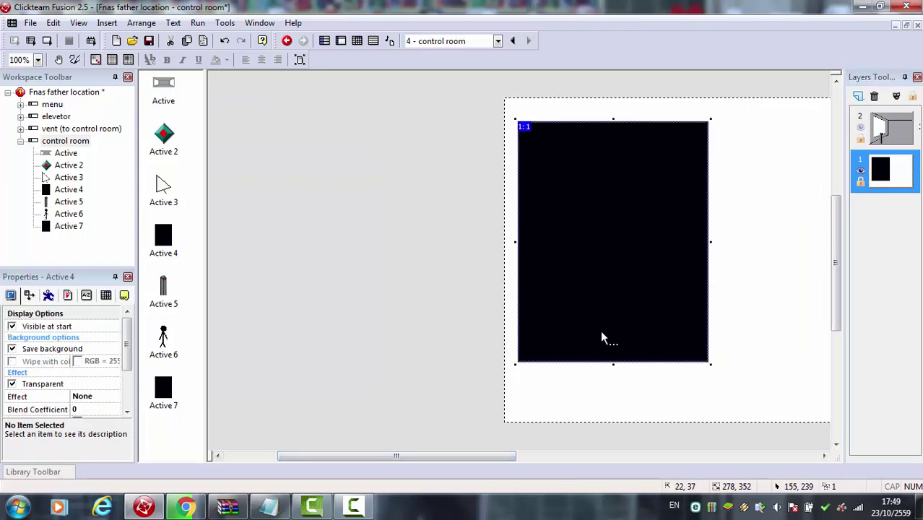
left_click(430, 338)
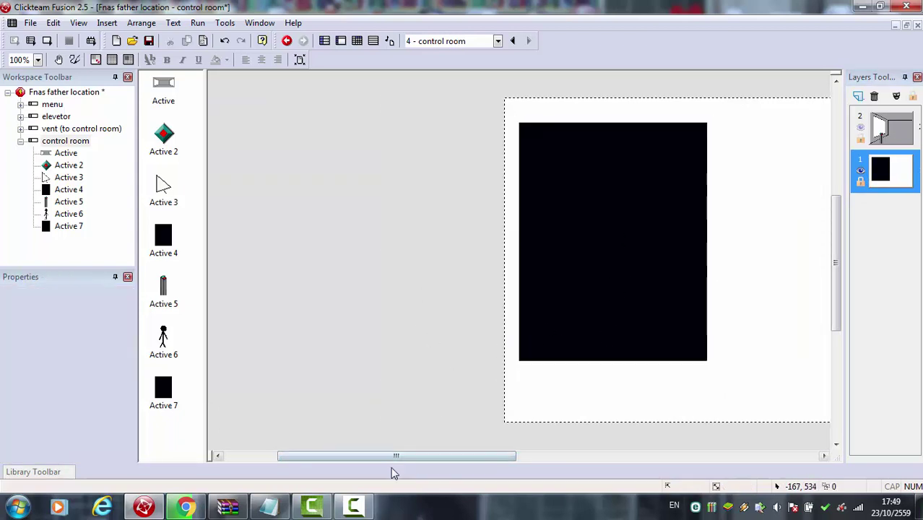
left_click_drag(396, 455, 468, 456)
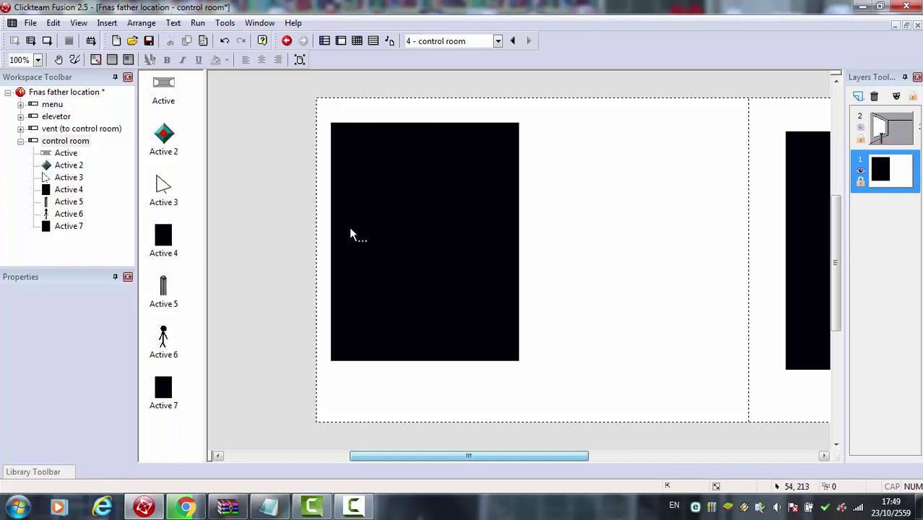
key("ctrl+v")
left_click(414, 241)
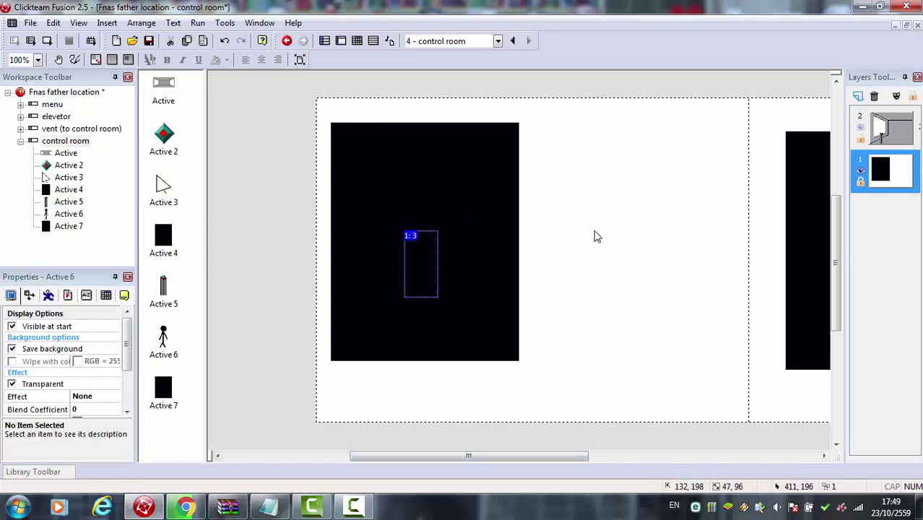
key("Delete")
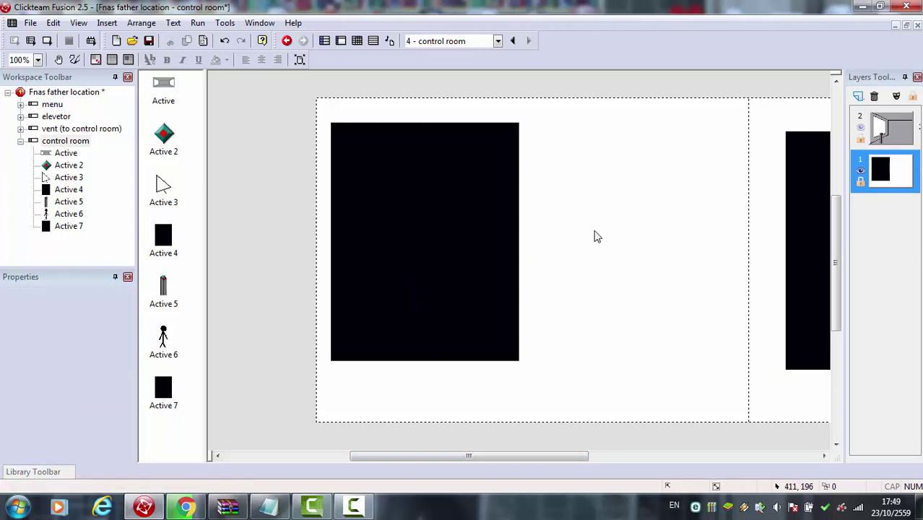
left_click(694, 192)
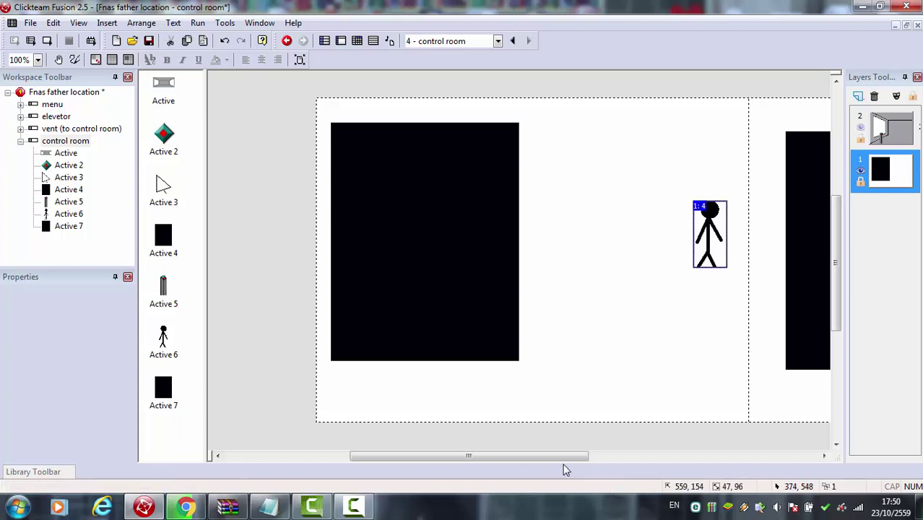
Open the pasted Active 6 figure's image and erase the whole stick figure from Frame 1
left_click_drag(589, 457, 629, 455)
left_click(547, 220)
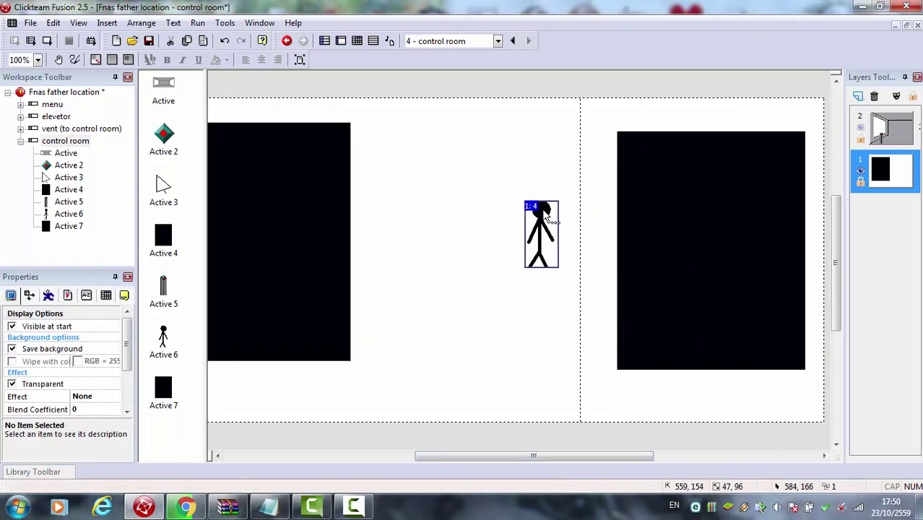
double_click(547, 219)
left_click(11, 117)
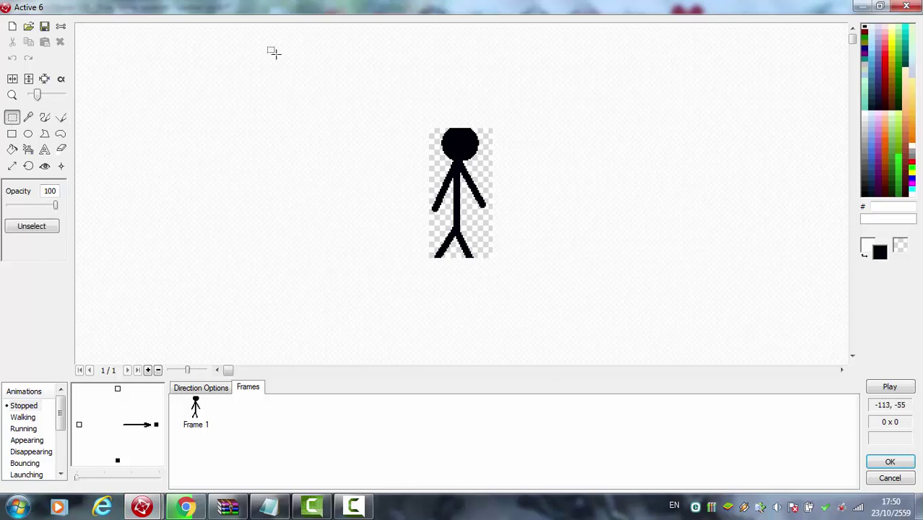
left_click_drag(279, 58, 531, 351)
key("Delete")
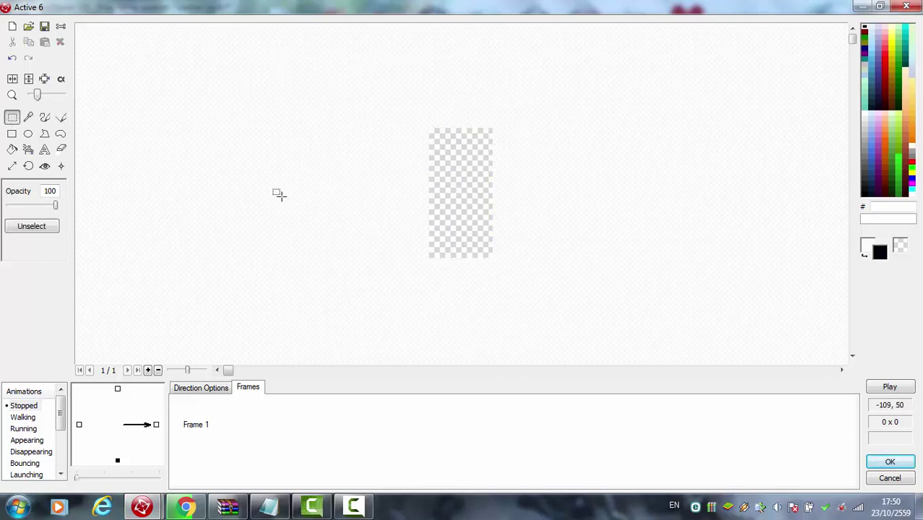
Draw a creature silhouette with a wide base and two ear-like shapes using a size 2 pen, fill it black, and accept the image
left_click(44, 117)
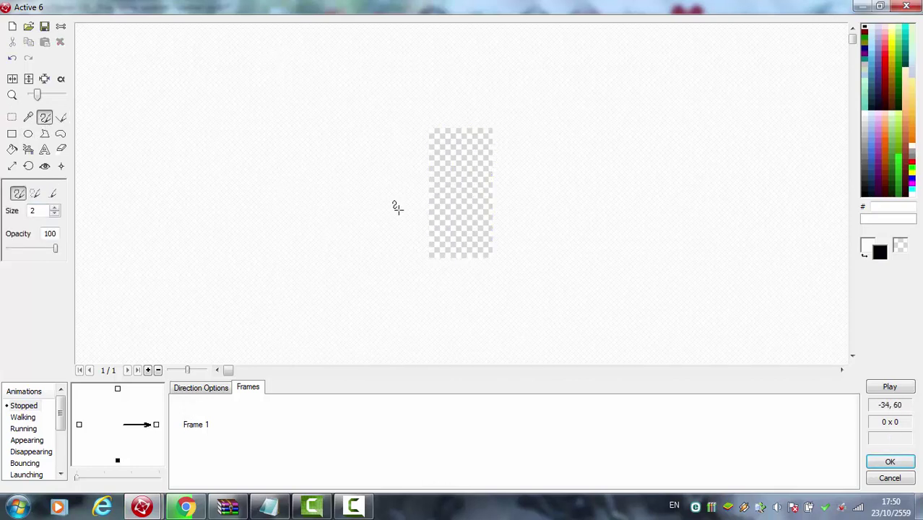
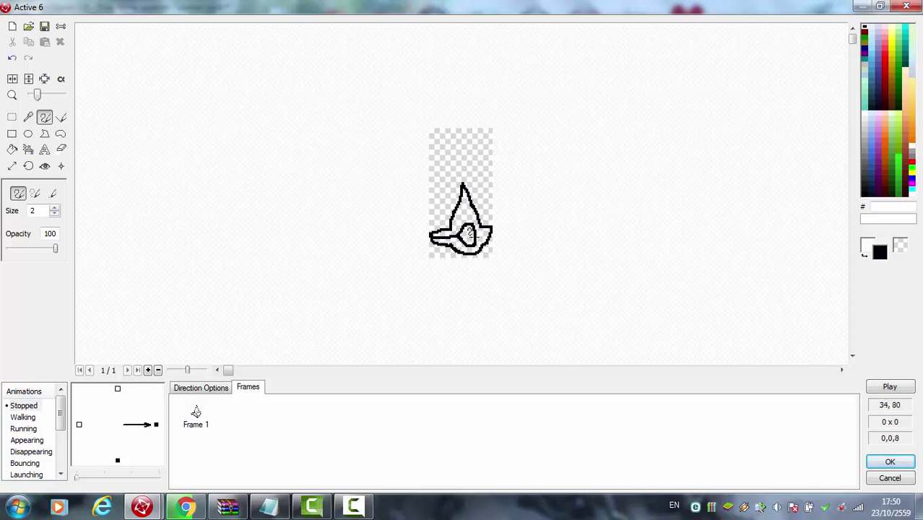
key("ctrl+z")
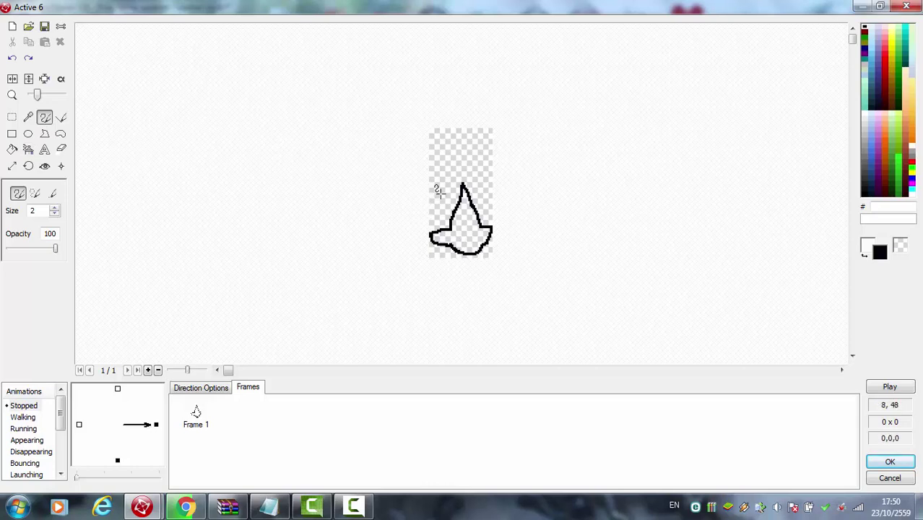
left_click(12, 149)
left_click(468, 223)
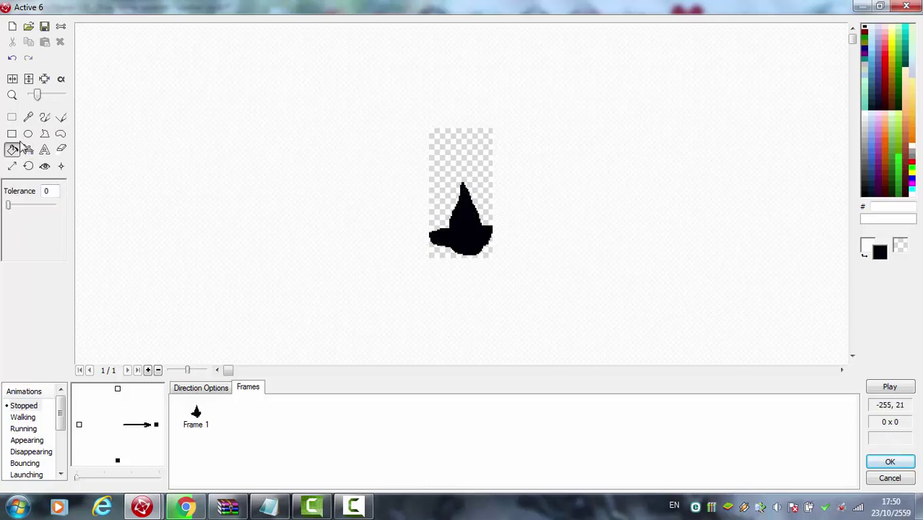
left_click(44, 118)
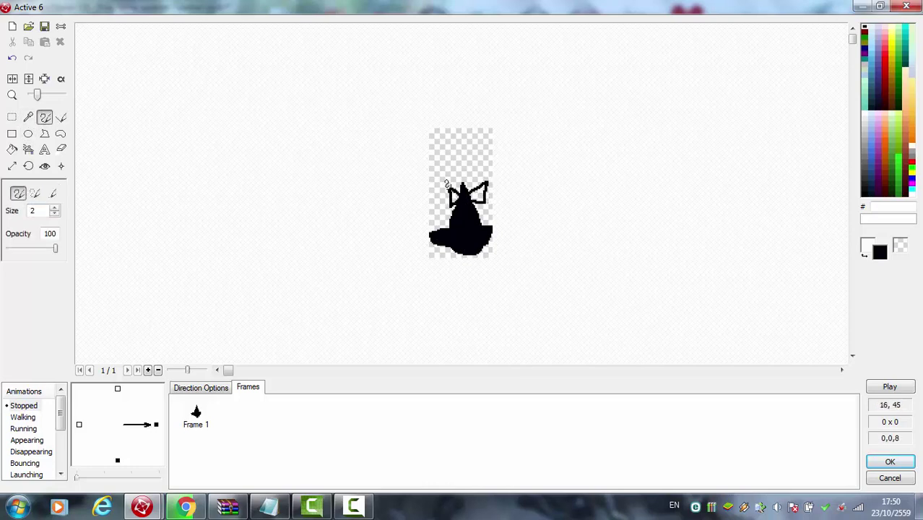
left_click(13, 150)
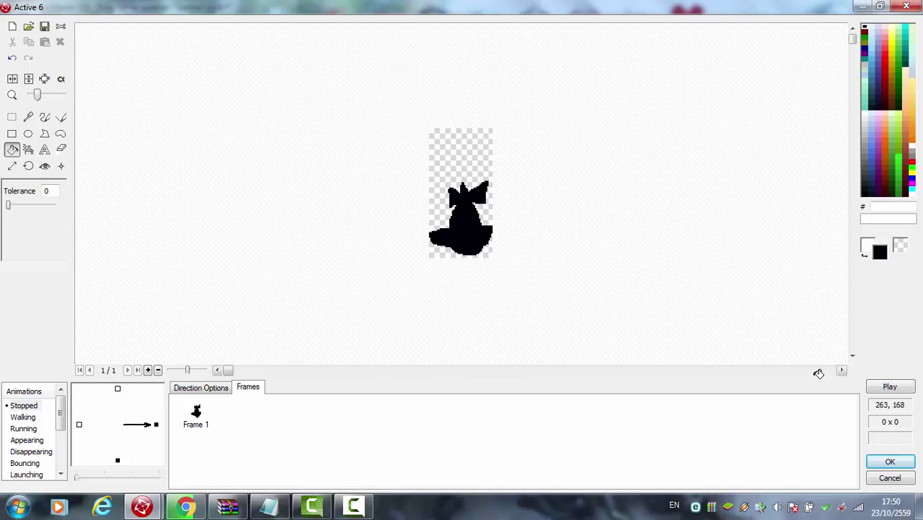
left_click(890, 461)
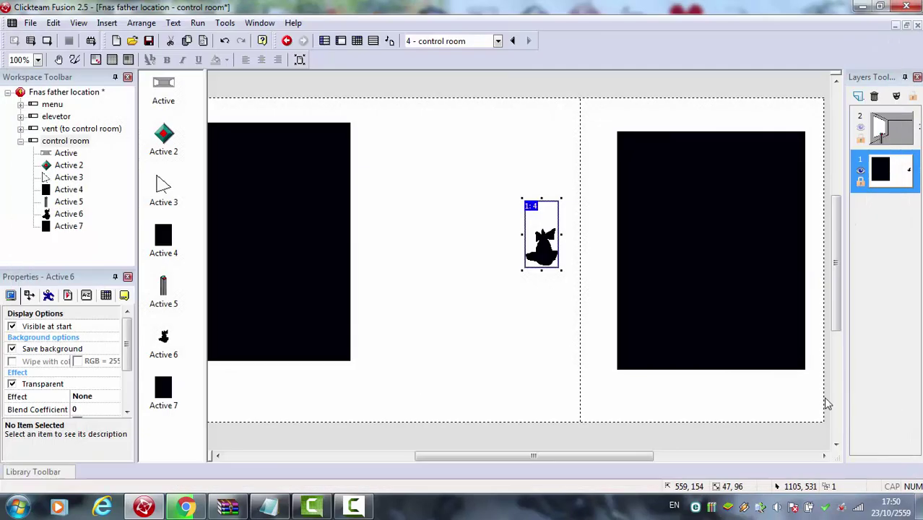
Move the creature figure from the white area into the right-hand black rectangle, at position 825, 231
left_click(771, 407)
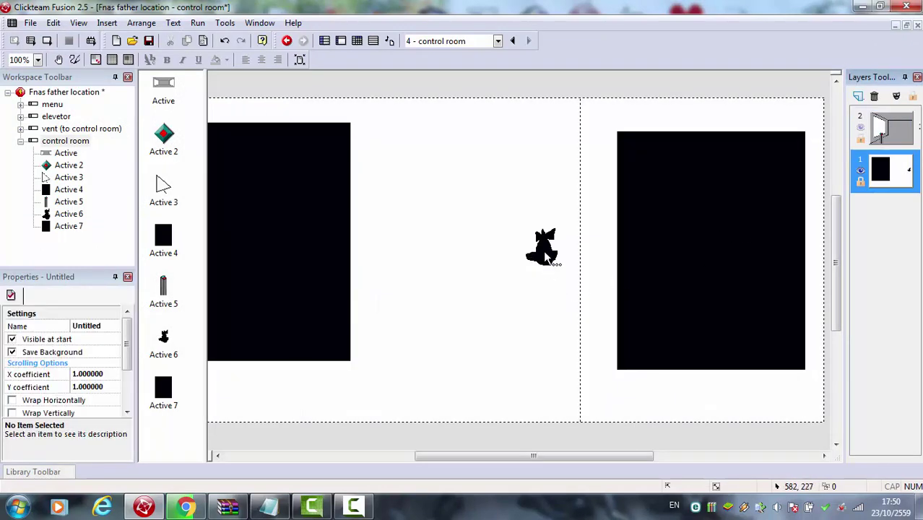
left_click_drag(546, 252, 726, 312)
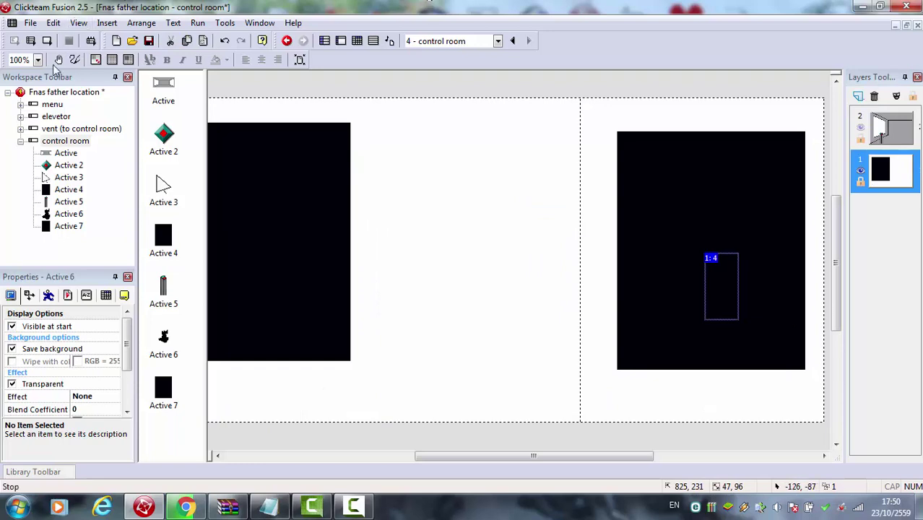
Copy events 4 to 9 in the control room's event editor and paste them as new events after event 9
left_click(361, 42)
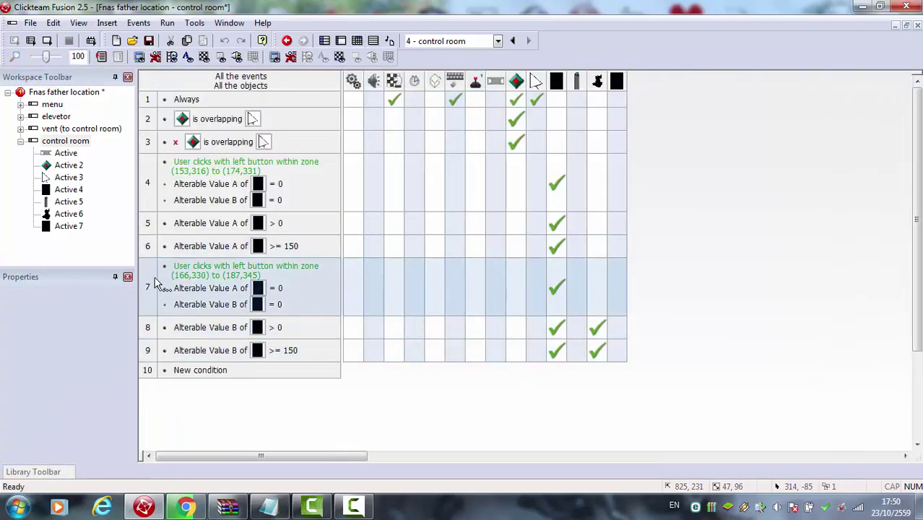
left_click(148, 349)
key("shift+Up")
key("shift+Up")
key("shift+Up")
key("shift+Up")
key("shift+Up")
key("shift+Up")
key("shift+Up")
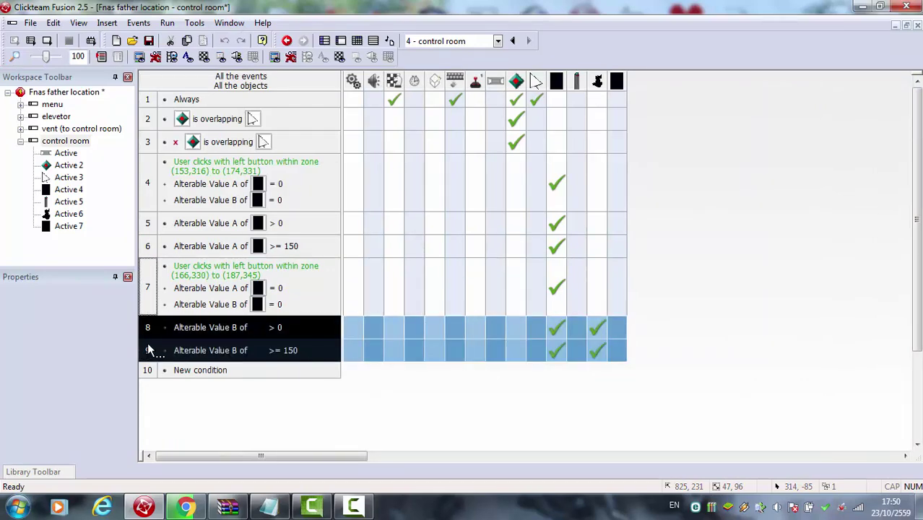
key("shift+Down")
key("shift+Down")
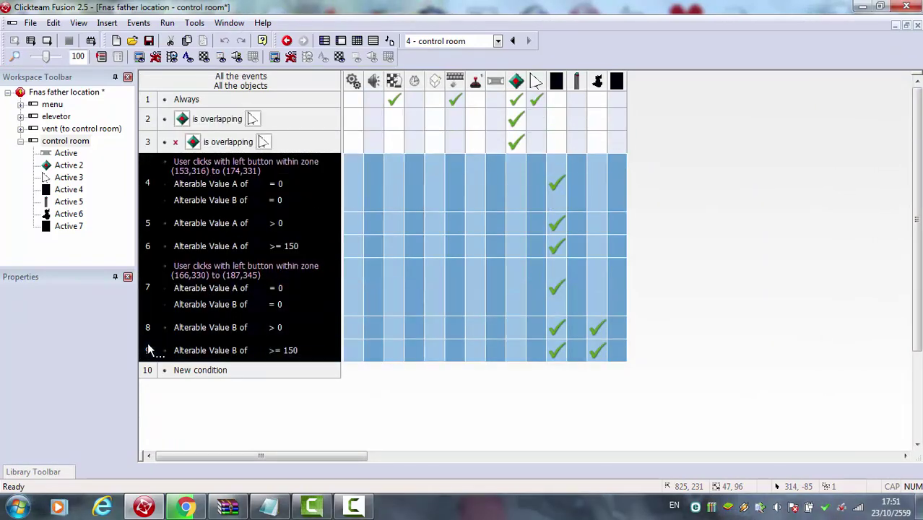
left_click(145, 379)
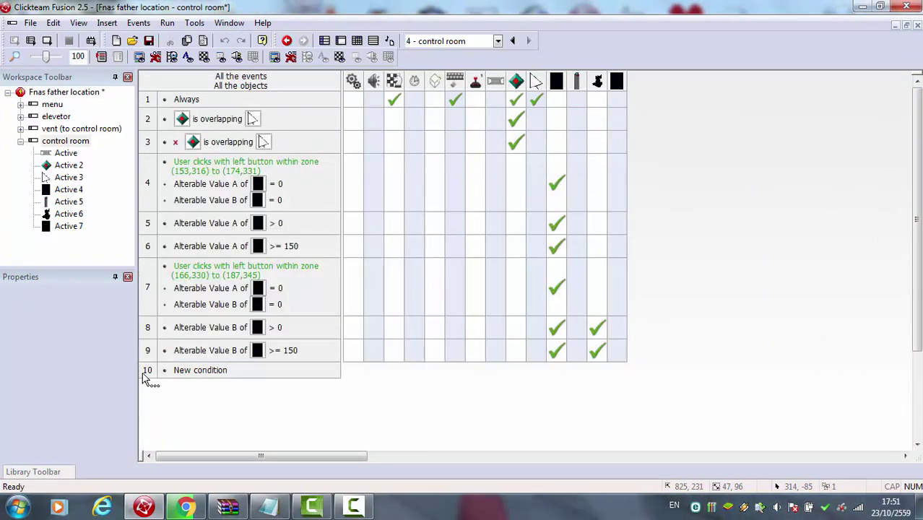
key("ctrl+v")
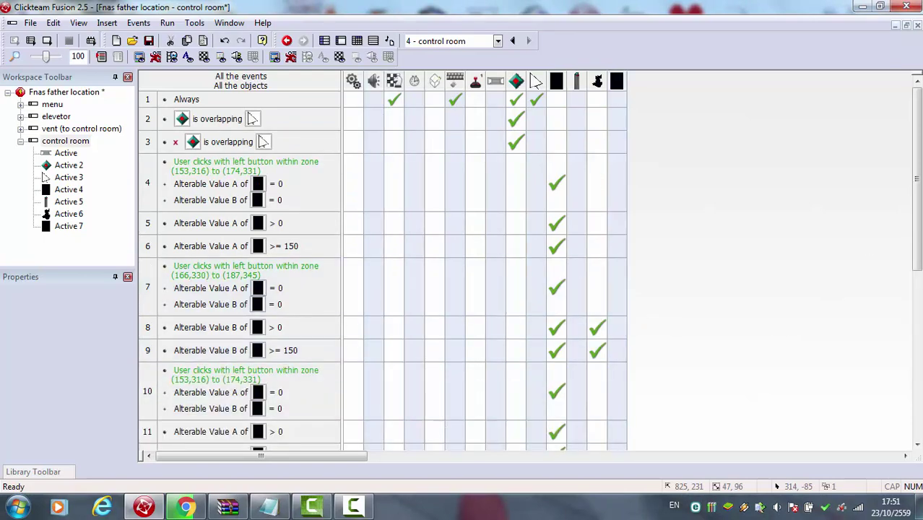
scroll(383, 271, "down", 5)
left_click(244, 177)
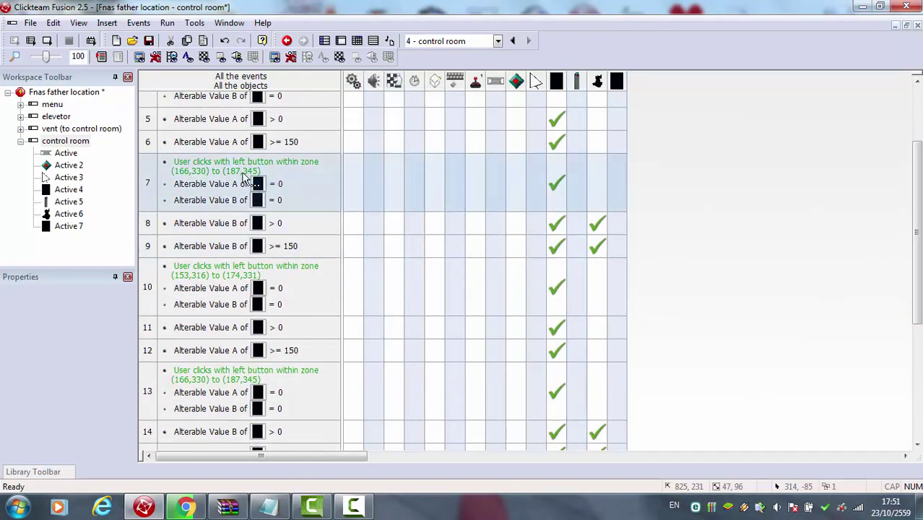
double_click(147, 286)
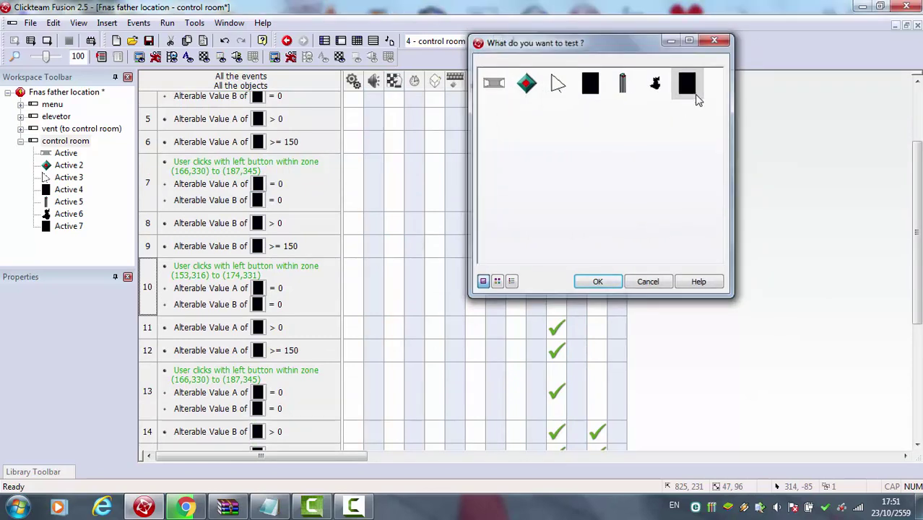
key("Escape")
left_click_drag(257, 184, 581, 344)
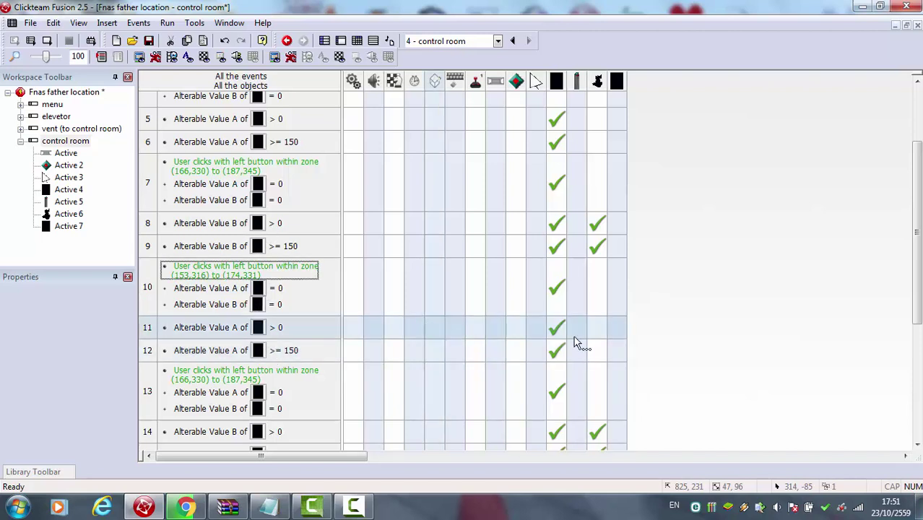
scroll(581, 343, "down", 3)
scroll(532, 264, "down", 2)
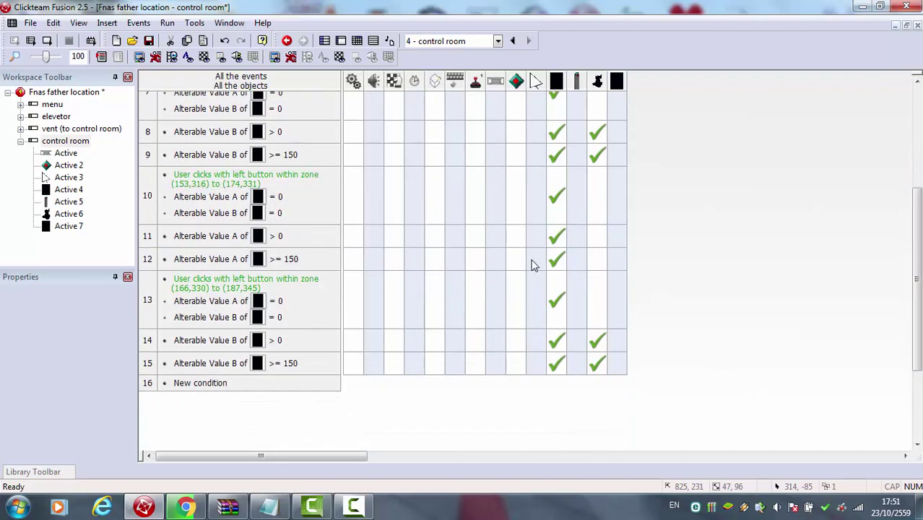
left_click_drag(262, 291, 261, 292)
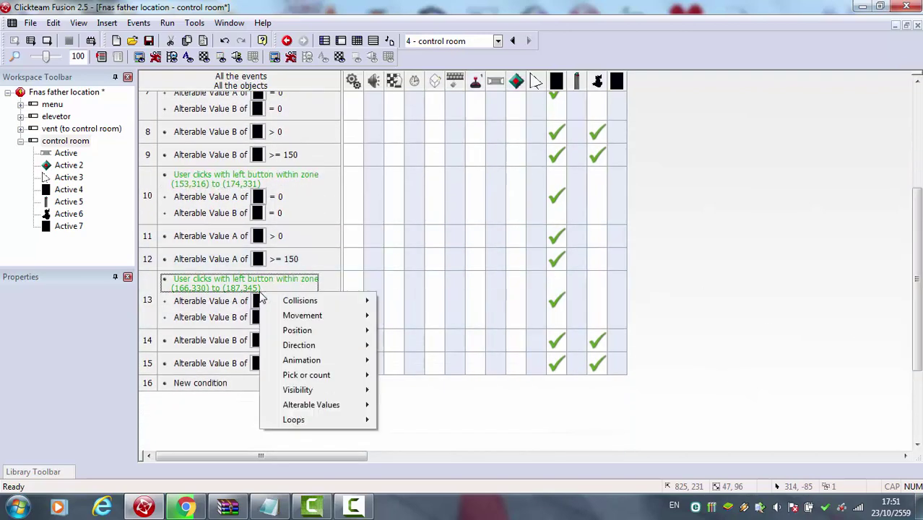
left_click(354, 264)
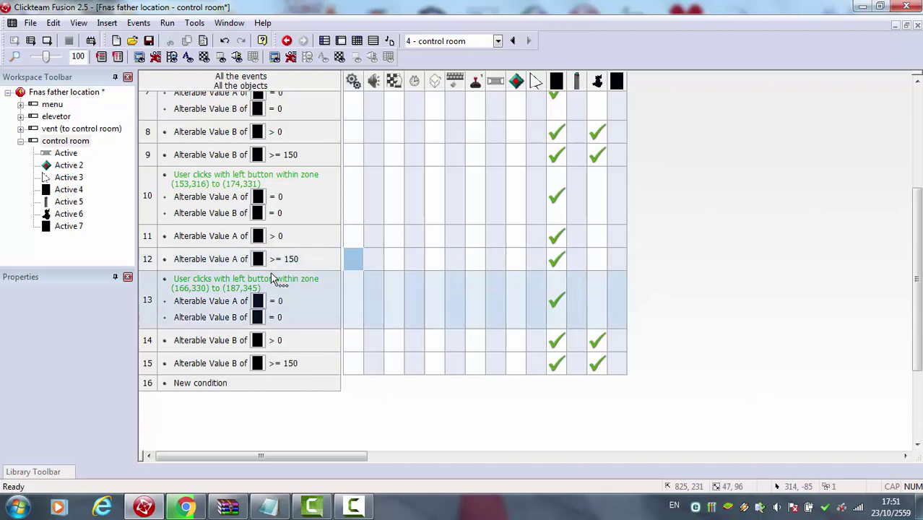
left_click_drag(261, 302, 262, 369)
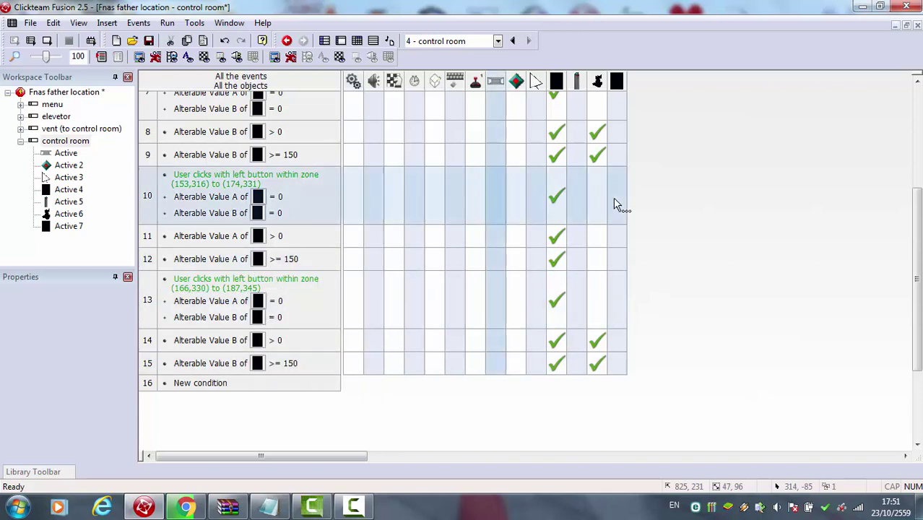
mouse_move(605, 154)
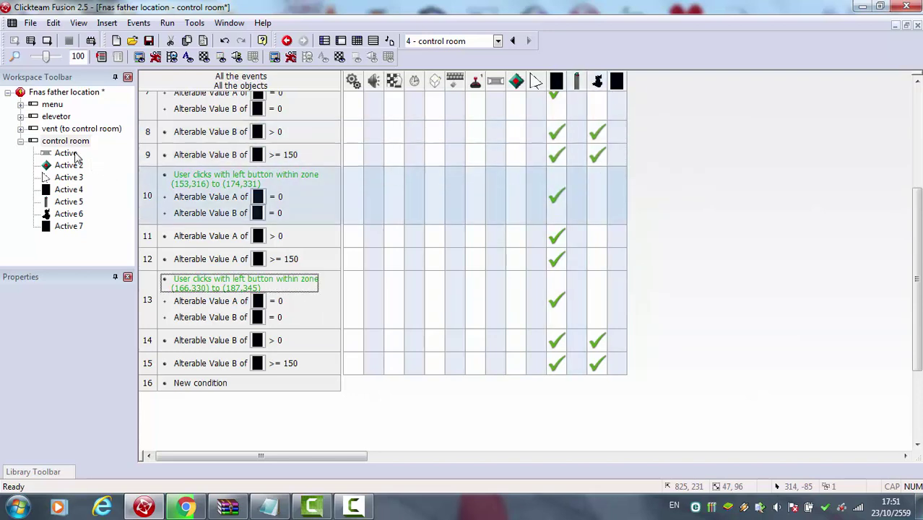
Clone the Active 6 creature in the frame's right-hand rectangle, with 2 rows, 1 column and spacing 0
key("ctrl+m")
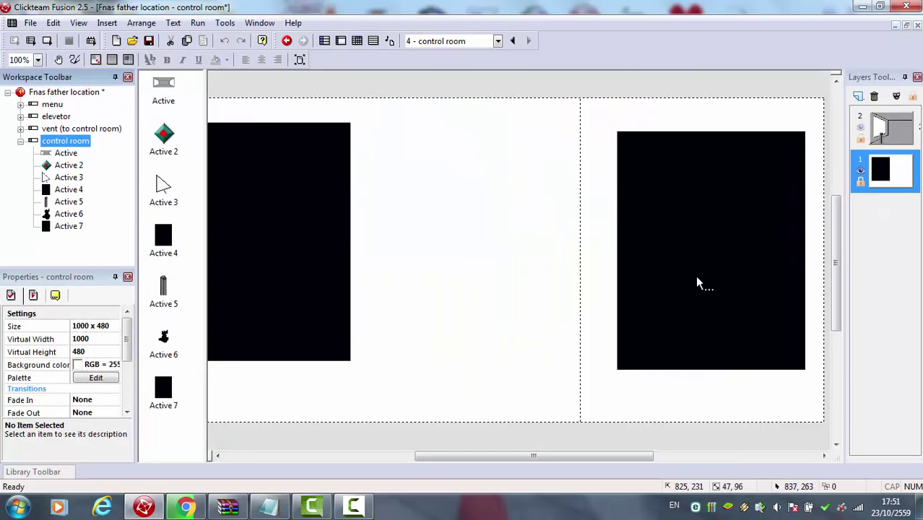
left_click(697, 284)
left_click(406, 144)
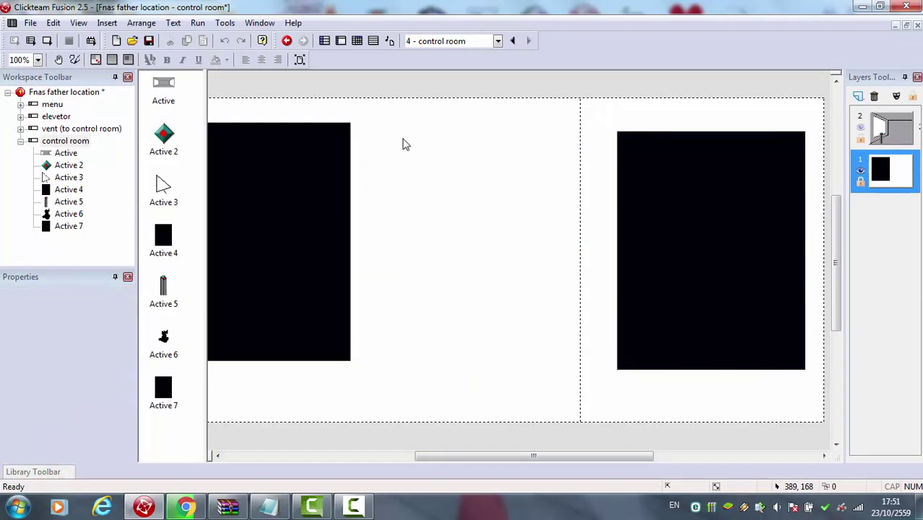
left_click(698, 263)
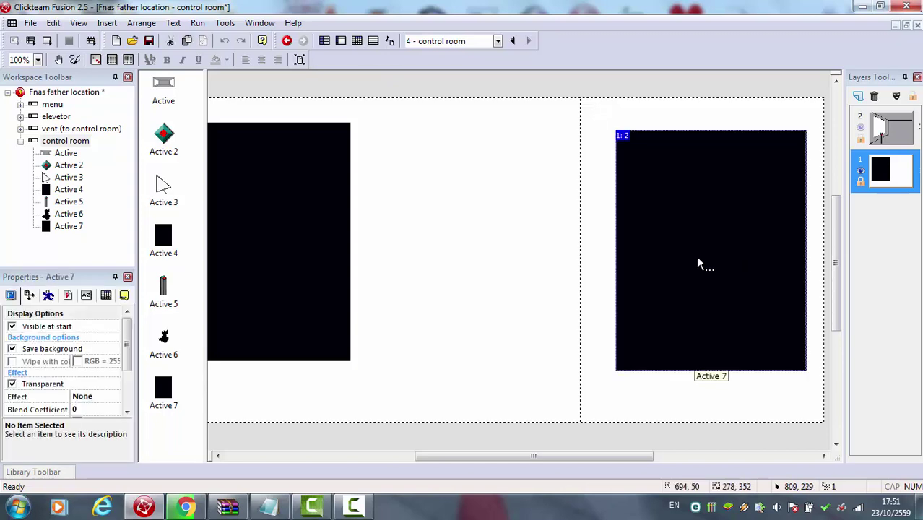
left_click(719, 315)
right_click(719, 312)
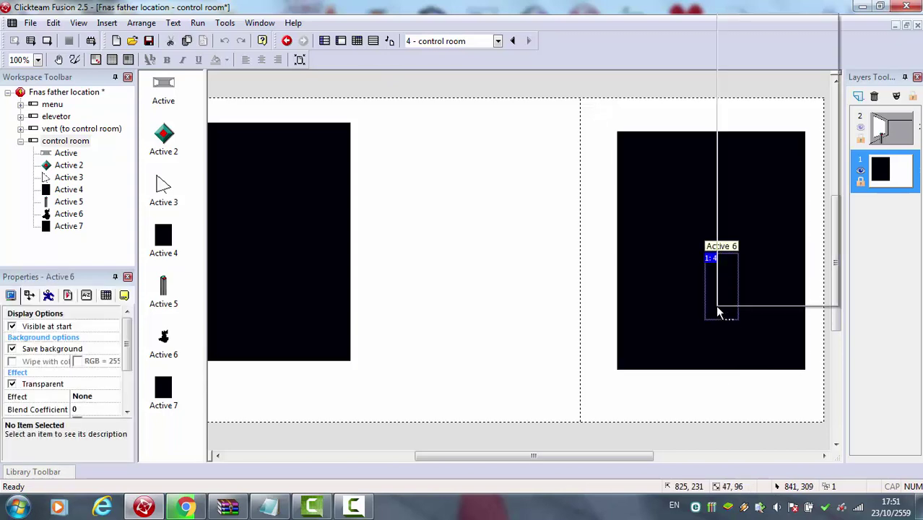
left_click(759, 87)
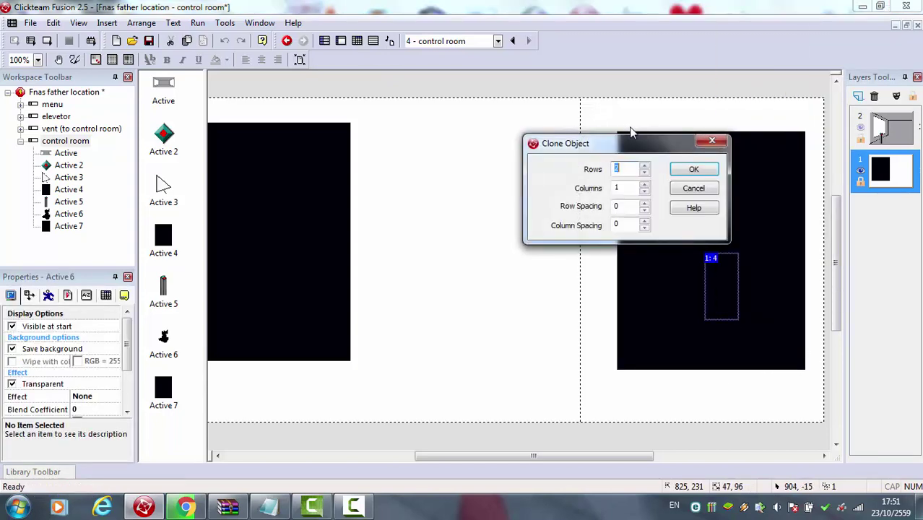
left_click(692, 170)
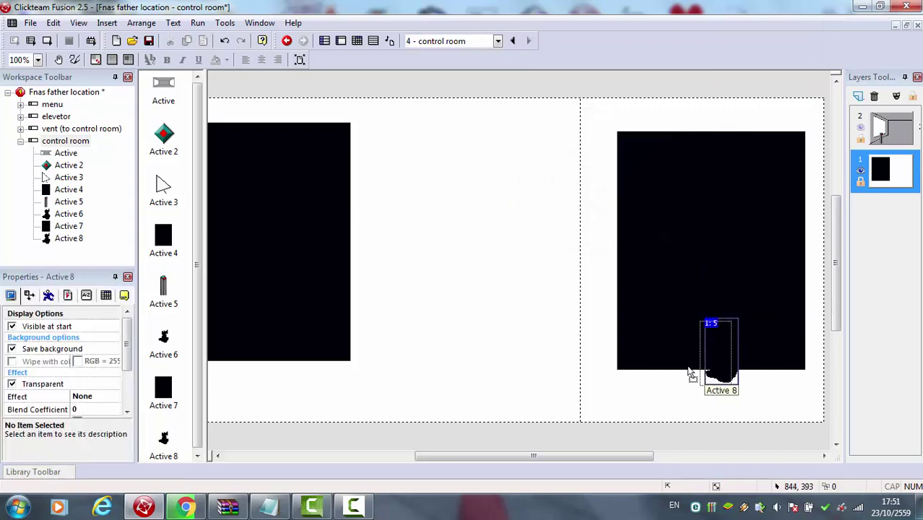
Move the cloned Active 8 figure into the white area between the rectangles and erase the creature from its Frame 1
left_click_drag(721, 365, 466, 333)
double_click(459, 329)
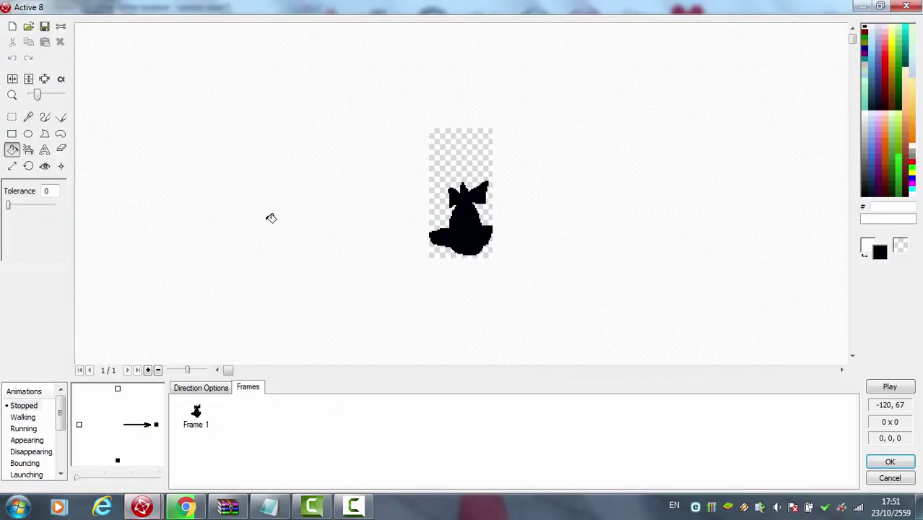
key("ctrl+a")
key("Delete")
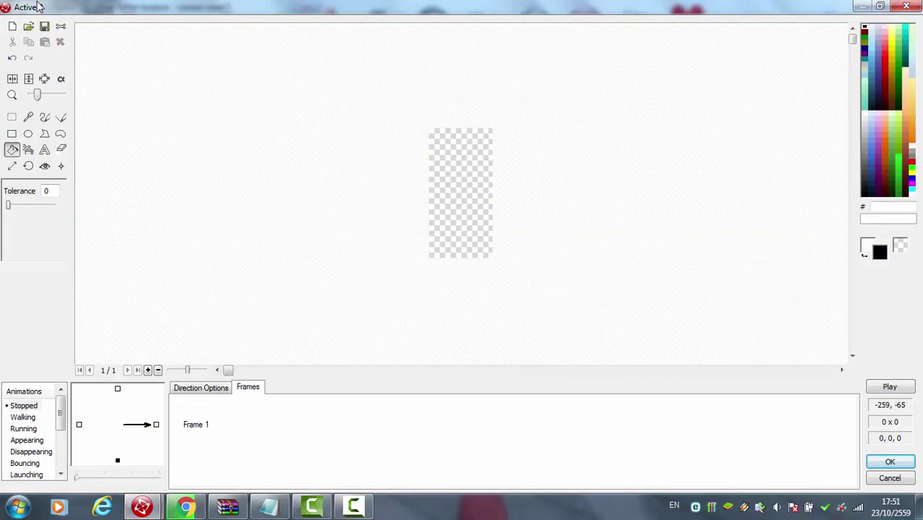
Draw a stick figure's two legs, torso and two arms in black with size 5 lines on Active 8's empty frame
left_click(61, 117)
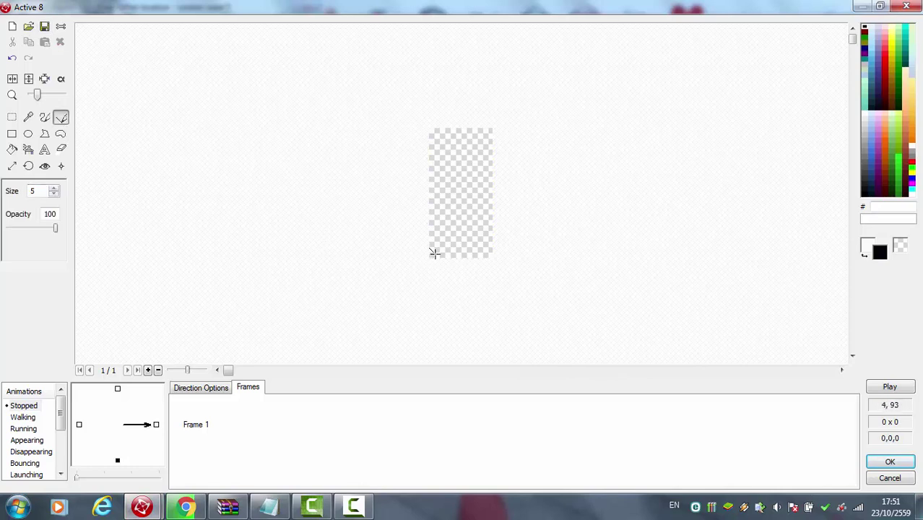
mouse_move(434, 253)
left_mouse_down()
mouse_move(447, 201)
mouse_move(455, 217)
left_mouse_up()
left_click_drag(455, 217, 478, 256)
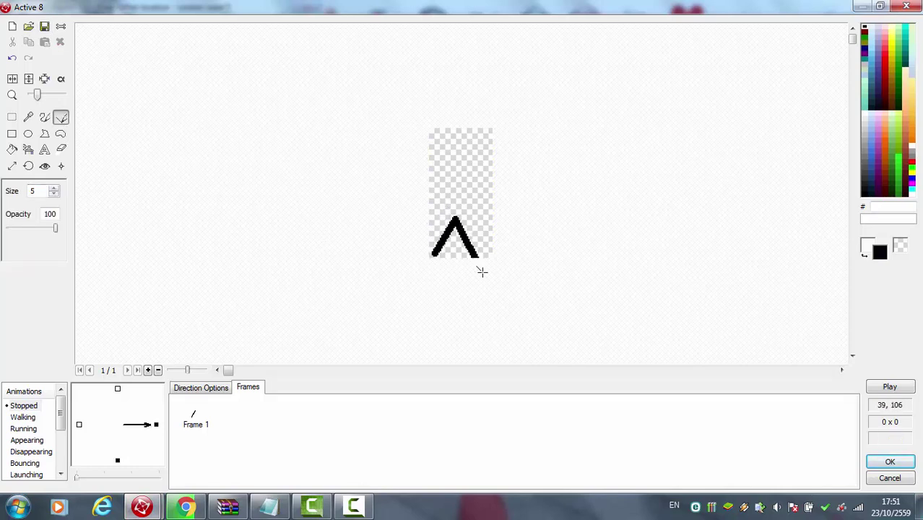
left_click(476, 257)
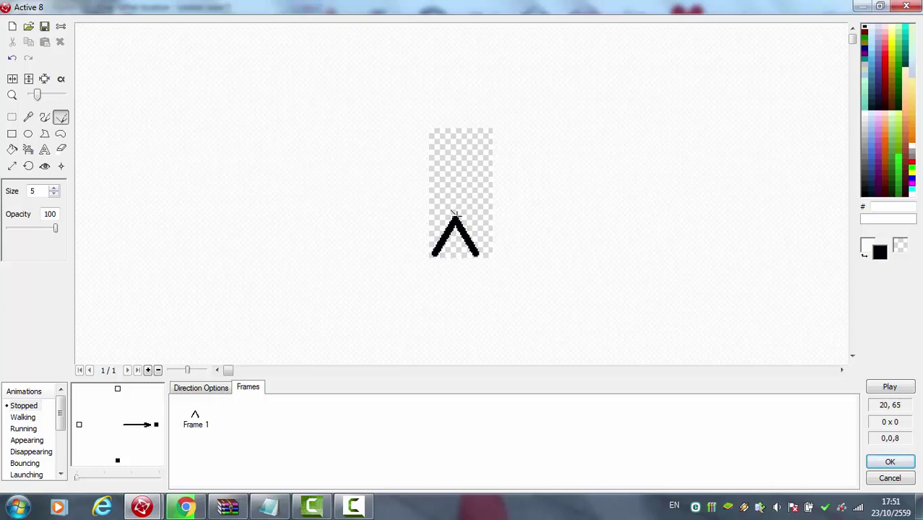
mouse_move(455, 217)
left_mouse_down()
mouse_move(453, 158)
mouse_move(479, 207)
left_mouse_up()
left_click_drag(439, 177, 431, 193)
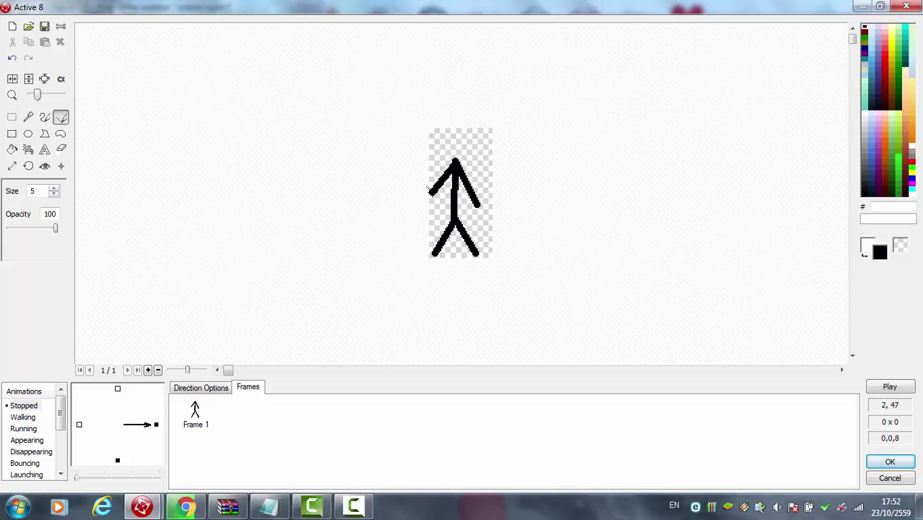
Add a size 5 circle head above the arms, fill it black, check the downward direction's frames, and accept the image
left_click(28, 134)
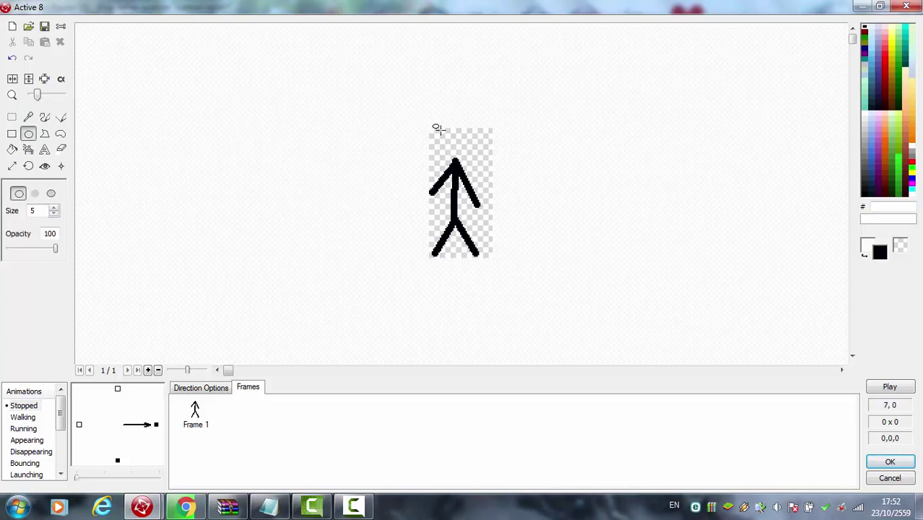
left_click_drag(438, 129, 474, 163)
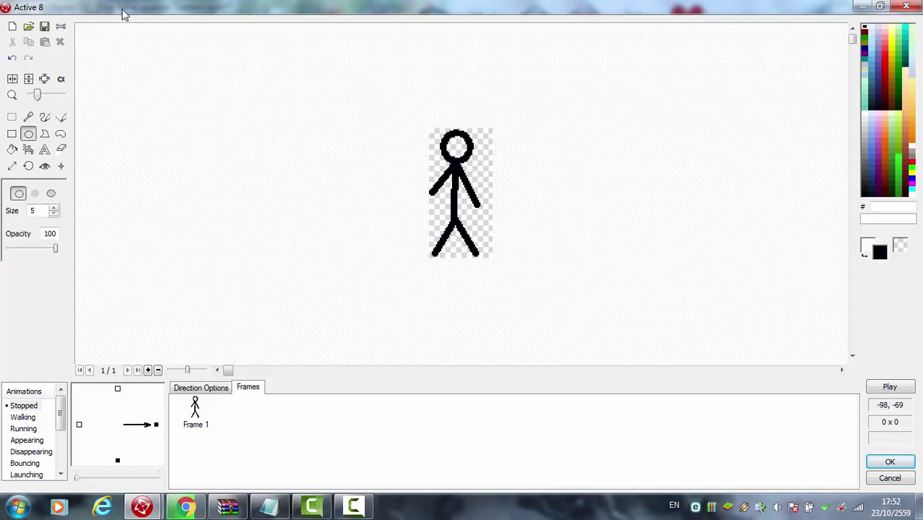
left_click(11, 149)
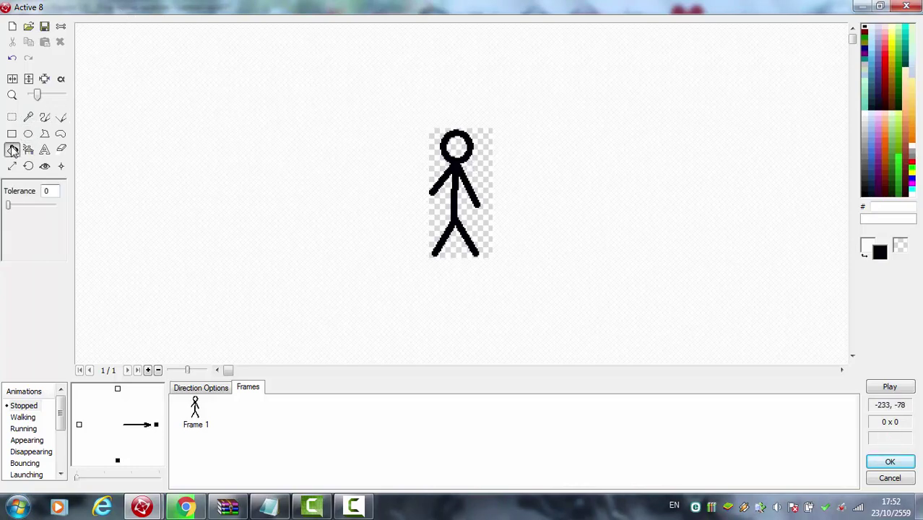
left_click(460, 141)
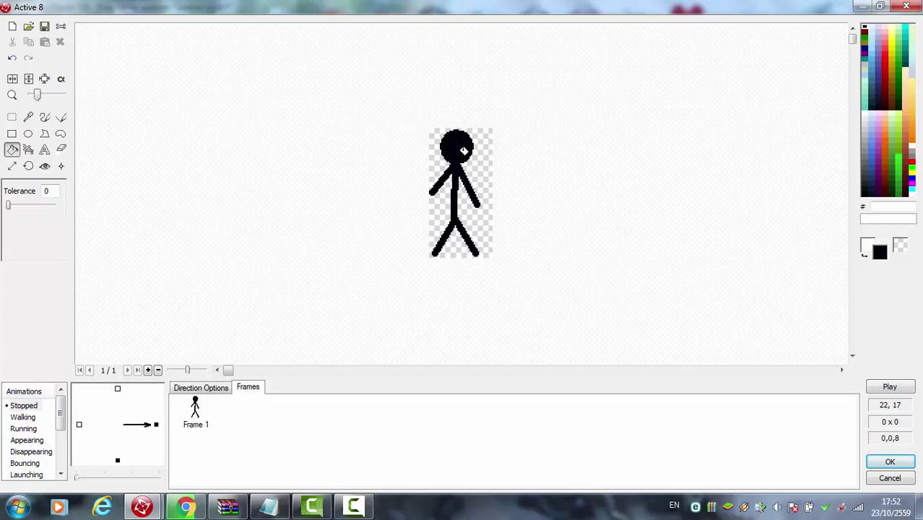
left_click(118, 462)
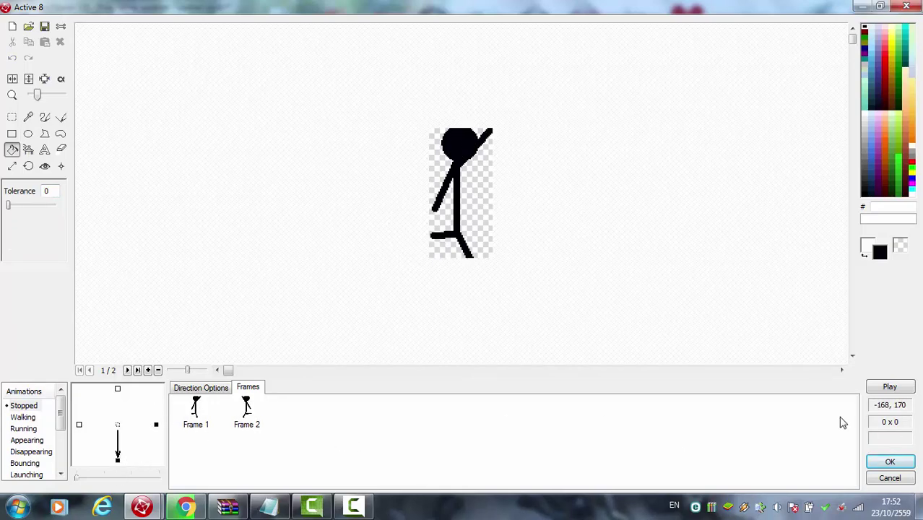
left_click(890, 462)
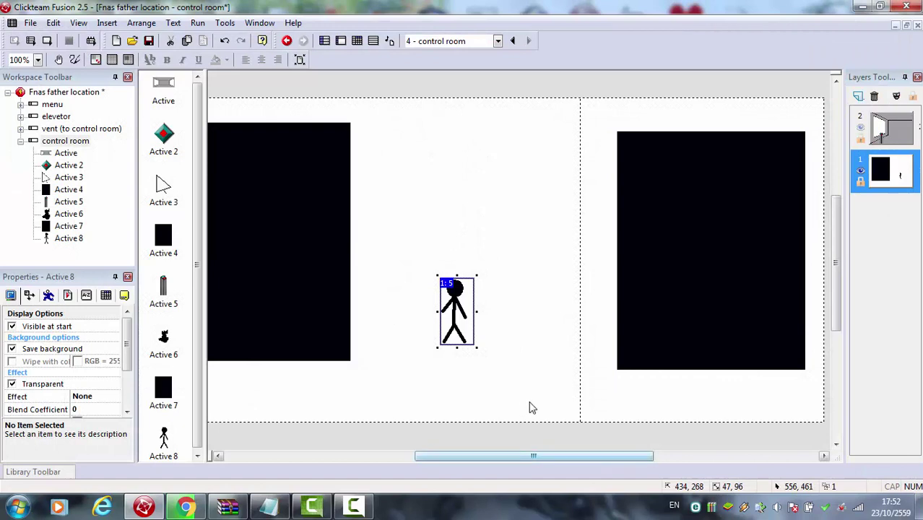
Move the Active 8 stick figure into the left black rectangle at position 133, 227, and open the event editor
left_click_drag(578, 463, 464, 463)
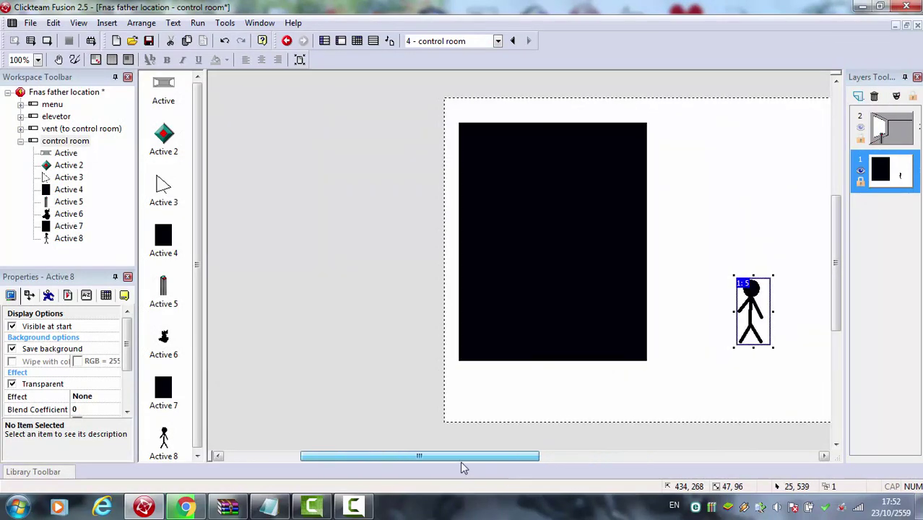
left_click_drag(751, 293, 547, 265)
left_click(357, 40)
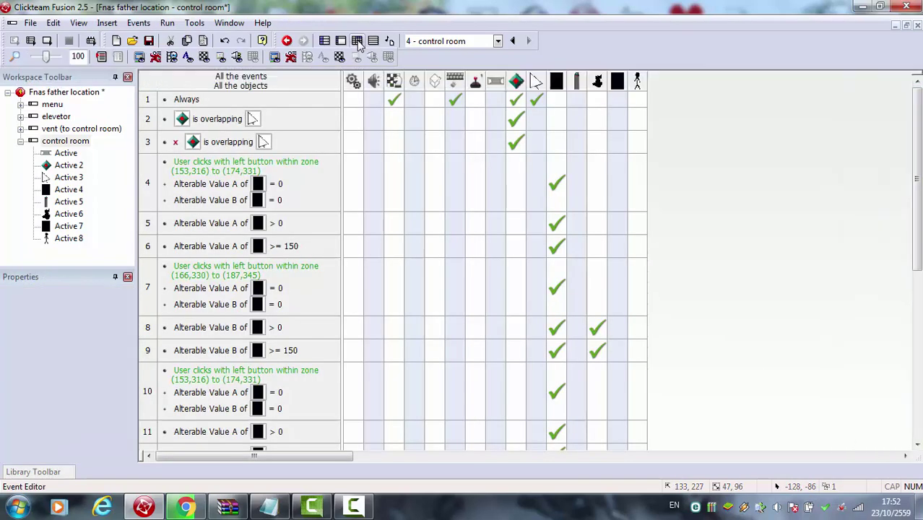
Copy Active 4's action in event 7 to Active 7 and move that copy to Active 6
left_click_drag(917, 239, 917, 315)
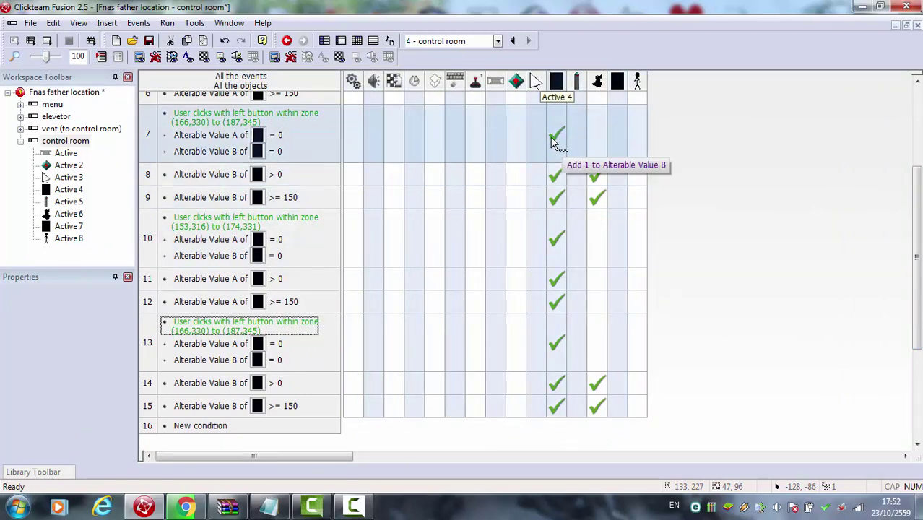
left_click(556, 134)
left_click_drag(616, 143, 618, 142)
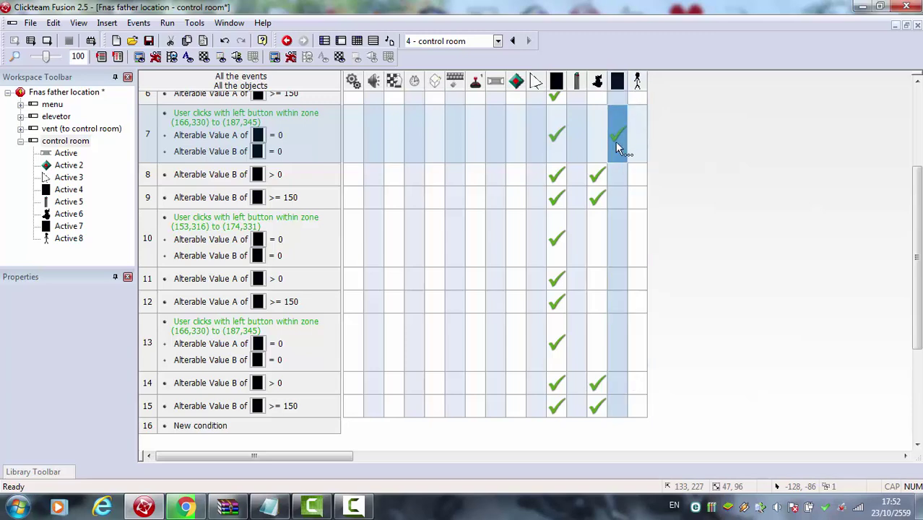
left_click_drag(620, 136, 597, 136)
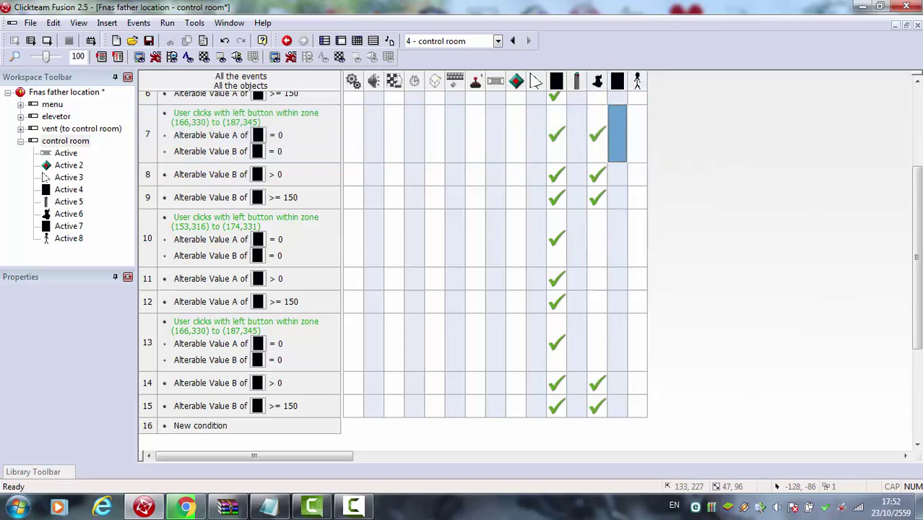
left_click_drag(918, 253, 918, 144)
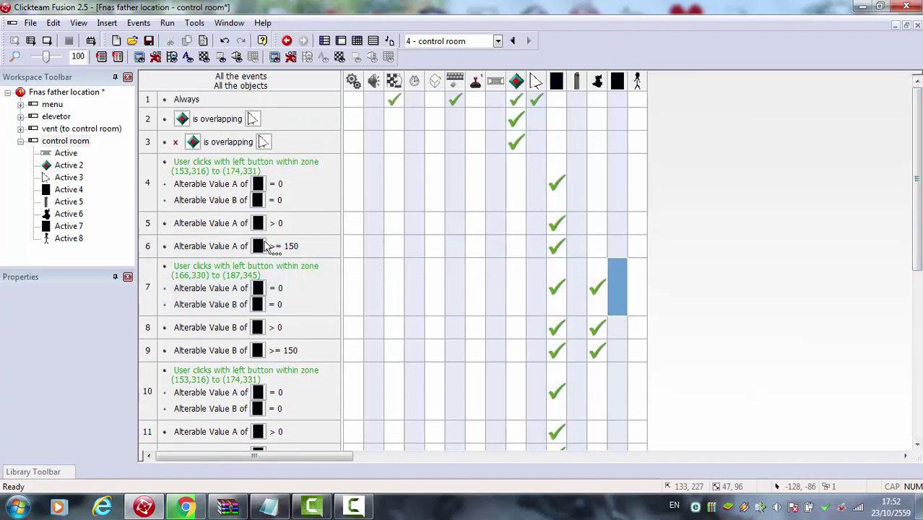
left_click_drag(261, 247, 262, 333)
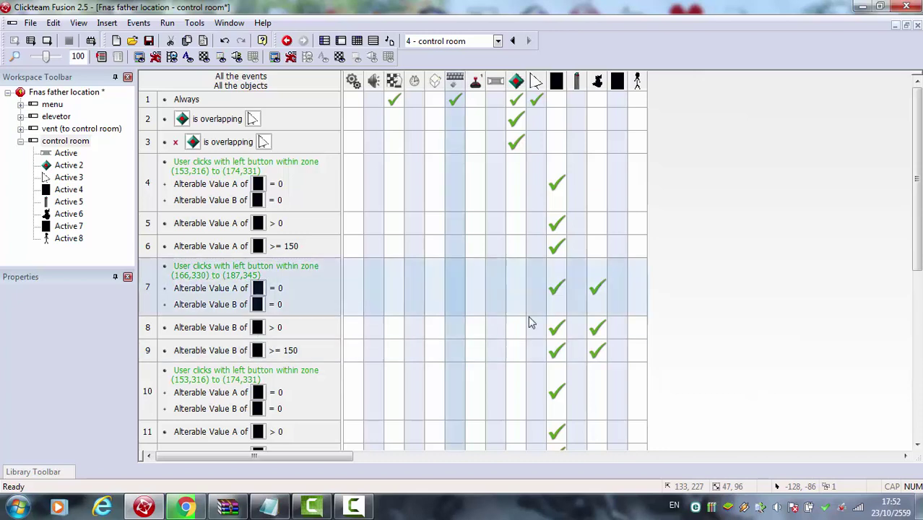
Copy Active 6's actions in events 7, 8 and 9 to Active 8 and delete the originals from Active 6
mouse_move(596, 286)
left_click_drag(596, 288, 637, 287)
left_click_drag(597, 328, 637, 350)
key("Delete")
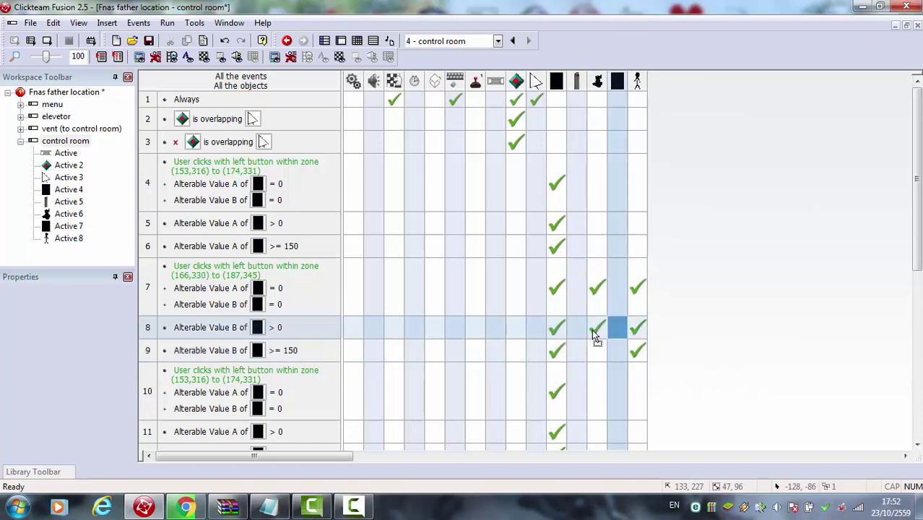
left_click(596, 328)
key("Delete")
left_click(598, 288)
key("Delete")
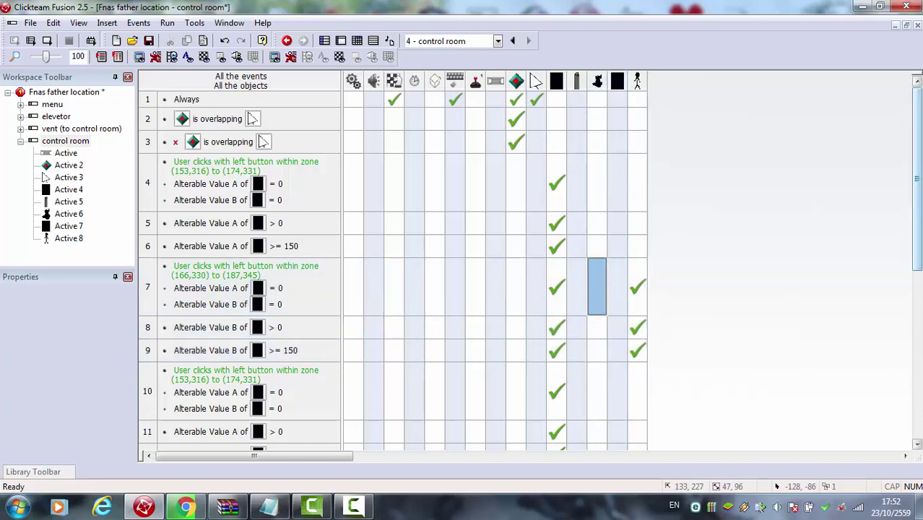
Copy Active 4's actions in events 10, 11, 12 and 13 to Active 7 in the same events
scroll(791, 306, "down", 2)
scroll(791, 306, "down", 2)
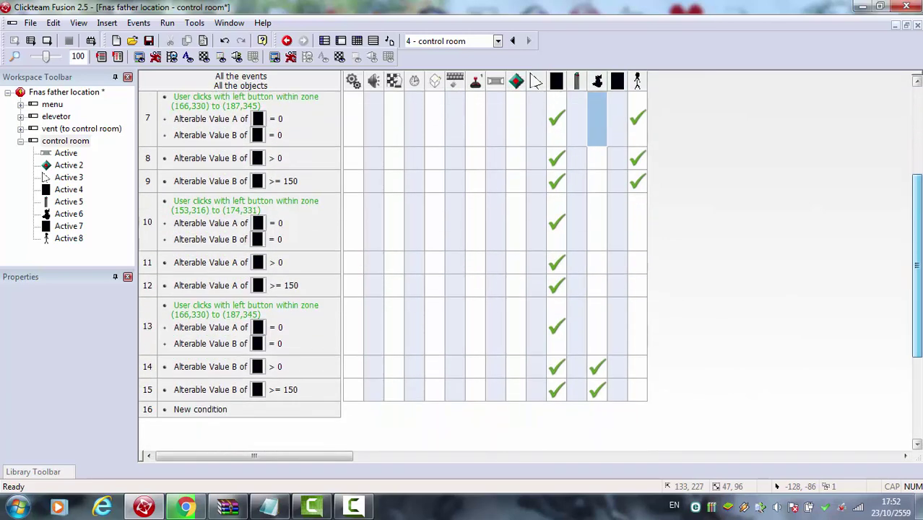
left_click(547, 247)
left_click_drag(547, 249, 615, 235)
left_click_drag(555, 275, 617, 271)
left_click(556, 295)
left_click_drag(557, 295, 616, 294)
left_click(549, 357)
left_click_drag(549, 357, 616, 339)
Flip the yellow image in Active 7's downward direction horizontally and accept the change
left_click(77, 229)
double_click(78, 230)
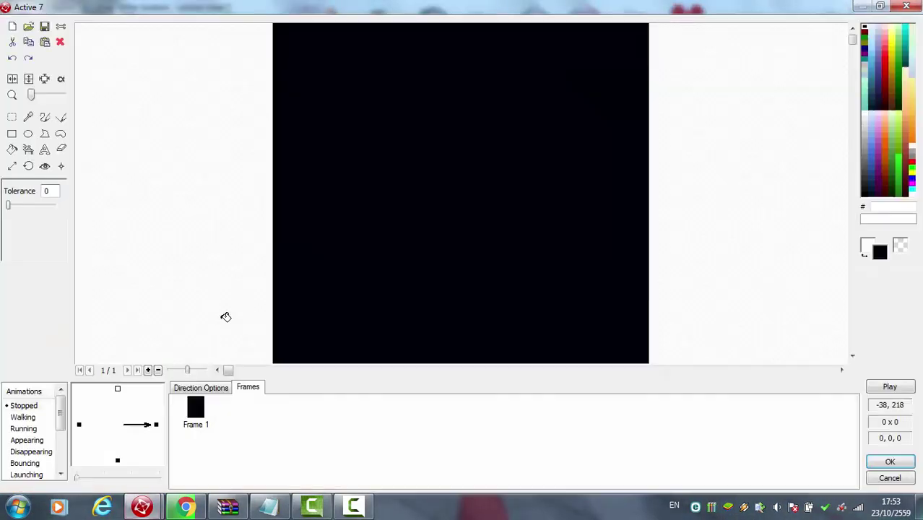
left_click(118, 461)
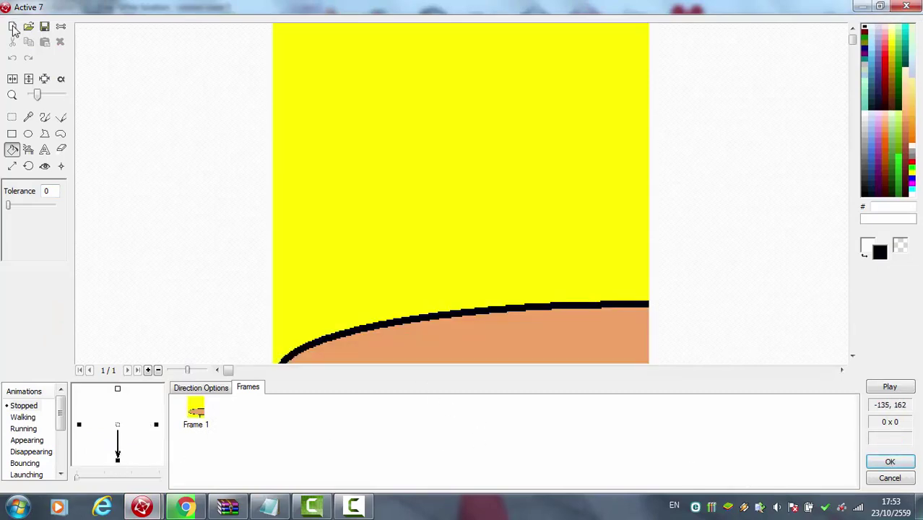
left_click(13, 80)
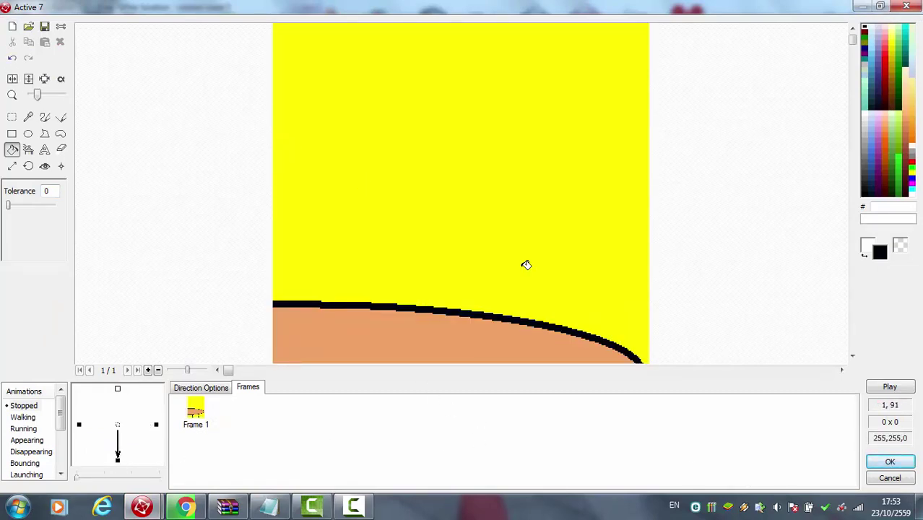
left_click(891, 463)
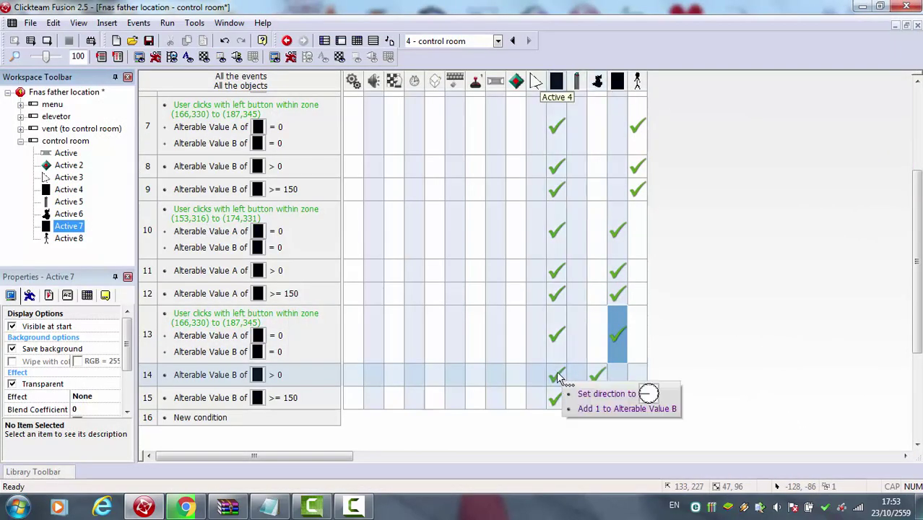
Copy Active 4's actions in events 14 and 15 to Active 7
left_click_drag(619, 387, 619, 386)
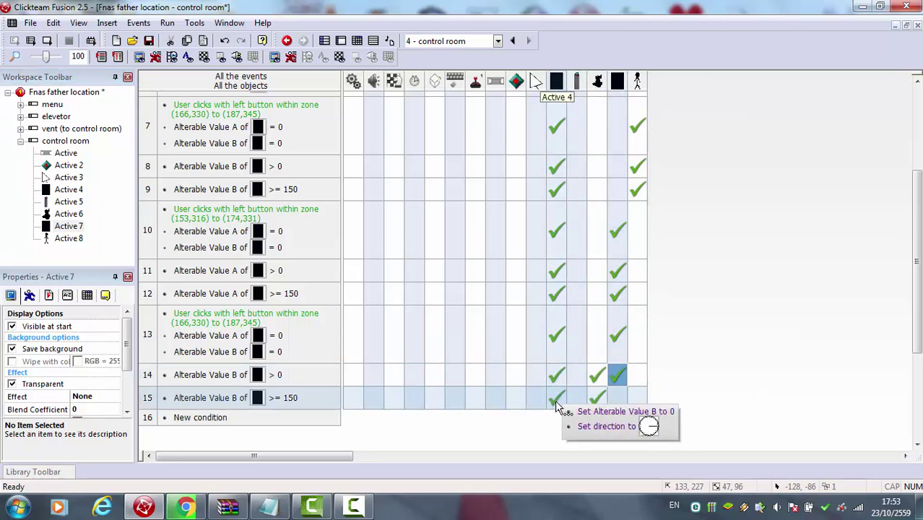
left_click_drag(556, 408, 618, 398)
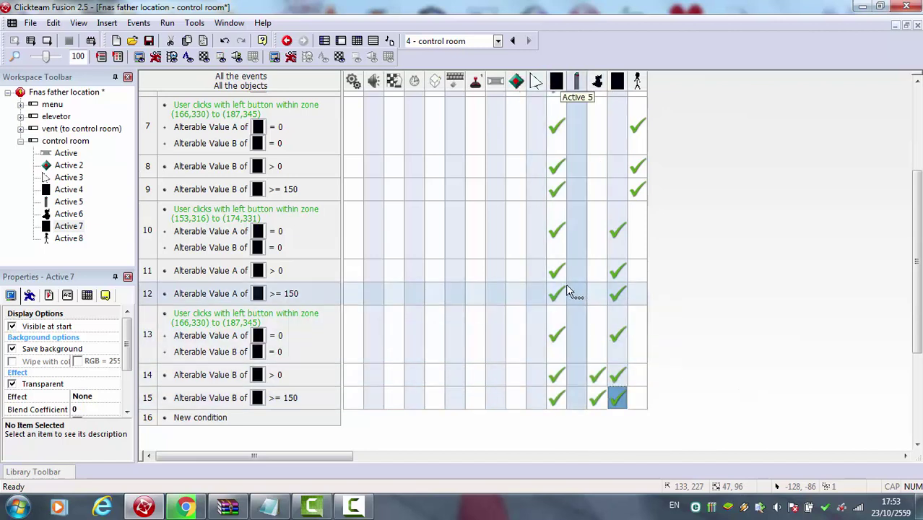
Delete Active 4's actions from events 10 to 15 and save the application
left_click(550, 230)
key("Delete")
left_click(558, 270)
key("Delete")
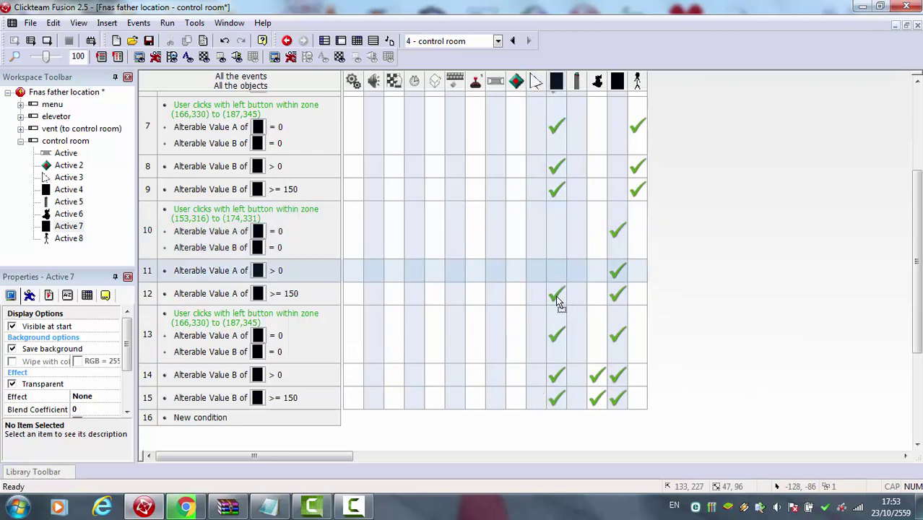
left_click(557, 313)
key("Delete")
left_click(556, 374)
key("Delete")
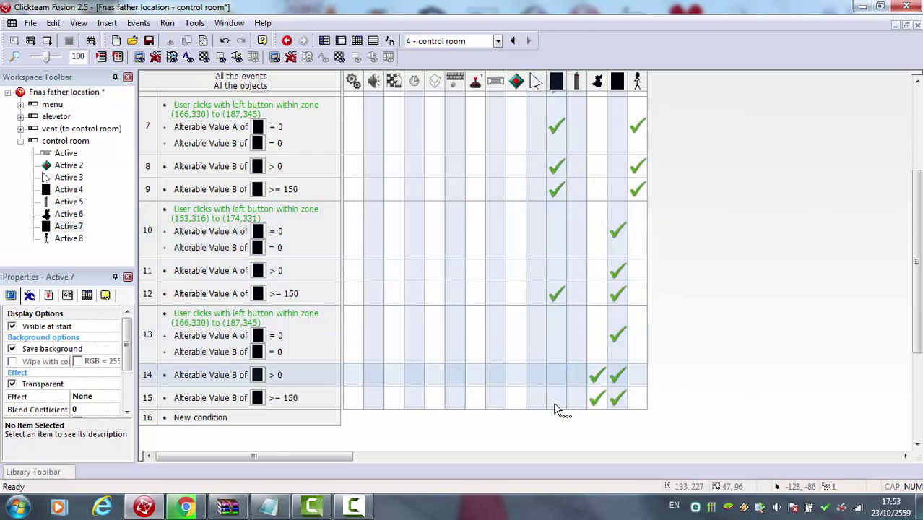
left_click(557, 398)
key("Delete")
left_click(556, 374)
left_click(556, 293)
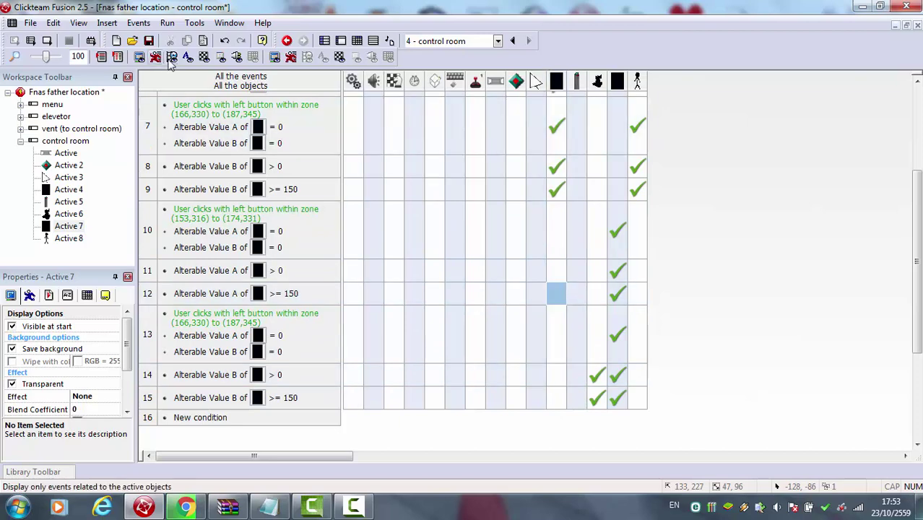
left_click(149, 41)
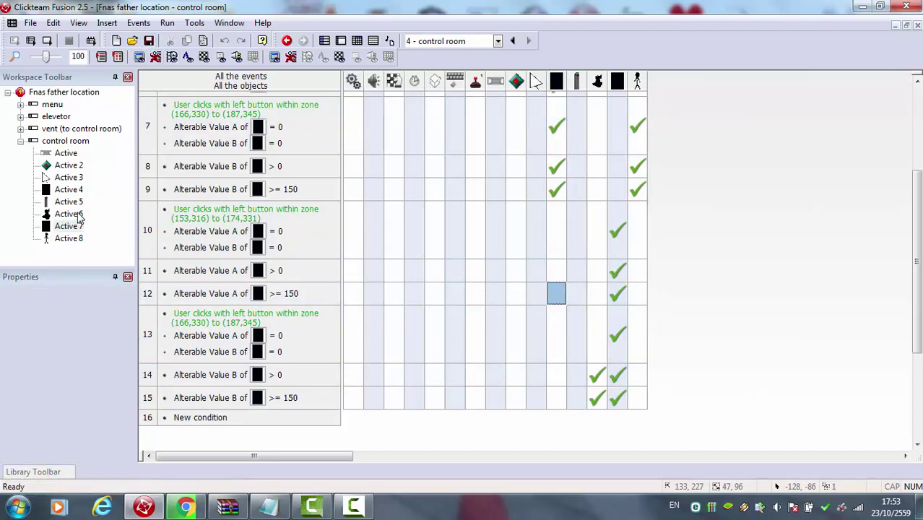
Open Active 6's images and erase the stick figure from Frame 1 of the downward direction
double_click(69, 215)
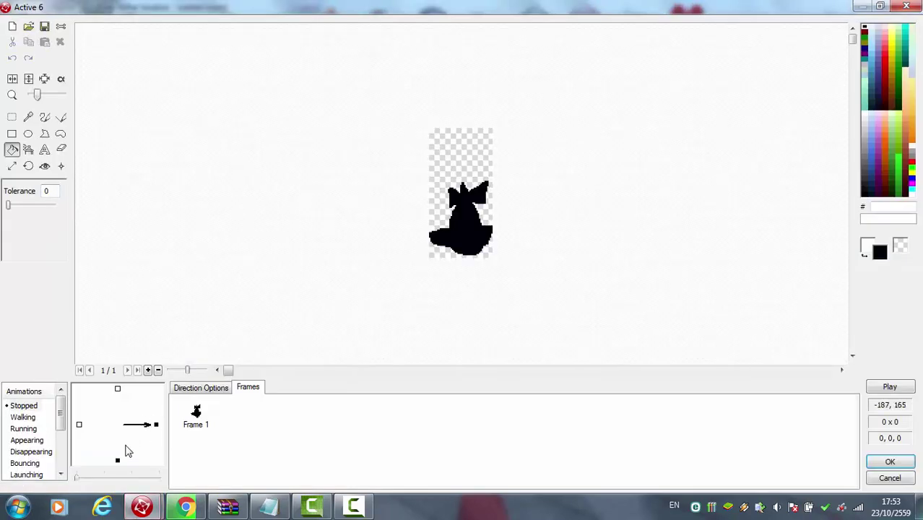
left_click(118, 459)
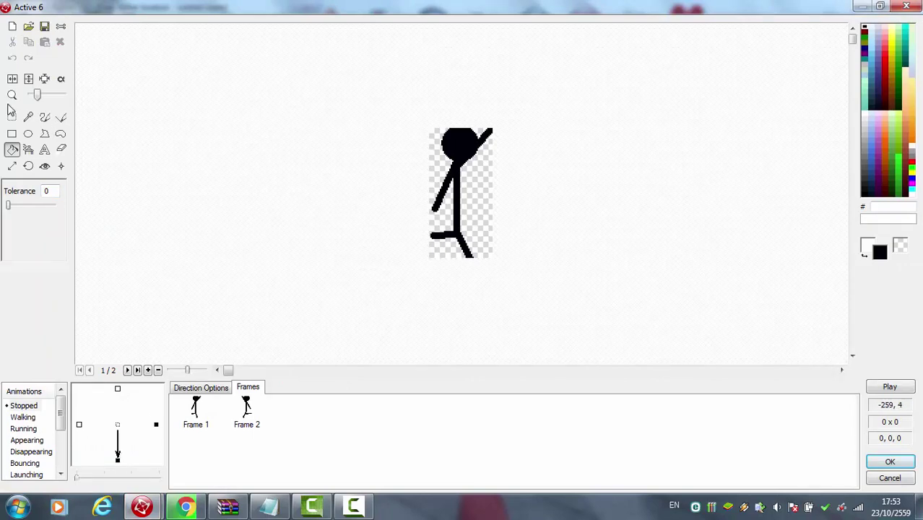
left_click(11, 117)
left_click_drag(305, 72, 643, 362)
key("Delete")
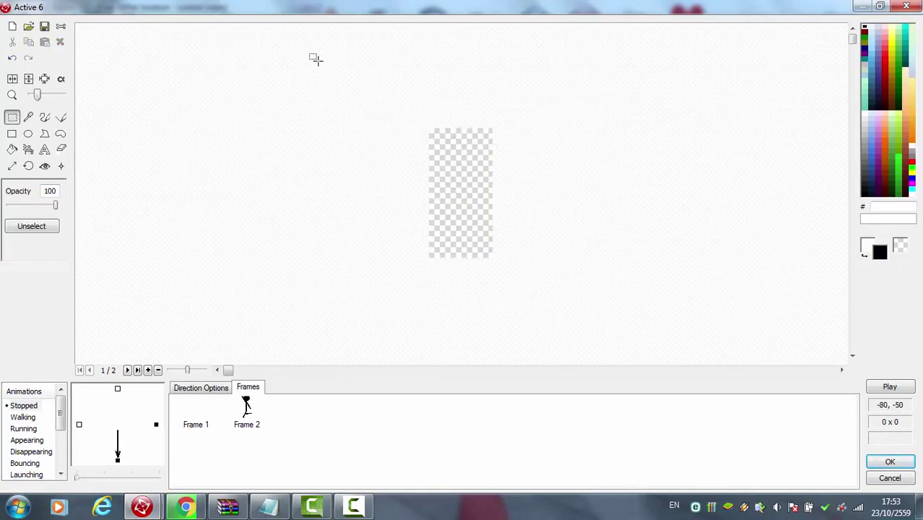
left_click(44, 117)
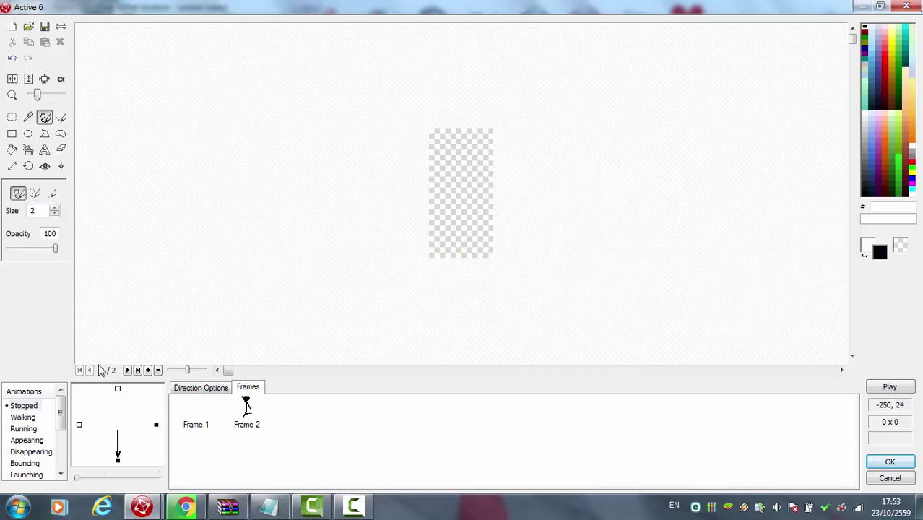
Replace Active 6's downward direction with a copy of the creature from its rightward direction
right_click(157, 427)
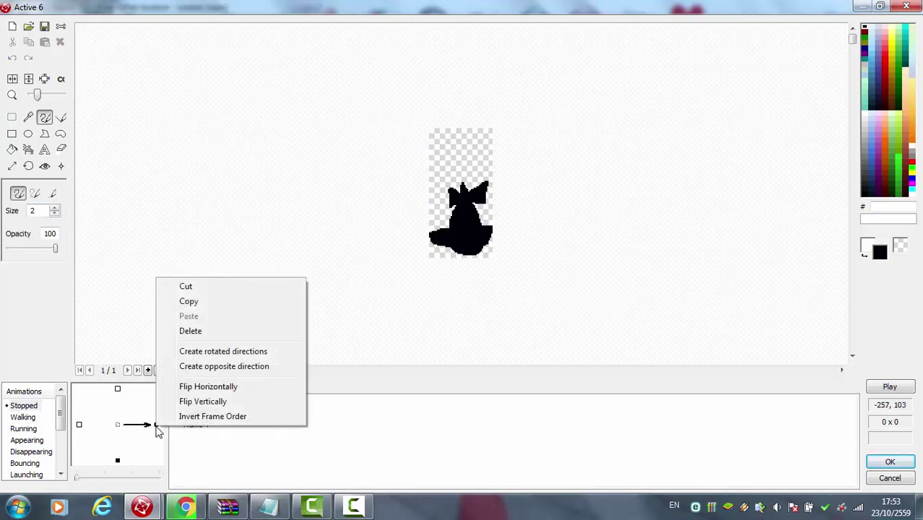
left_click(192, 304)
right_click(118, 460)
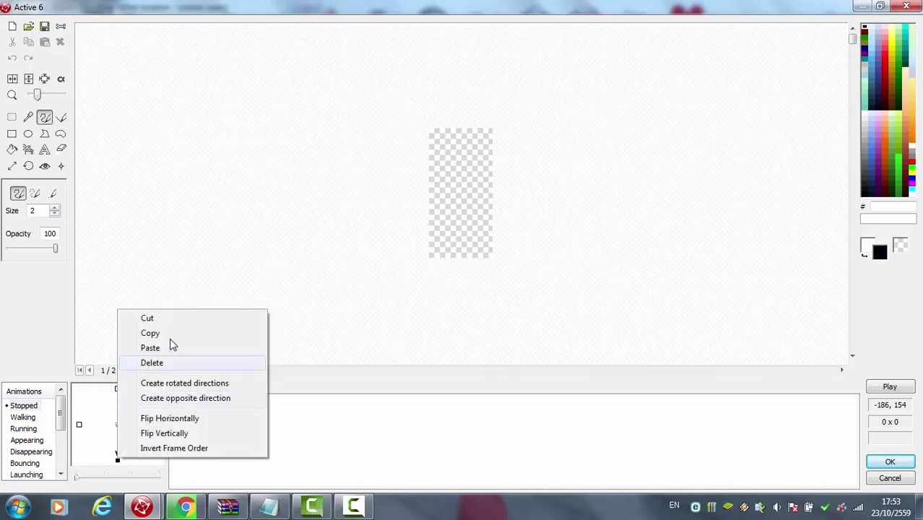
left_click(171, 345)
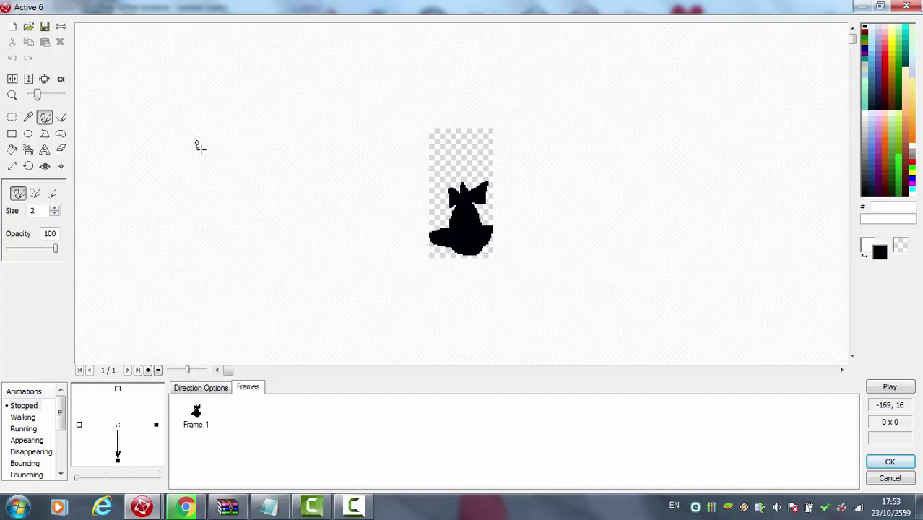
Duplicate the creature frame so that Active 6's downward direction has four frames
left_click(29, 135)
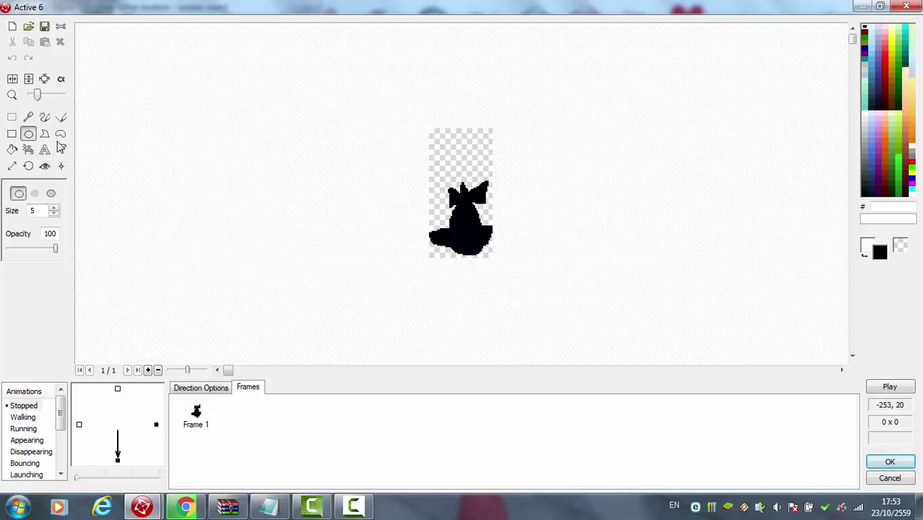
left_click(12, 117)
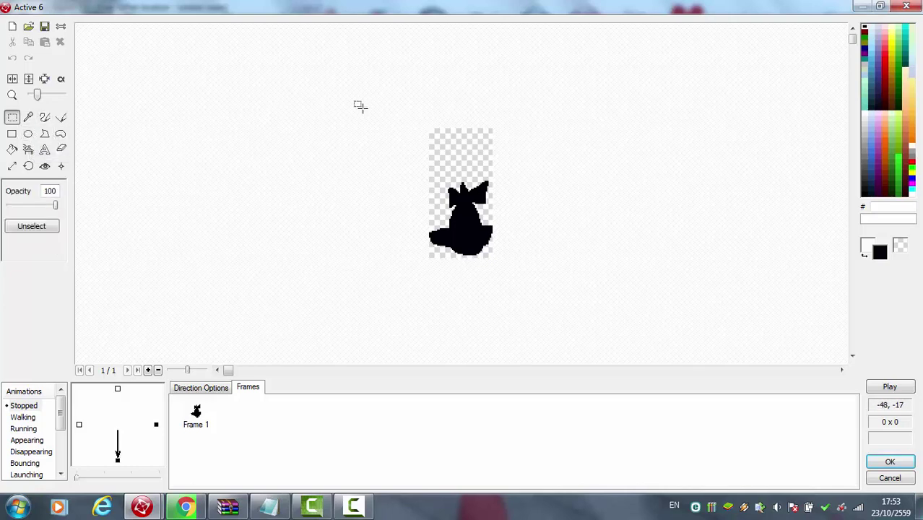
left_click_drag(324, 141, 116, 316)
Select the whole creature in Frame 2 and shift it slightly upward
left_click(246, 415)
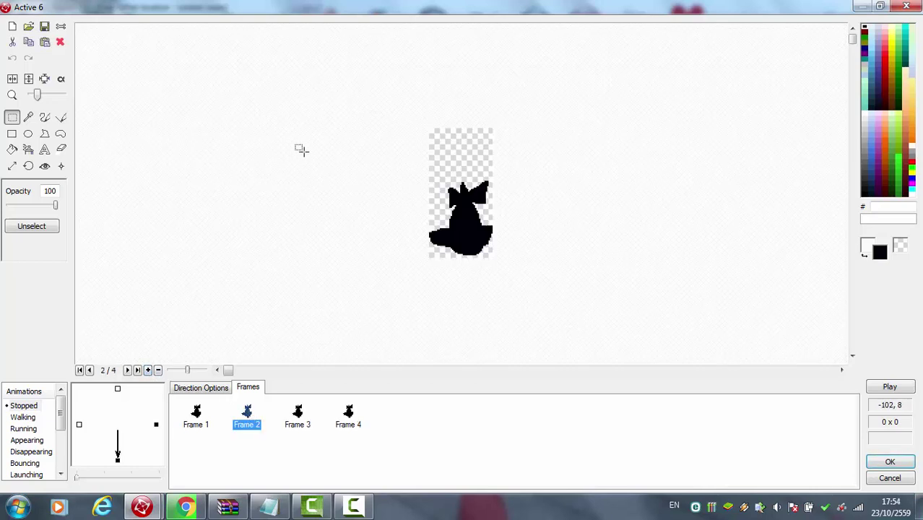
left_click_drag(295, 142, 579, 411)
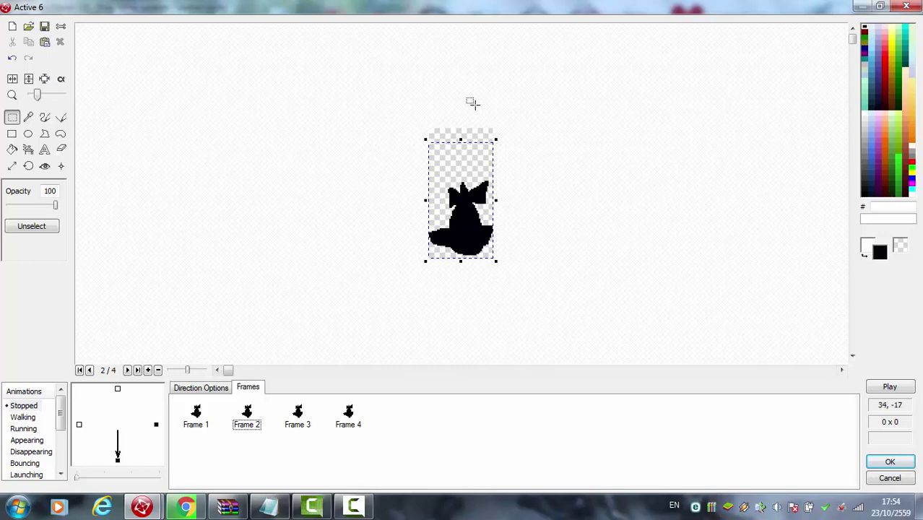
left_click_drag(387, 113, 582, 374)
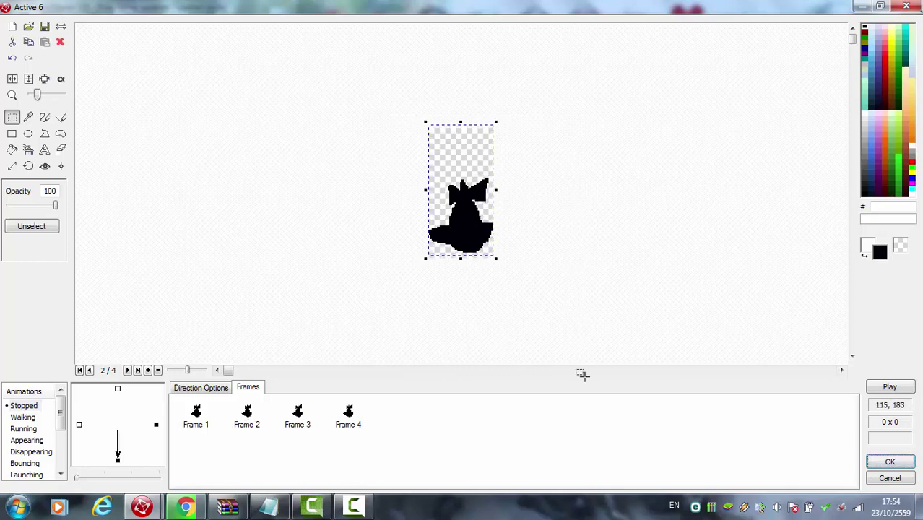
key("Up")
key("Up")
key("Up")
key("Up")
key("Up")
key("Up")
key("Up")
key("Up")
left_click(264, 268)
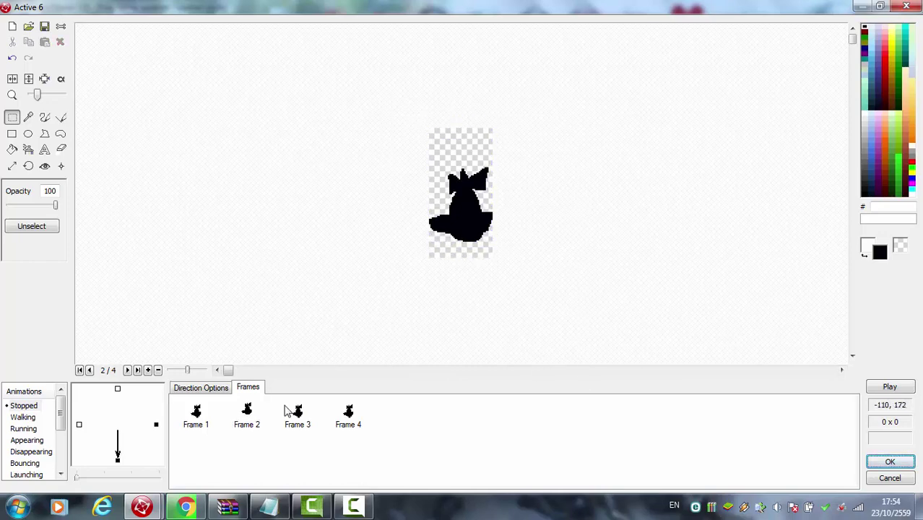
Select the creature in Frame 3 and shift it upward, higher than in Frame 2
left_click(297, 415)
left_click_drag(357, 151, 524, 296)
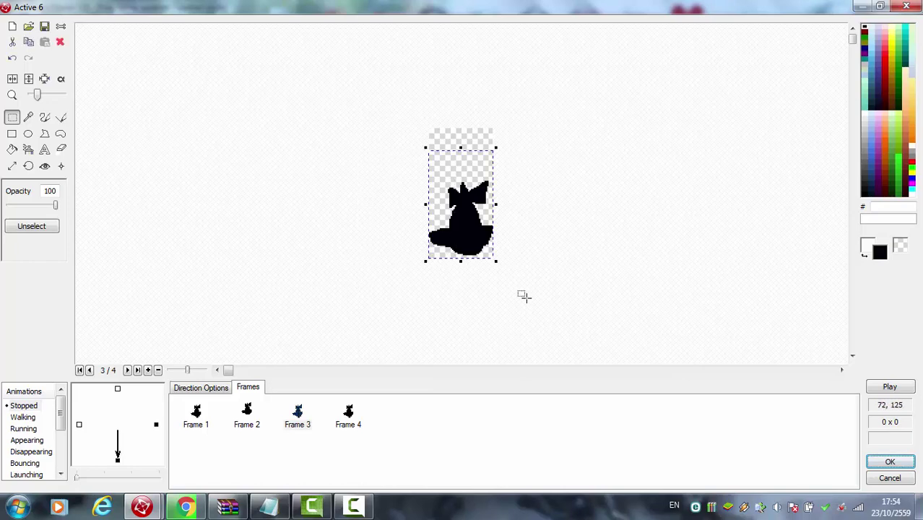
key("Up")
key("Up")
key("Up")
key("Up")
key("Up")
key("Up")
key("Up")
key("Up")
key("Up")
key("Up")
key("Up")
key("Up")
key("Up")
key("Up")
key("Up")
key("Up")
key("Up")
key("Up")
key("Up")
key("Up")
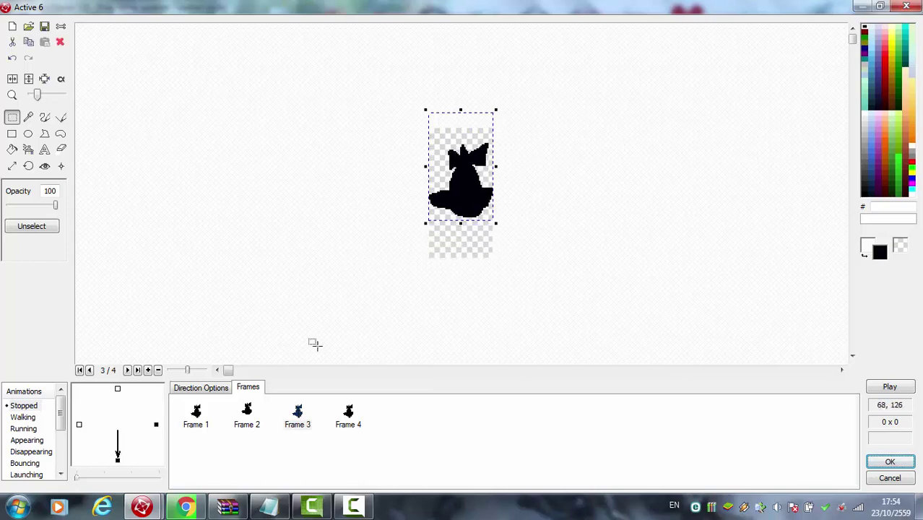
left_click(402, 313)
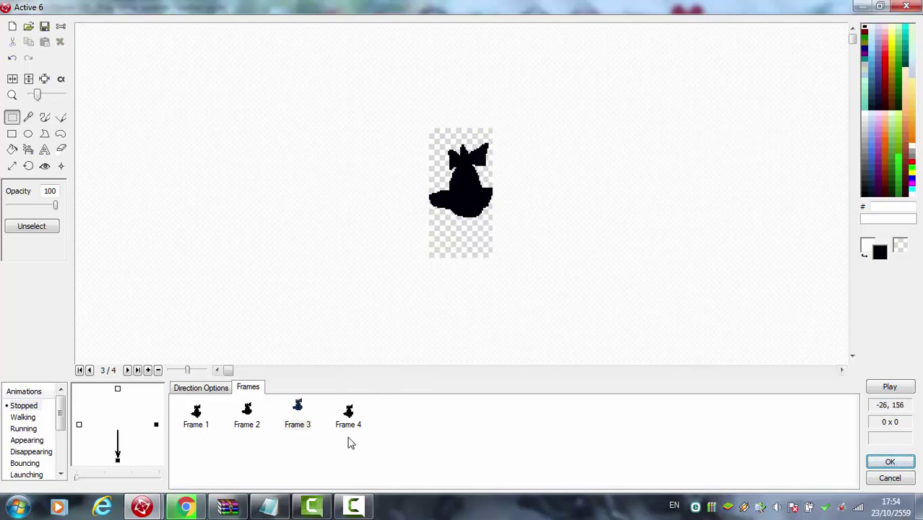
Select the whole creature in Frame 4 and shift it upward to about Frame 2's height
left_click(350, 426)
left_click_drag(380, 118, 519, 299)
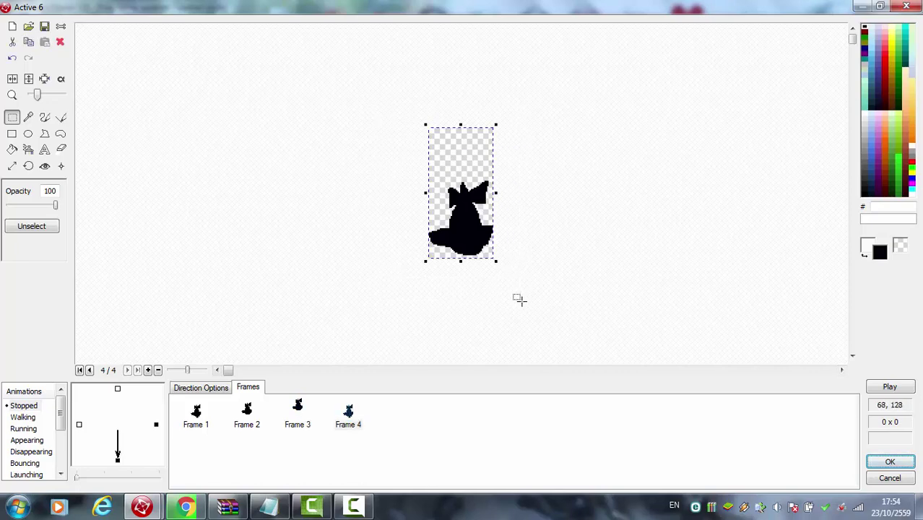
key("Up")
key("Up")
key("Up")
key("Up")
key("Up")
key("Up")
key("Up")
key("Up")
key("Up")
key("Up")
key("Up")
key("Up")
key("Up")
key("Up")
key("Up")
key("Up")
key("Up")
key("Up")
key("Up")
key("Up")
key("Up")
key("Up")
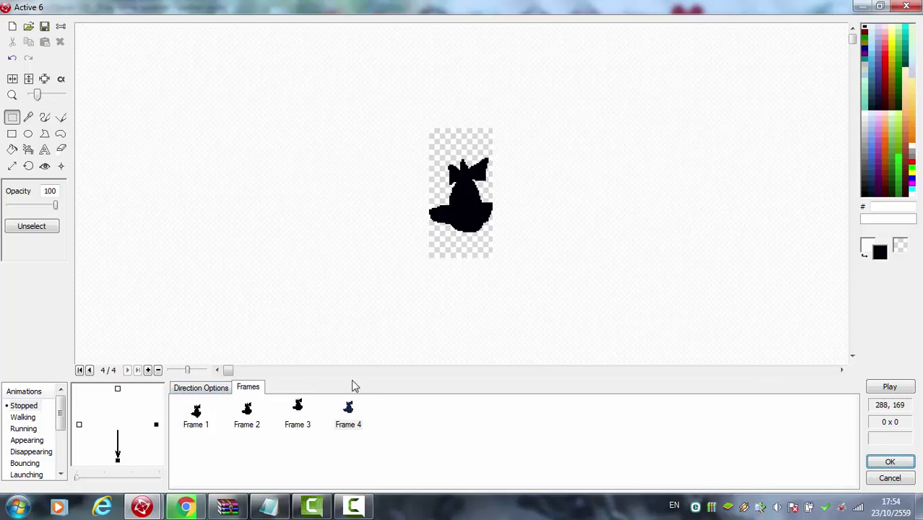
Preview Active 6's looping downward animation, close the preview and accept the edited frames
left_click(220, 393)
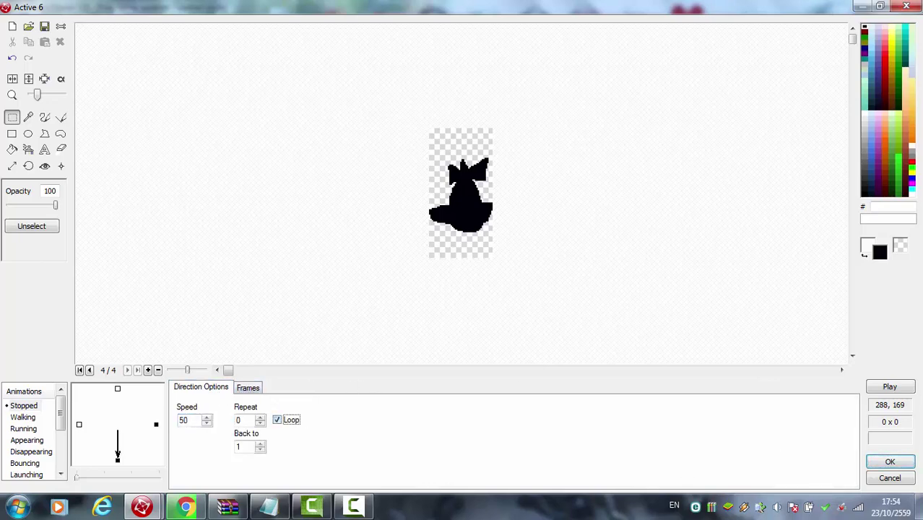
left_click(902, 388)
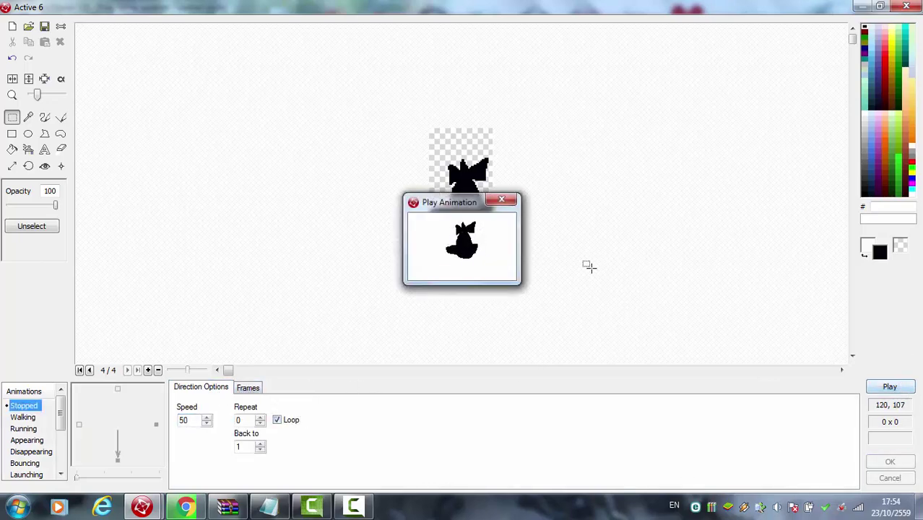
left_click(496, 200)
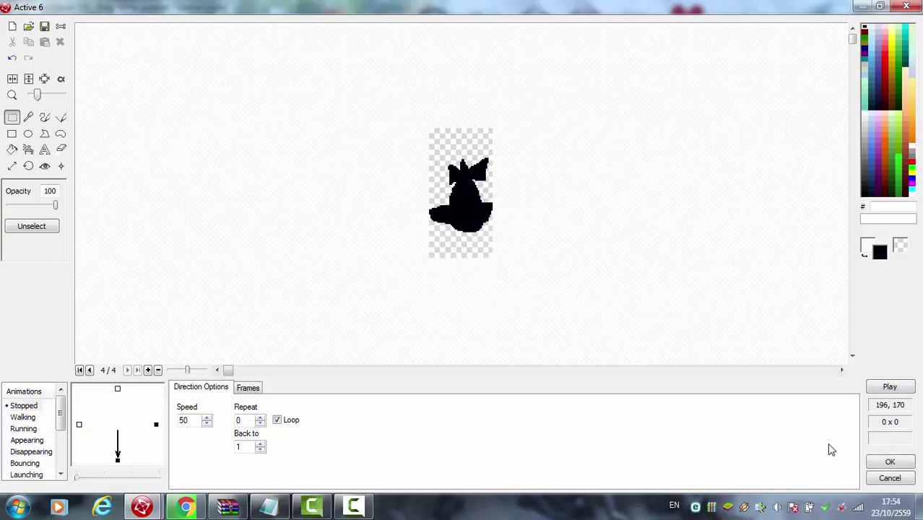
left_click(877, 462)
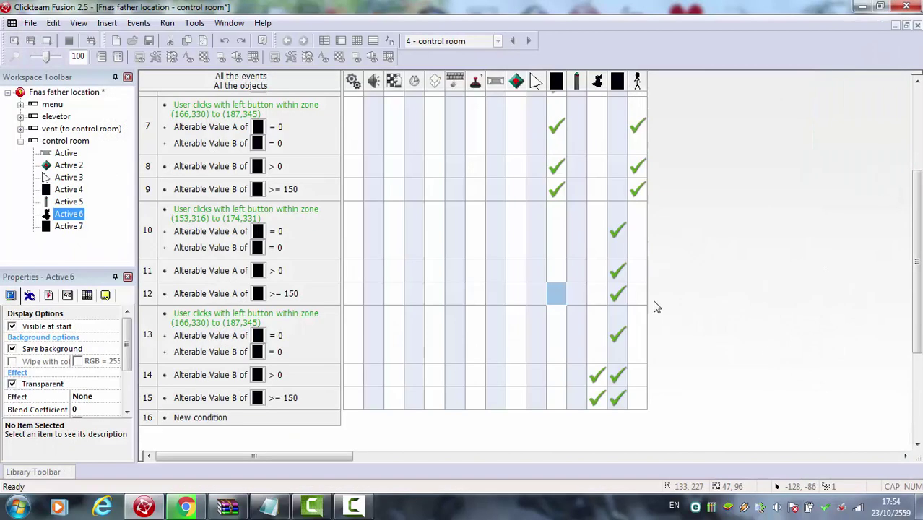
Test-run the control room frame, pan across to both windows and close the test
left_click(56, 38)
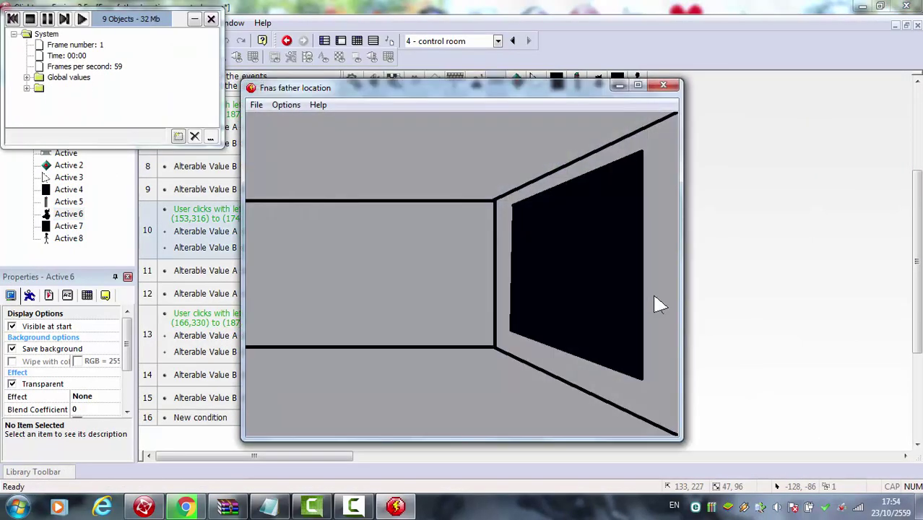
mouse_move(387, 391)
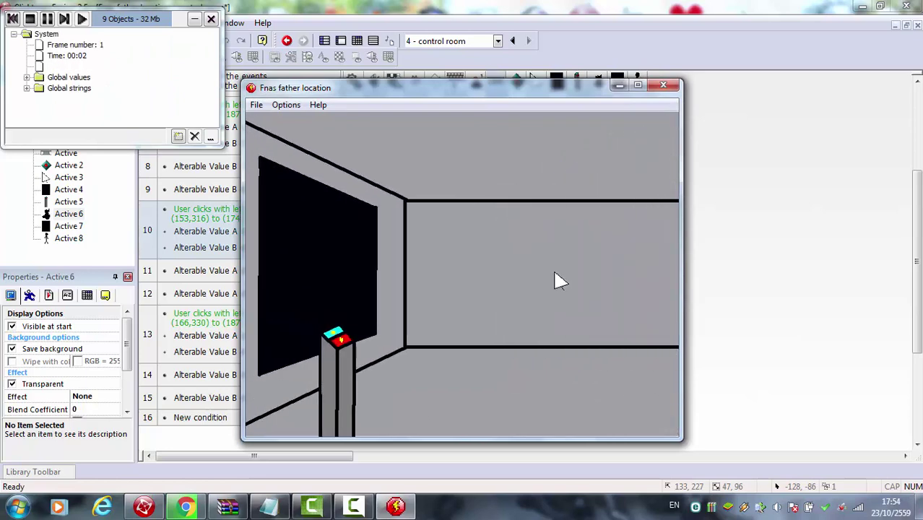
left_click(283, 51)
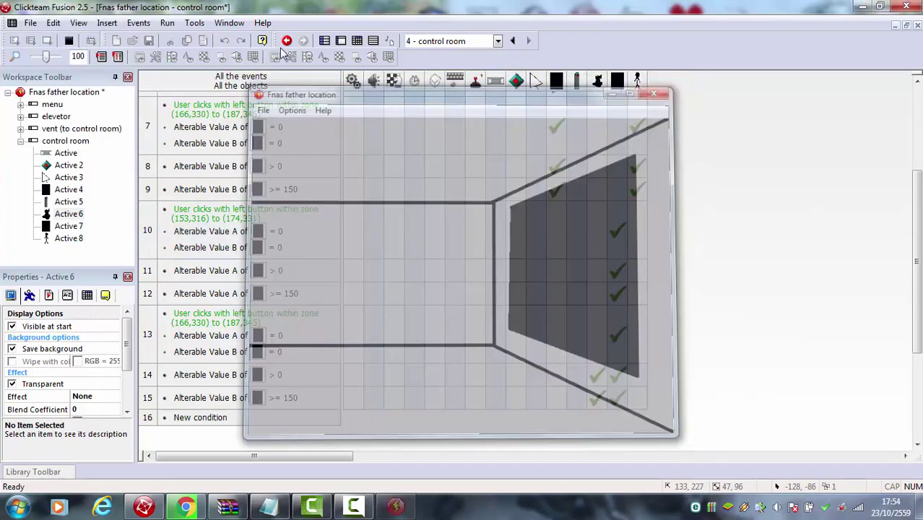
On layer 2 of the control room, clone the button pillar Active 5 with 2 rows and 1 column, moving the copy onto the room's floor
double_click(65, 141)
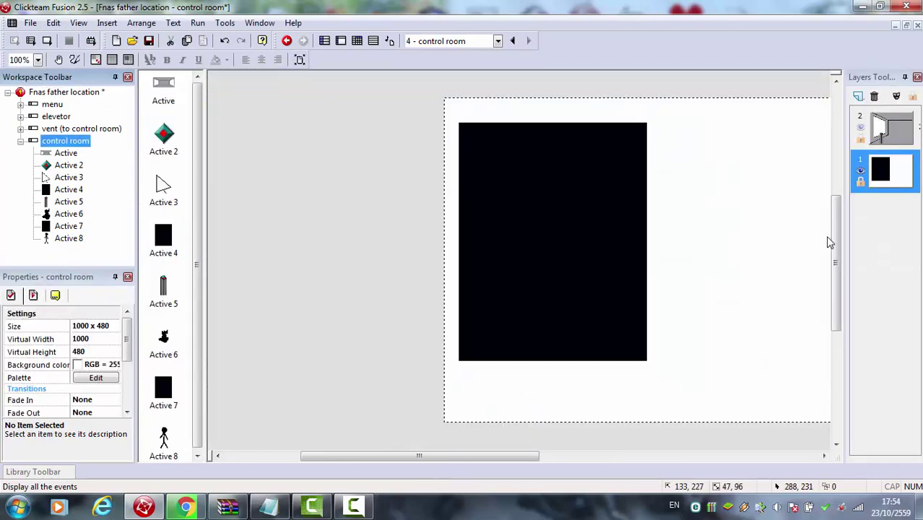
left_click(898, 142)
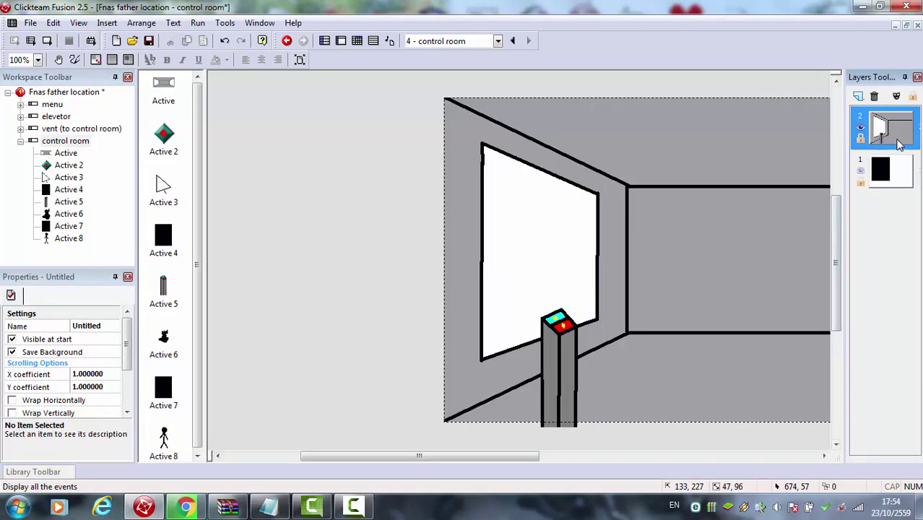
right_click(545, 373)
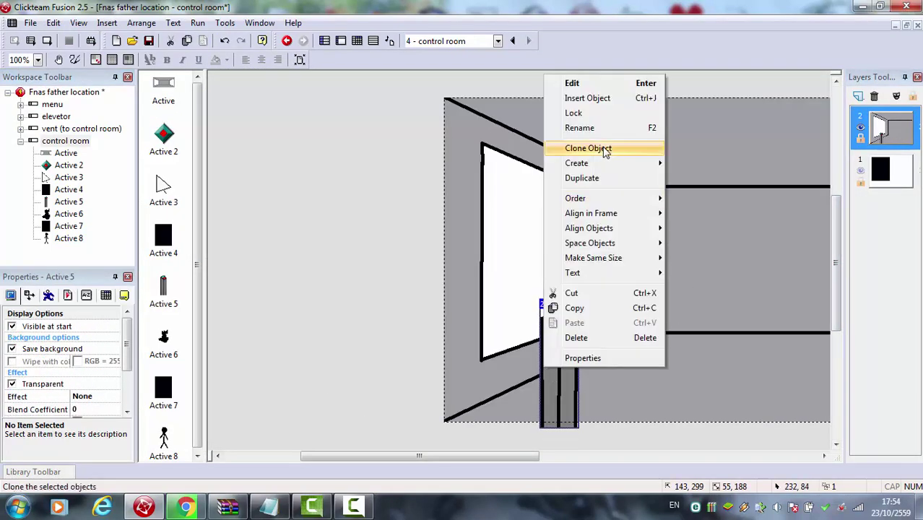
left_click(588, 148)
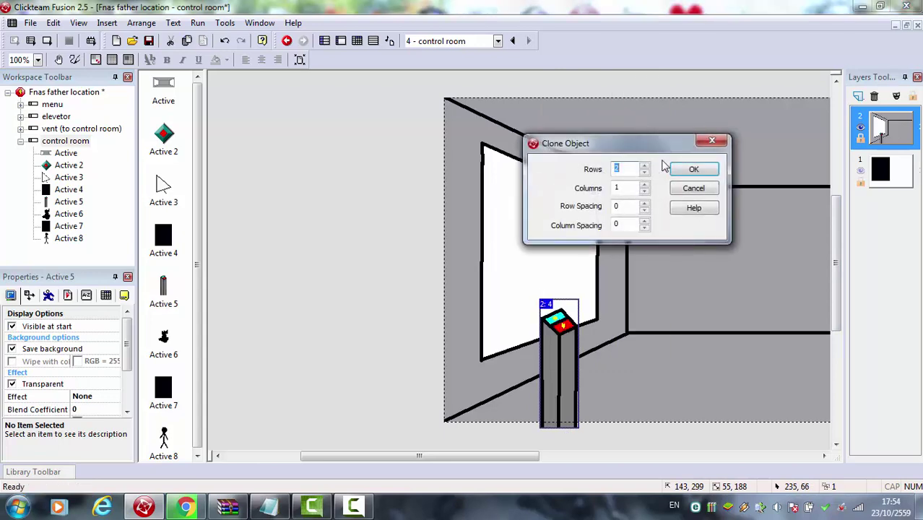
left_click(694, 170)
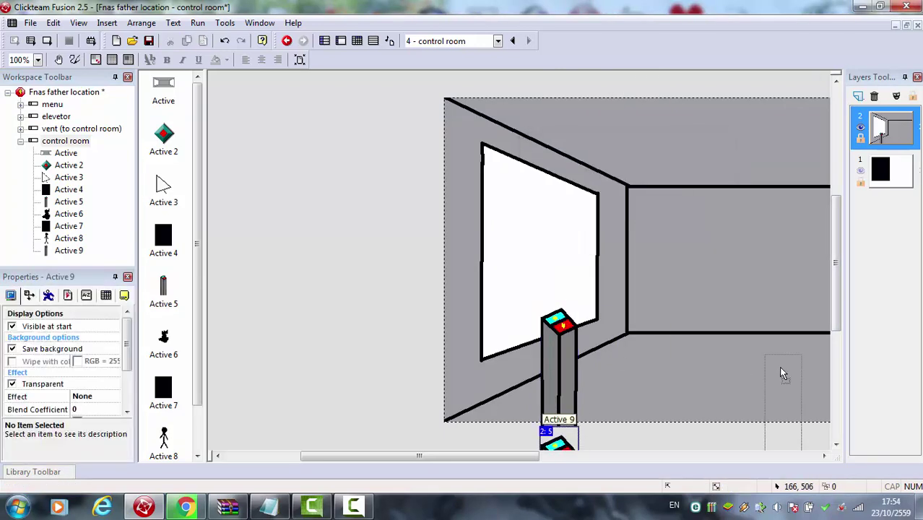
left_click(770, 340)
Flip the cloned pillar Active 9 horizontally so its buttons mirror the original pillar
double_click(748, 325)
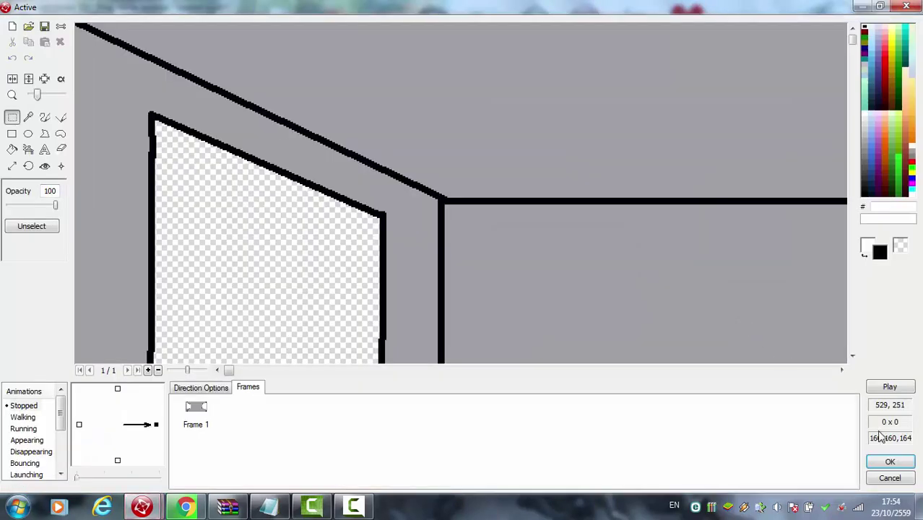
left_click(892, 462)
double_click(773, 371)
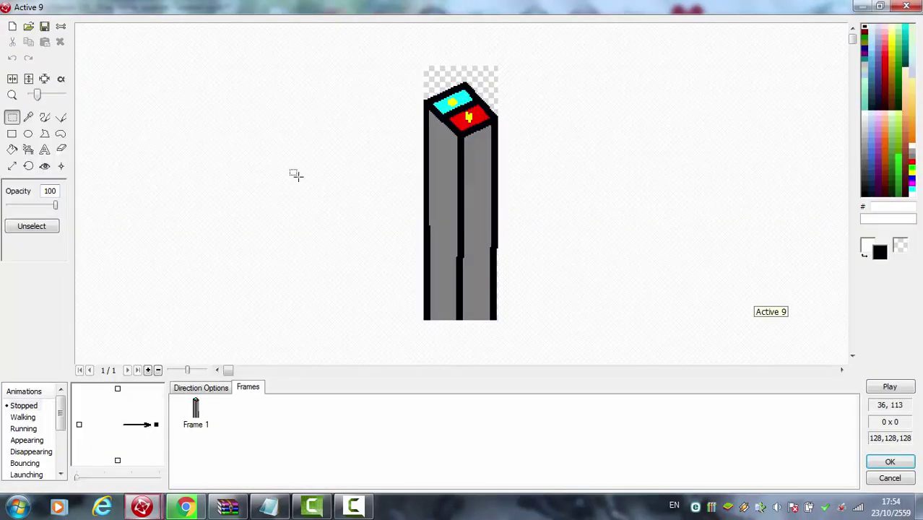
left_click(12, 79)
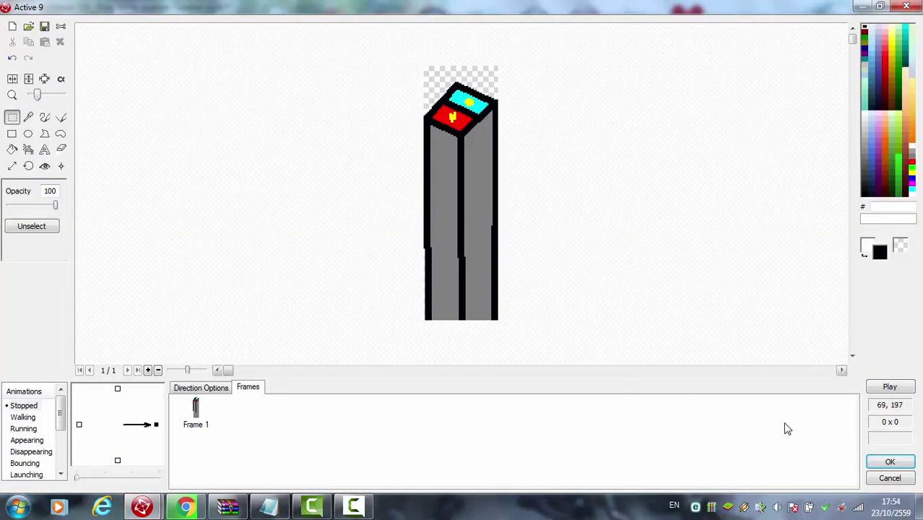
left_click(891, 460)
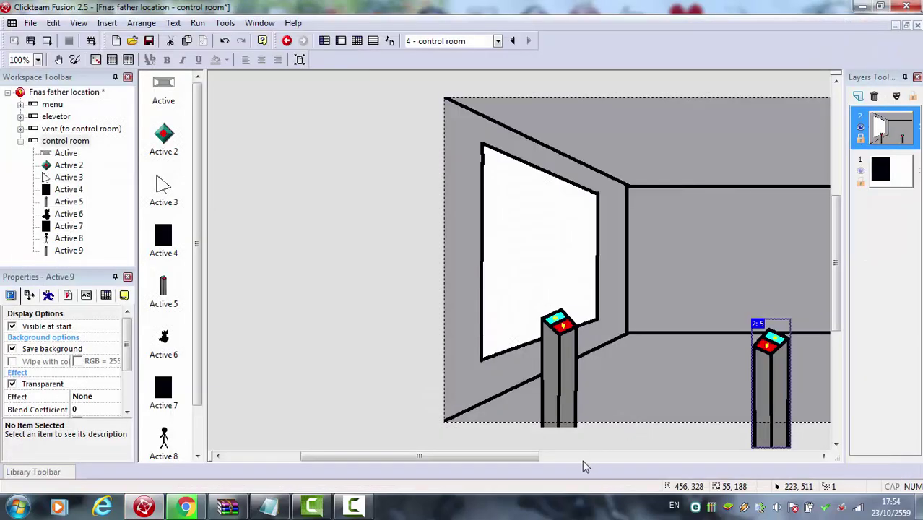
Move the cloned pillar in front of the room's right-hand window, at position 787, 294
left_click_drag(508, 468, 630, 469)
left_click_drag(448, 403, 670, 360)
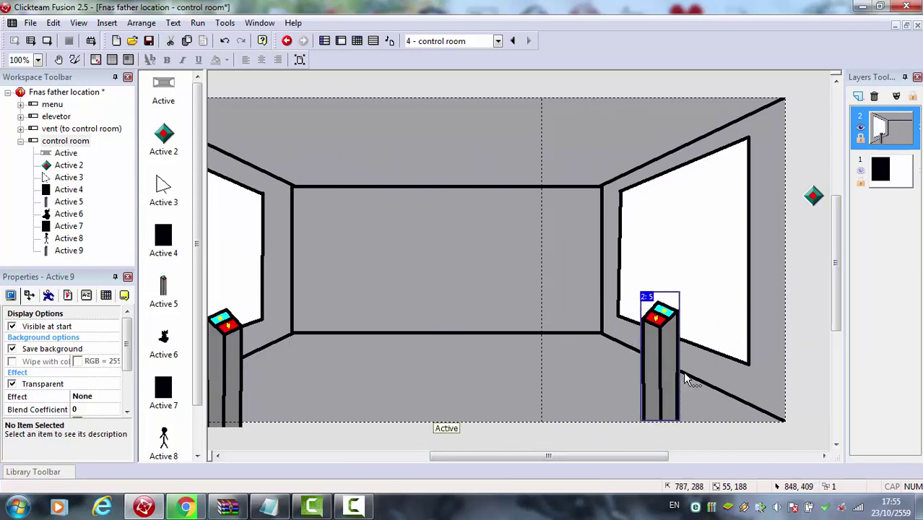
key("Down")
key("Down")
key("Down")
key("Down")
key("Down")
key("Down")
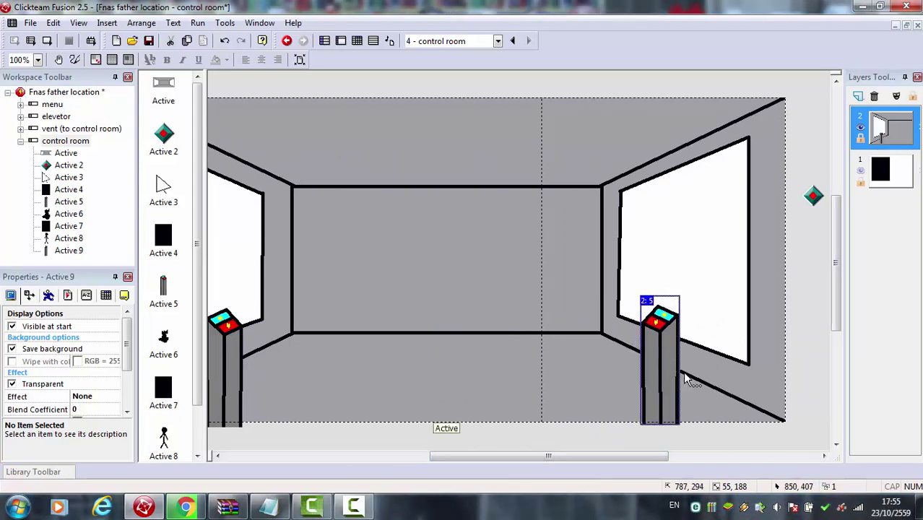
Move event 10's click zone onto the cloned pillar's cyan button, covering horizontal 807 to 828 and vertical 312 to 327
left_click(373, 82)
left_click(357, 41)
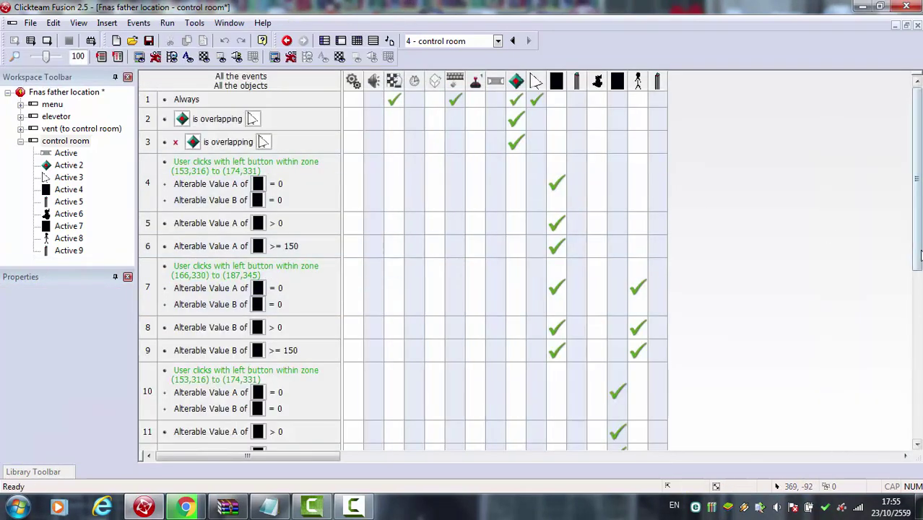
left_click_drag(920, 252, 919, 303)
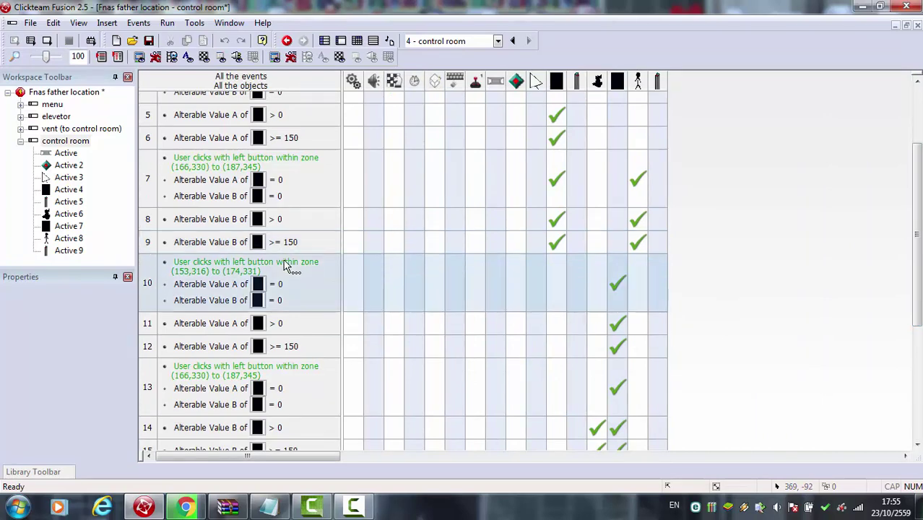
double_click(285, 266)
left_click(85, 196)
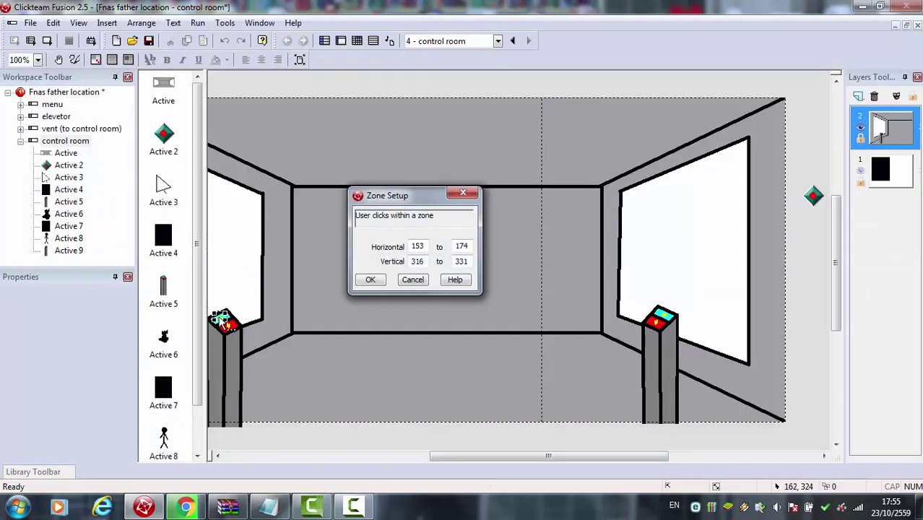
left_click_drag(221, 321, 671, 334)
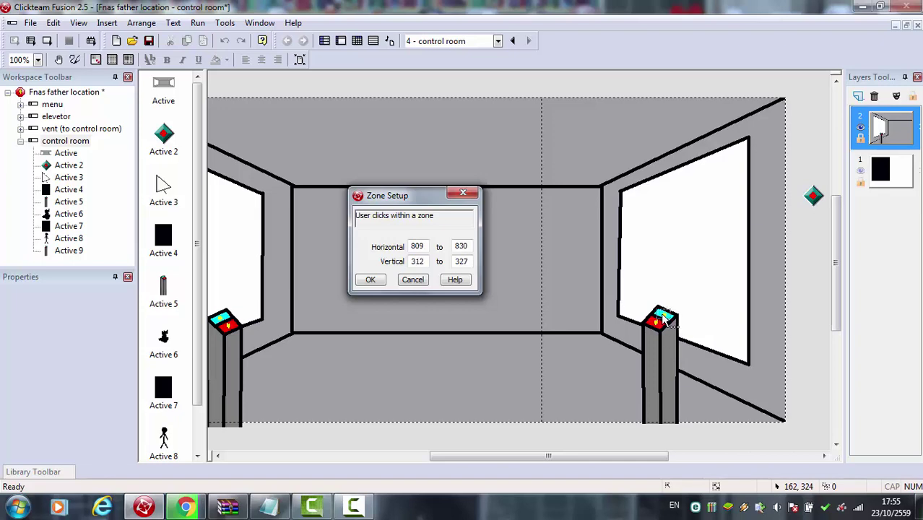
left_click(370, 281)
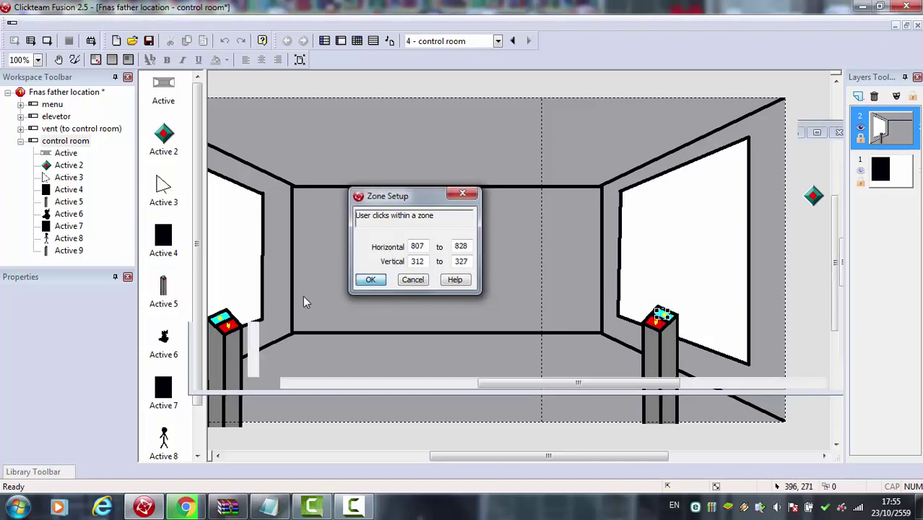
Move event 13's click zone onto the cloned pillar's red button, covering horizontal 797 to 818 and vertical 325 to 340
double_click(305, 371)
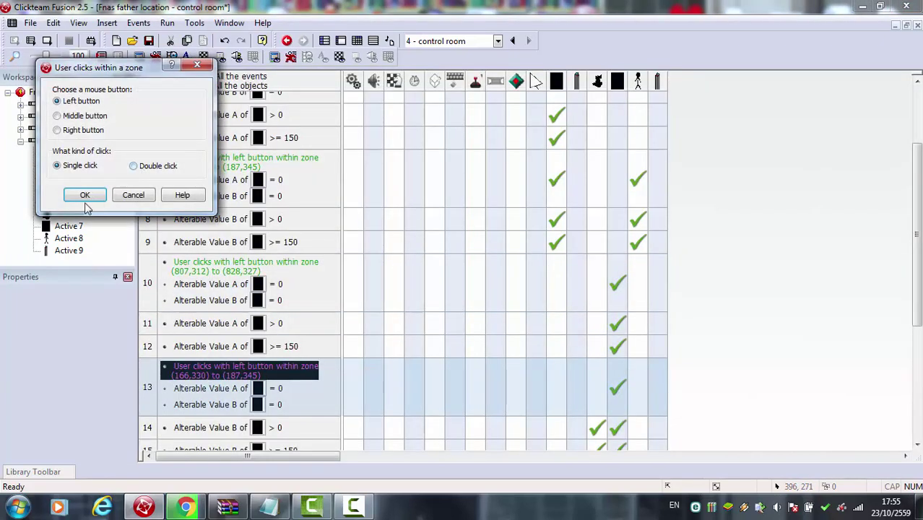
left_click(85, 198)
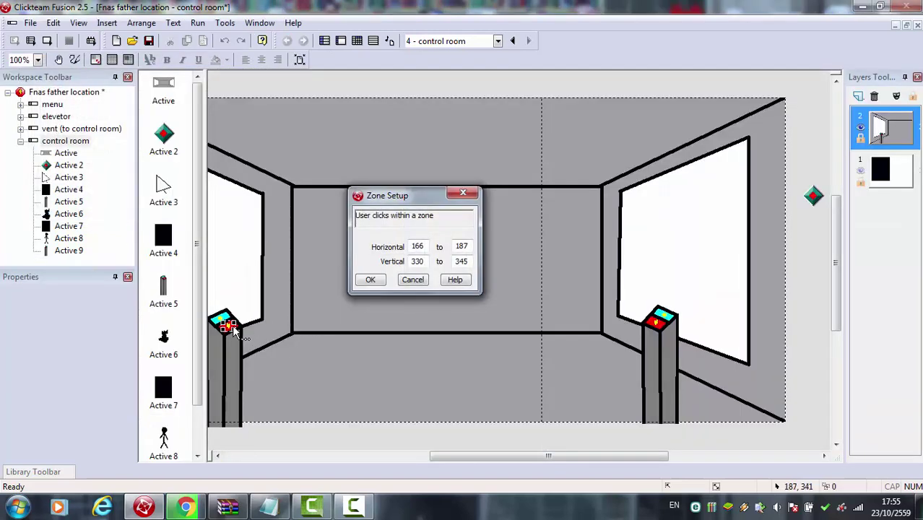
left_click_drag(234, 330, 622, 369)
left_click_drag(642, 330, 658, 320)
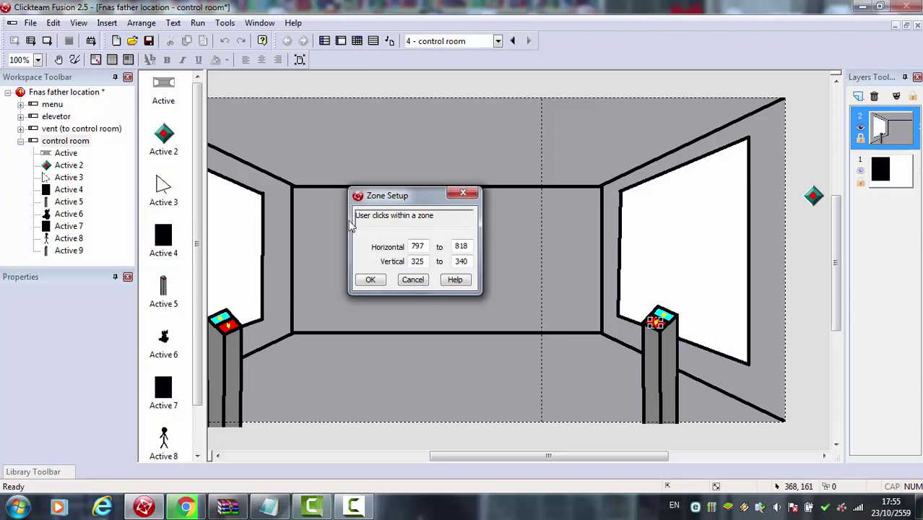
left_click(369, 281)
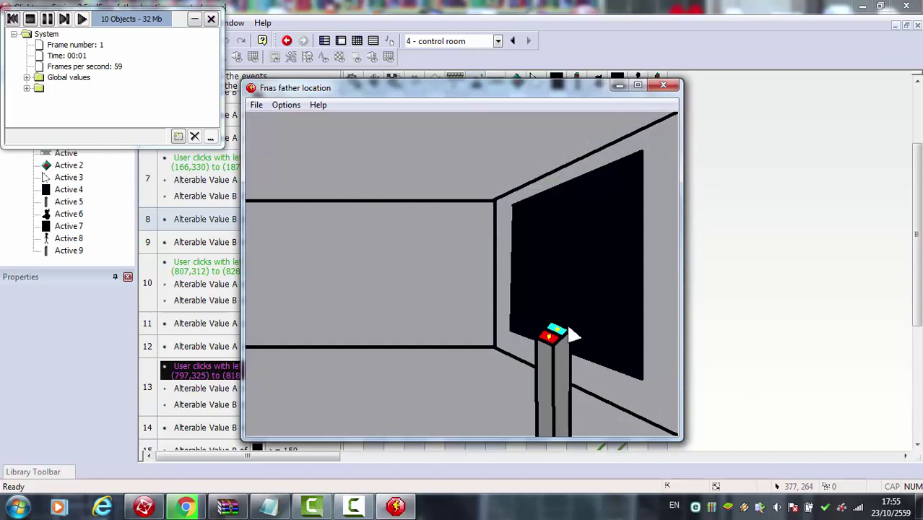
Test the pillar buttons at both windows in a run of the control room frame and close the test
left_click(566, 337)
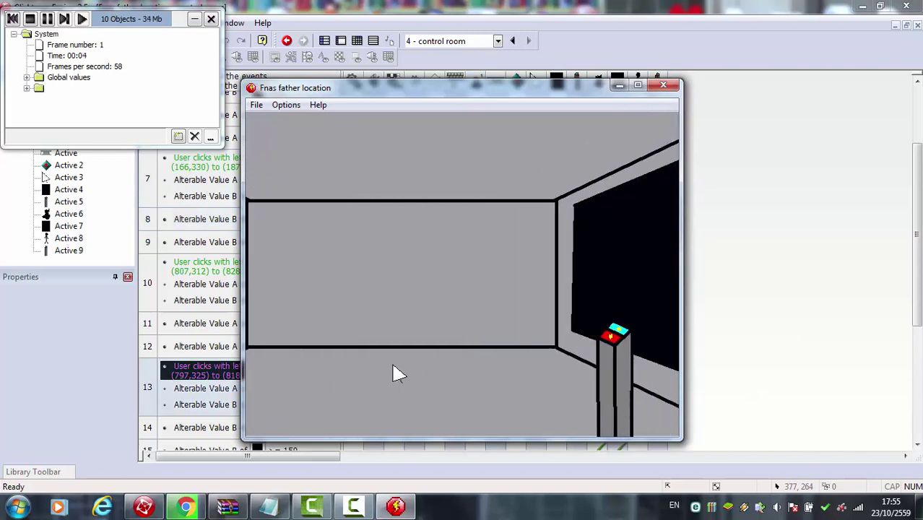
left_click(365, 337)
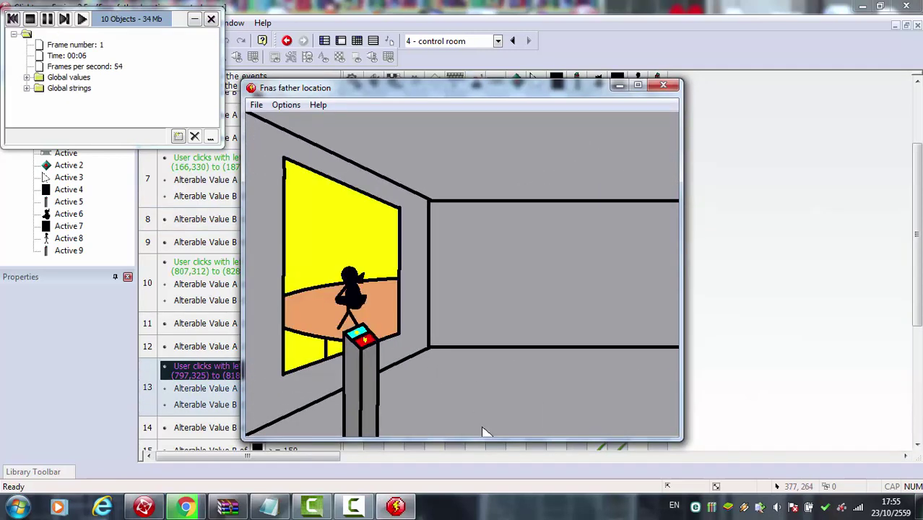
left_click(663, 85)
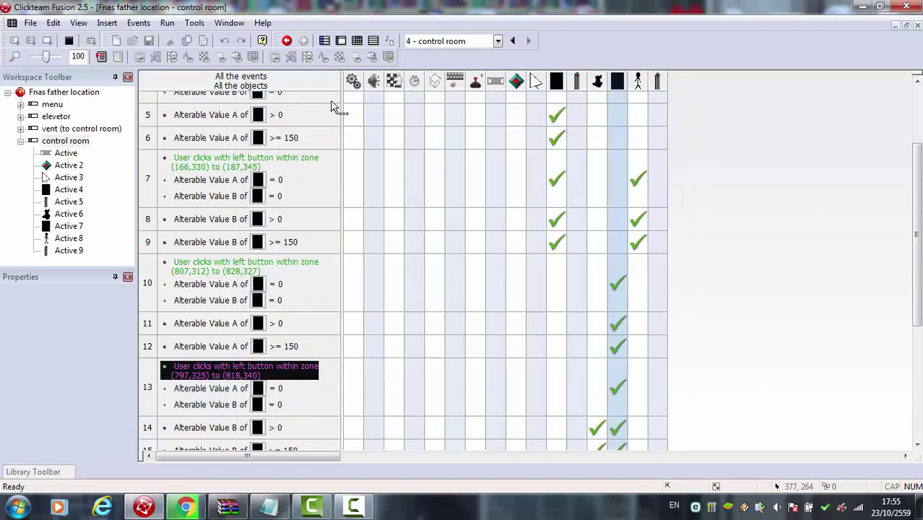
Show layer 1 of the control room and check the Active 8 figure's picture over the left-hand window's black rectangle
double_click(72, 143)
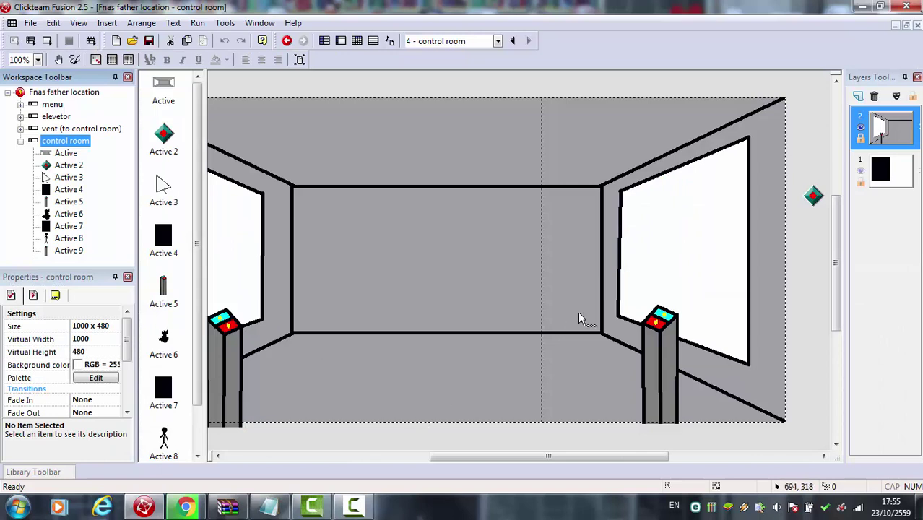
left_click(892, 176)
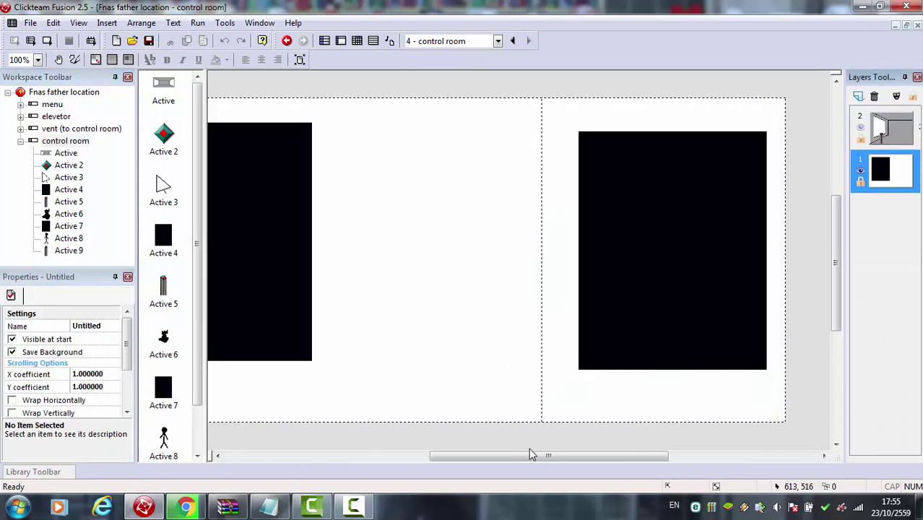
left_click_drag(530, 454, 473, 454)
left_click(377, 295)
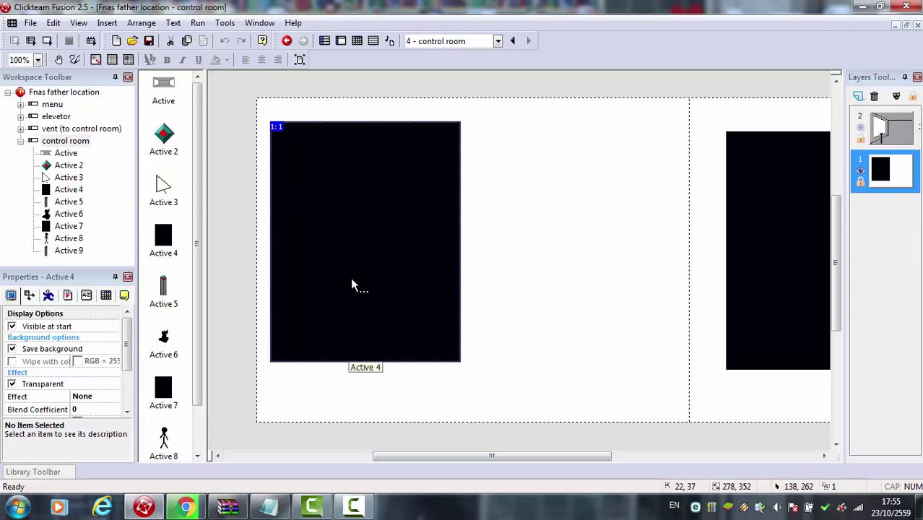
left_click(351, 288)
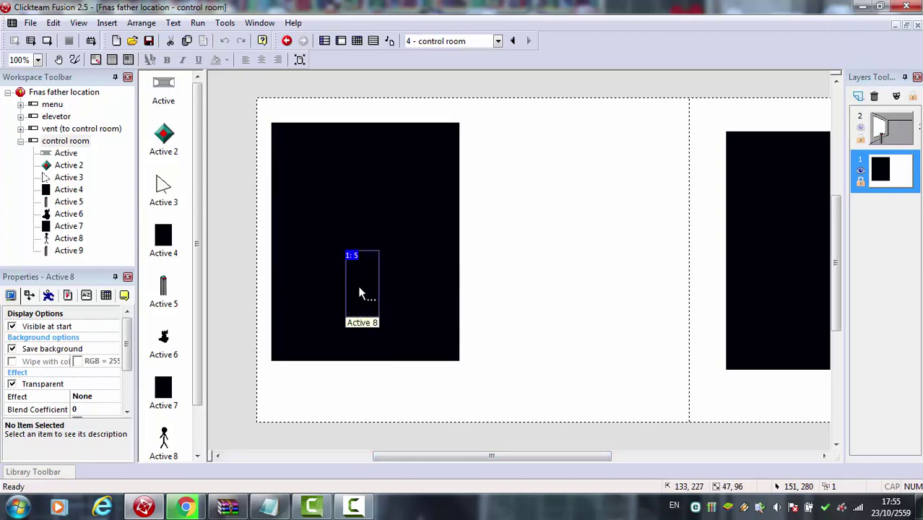
double_click(360, 293)
left_click(872, 462)
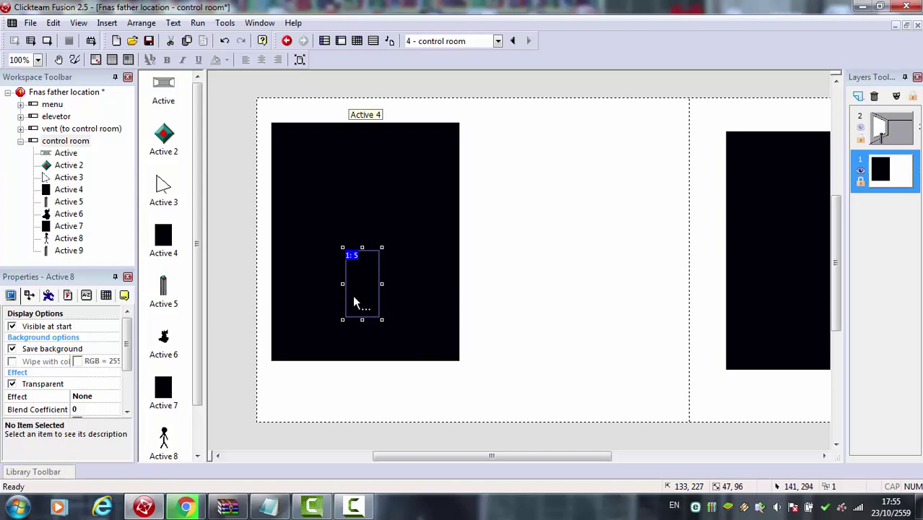
left_click(532, 251)
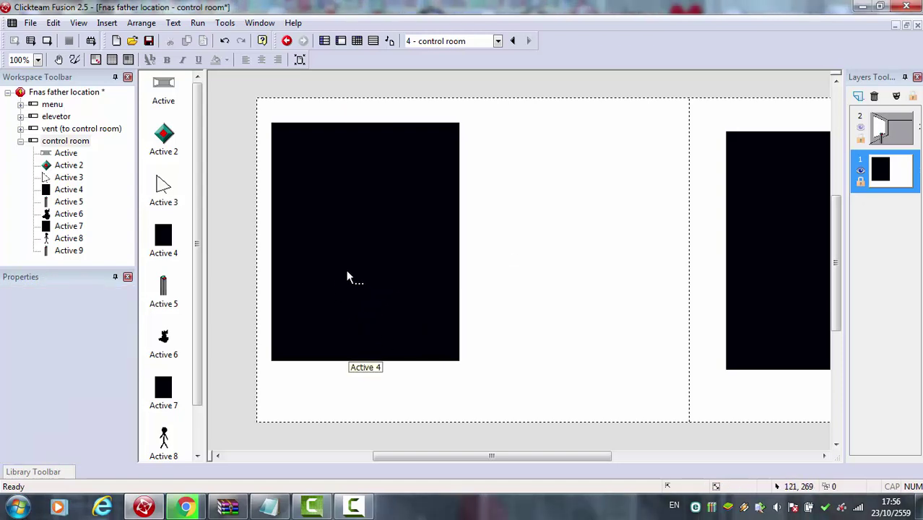
Delete the extra Active 6 figure from the left-hand window's black rectangle on layer 1
double_click(170, 353)
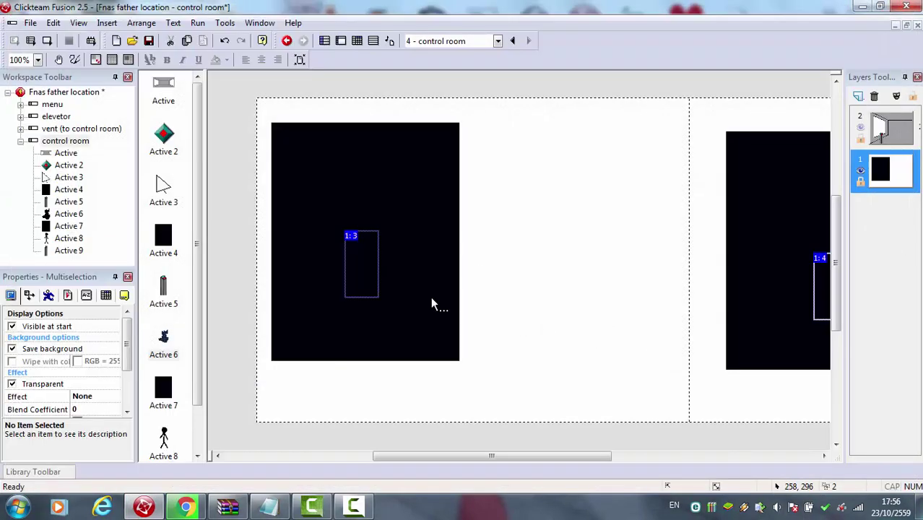
left_click(443, 313)
left_click(354, 284)
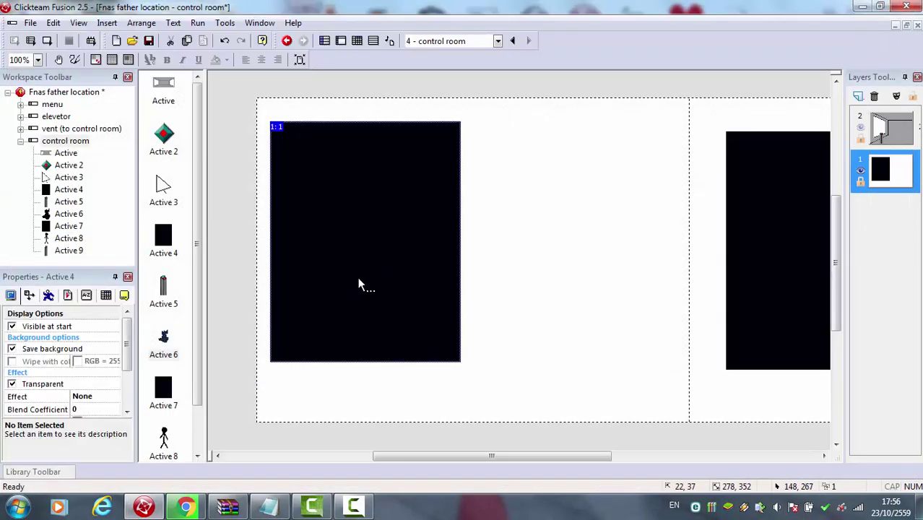
left_click(355, 278)
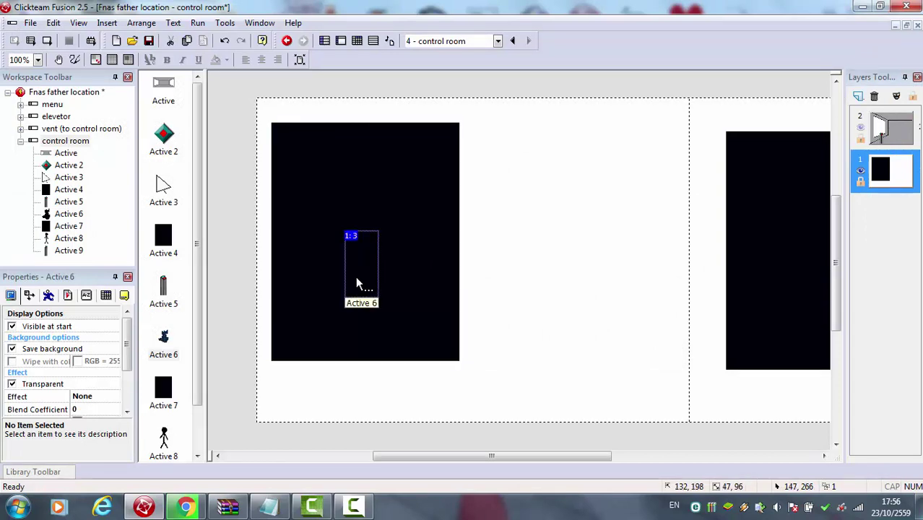
right_click(355, 276)
left_click(421, 265)
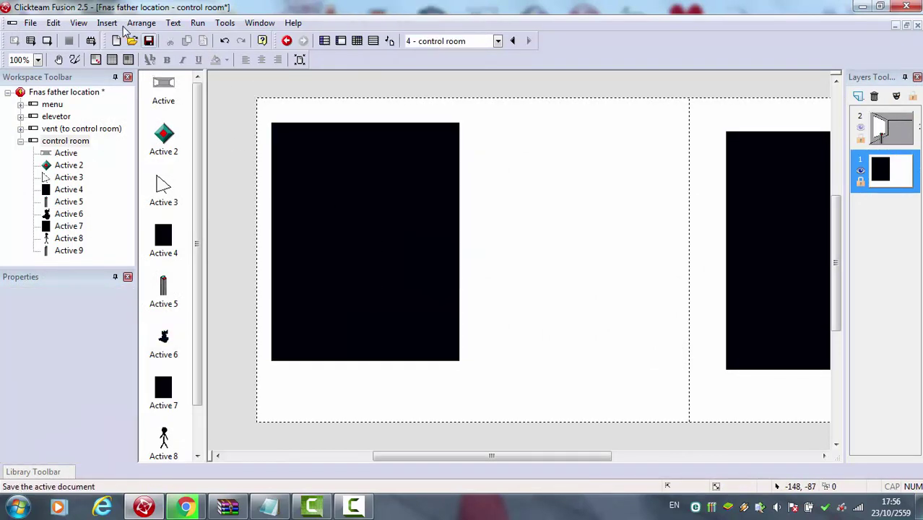
Run the control room frame, test the cyan and red pillar buttons at both windows, and close the test
left_click(47, 41)
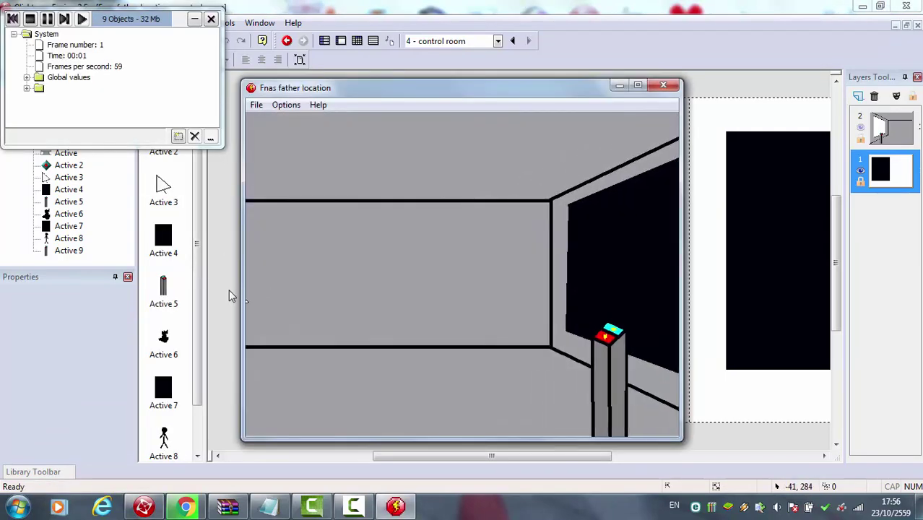
left_click(355, 337)
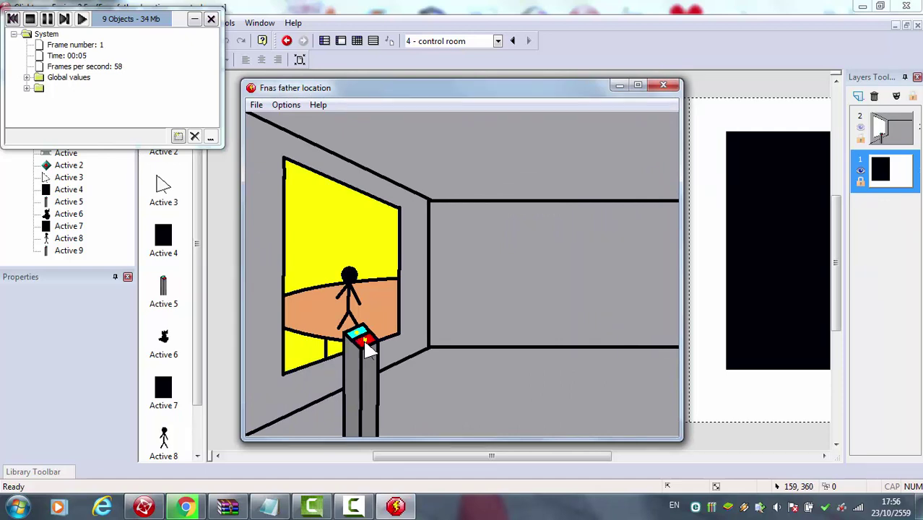
left_click(369, 350)
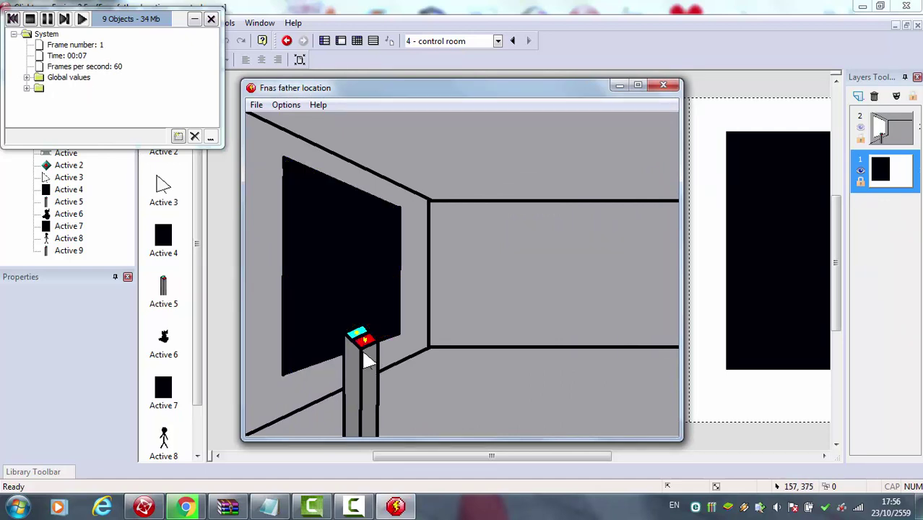
left_click(358, 341)
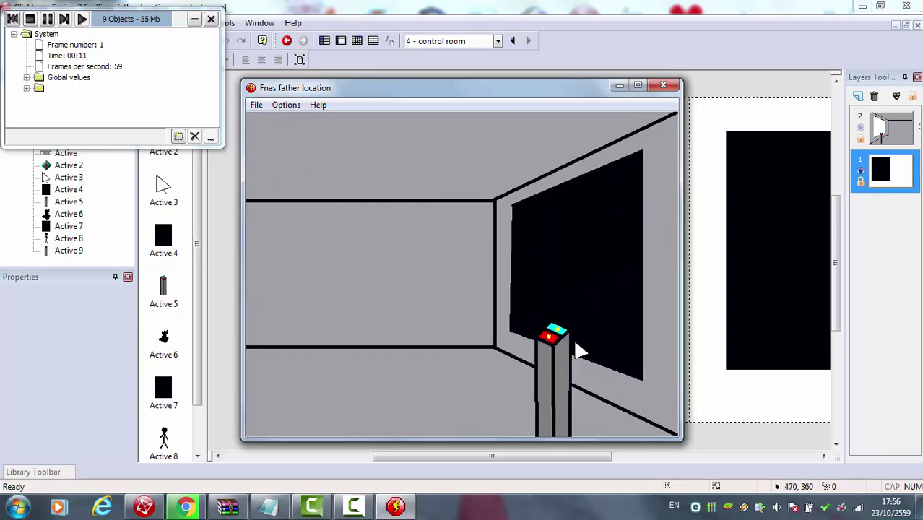
left_click(560, 337)
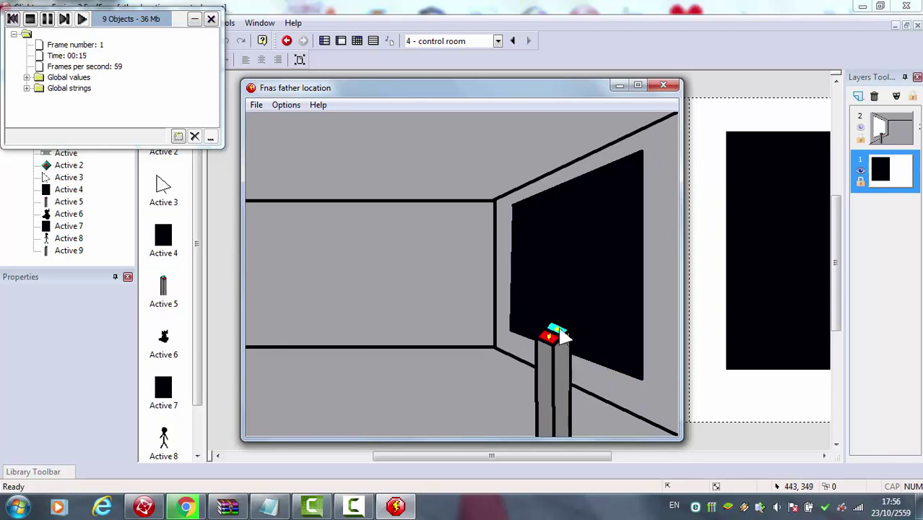
left_click(560, 337)
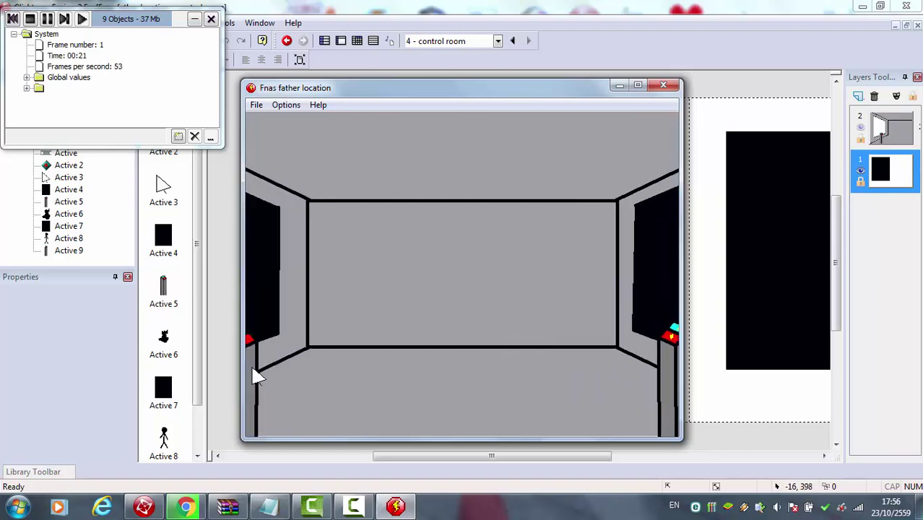
left_click(366, 340)
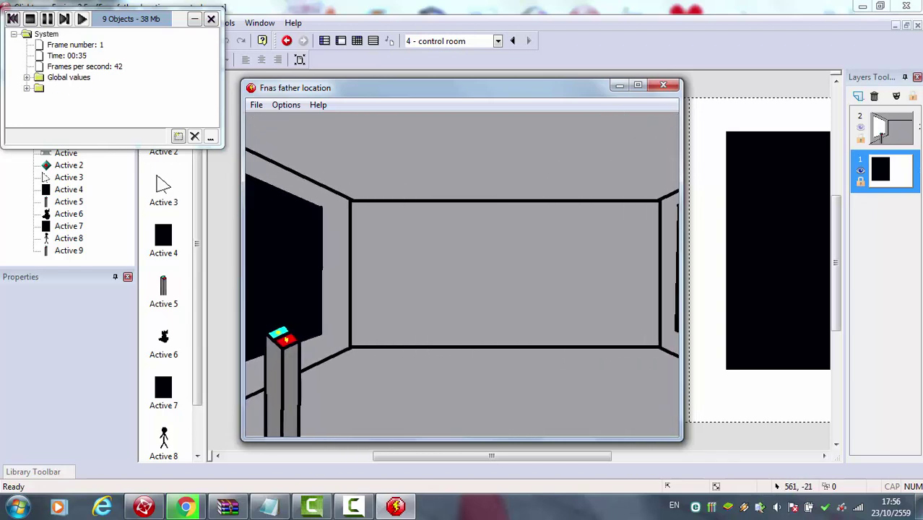
left_click(663, 86)
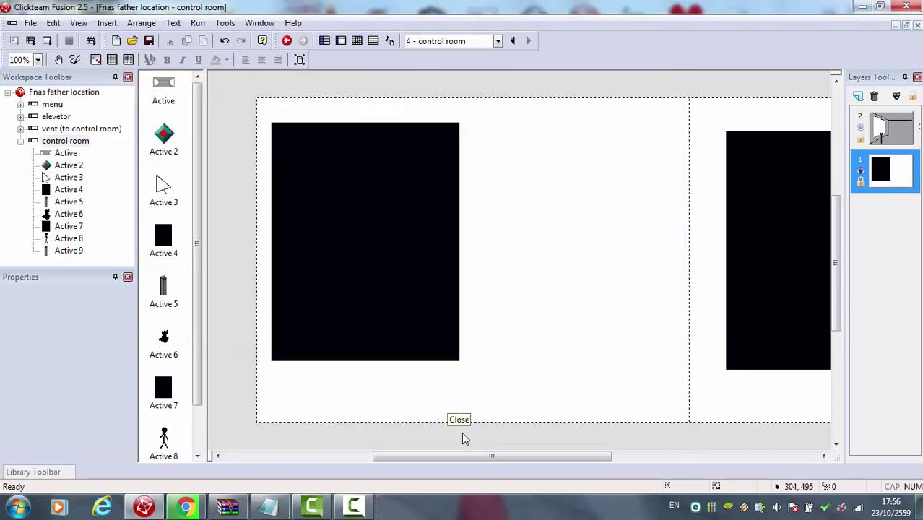
Open the room picture on layer 2 for editing and draw a size 5 black rectangle outline on the back wall, resting on the floor line
left_click(909, 124)
double_click(303, 392)
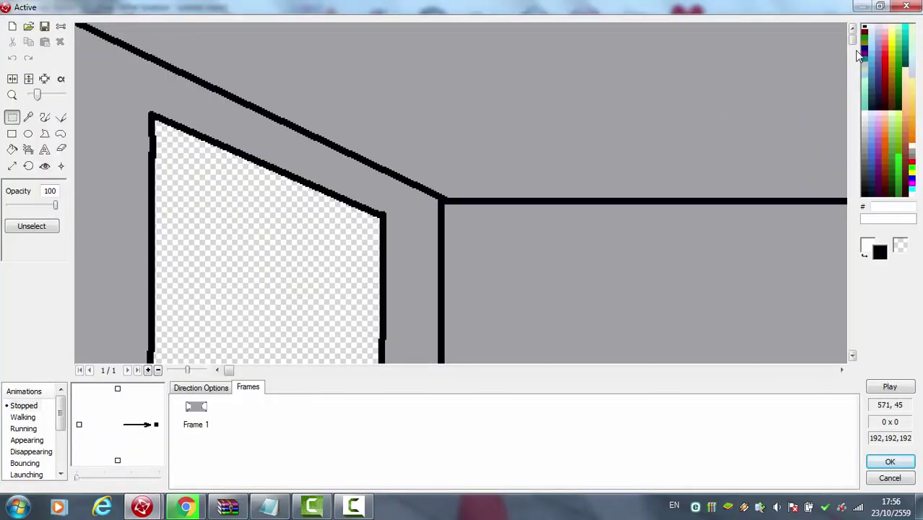
left_click_drag(852, 40, 853, 332)
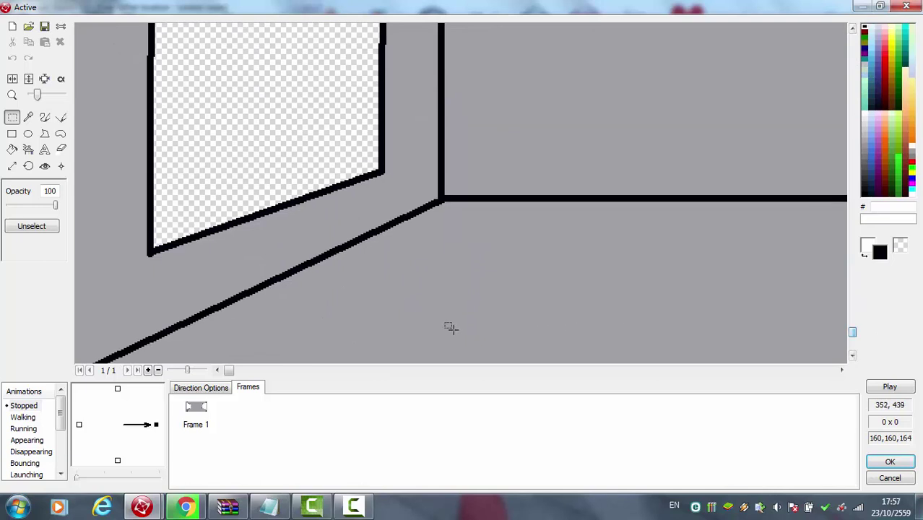
left_click_drag(232, 375, 578, 298)
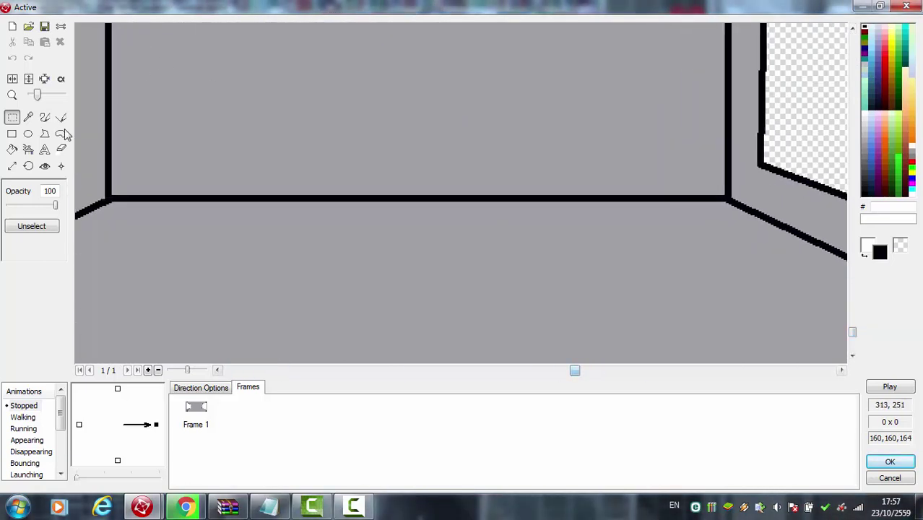
left_click(11, 134)
left_click_drag(275, 63, 503, 204)
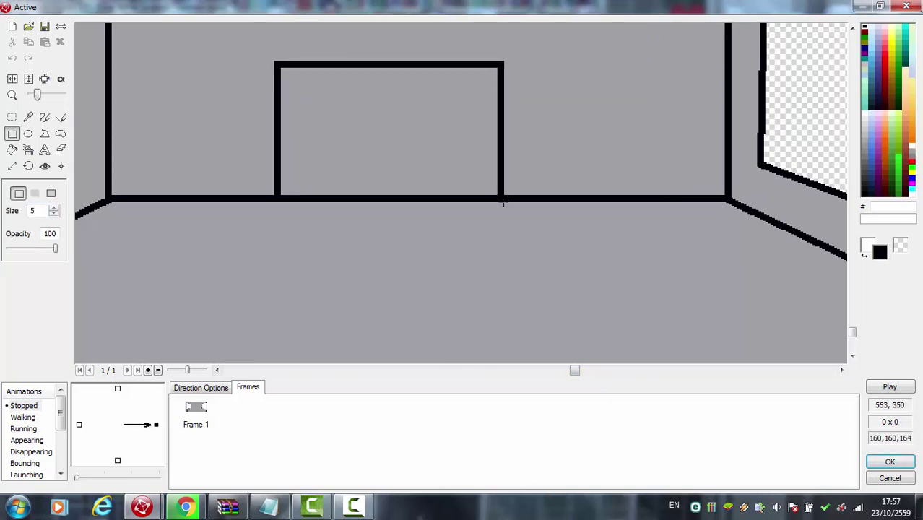
Draw two size 5 black slanted lines inside the back-wall rectangle, running from its upper edge to its two lower corners
left_click(61, 118)
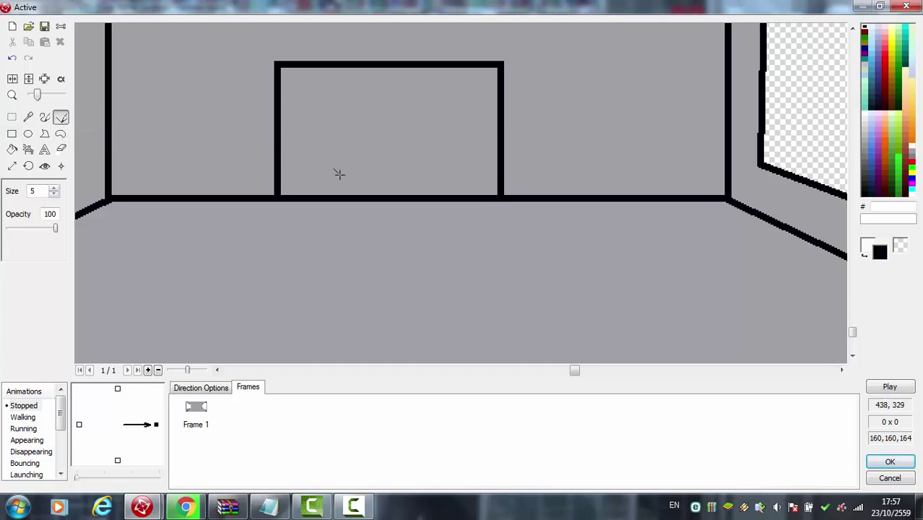
left_click_drag(346, 175, 423, 175)
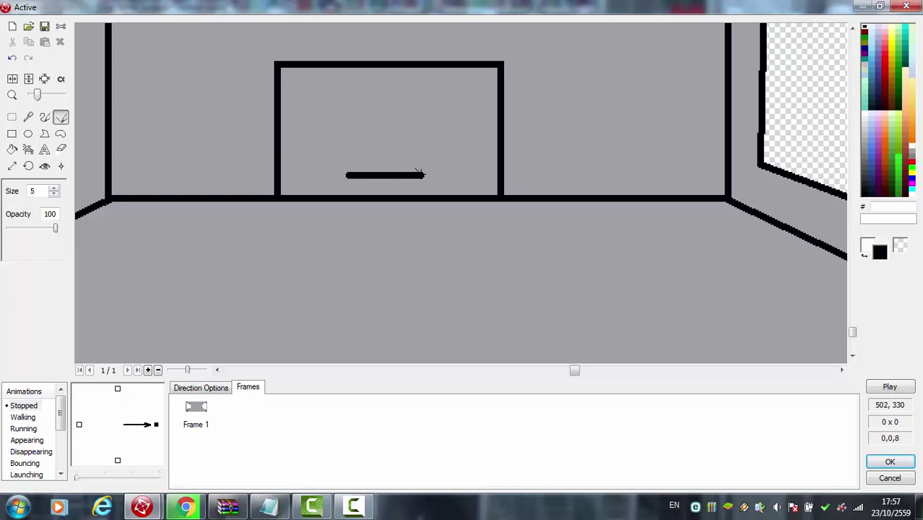
key("ctrl+z")
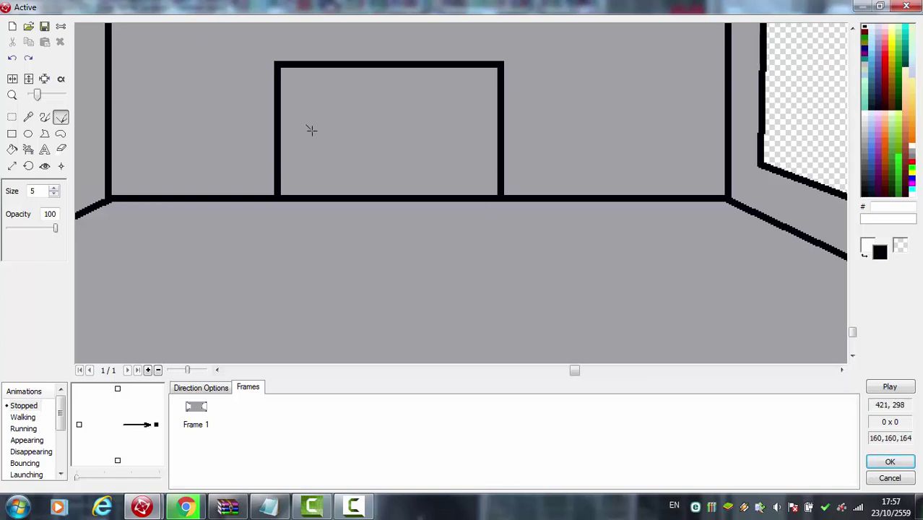
mouse_move(281, 192)
left_mouse_down()
mouse_move(387, 72)
mouse_move(357, 67)
left_mouse_up()
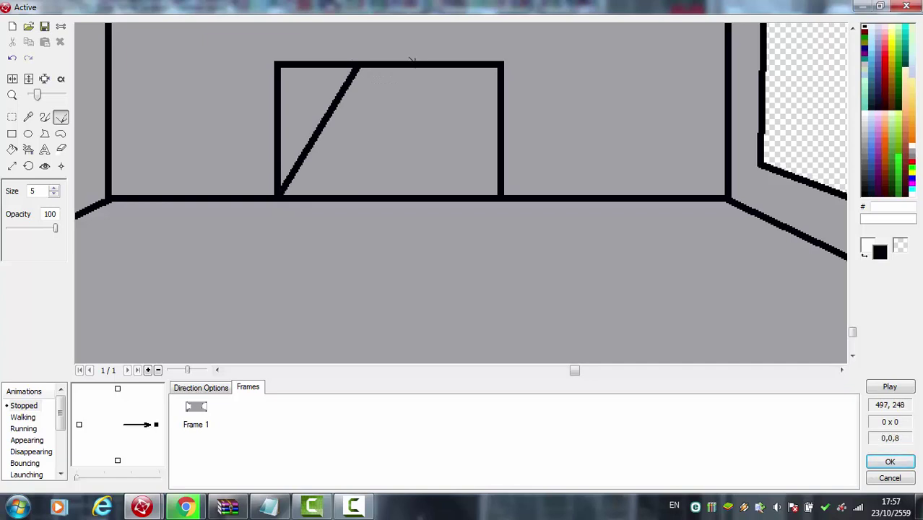
mouse_move(416, 66)
left_mouse_down()
mouse_move(500, 190)
mouse_move(495, 210)
left_mouse_up()
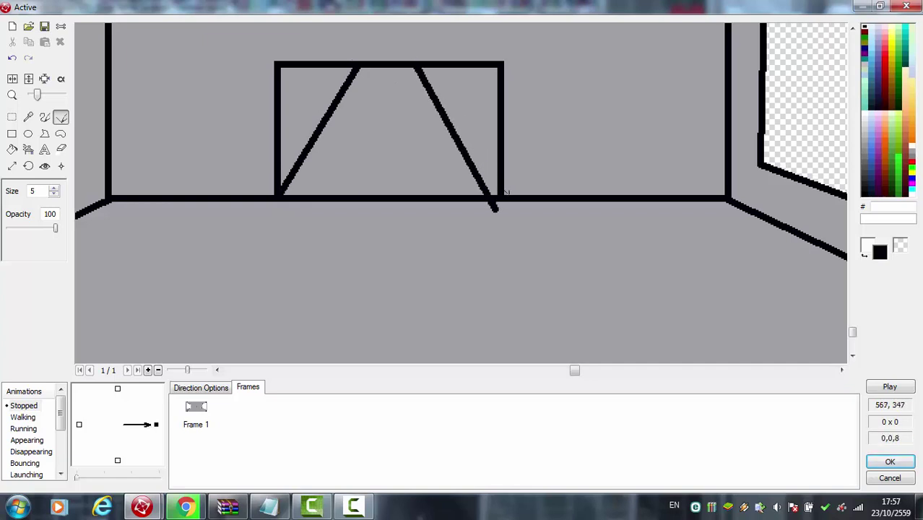
key("ctrl+z")
left_click_drag(427, 71, 500, 195)
Draw two size 5 black vertical lines below the left-hand window, joining its lower edge to the floor line
left_click_drag(576, 371, 249, 341)
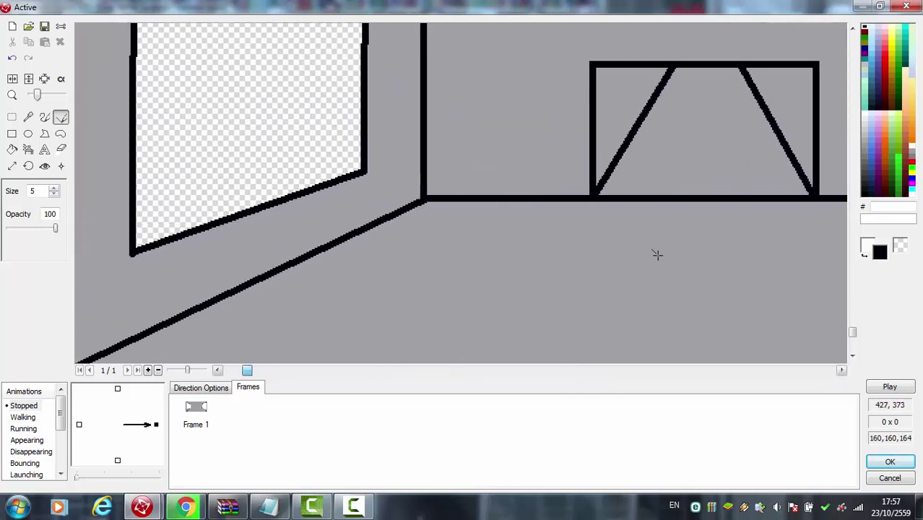
left_click_drag(852, 336, 217, 344)
mouse_move(109, 347)
left_mouse_down()
mouse_move(106, 233)
mouse_move(111, 250)
left_mouse_up()
key("ctrl+z")
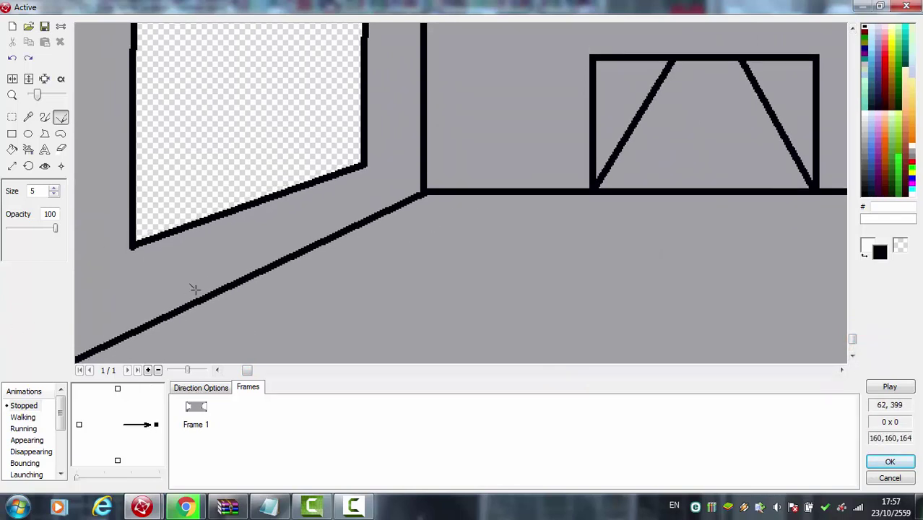
left_click_drag(194, 295, 195, 219)
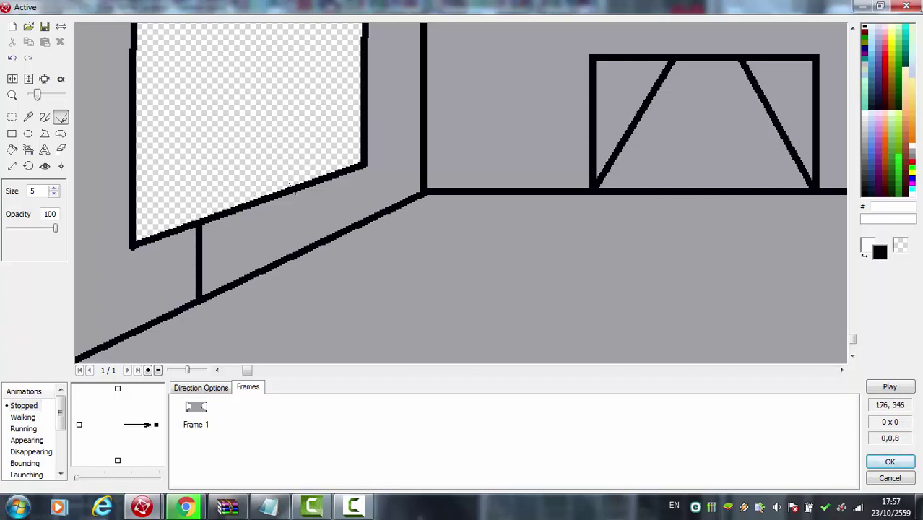
left_click_drag(292, 188, 299, 248)
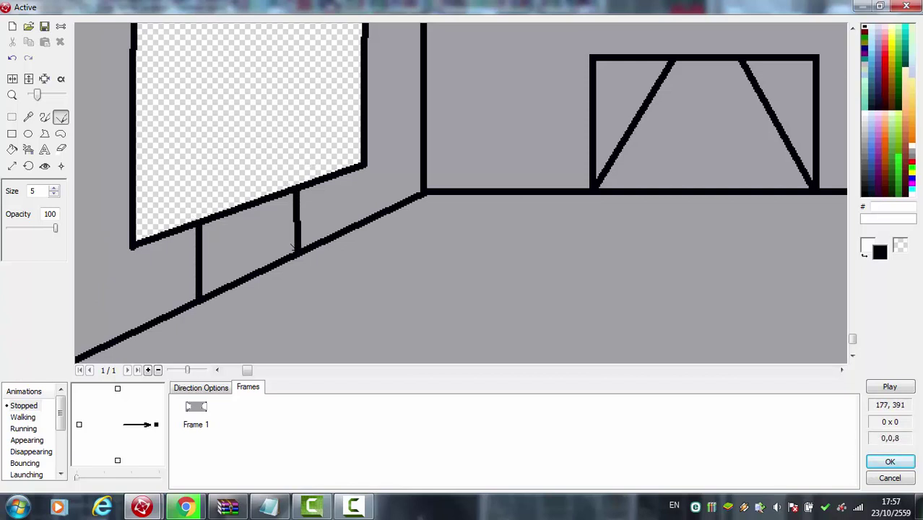
mouse_move(293, 251)
left_mouse_down()
mouse_move(221, 238)
mouse_move(209, 221)
mouse_move(274, 239)
left_mouse_up()
key("ctrl+z")
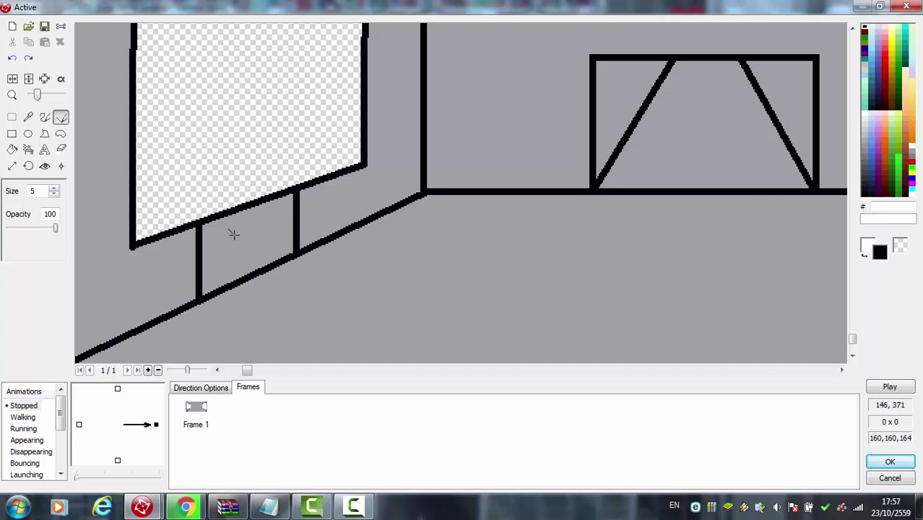
Draw a short size 5 black slanted line inside the panel between the two vertical lines below the left-hand window
left_click(13, 149)
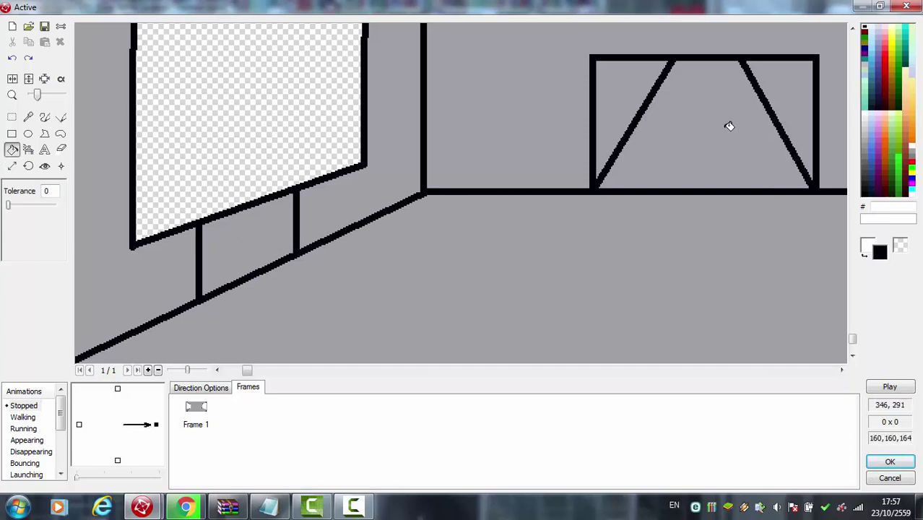
left_click(60, 117)
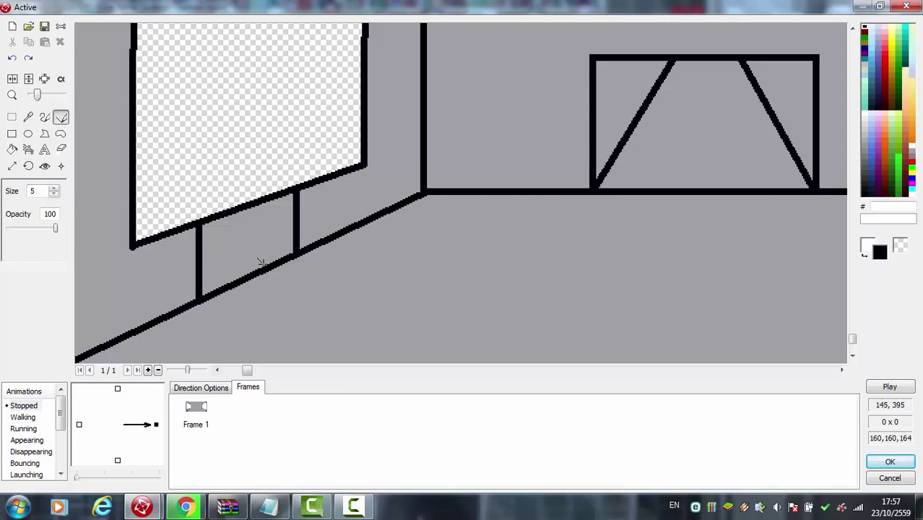
mouse_move(232, 260)
left_mouse_down()
mouse_move(270, 252)
mouse_move(264, 244)
left_mouse_up()
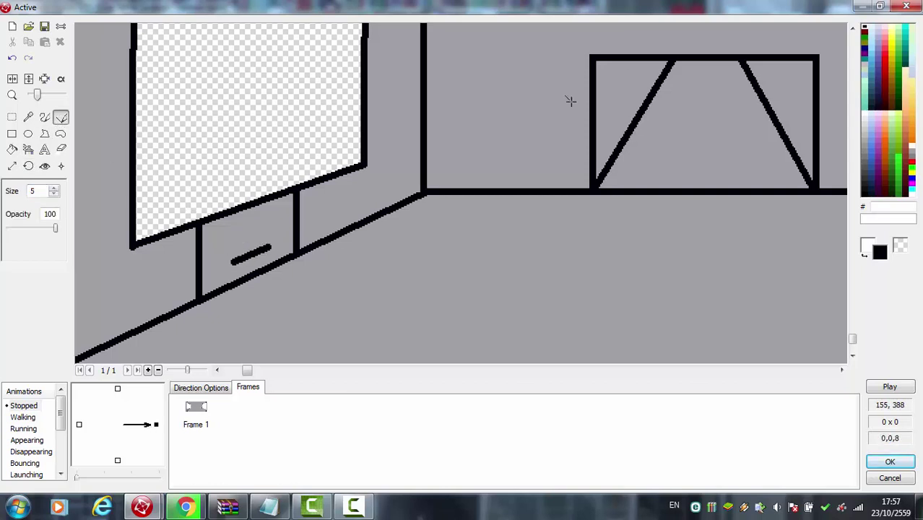
Undo the panel lines drawn below the left-hand window and the two slanted lines inside the back-wall rectangle
left_click(911, 159)
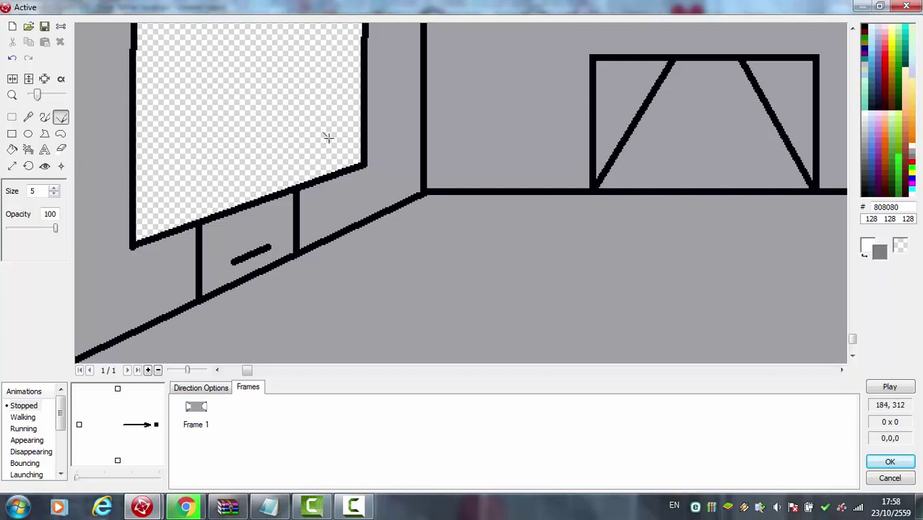
key("ctrl+z")
key("ctrl+z")
key("ctrl+z")
key("ctrl+z")
key("ctrl+z")
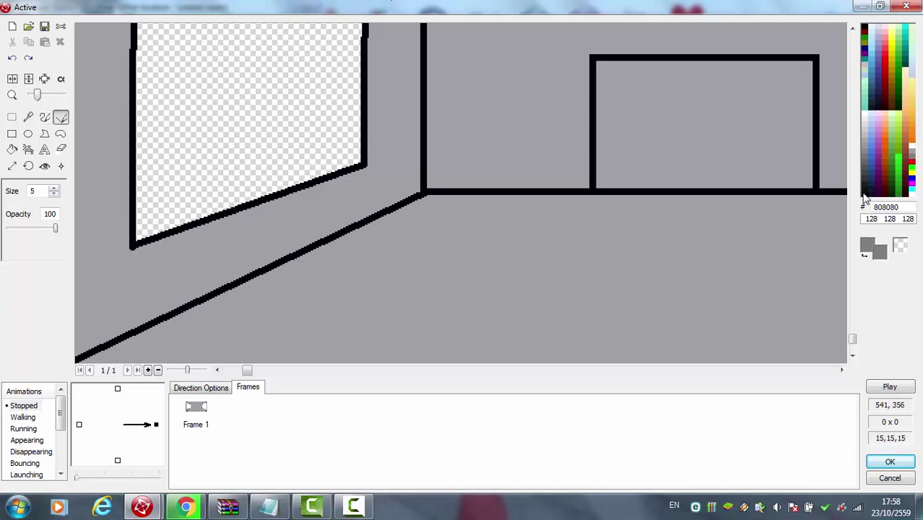
In colour 000008, draw two vertical lines with a short slanted line between them below the left-hand window, and a short horizontal line inside the back-wall rectangle
left_click(865, 193)
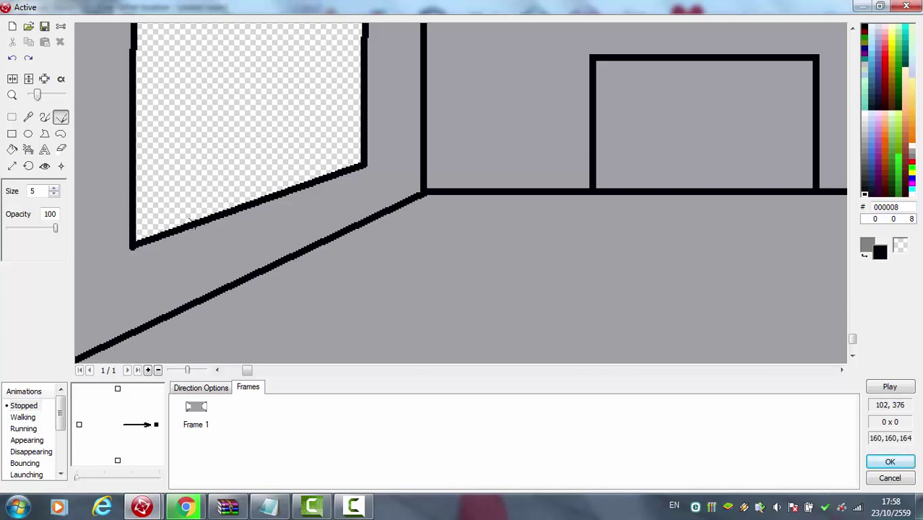
left_click_drag(190, 221, 191, 296)
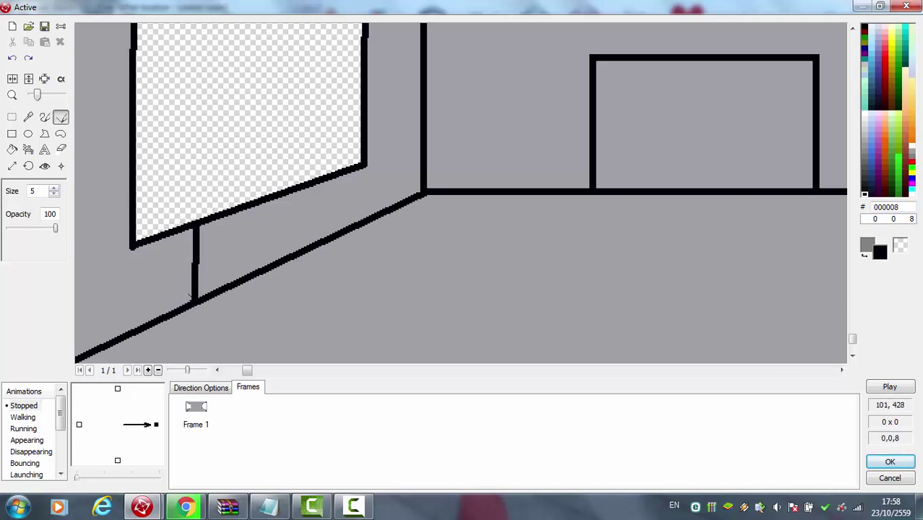
mouse_move(302, 185)
left_mouse_down()
mouse_move(309, 247)
mouse_move(301, 244)
left_mouse_up()
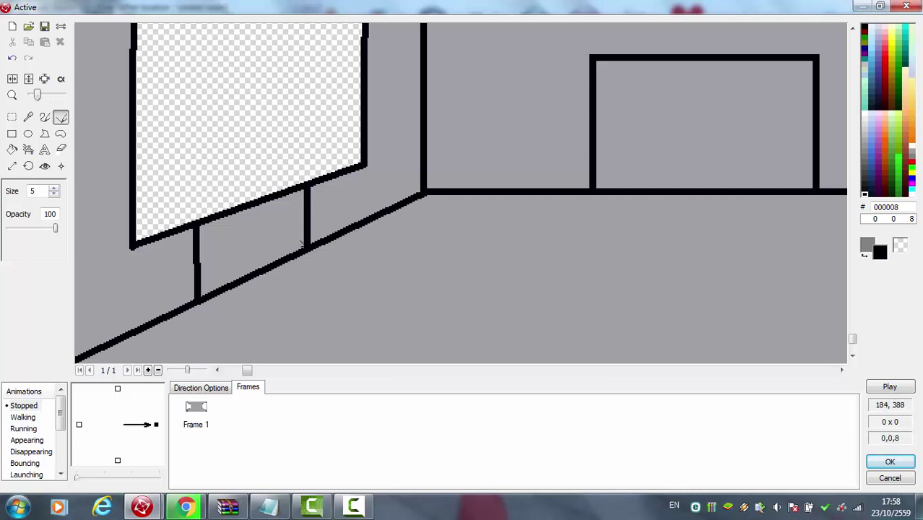
left_click_drag(239, 265, 267, 250)
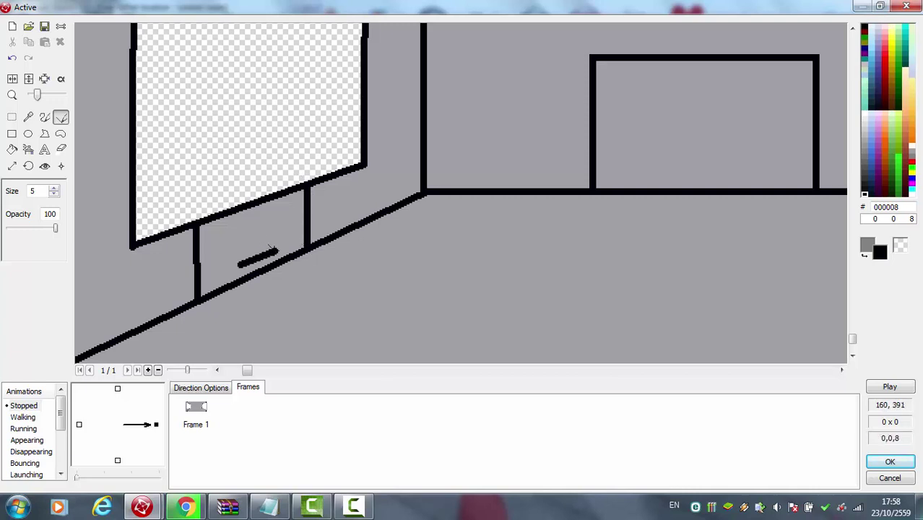
left_click_drag(253, 372, 604, 390)
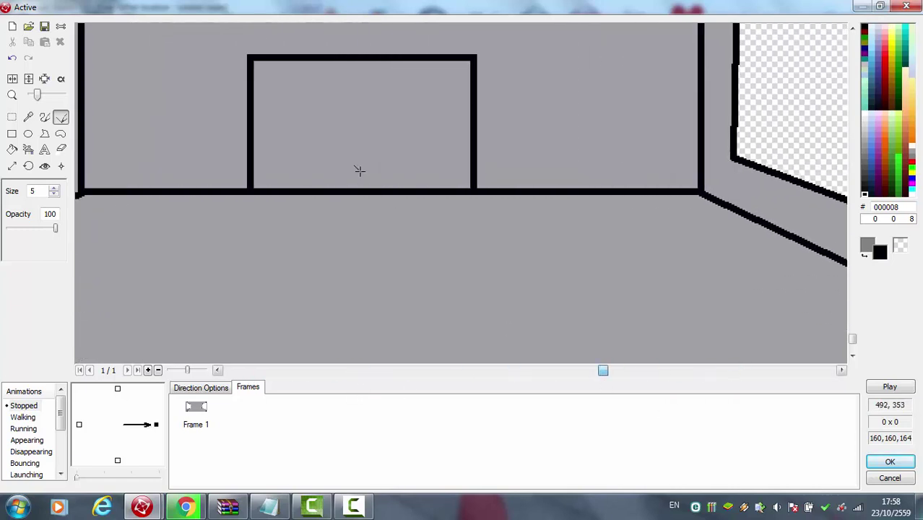
left_click_drag(332, 169, 395, 169)
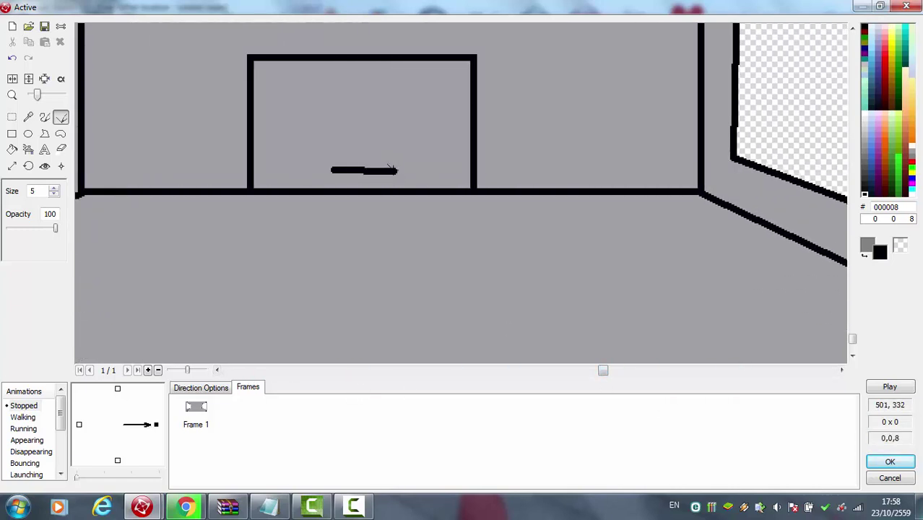
Draw two vertical lines from the right-hand window's lower edge to the floor line, with a short slanted line between them
left_click_drag(604, 373, 777, 387)
left_click_drag(620, 232, 620, 203)
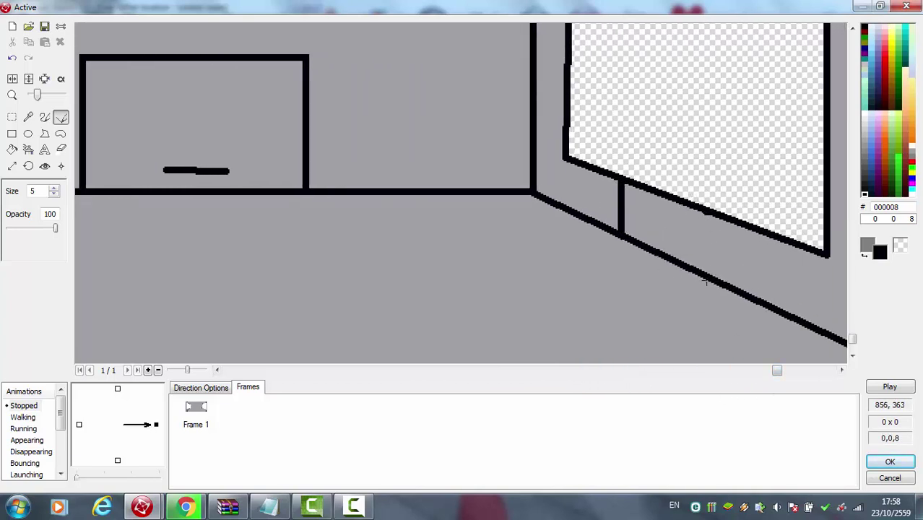
left_click_drag(706, 212, 708, 279)
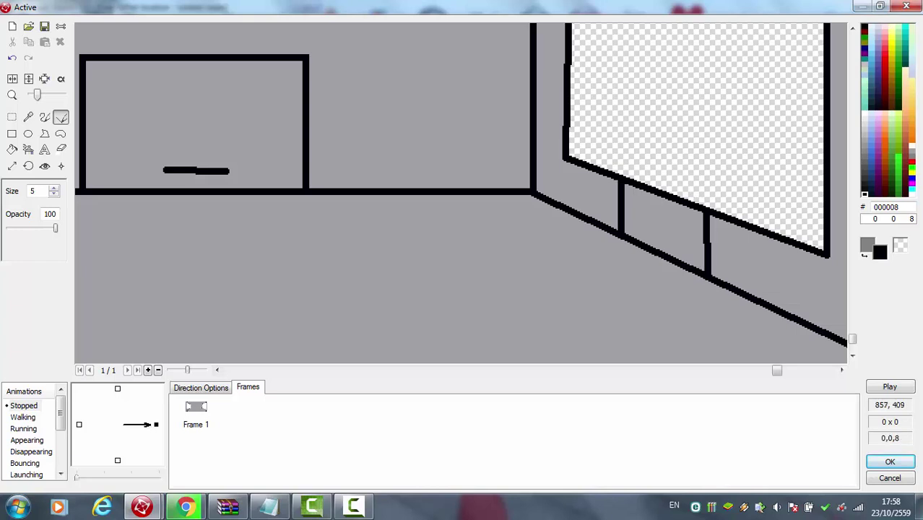
left_click_drag(646, 229, 676, 248)
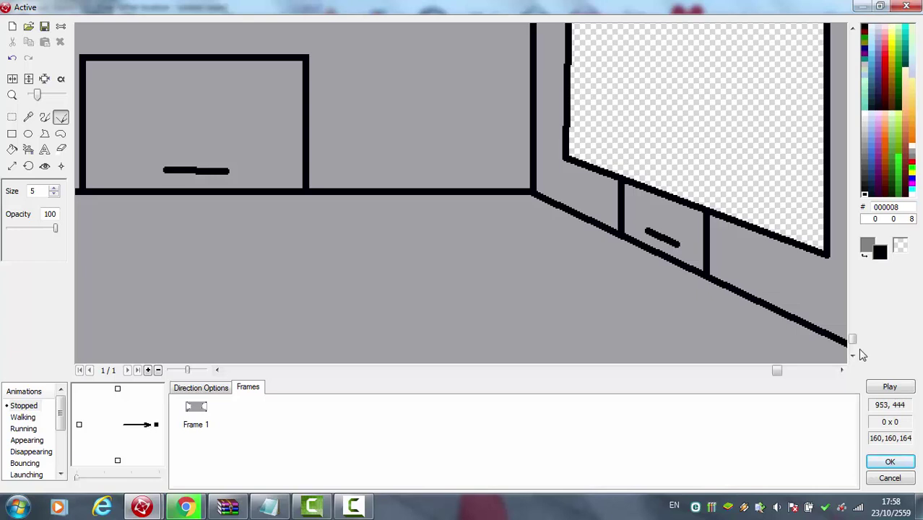
Accept the room picture edits and return to the control room frame
scroll(855, 337, "up", 5)
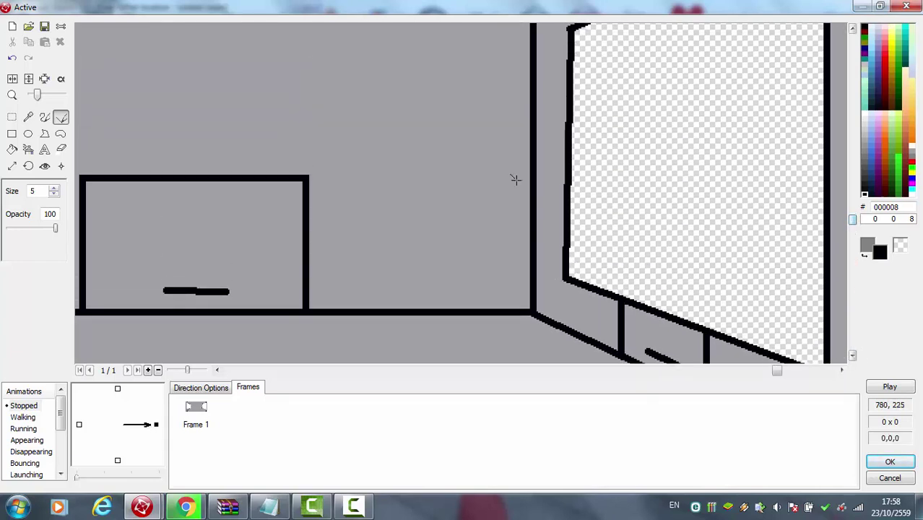
left_click(12, 150)
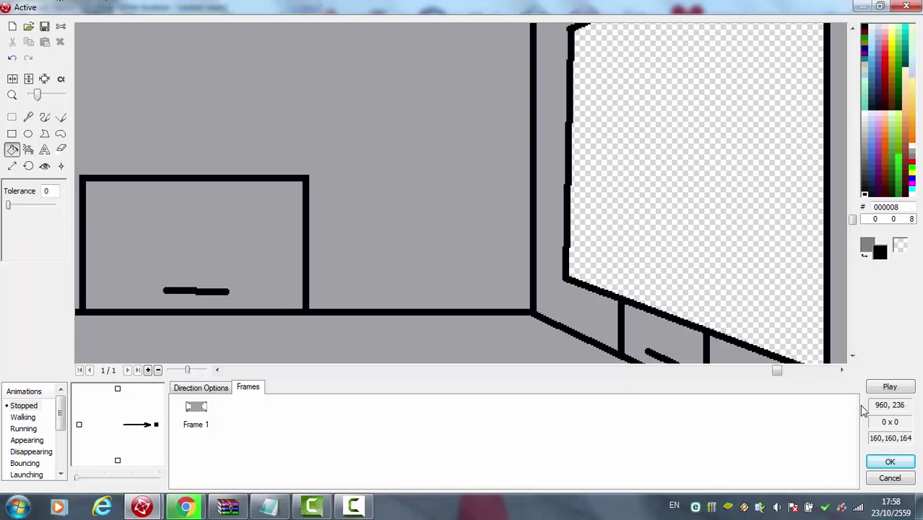
left_click(877, 462)
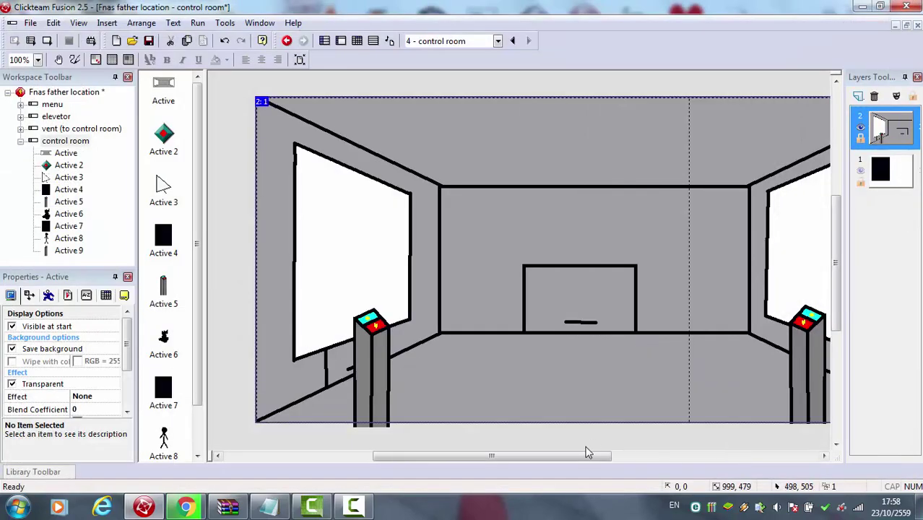
Insert a Counter object outside the frame, beside the room's left-hand wall, at about -137, 189
left_click_drag(586, 466, 686, 423)
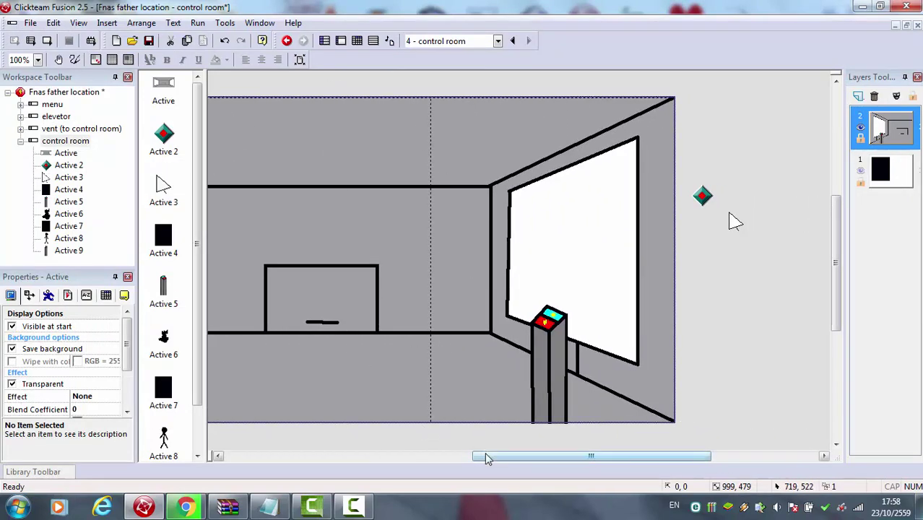
left_click_drag(485, 453, 346, 468)
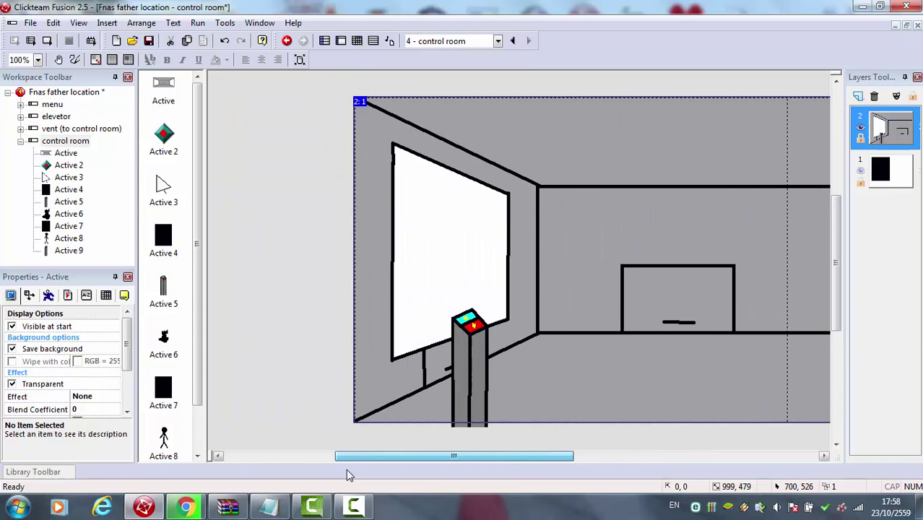
double_click(303, 372)
double_click(532, 236)
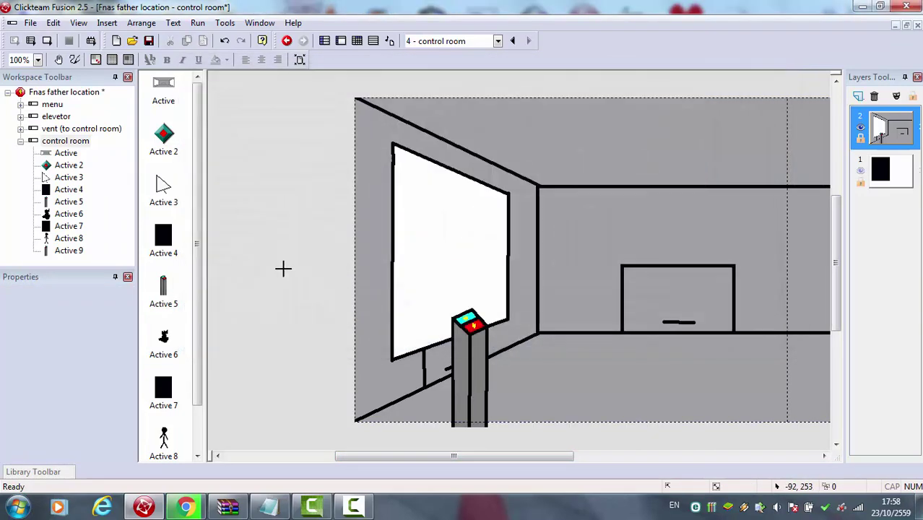
left_click(277, 269)
left_click_drag(273, 262, 268, 238)
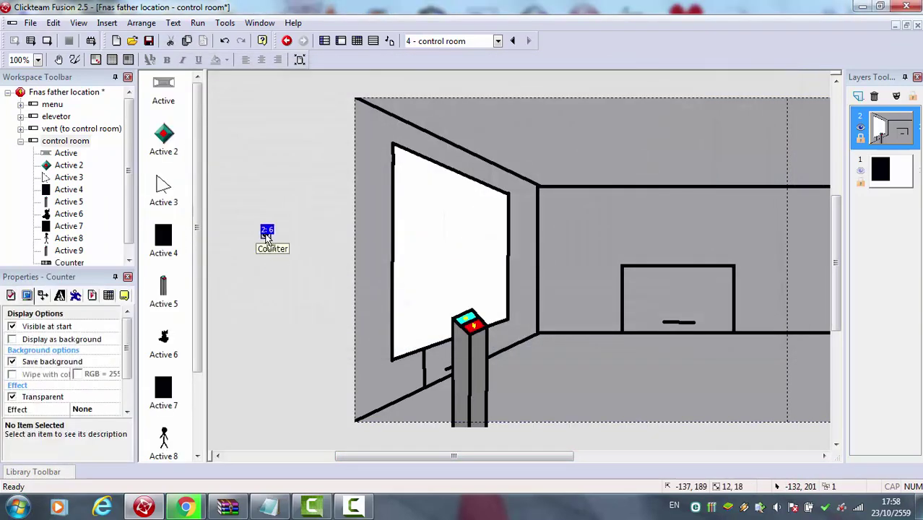
Rename the new counter as "cango circus controlo"
right_click(265, 232)
left_click(311, 55)
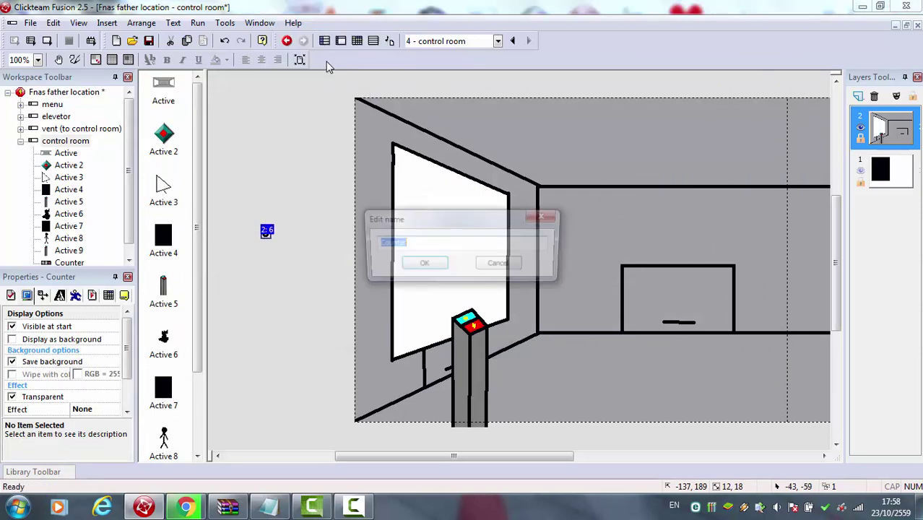
type("can go")
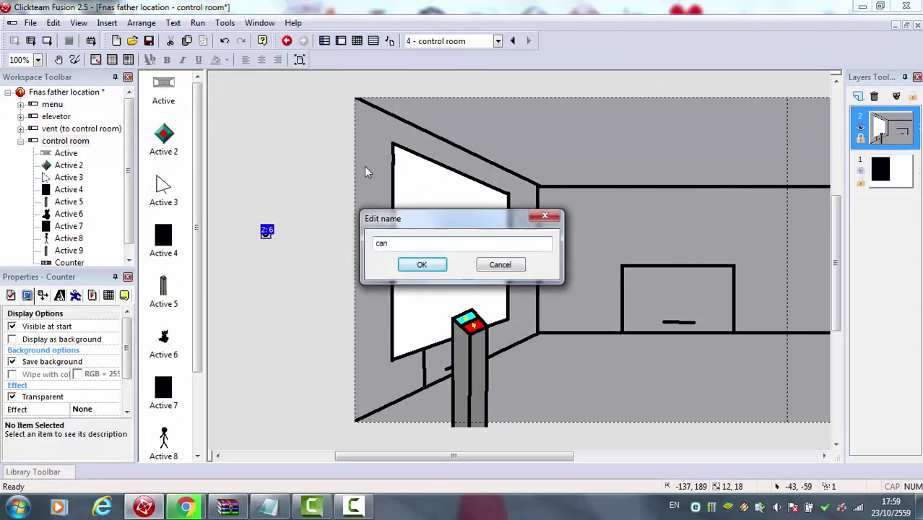
key("BackSpace")
key("BackSpace")
key("BackSpace")
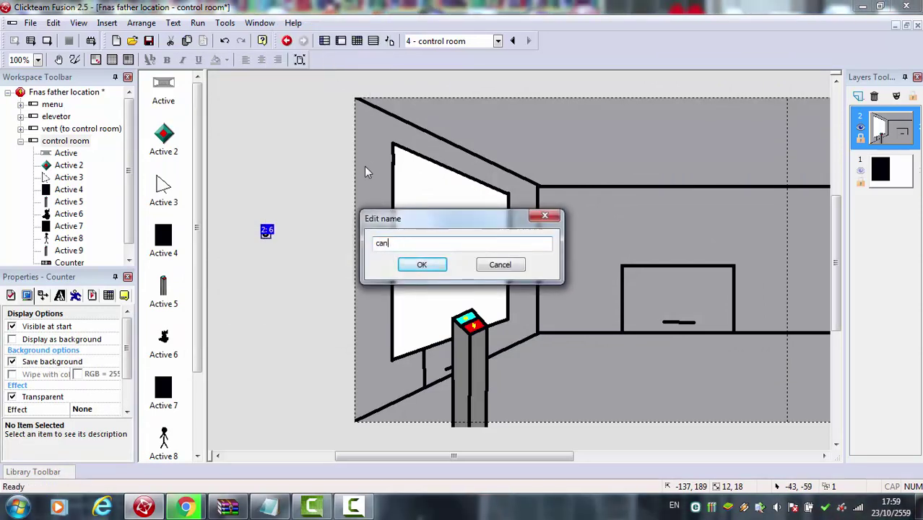
type("go circu")
key("BackSpace")
key("BackSpace")
type("cus control")
key("Return")
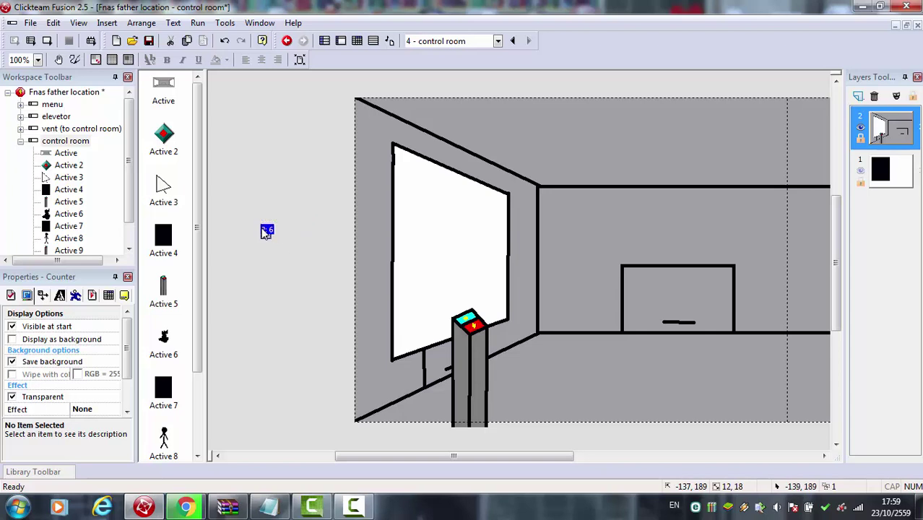
Remove the renamed counter from its spot and paste it back outside the frame at about -166, 169
left_click(264, 231)
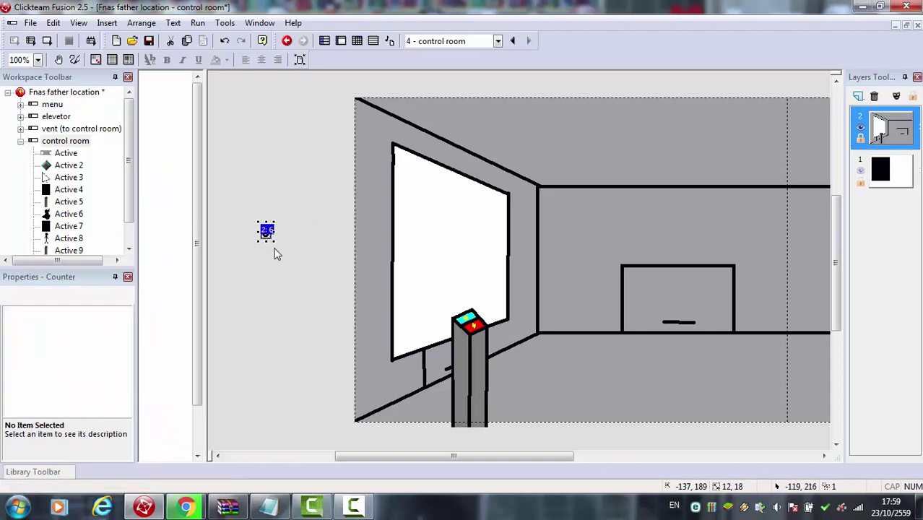
key("Delete")
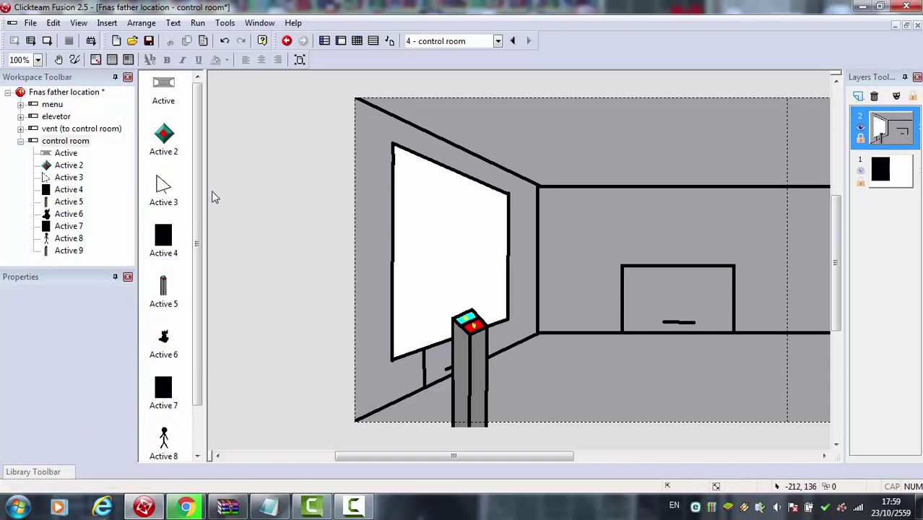
key("ctrl+v")
left_click(237, 205)
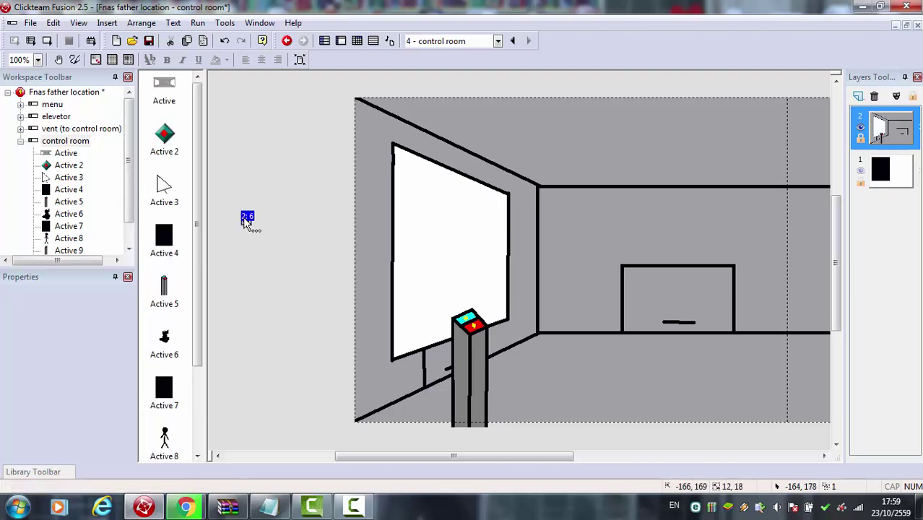
Clone the counter into a column of three rows
right_click(243, 217)
left_click(292, 74)
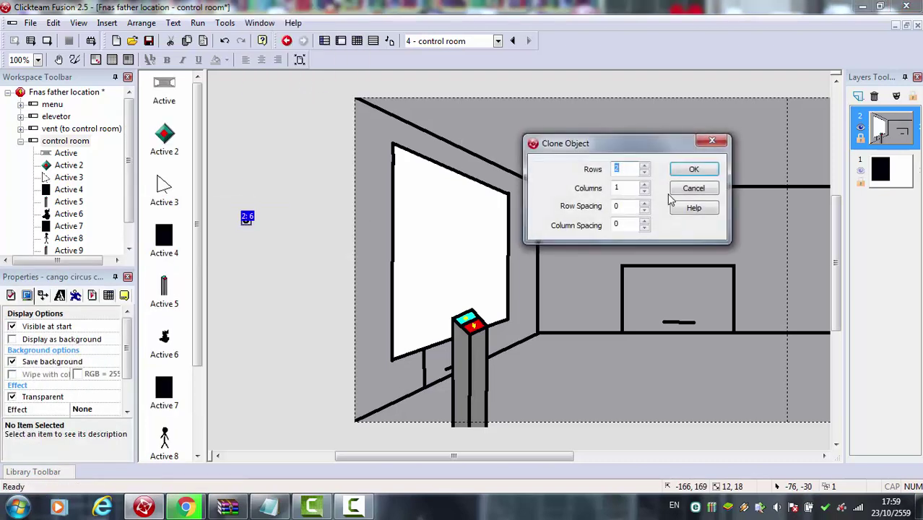
left_click(645, 167)
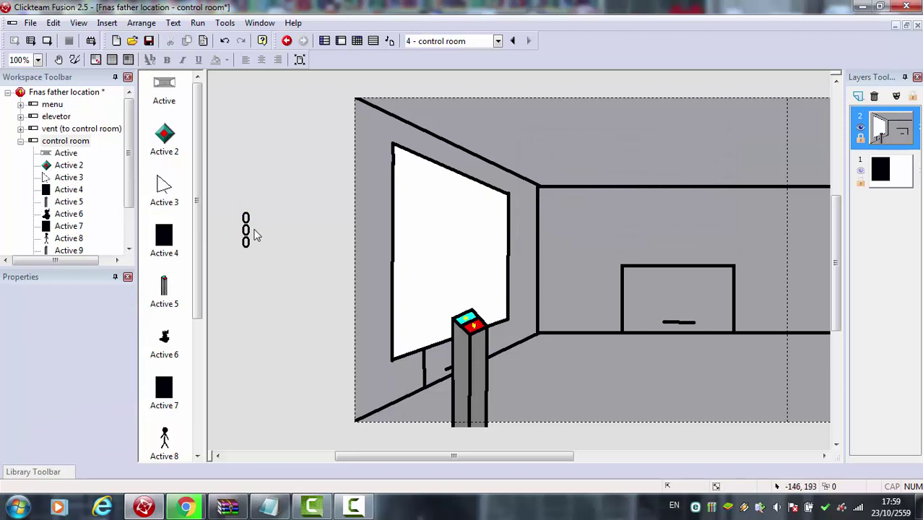
Rename the middle counter so that its name ends in "rebound gallery", and save the application
right_click(246, 230)
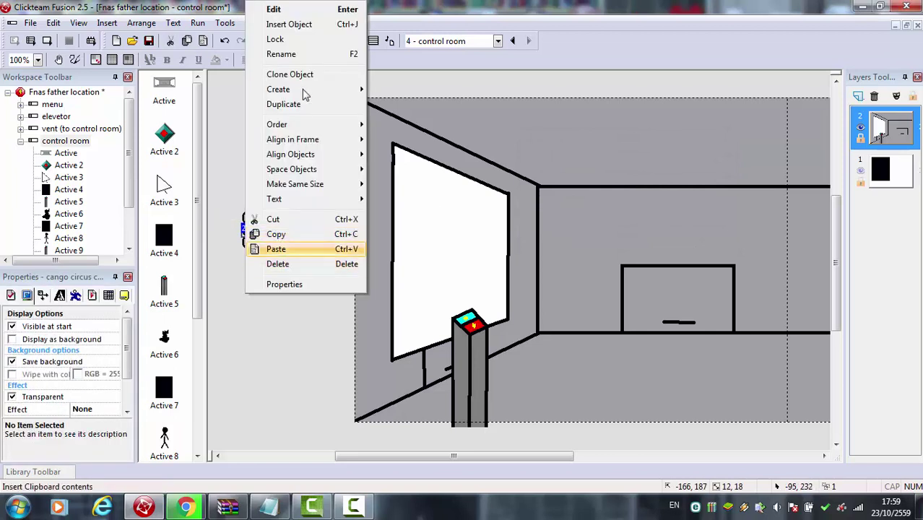
left_click(293, 56)
left_click(459, 242)
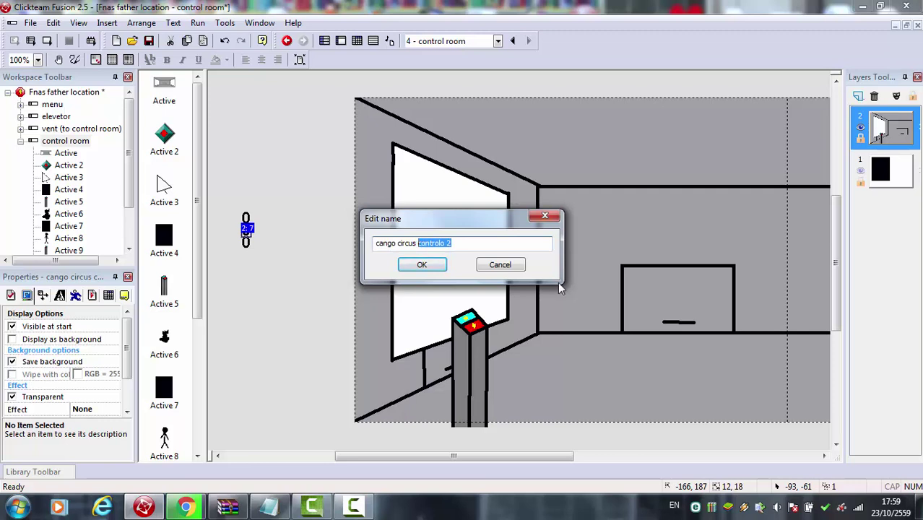
key("BackSpace")
type("rebound gak")
key("BackSpace")
type("llery")
key("Return")
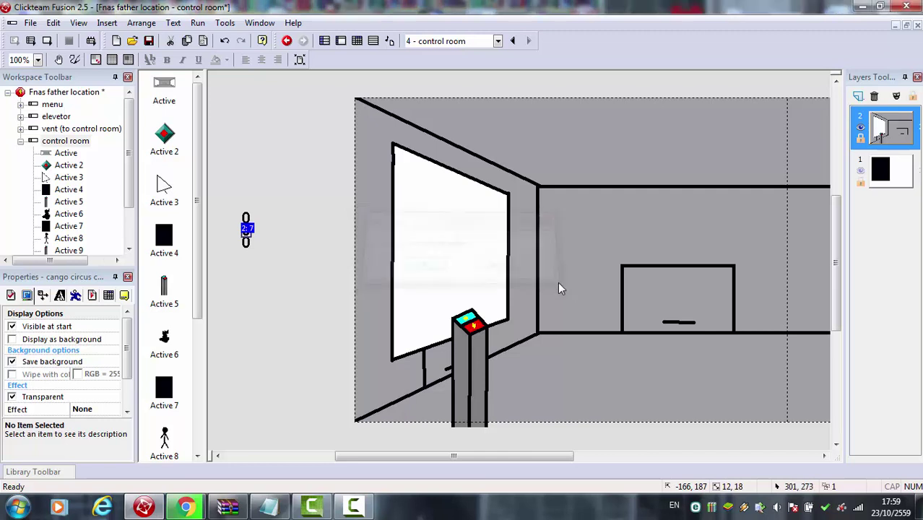
left_click(149, 40)
Rename the bottom counter of the column as "cango pranee autarisem"
left_click(246, 242)
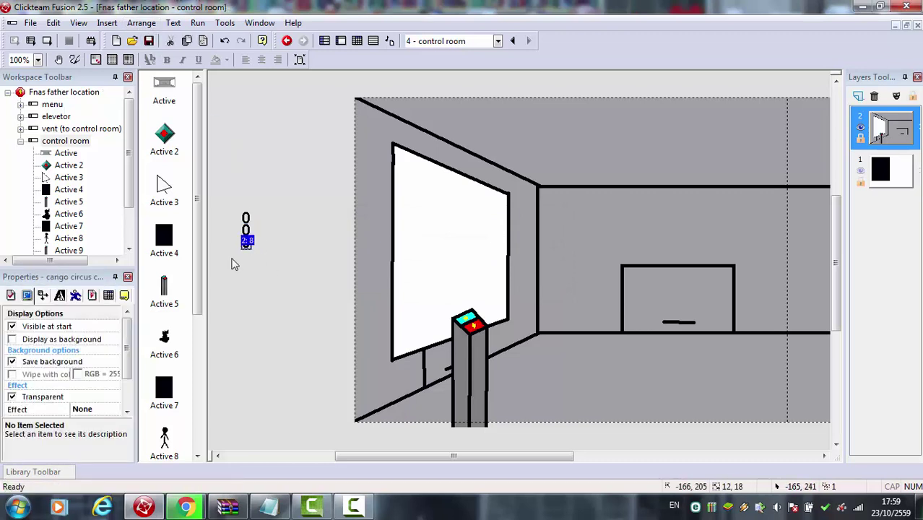
right_click(246, 241)
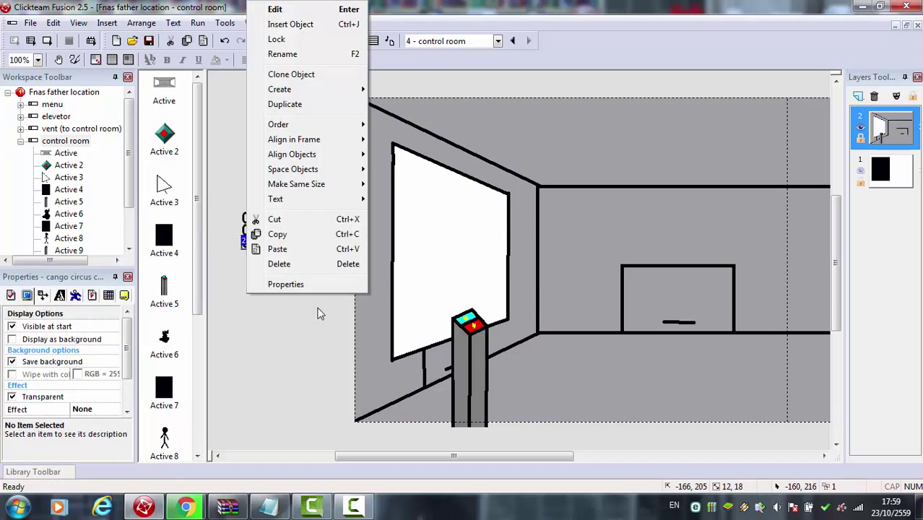
left_click(283, 55)
left_click_drag(481, 242, 410, 257)
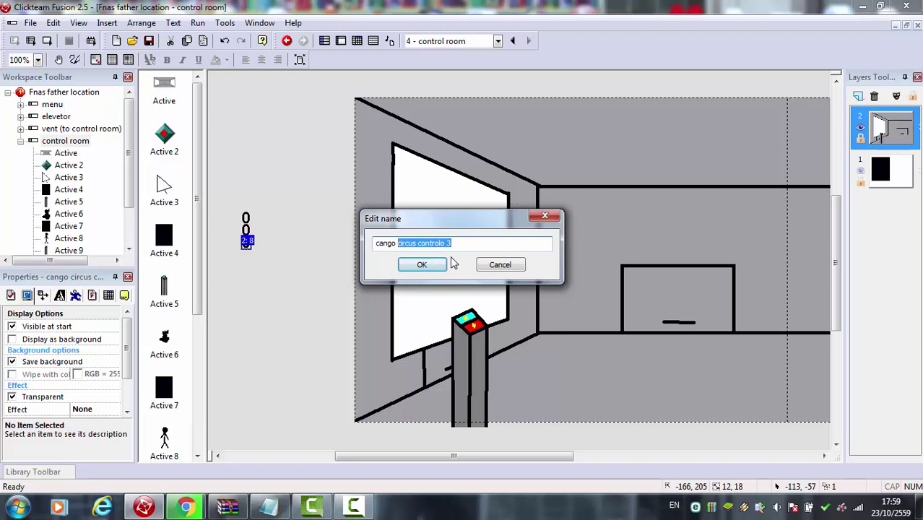
type("pra")
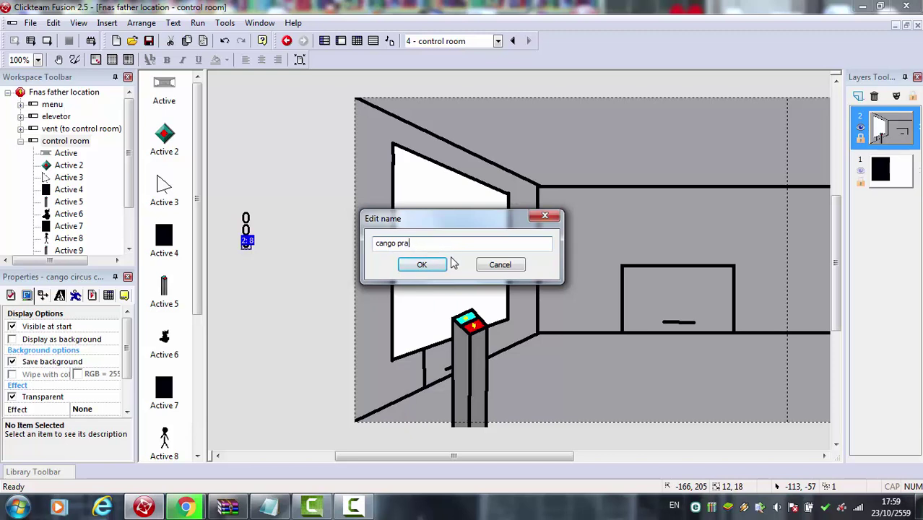
type("nee autarisem")
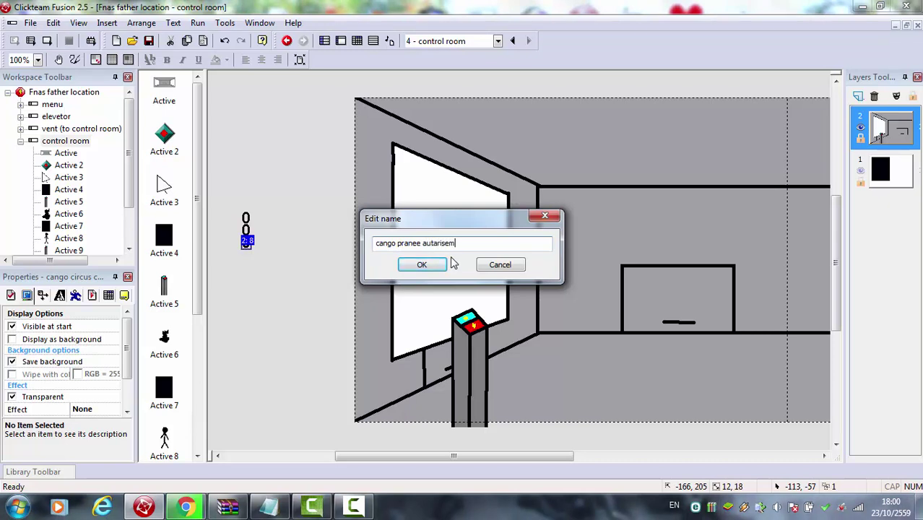
left_click(441, 264)
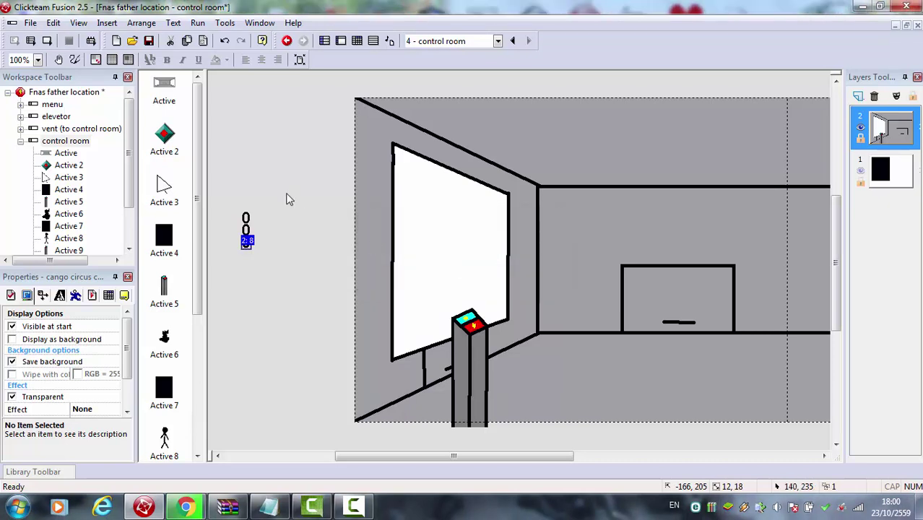
Remove the word "circus" from the middle counter's name so that it reads "cango rebound gallery"
right_click(246, 231)
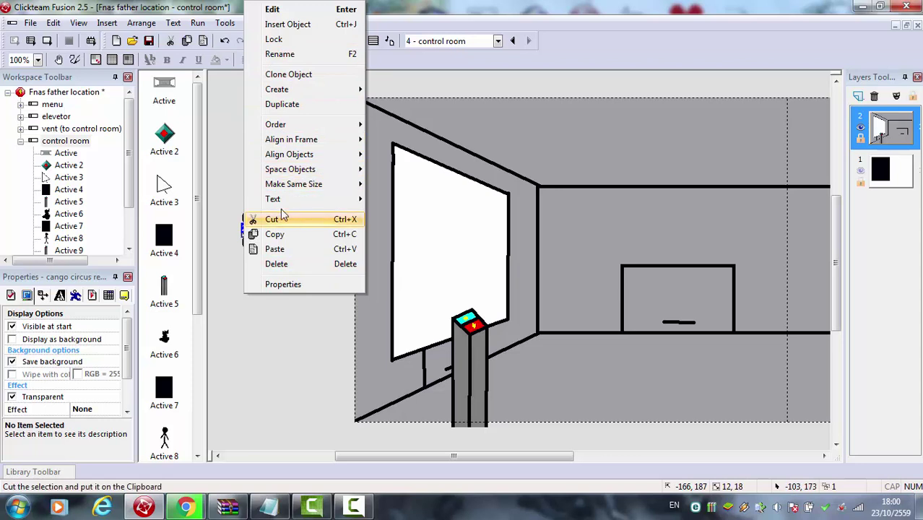
left_click(289, 54)
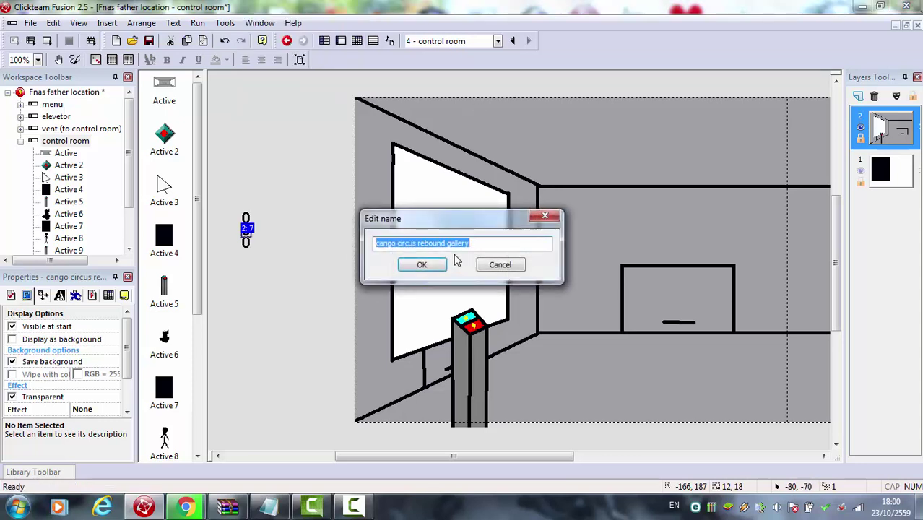
left_click(419, 244)
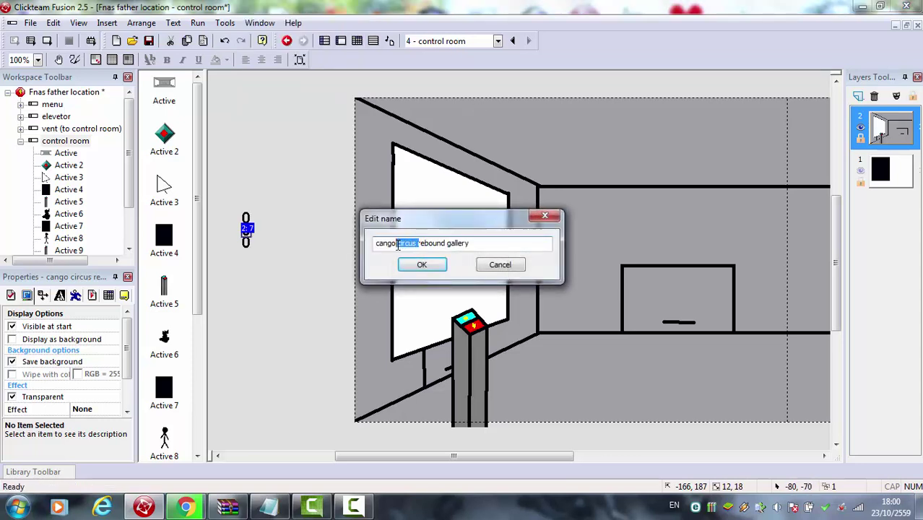
key("BackSpace")
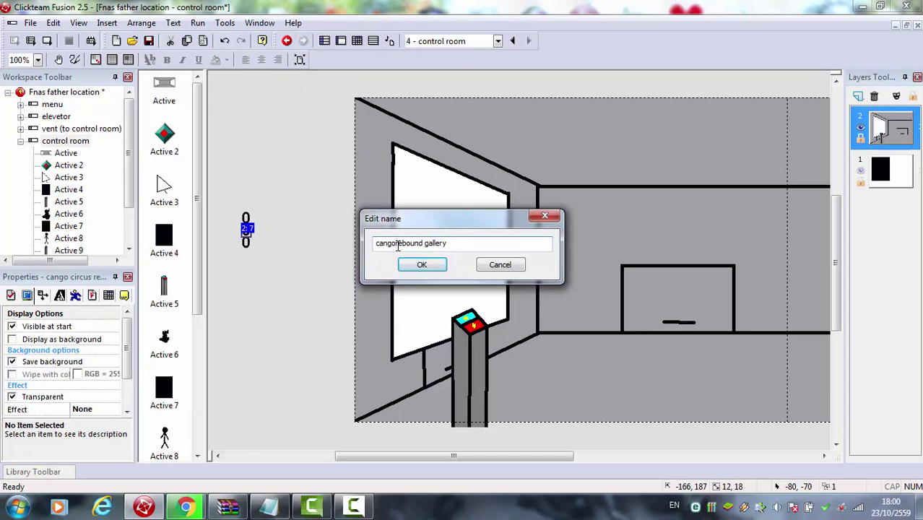
left_click(421, 264)
left_click(264, 268)
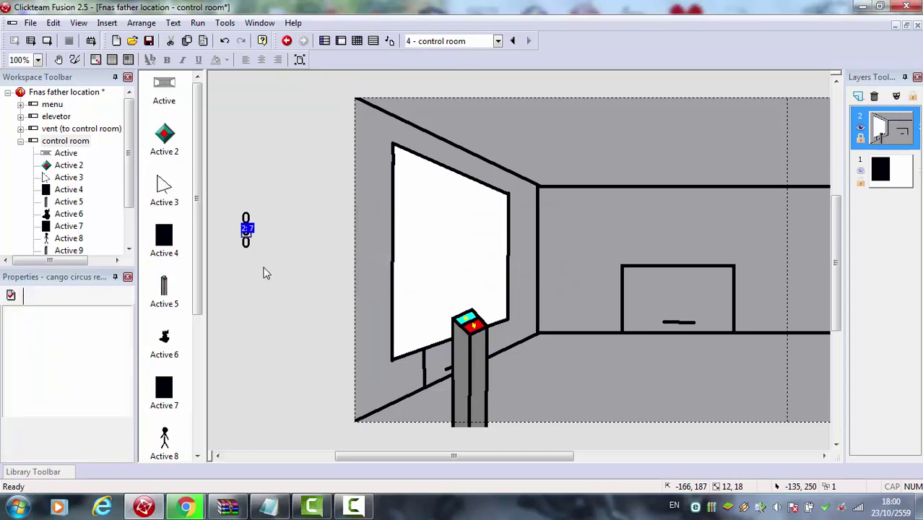
left_click(247, 244)
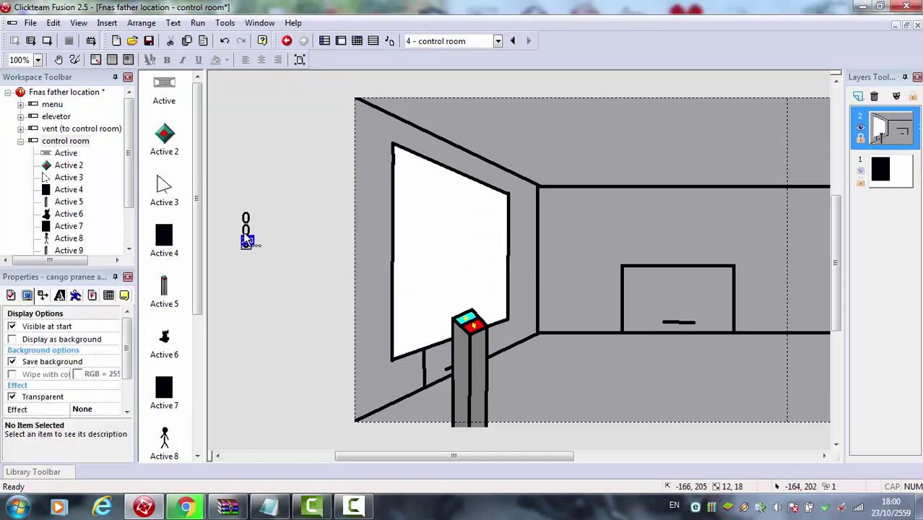
left_click(331, 228)
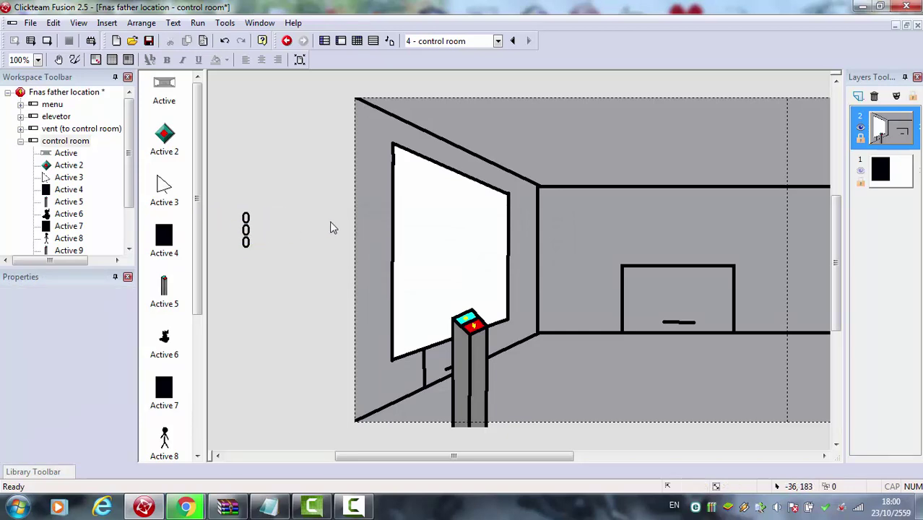
Add a new event checking for the mouse pointer in a zone from 105 to 137 horizontally and 371 to 403 vertically
left_click(356, 41)
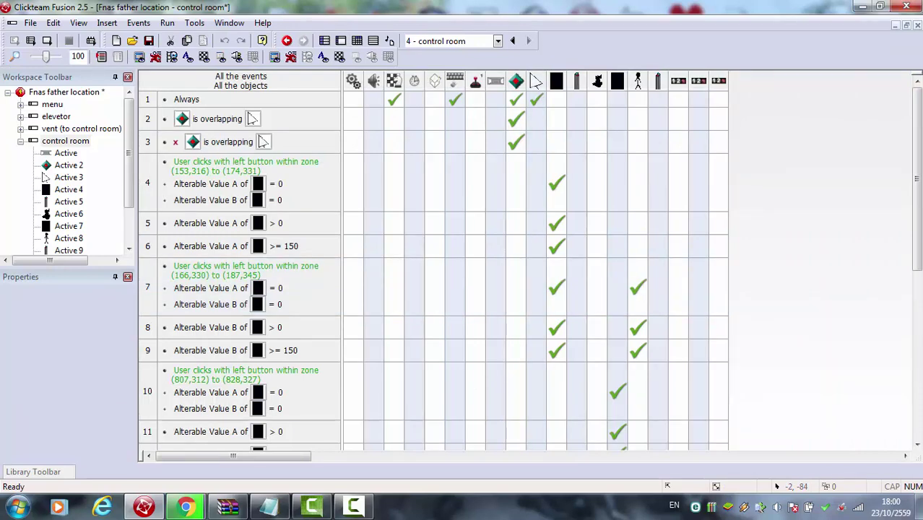
left_click_drag(921, 149, 921, 307)
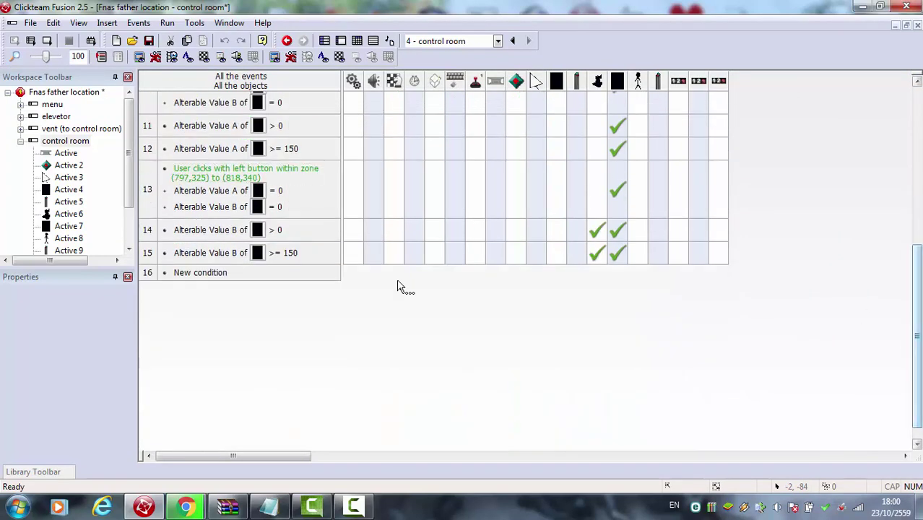
left_click(214, 273)
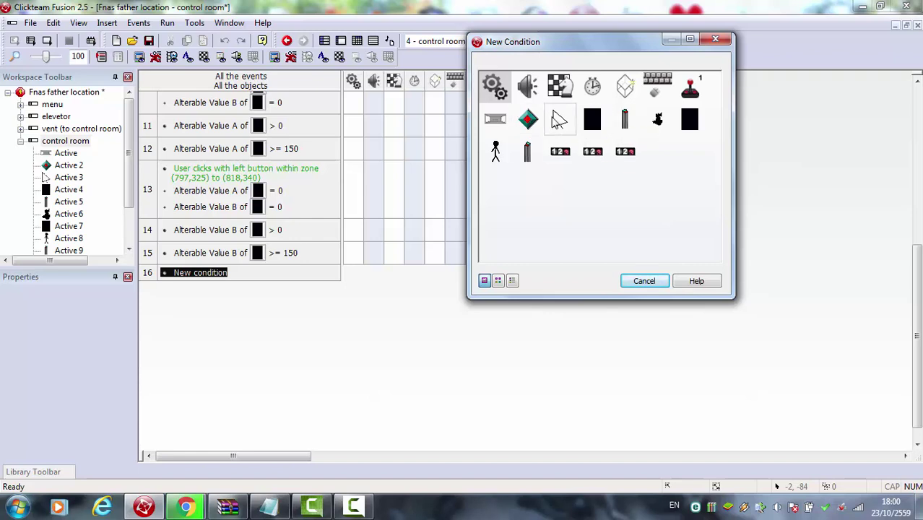
left_click(569, 120)
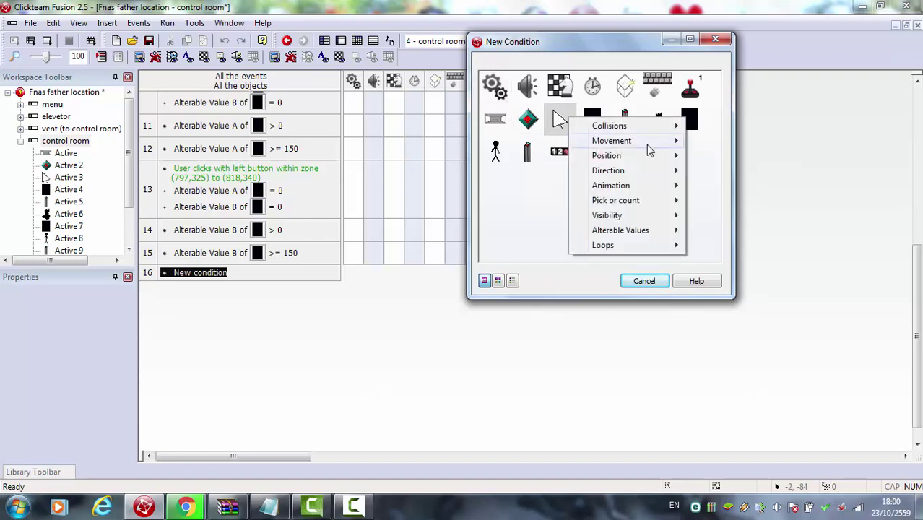
left_click(542, 200)
left_click(671, 85)
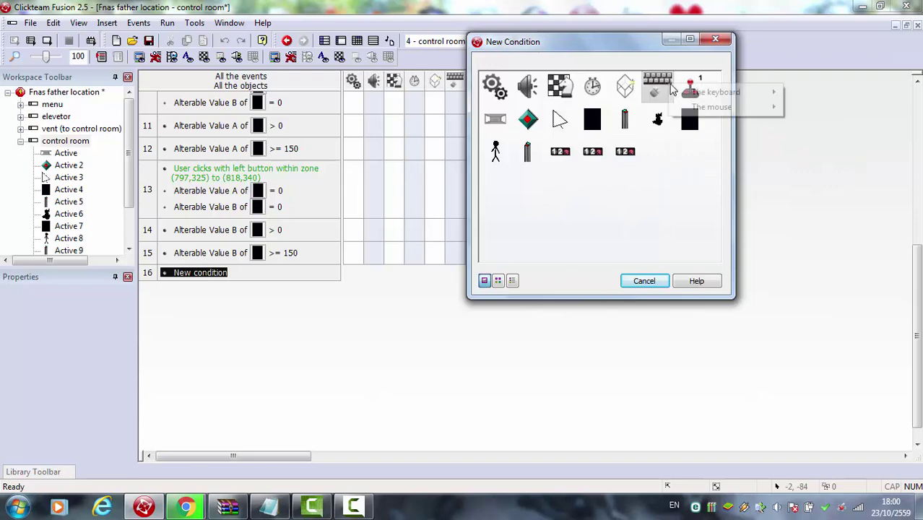
mouse_move(697, 93)
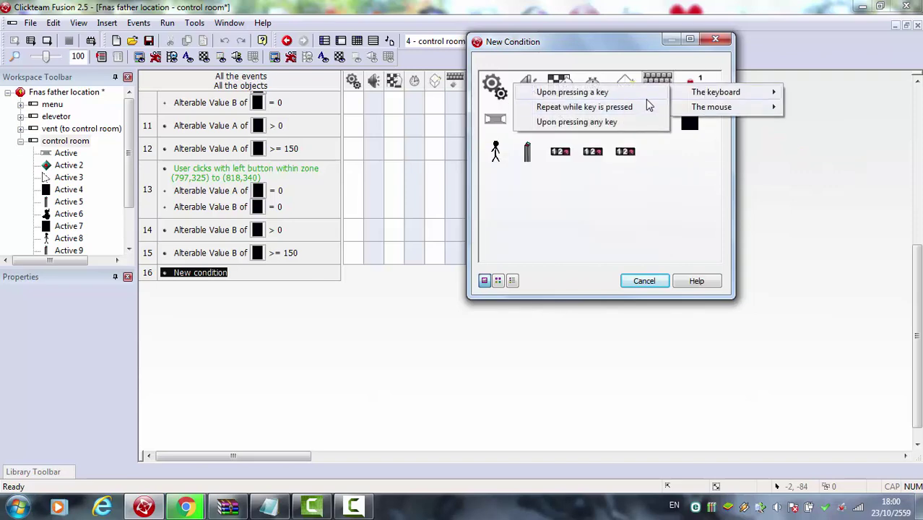
mouse_move(712, 106)
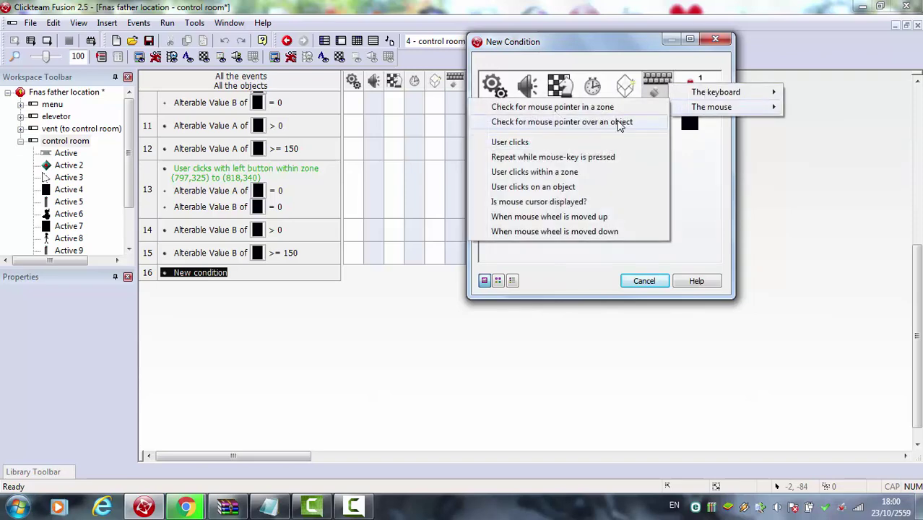
left_click(614, 107)
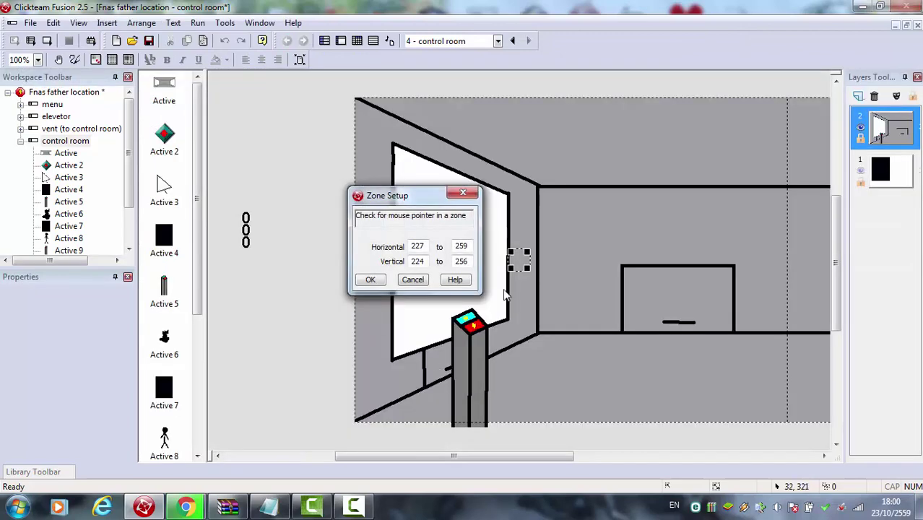
left_click_drag(506, 260, 432, 358)
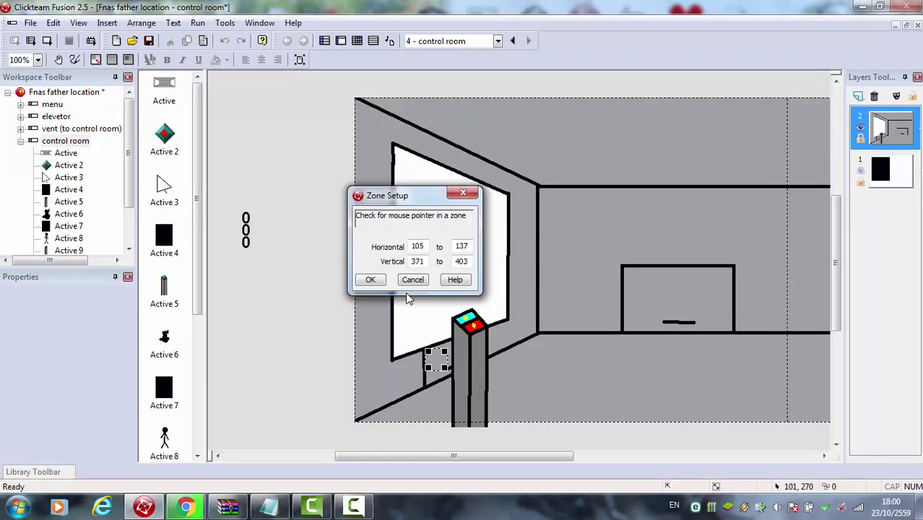
left_click(371, 281)
Shift both button pillars in the frame inward, away from the side-wall hatches, with Active 9 placed at 728, 297
double_click(65, 140)
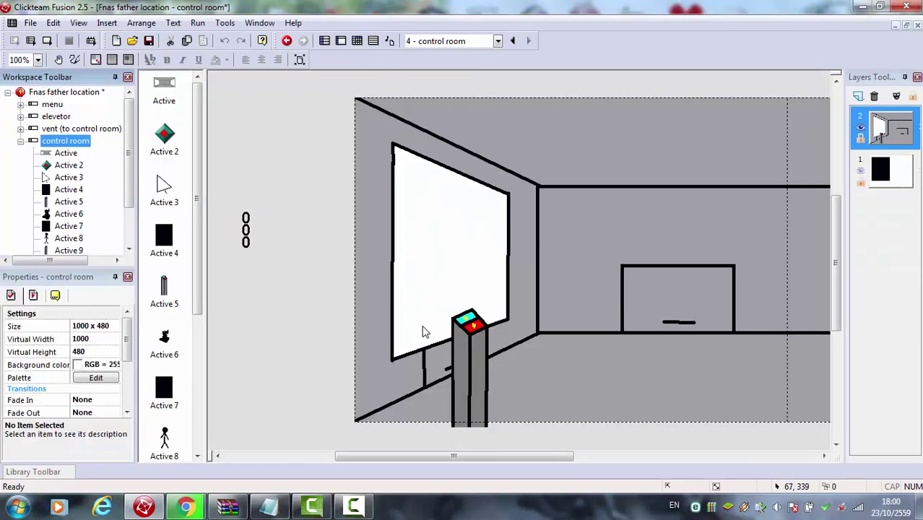
left_click_drag(465, 332, 503, 333)
left_click_drag(513, 456, 653, 434)
left_click_drag(555, 382, 516, 393)
left_click_drag(515, 351, 508, 348)
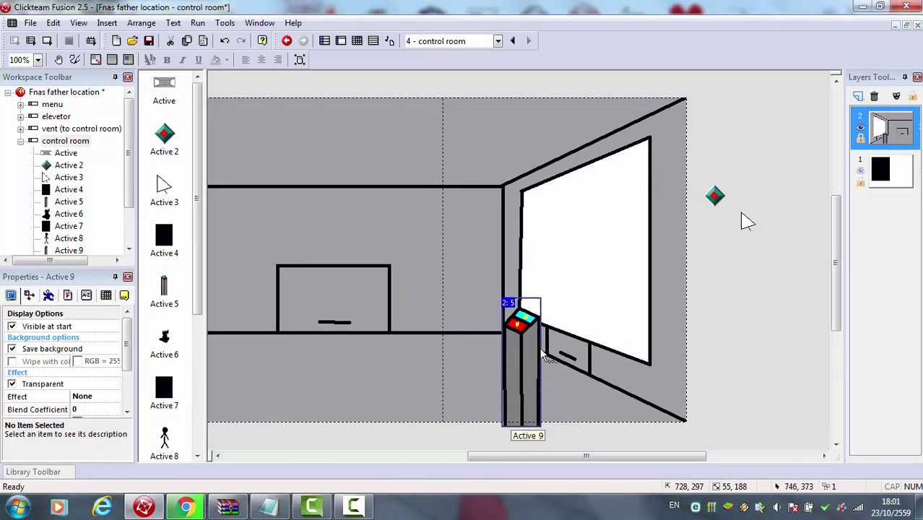
left_click(350, 187)
Enlarge event 16's mouse pointer zone over the side-wall hatch to 105–185 horizontally and 346–423 vertically
left_click(357, 40)
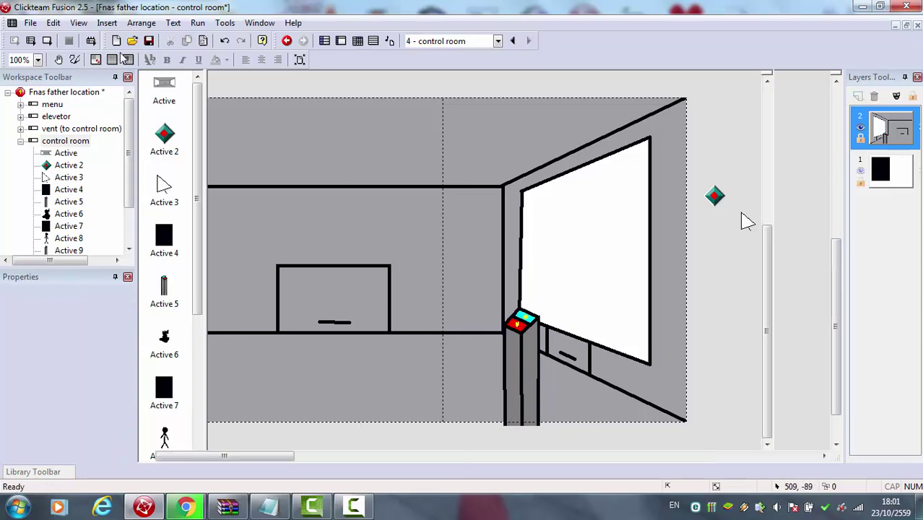
double_click(268, 280)
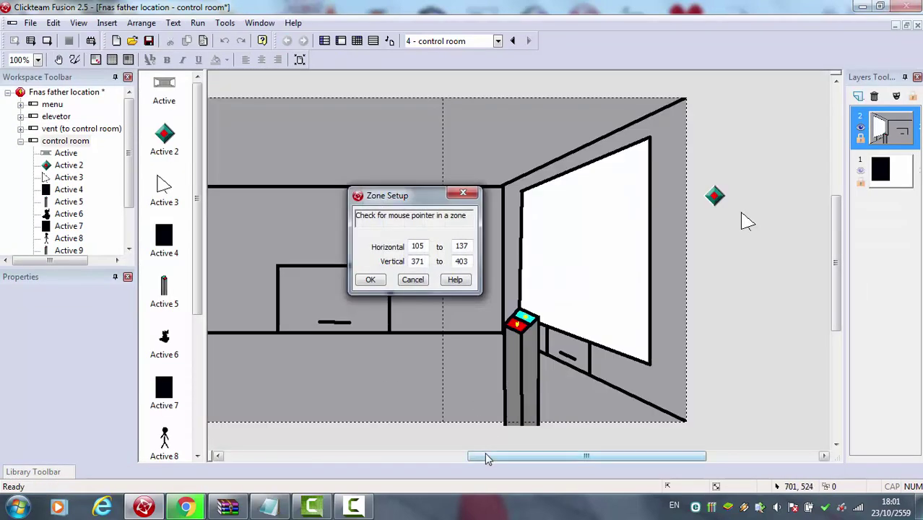
left_click_drag(481, 456, 367, 456)
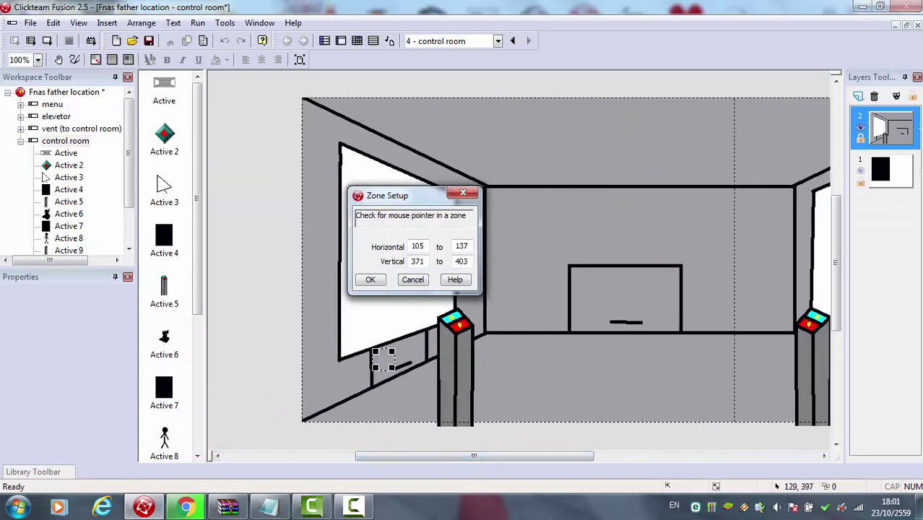
left_click_drag(417, 371, 425, 342)
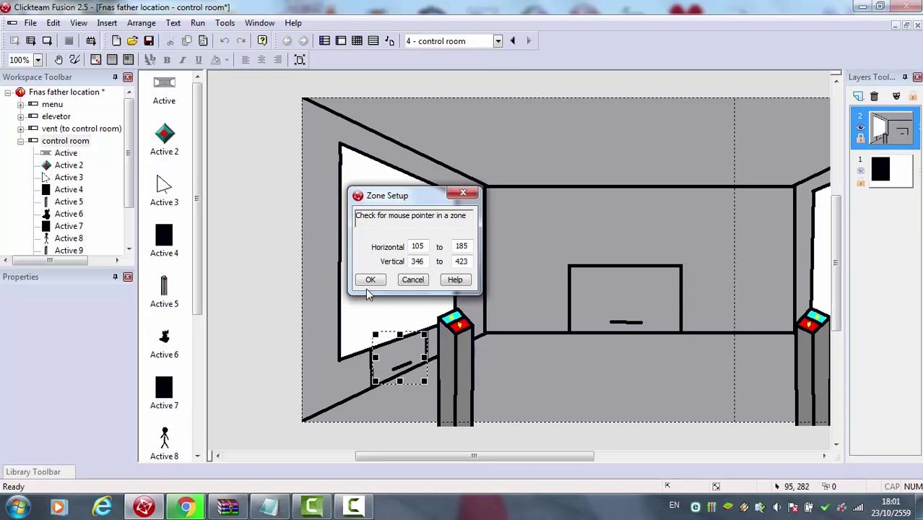
left_click(369, 281)
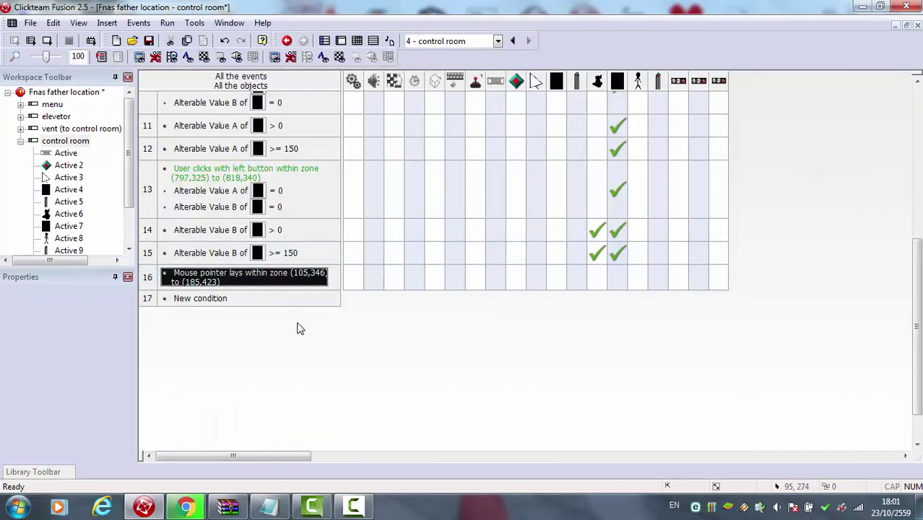
Insert a second condition in event 16 requiring the "cango rebound gallery" counter to equal 1
right_click(254, 281)
left_click(296, 319)
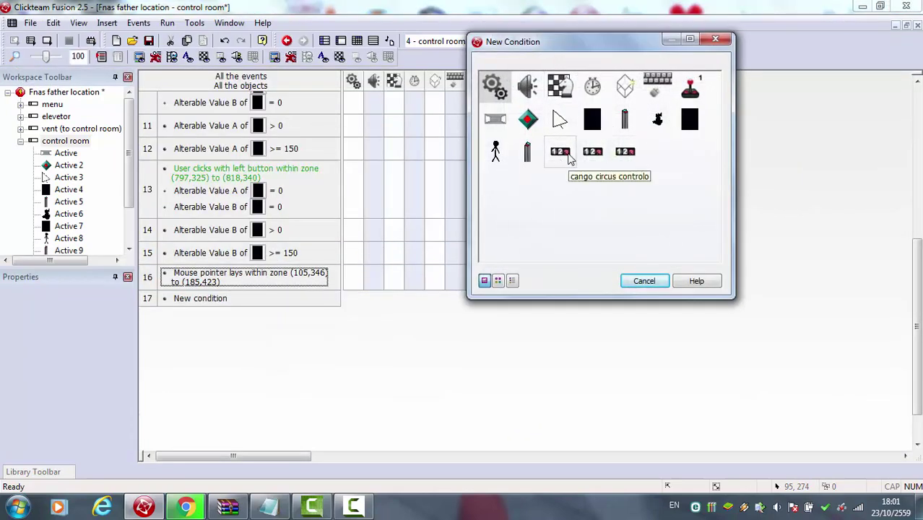
left_click(594, 152)
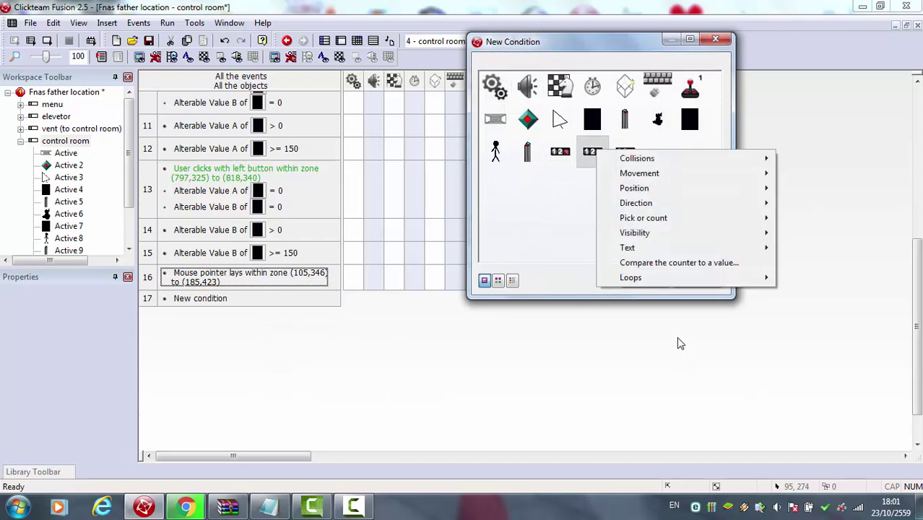
left_click(699, 263)
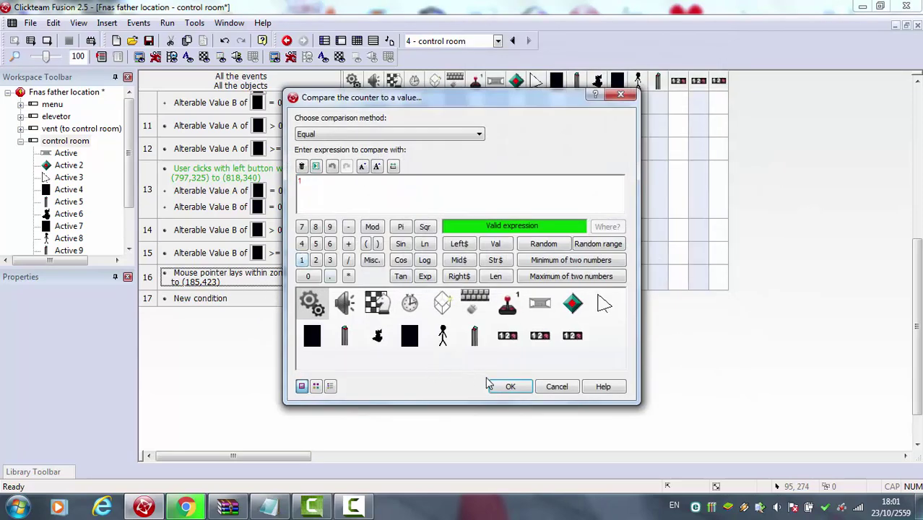
left_click(507, 387)
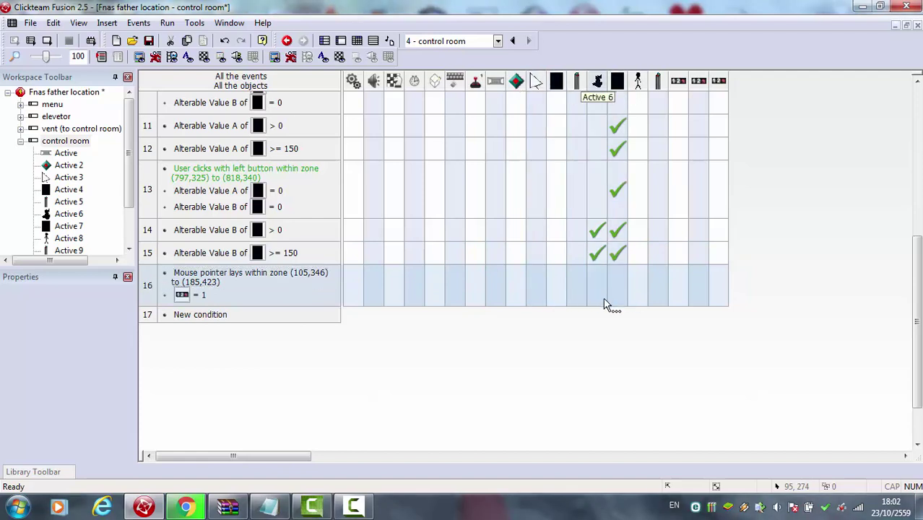
Add an action to event 16 that sets Active 3's direction to 16
left_click(534, 287)
mouse_move(608, 95)
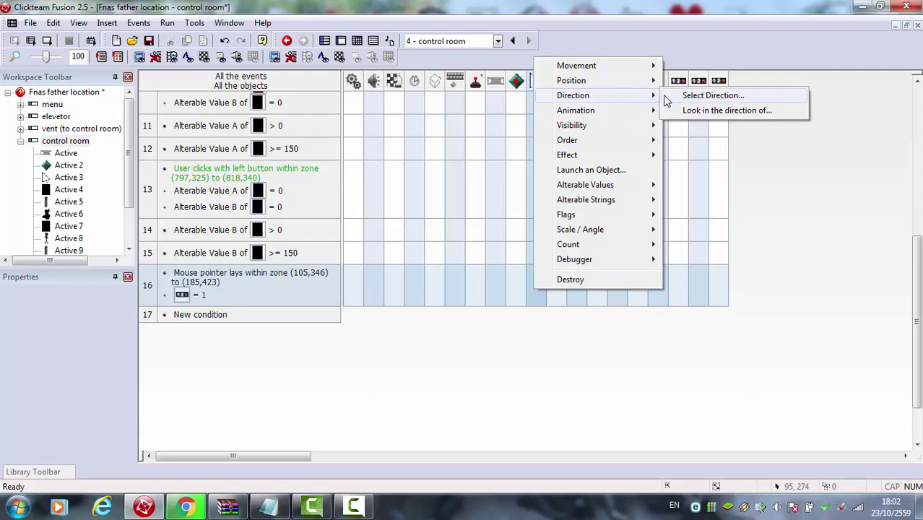
left_click(718, 95)
left_click(367, 244)
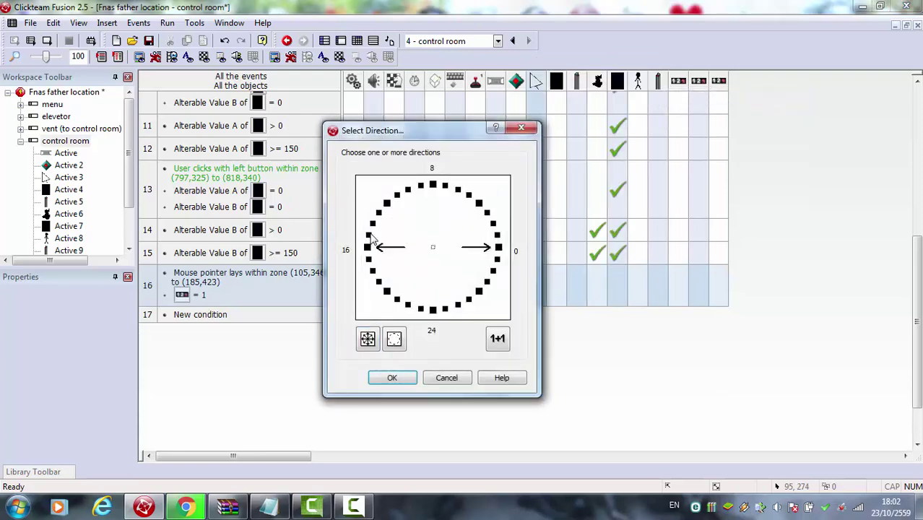
left_click(392, 377)
Examine Active 3's Stopped animation in direction 16 from the frame, then return to the control room's events
double_click(81, 142)
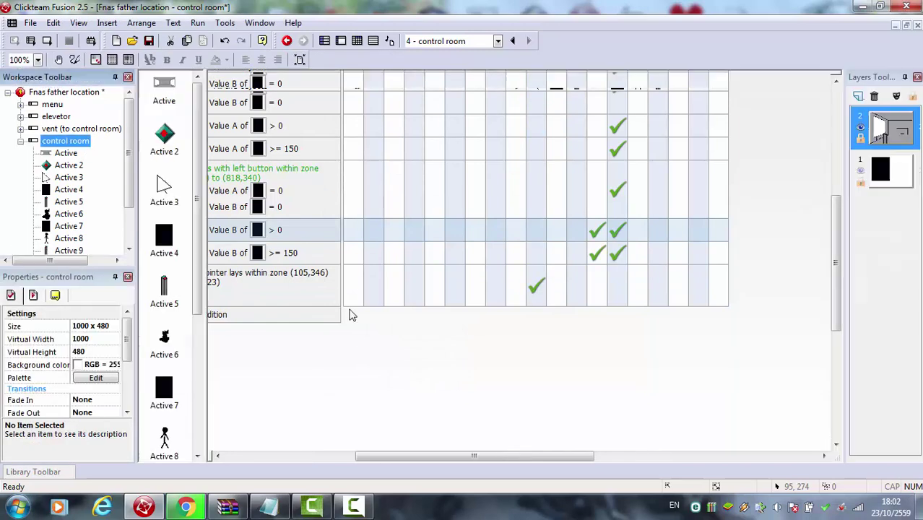
left_click_drag(469, 457, 587, 456)
double_click(731, 224)
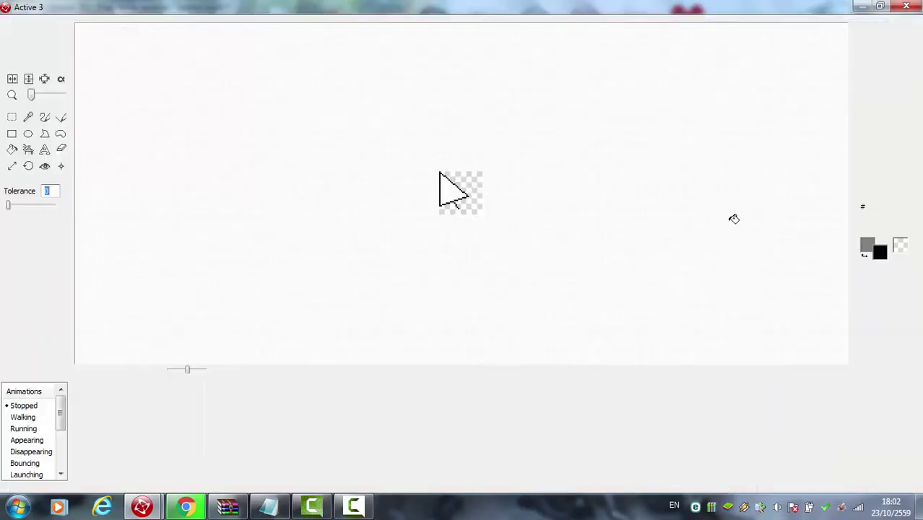
left_click(82, 426)
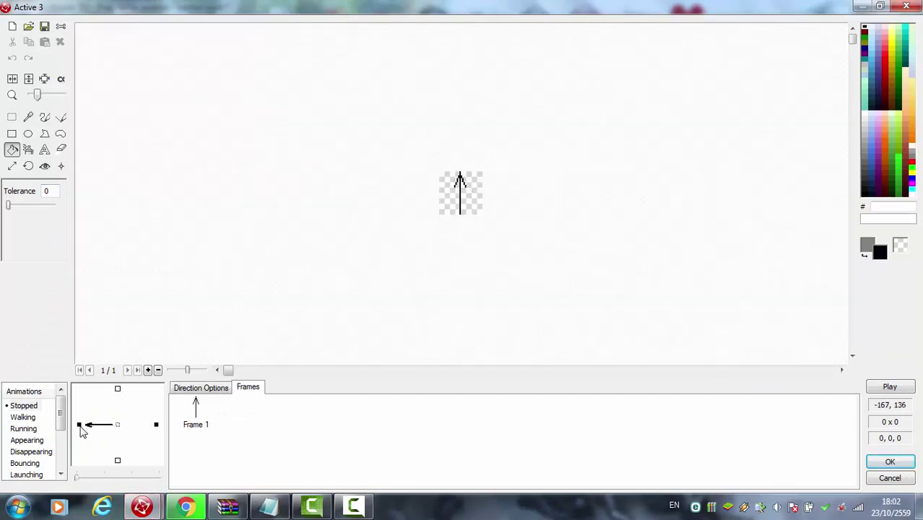
left_click(892, 461)
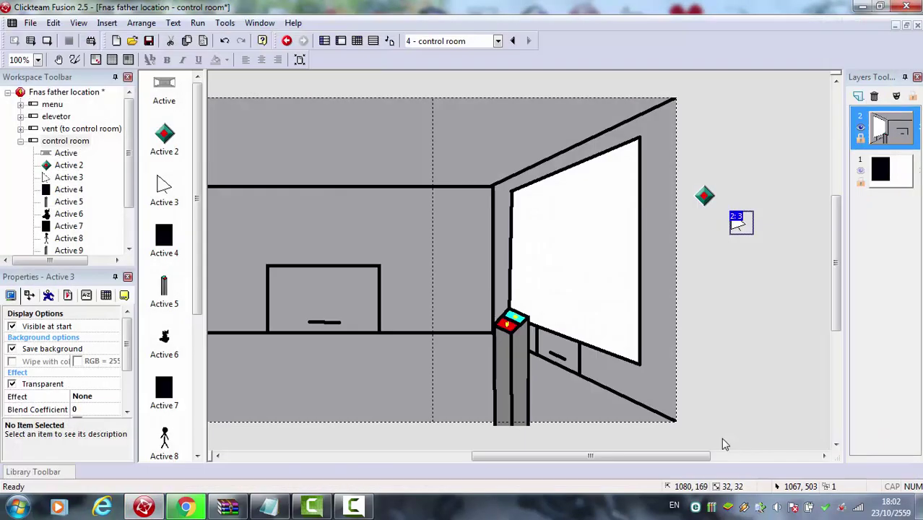
left_click_drag(624, 463, 540, 466)
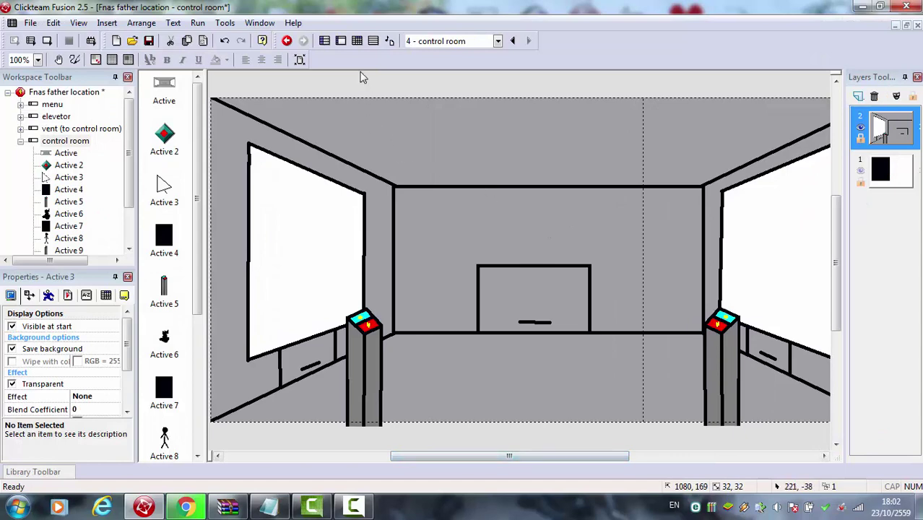
left_click(356, 41)
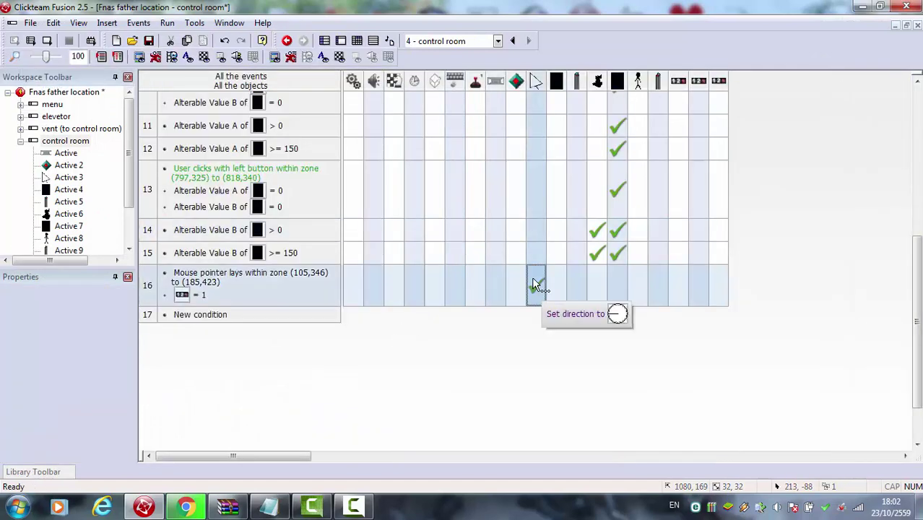
Duplicate event 16 as event 17 and review the counters available for the copy's "= 1" condition
left_click(148, 286)
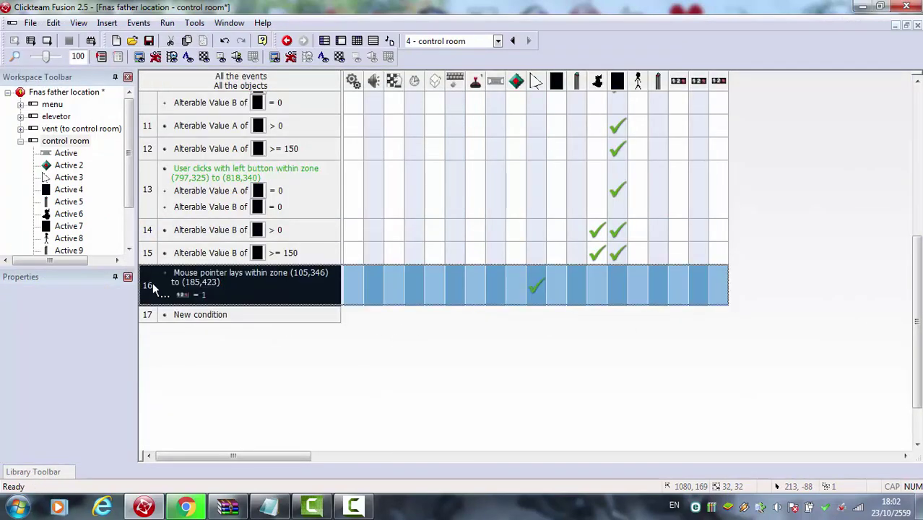
key("ctrl+c")
key("ctrl+v")
double_click(189, 337)
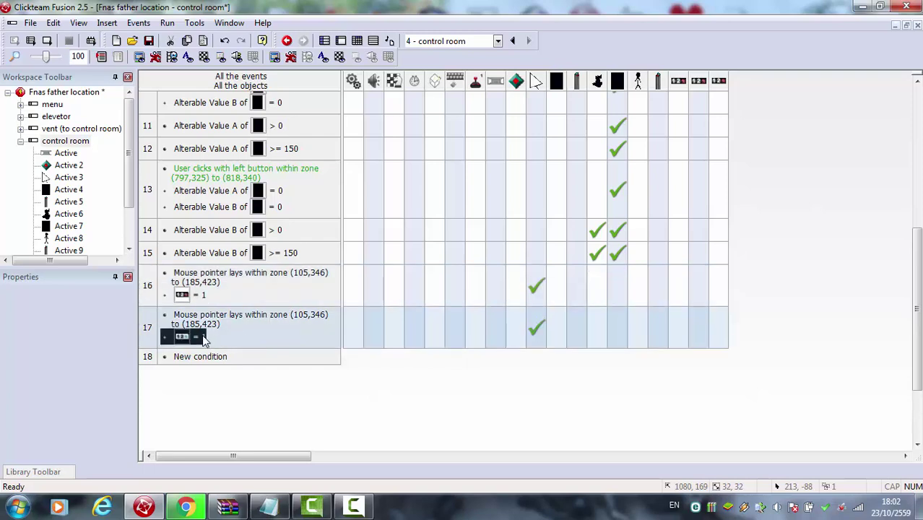
key("Escape")
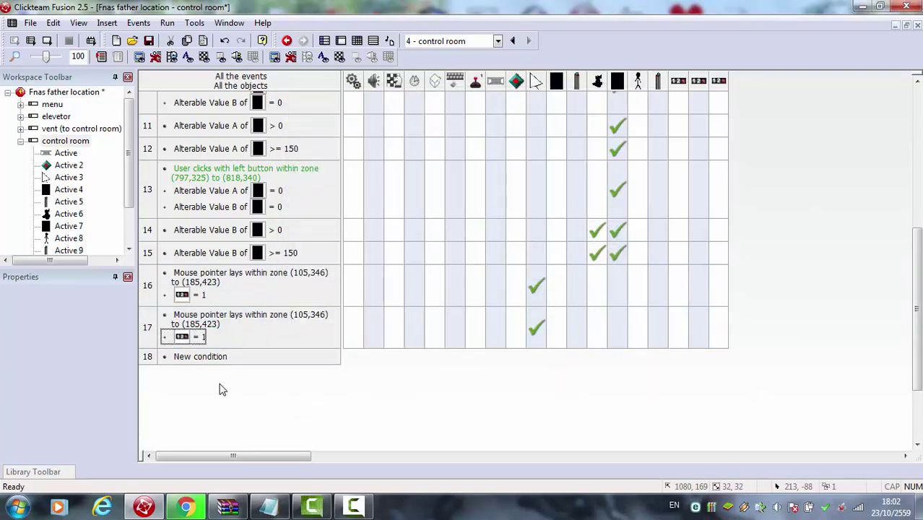
double_click(189, 343)
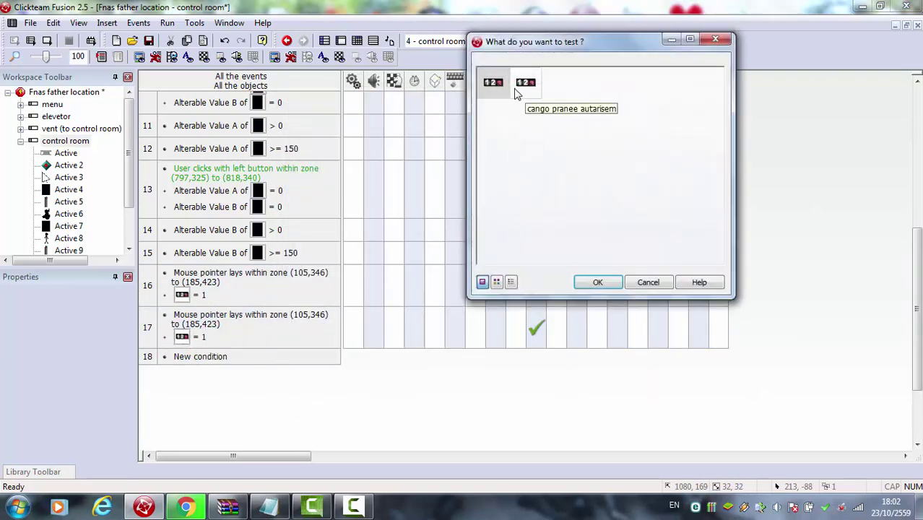
key("Escape")
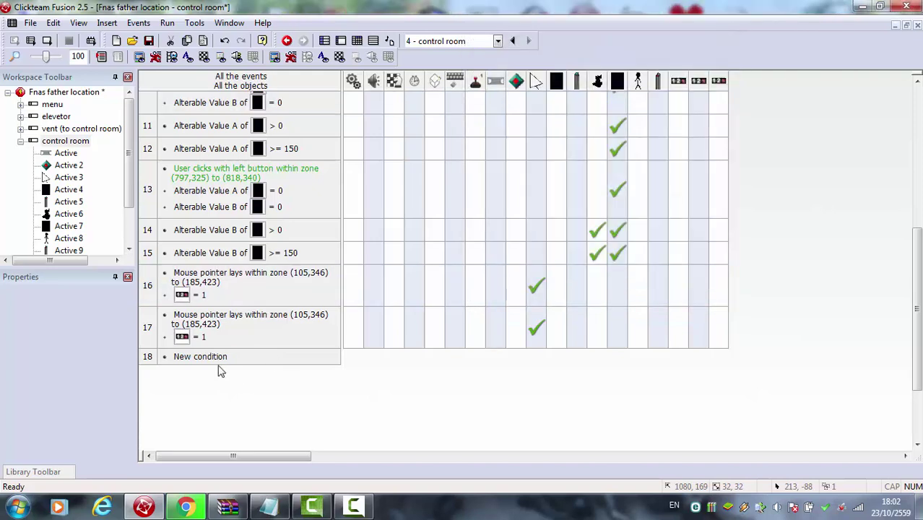
Fit event 17's mouse pointer zone to the back-wall hatch, 398–560 horizontally and 250–345 vertically, and save the project
left_click(231, 322)
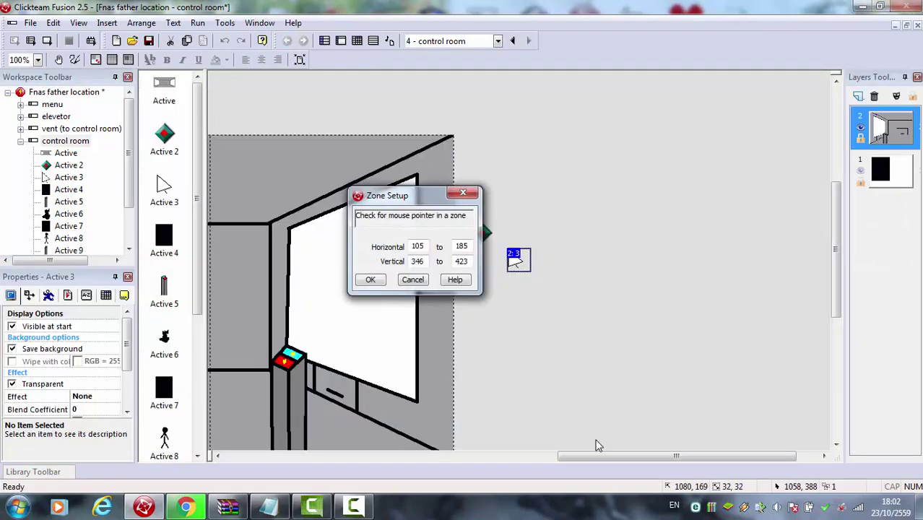
left_click_drag(606, 456, 443, 478)
left_click_drag(338, 372, 535, 311)
left_click_drag(554, 359, 608, 365)
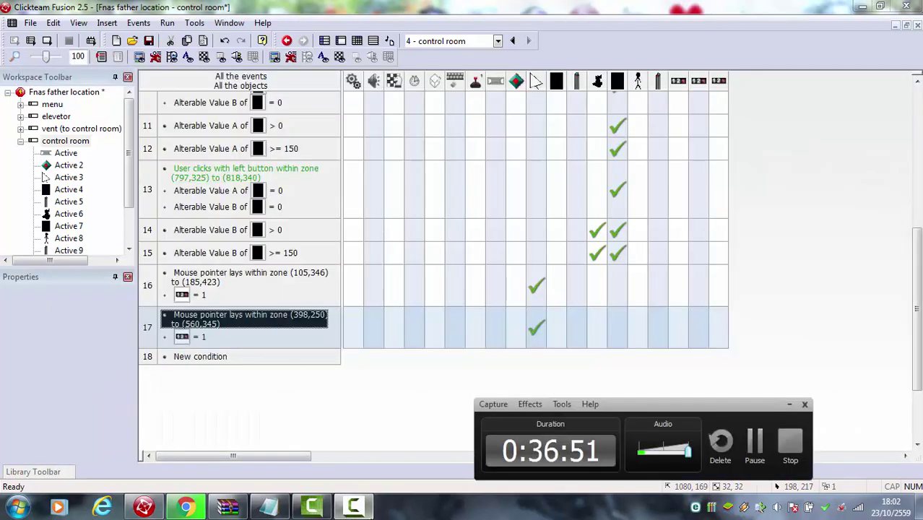
left_click(340, 429)
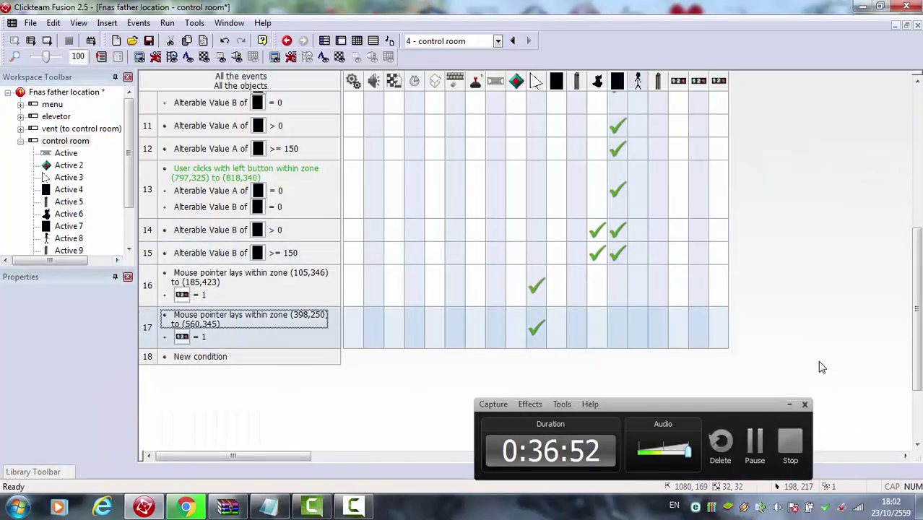
left_click(790, 405)
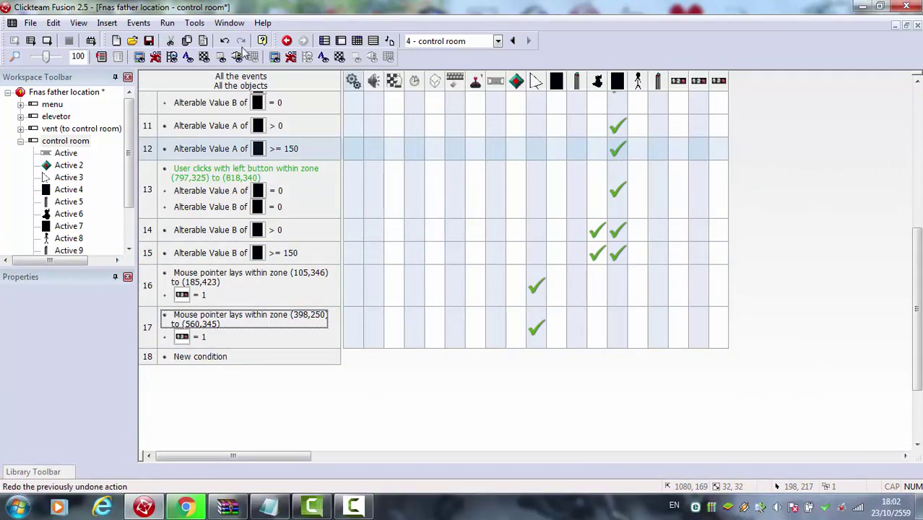
left_click(149, 40)
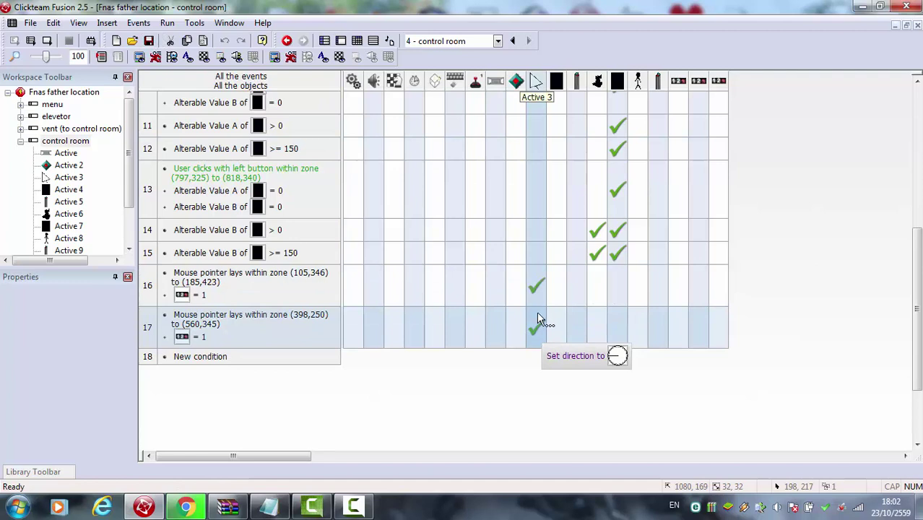
Duplicate event 17 as event 18 and choose the "cango pranee autarisem" counter for the copy's "= 1" condition
left_click(312, 333)
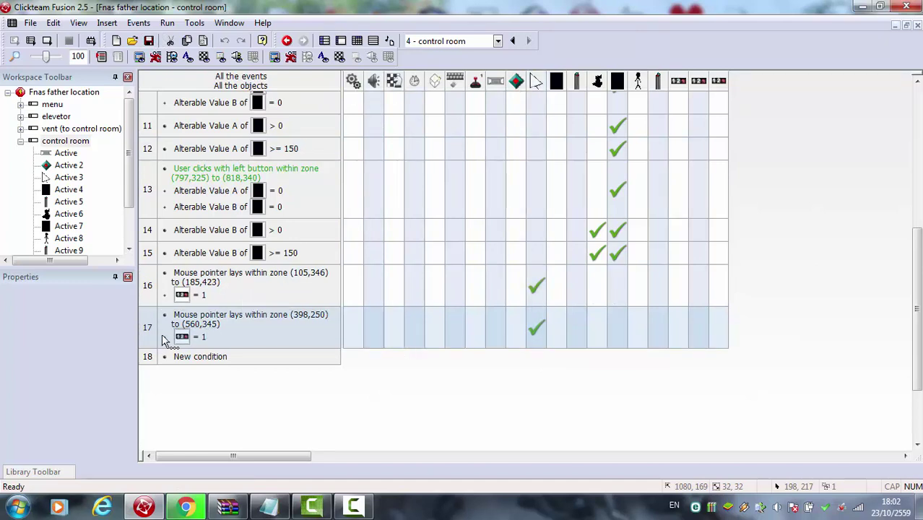
left_click(197, 324)
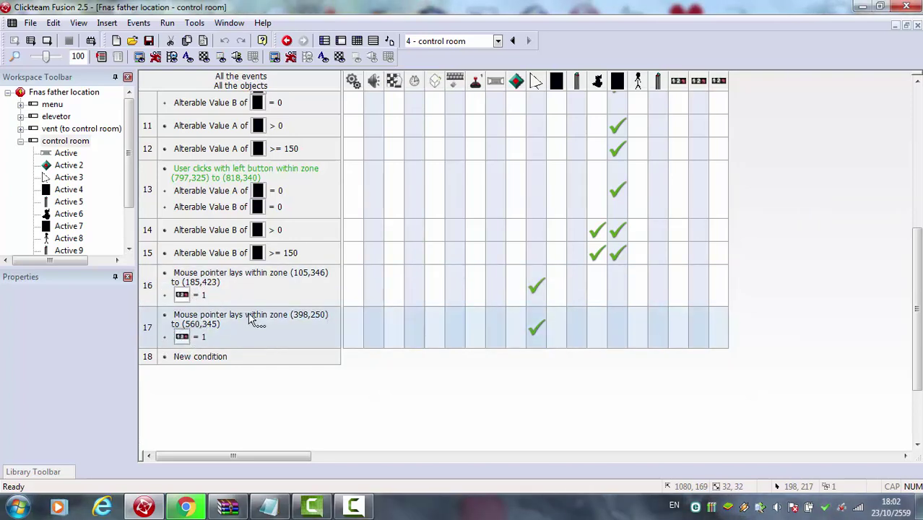
left_click(155, 346)
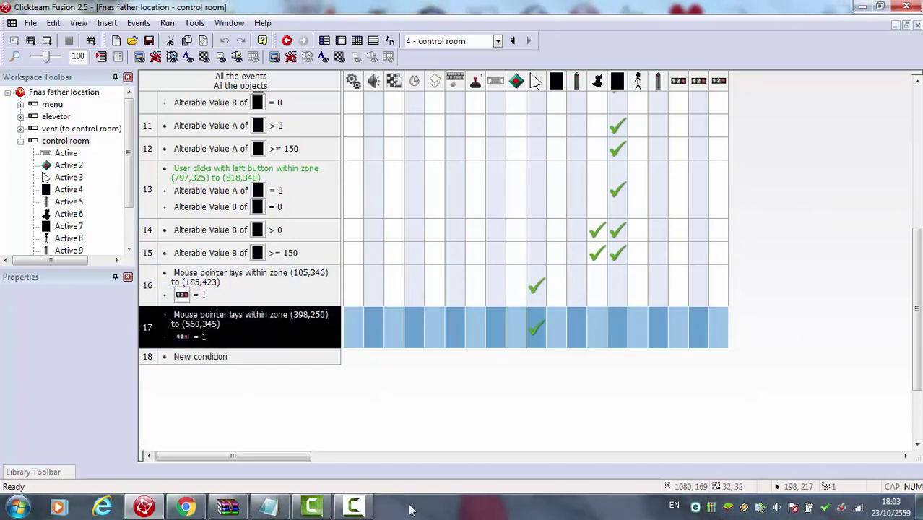
key("ctrl+c")
key("ctrl+v")
double_click(181, 380)
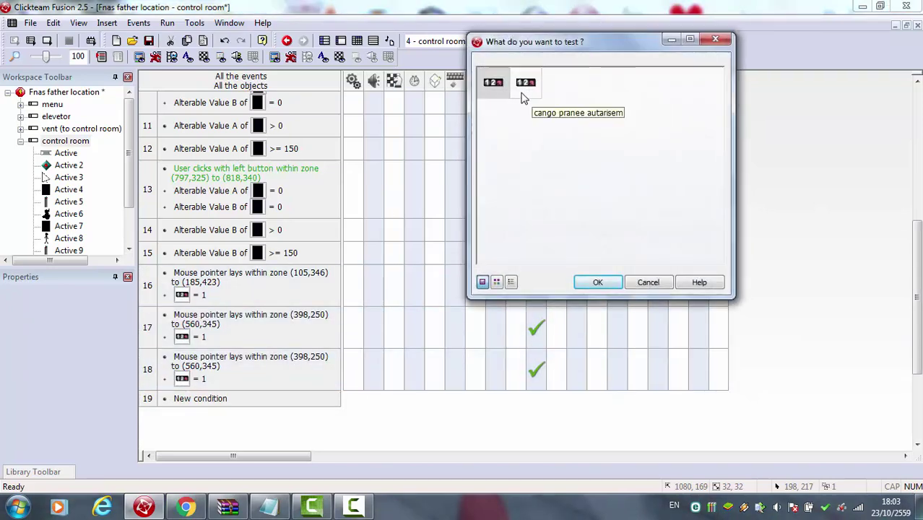
left_click(523, 98)
key("Escape")
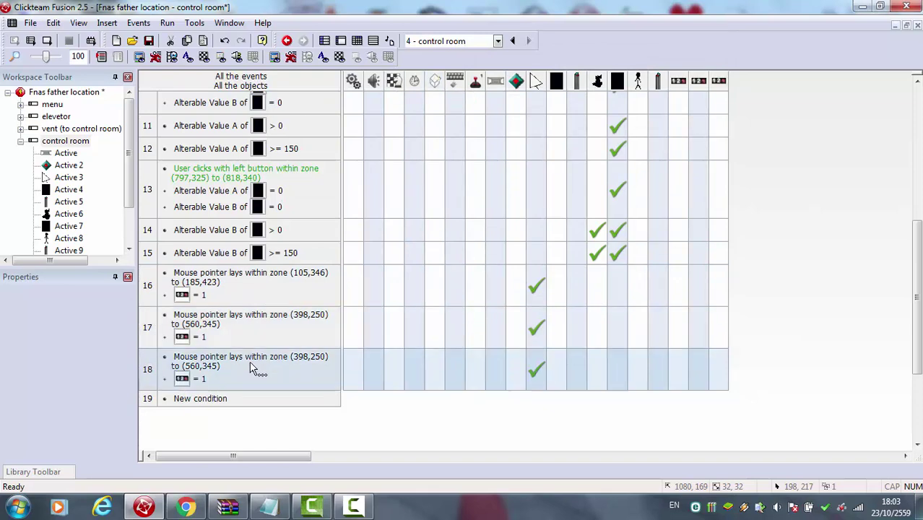
Fit event 18's mouse pointer zone to the right-wall hatch, 791–859 horizontally and 340–403 vertically
double_click(251, 366)
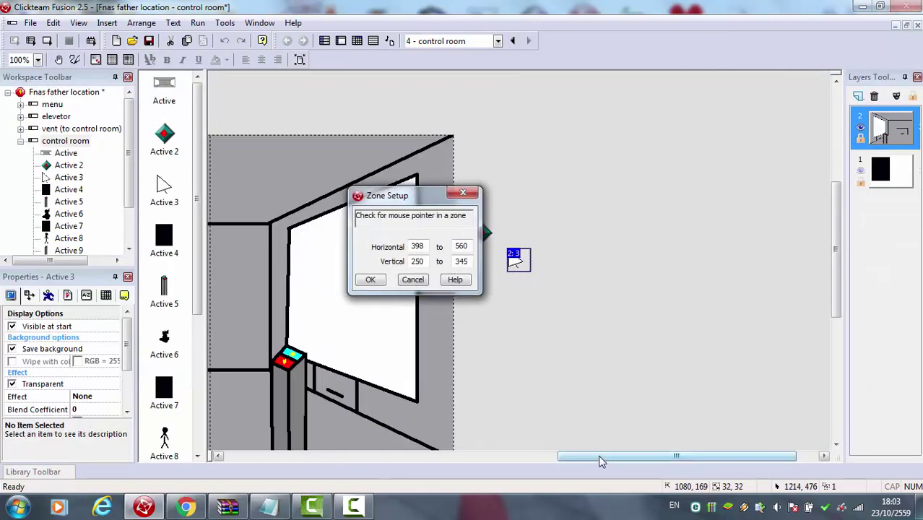
left_click_drag(601, 456, 459, 456)
left_click_drag(472, 312, 677, 358)
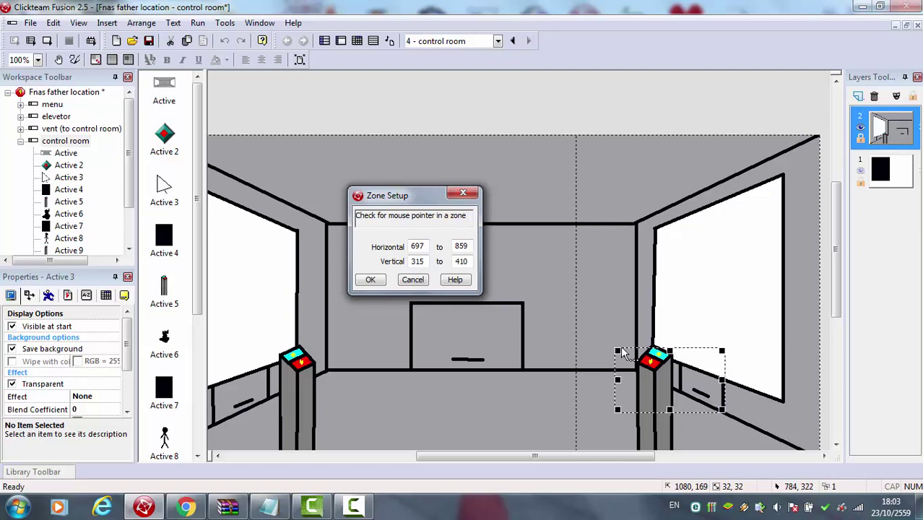
left_click_drag(617, 353, 719, 361)
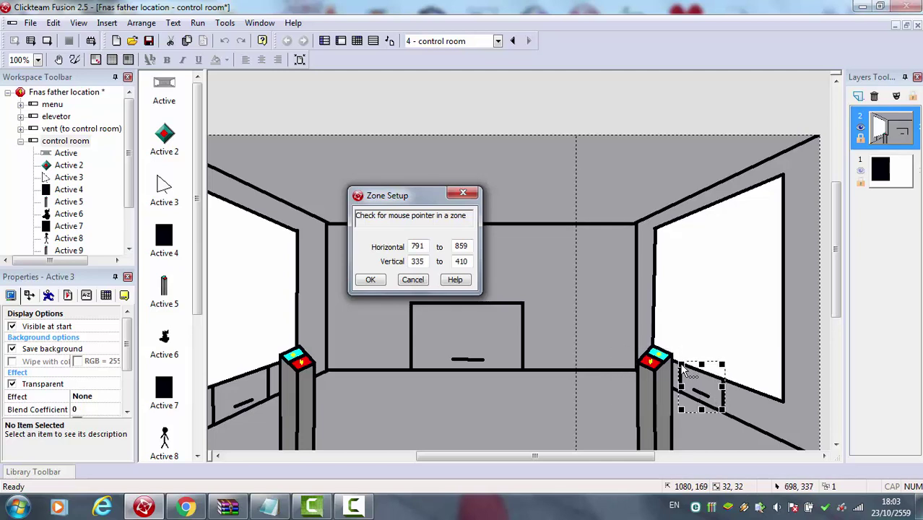
left_click_drag(701, 410, 702, 406)
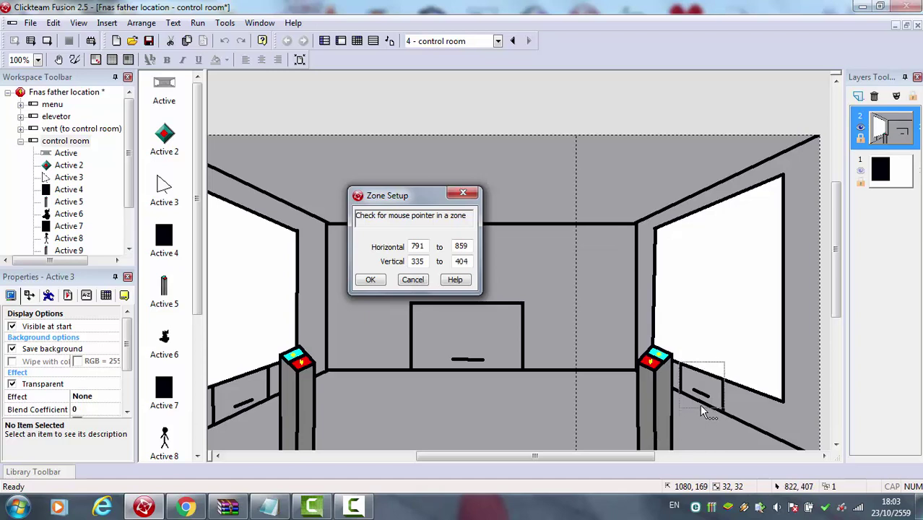
left_click_drag(704, 372, 704, 371)
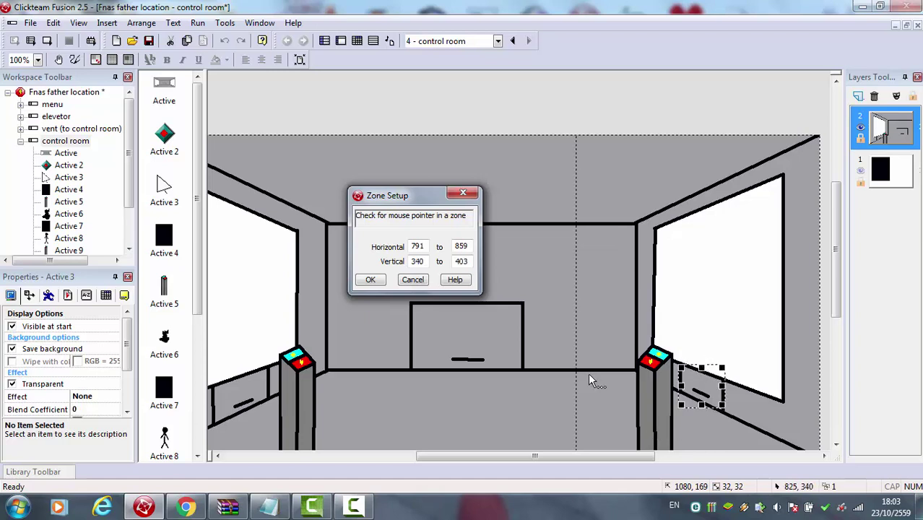
left_click(380, 280)
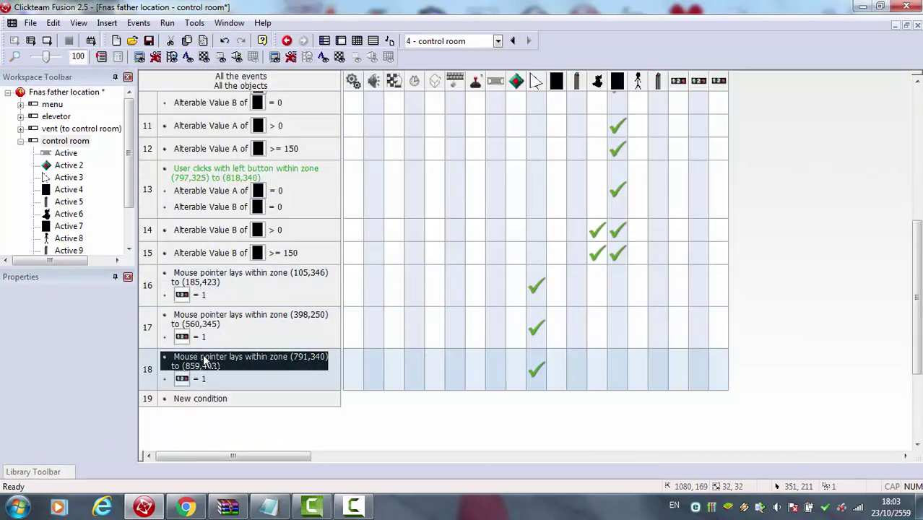
Create event 19 from copies of the mouse pointer zone conditions in events 18, 17 and 16
left_click_drag(196, 364, 184, 376)
left_click_drag(146, 409, 148, 405)
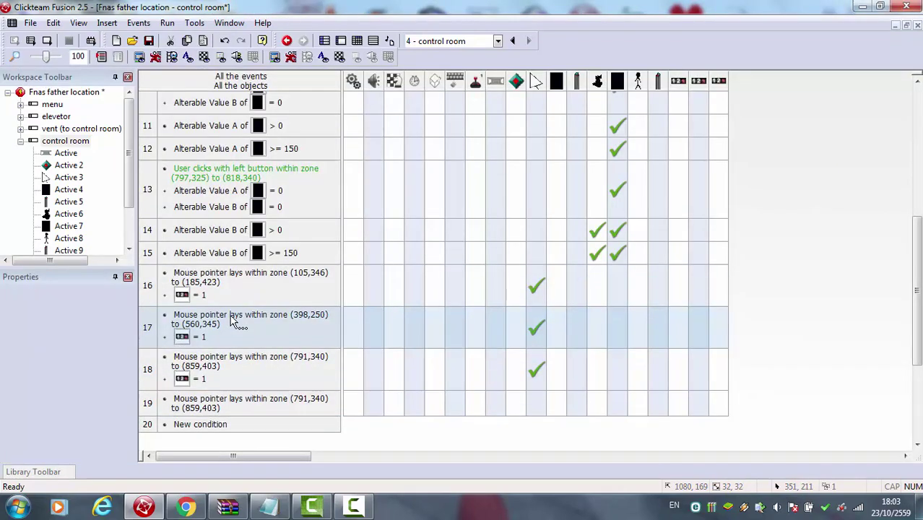
left_click_drag(234, 323, 156, 407)
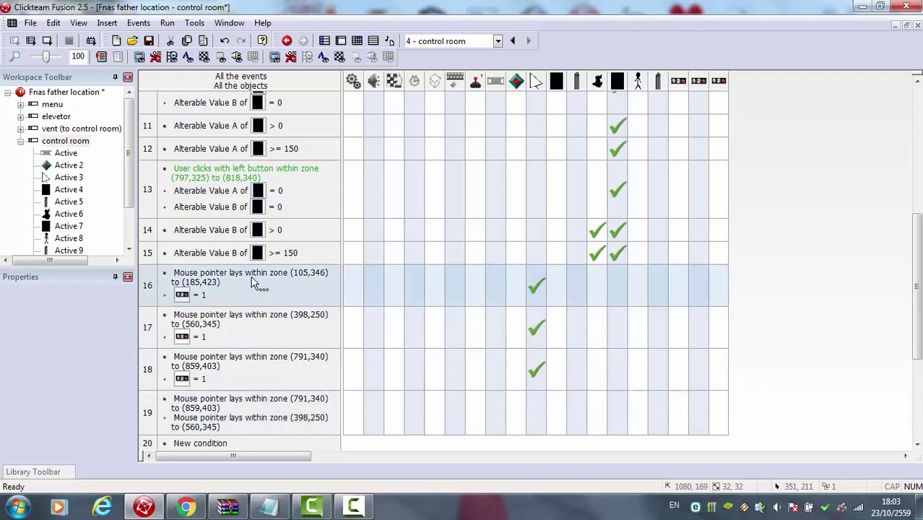
left_click_drag(262, 290, 153, 421)
Negate all three mouse pointer zone conditions in event 19
right_click(238, 405)
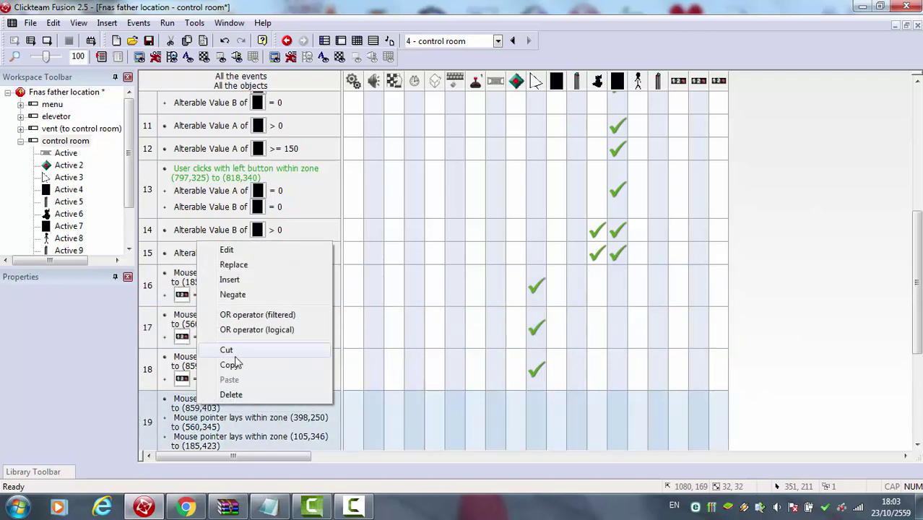
left_click(249, 294)
right_click(242, 425)
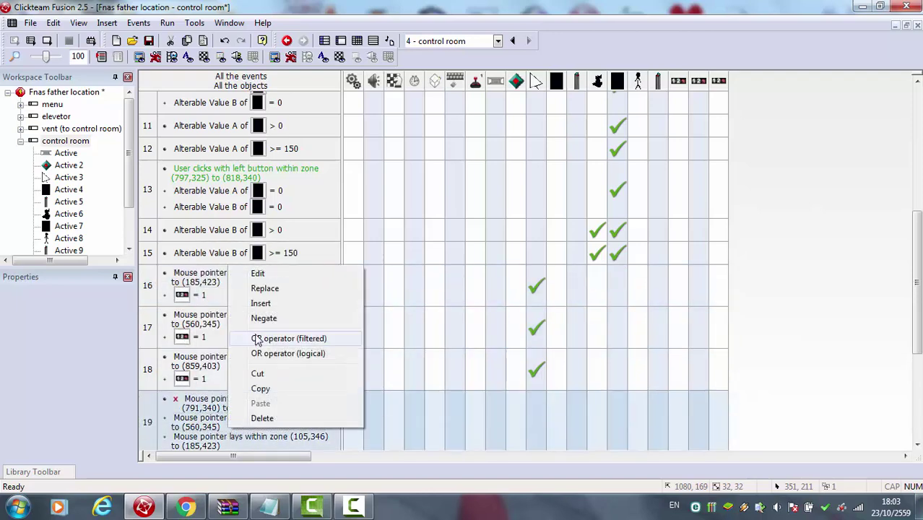
left_click(249, 315)
right_click(233, 440)
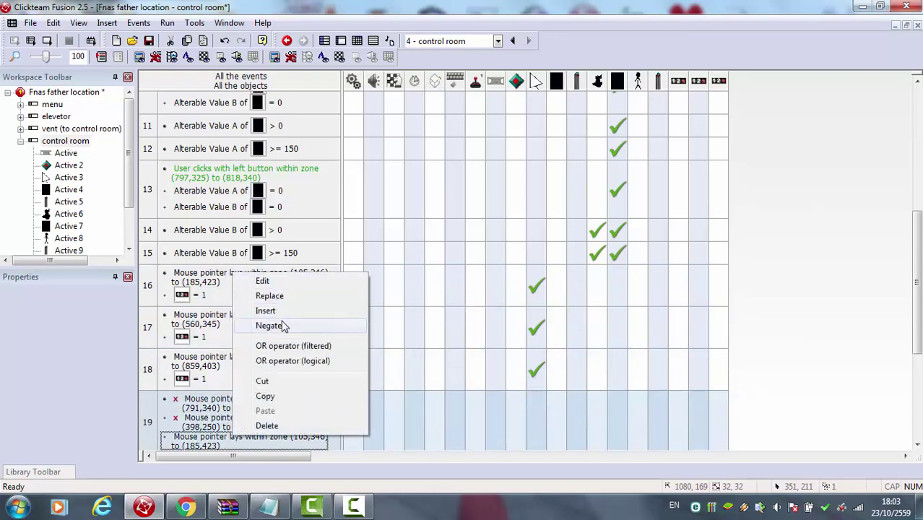
left_click(268, 323)
scroll(418, 368, "down", 2)
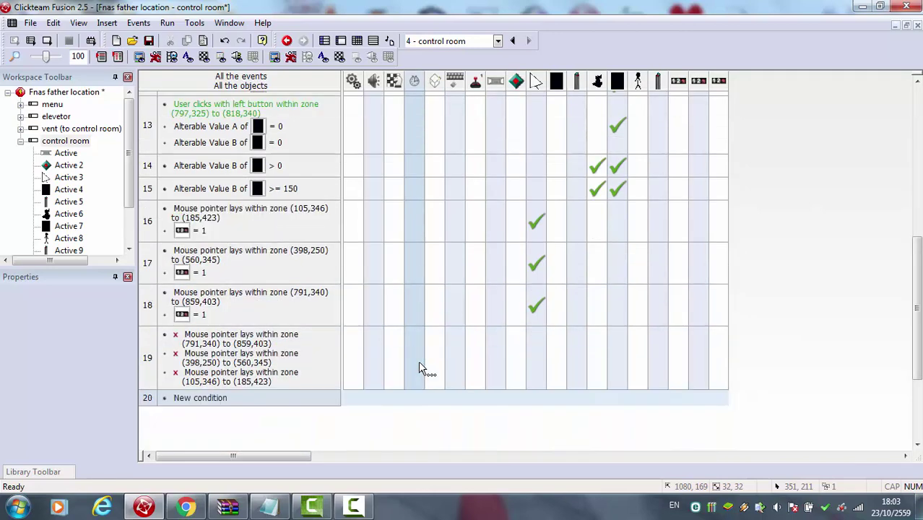
Add a direction action for the Active 3 cursor to event 19 and test-run the control room frame
left_click(534, 352)
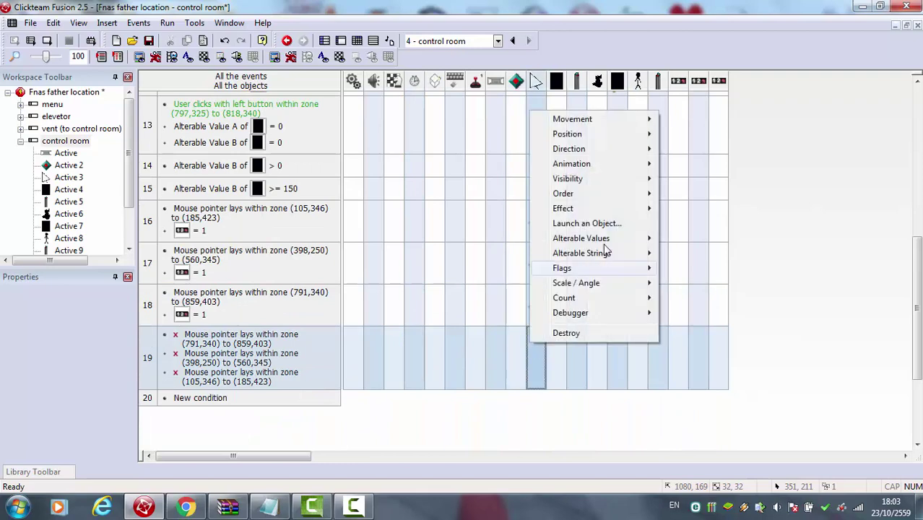
left_click(707, 148)
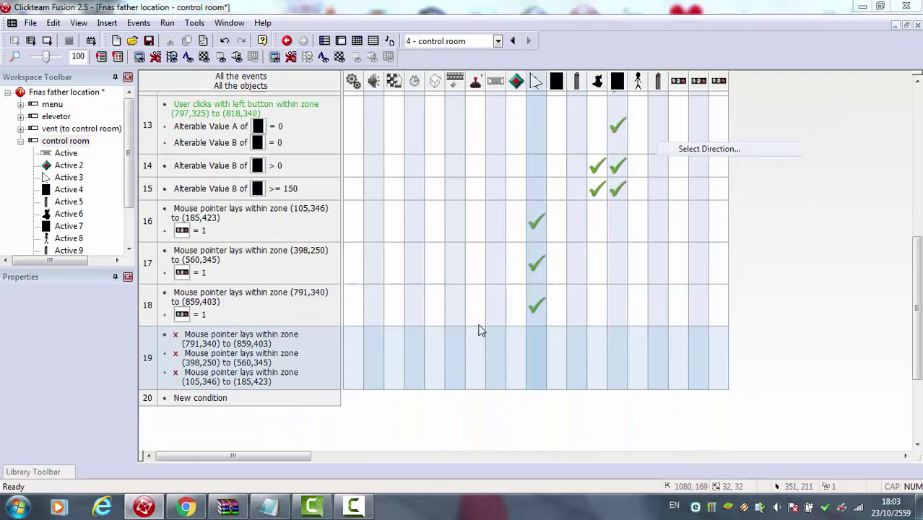
left_click(391, 377)
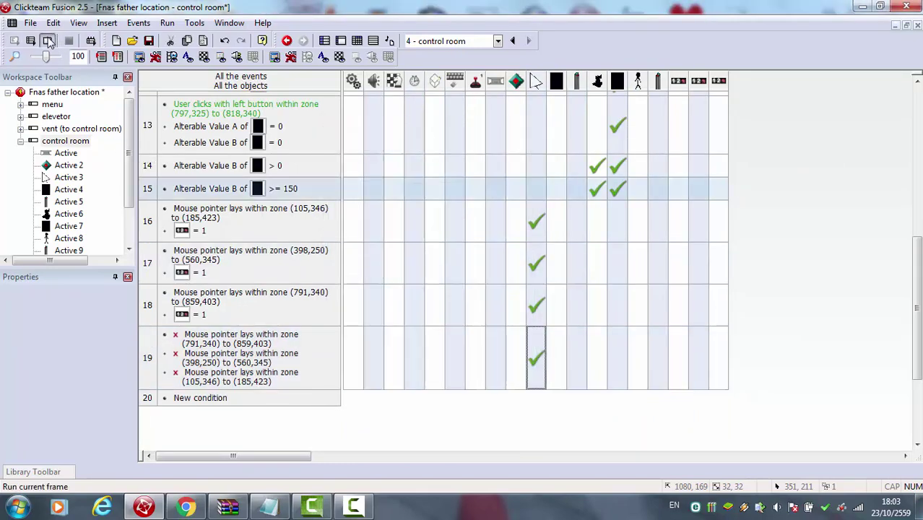
left_click(47, 40)
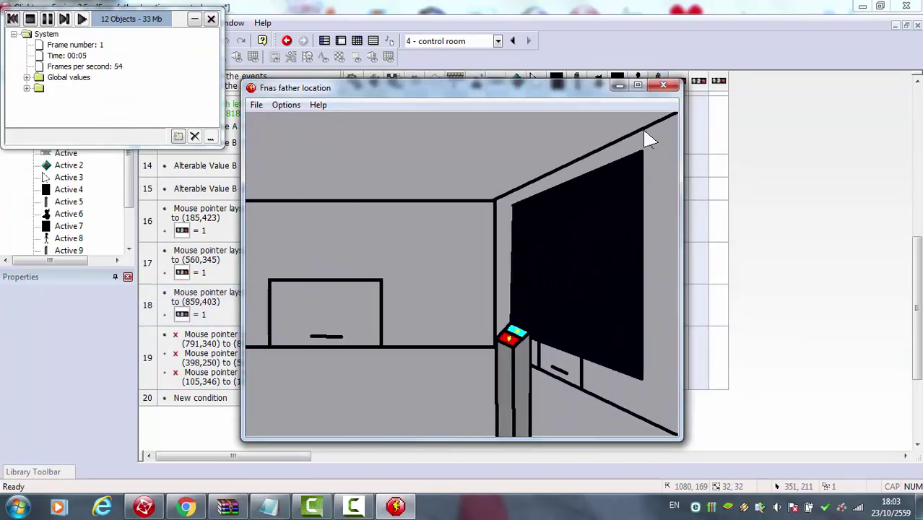
left_click(663, 86)
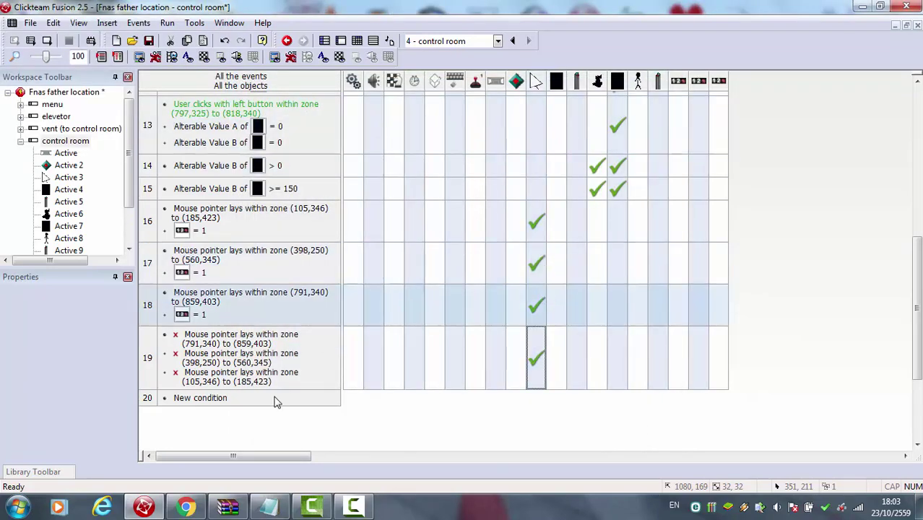
Create event 20 with a condition that checks whether the Active 8 stick figure is facing direction 24
left_click(210, 400)
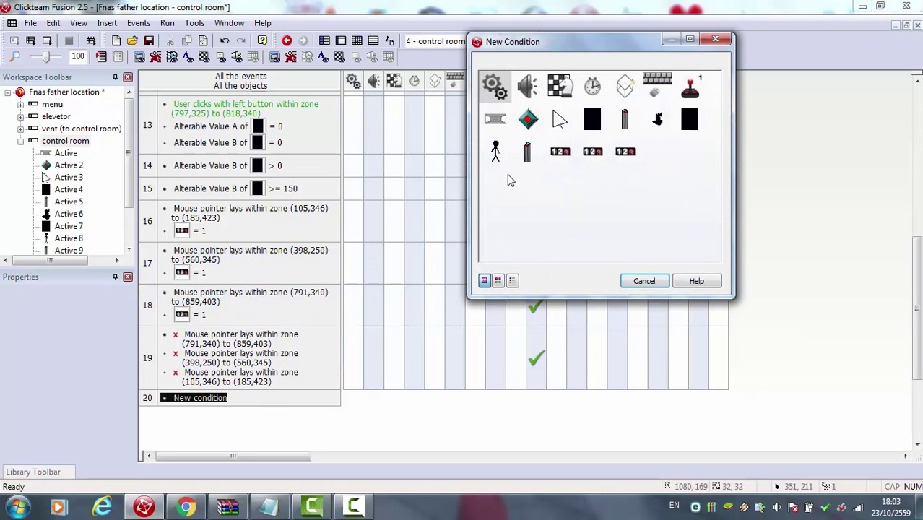
left_click(496, 151)
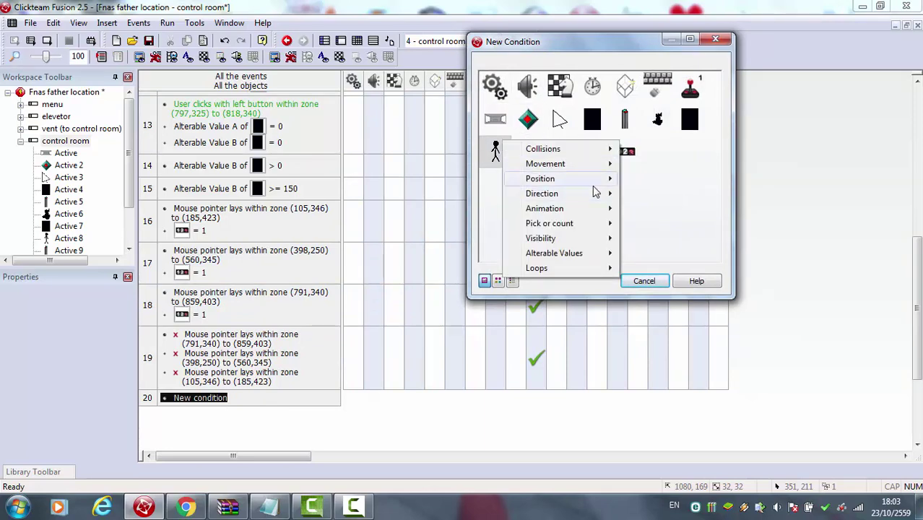
mouse_move(596, 193)
left_click(650, 193)
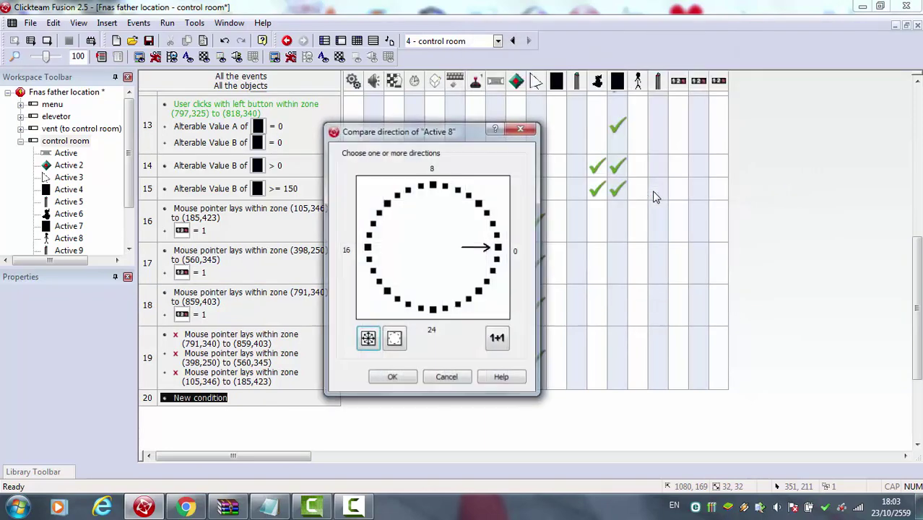
left_click(432, 307)
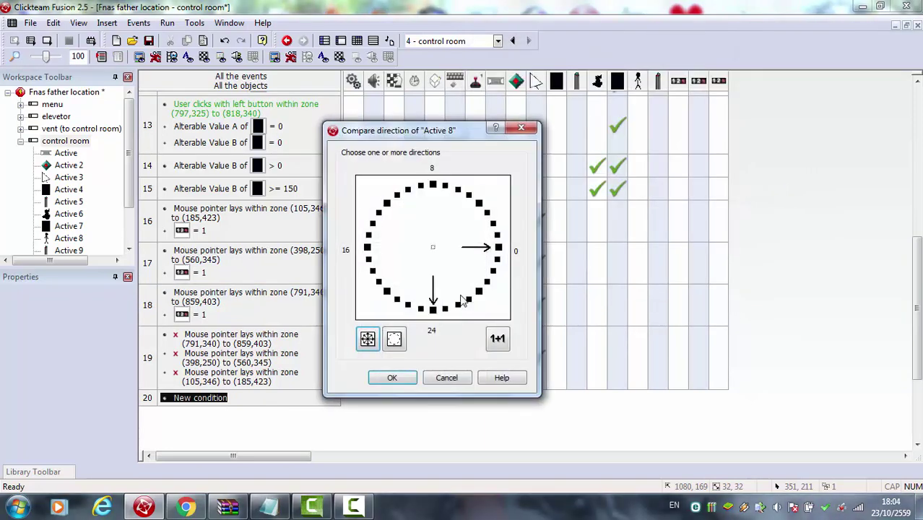
left_click(377, 380)
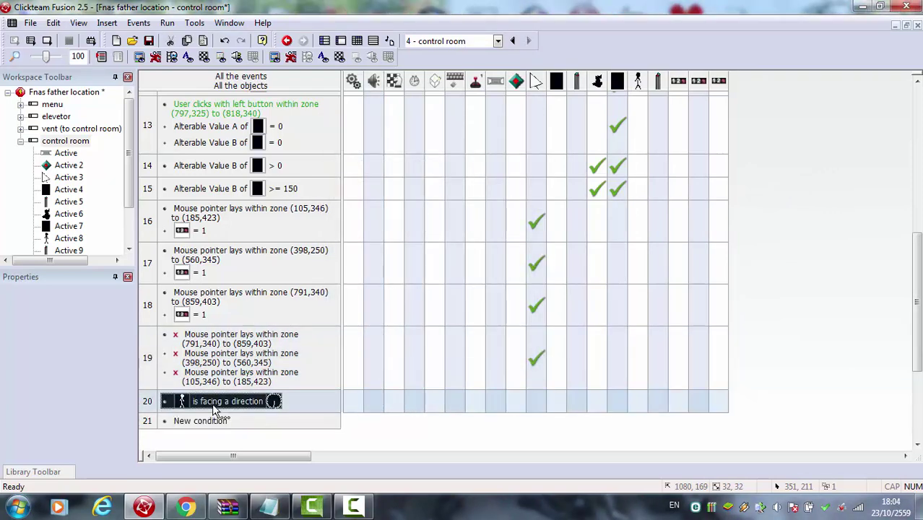
Duplicate the facing-direction condition within event 20 and make the copy test Active 6
left_click_drag(215, 410, 185, 419, "ctrl")
double_click(182, 417)
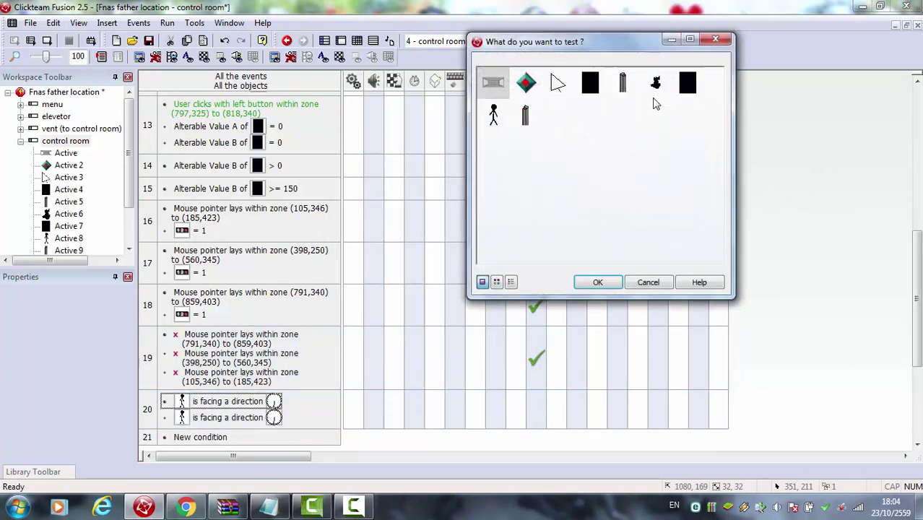
left_click(657, 85)
left_click(598, 282)
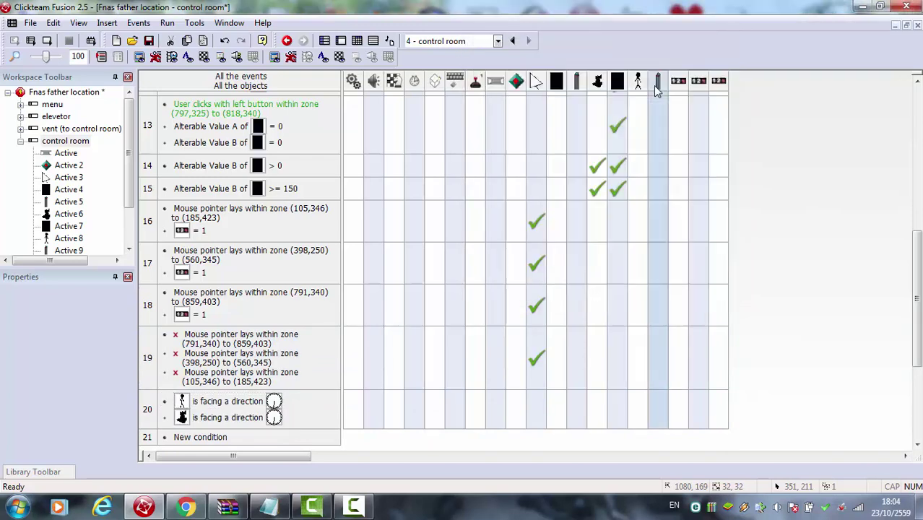
left_click(674, 419)
left_click(678, 412)
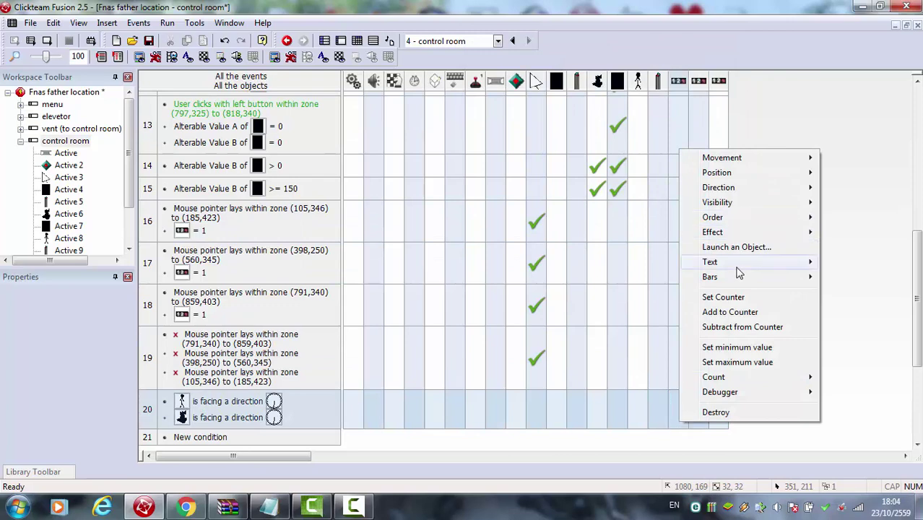
left_click(726, 312)
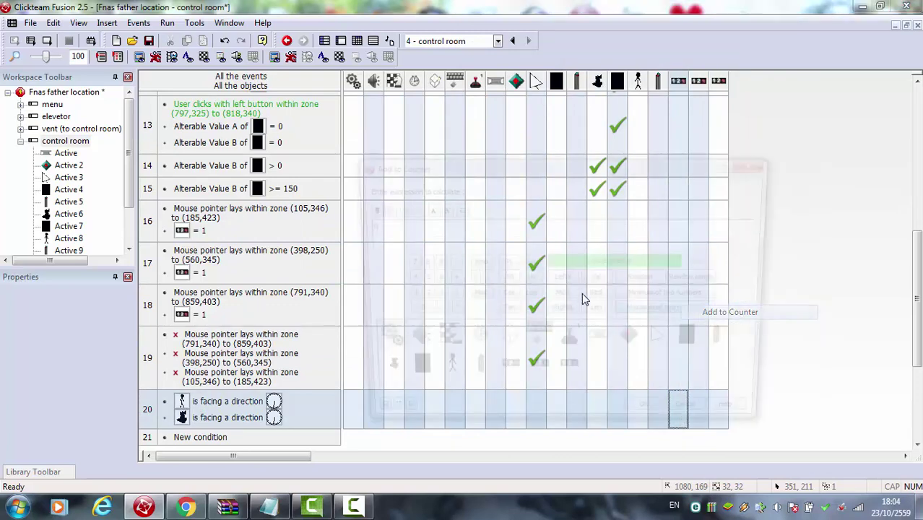
left_click(710, 428)
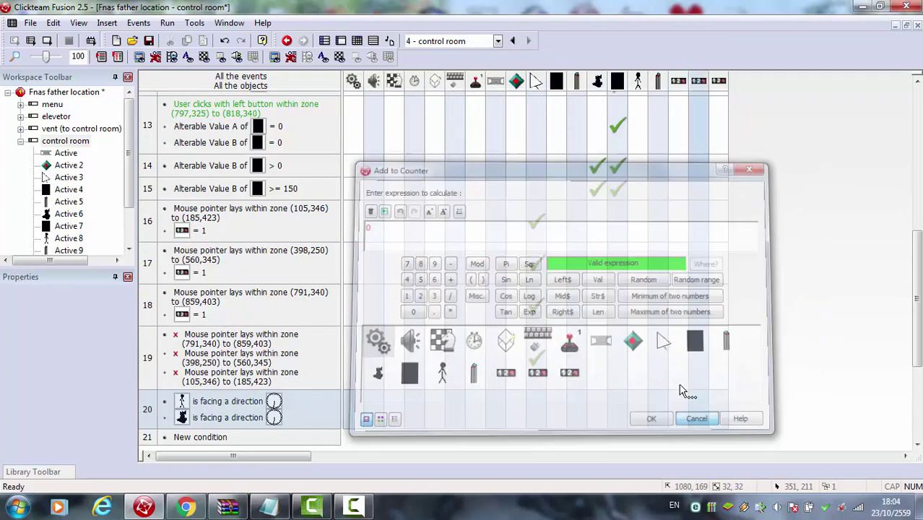
left_click(678, 414)
left_click(698, 417)
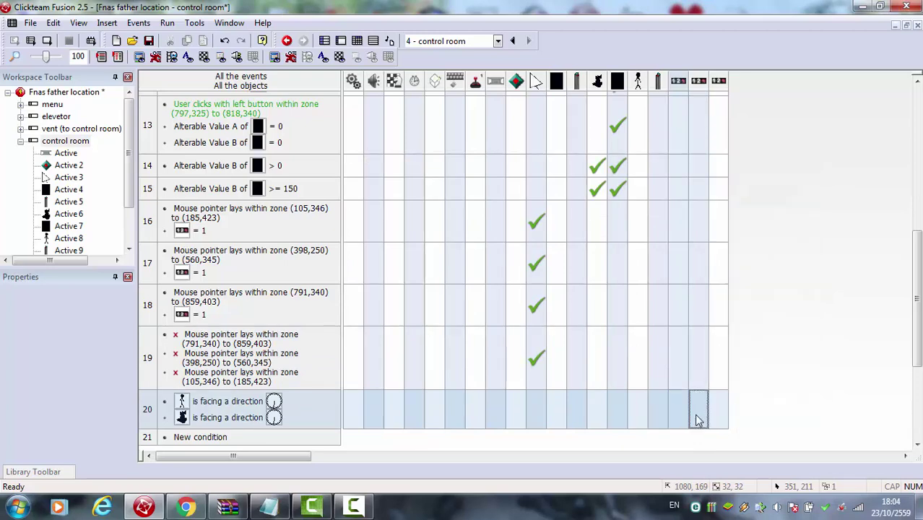
left_click(698, 418)
left_click(668, 431)
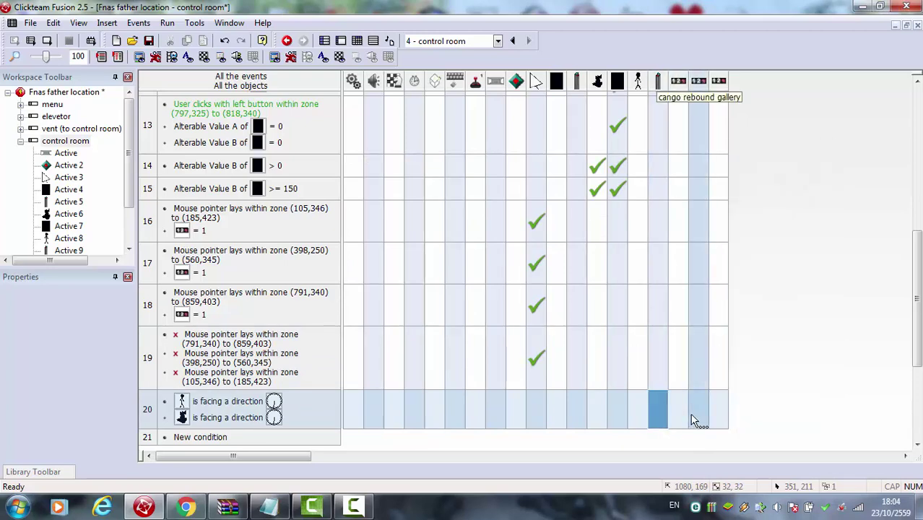
left_click(691, 419)
left_click(673, 419)
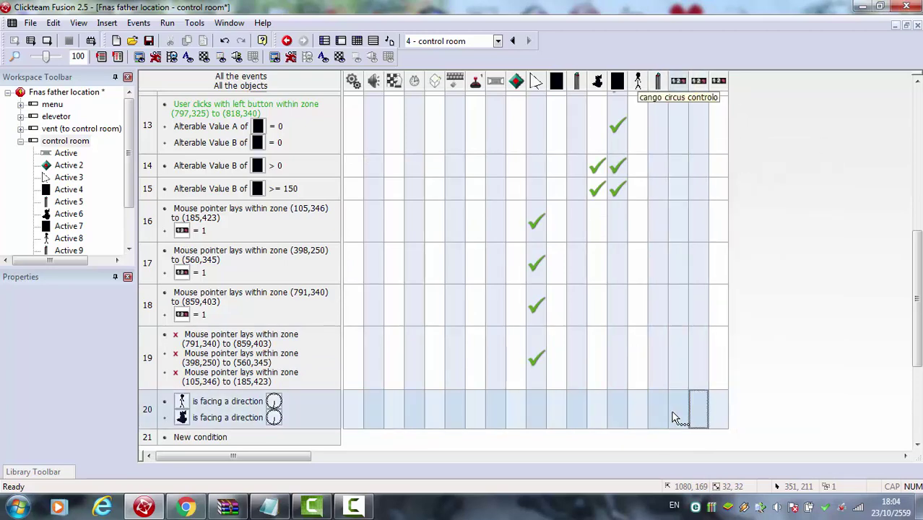
Add a Set Counter action for the "cango circus controlo" counter to event 20 and test-run the frame
left_click(674, 414)
left_click(722, 288)
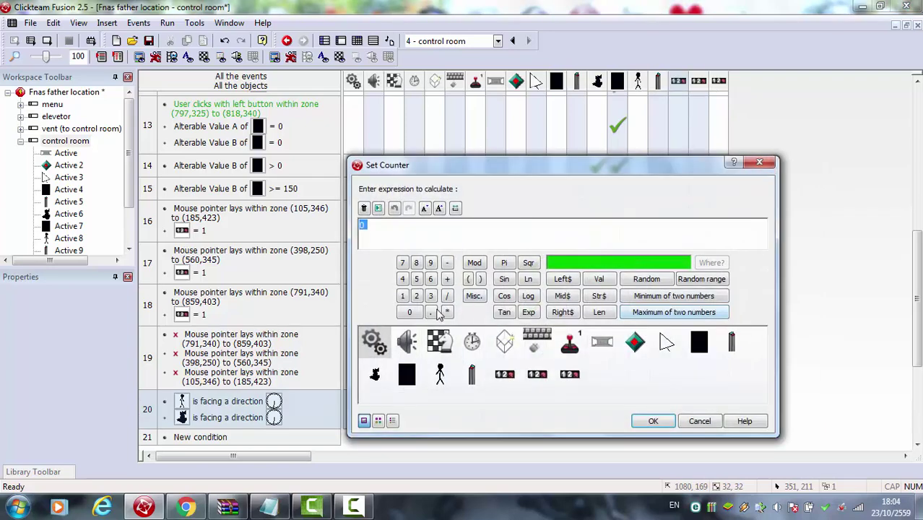
left_click(650, 423)
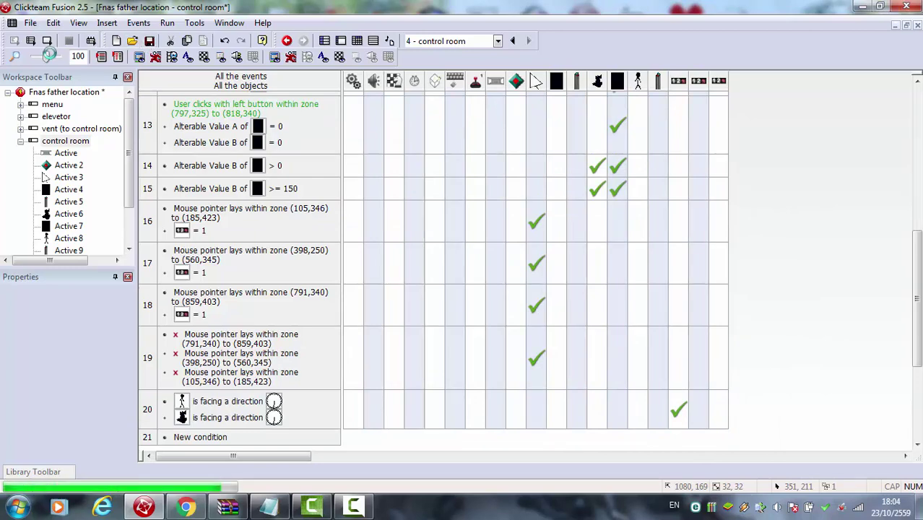
left_click(47, 40)
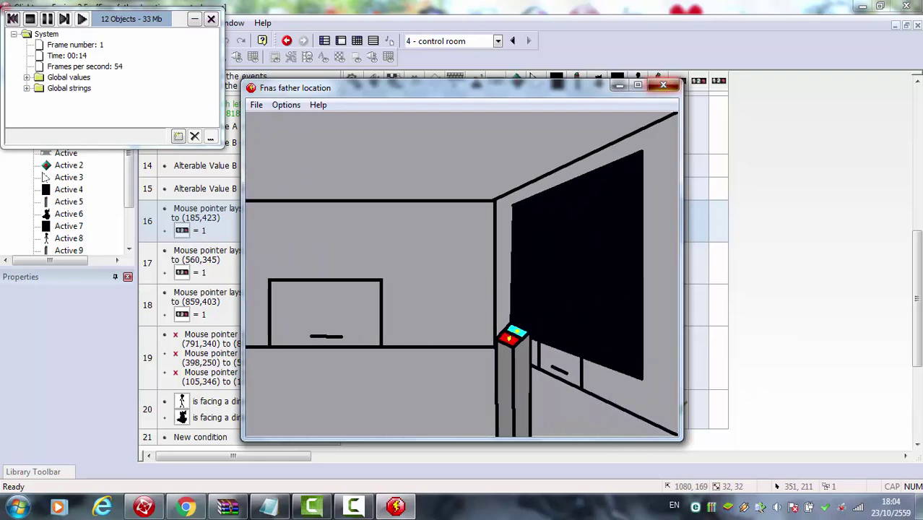
key("alt+F4")
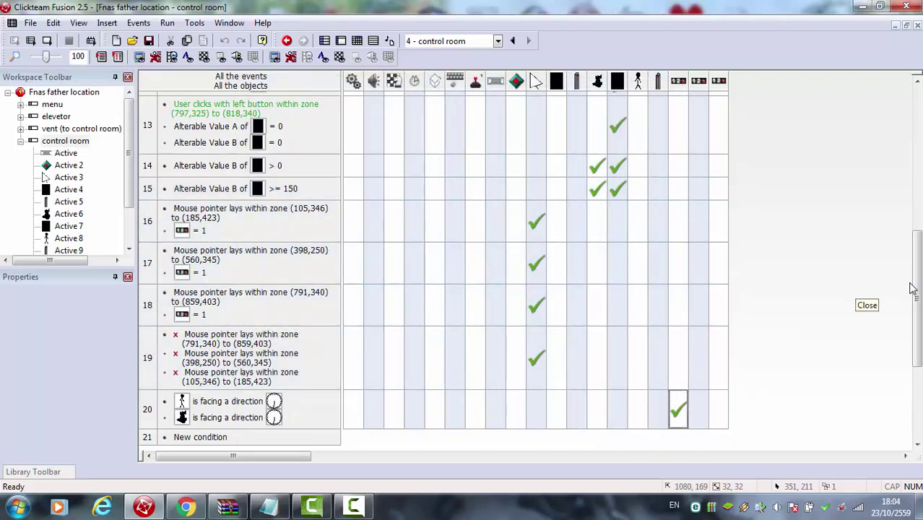
Move event 4's click zone onto the left console's blue button, 211–232 horizontally and 316–331 vertically
scroll(584, 231, "up", 10)
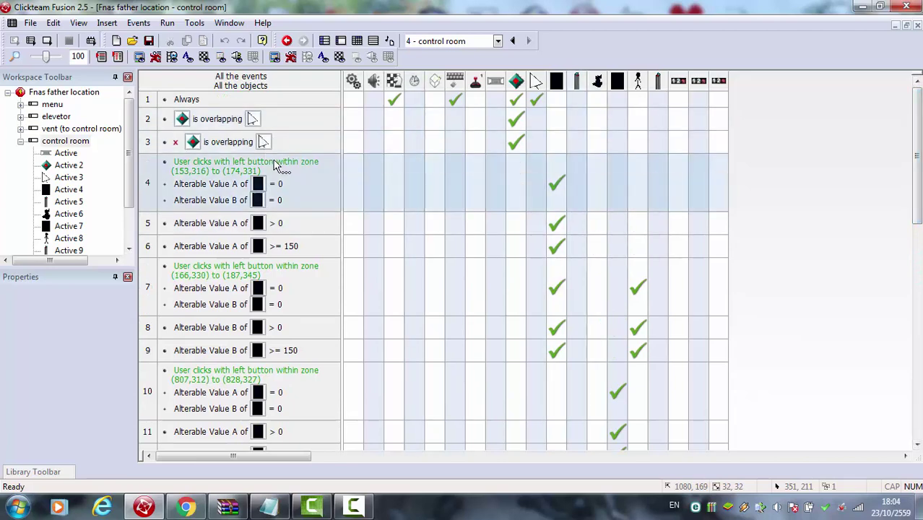
double_click(274, 166)
left_click(86, 196)
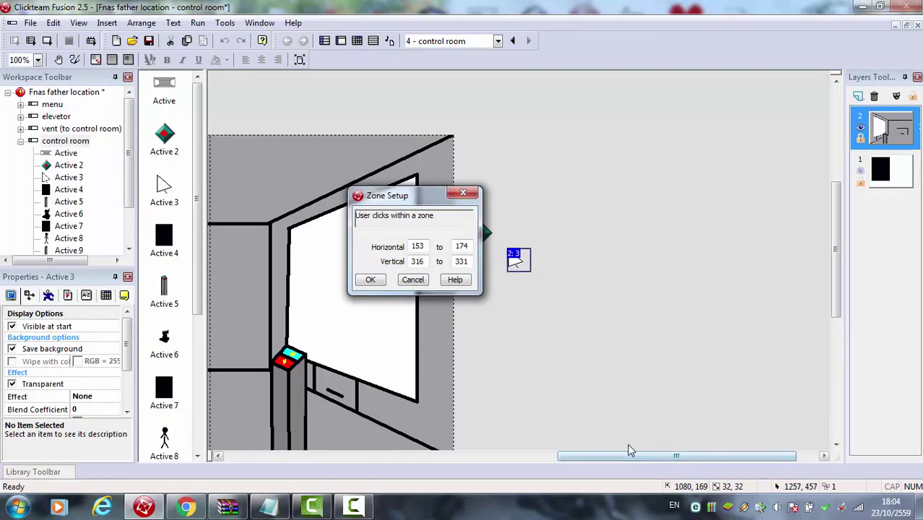
left_click_drag(629, 451, 424, 456)
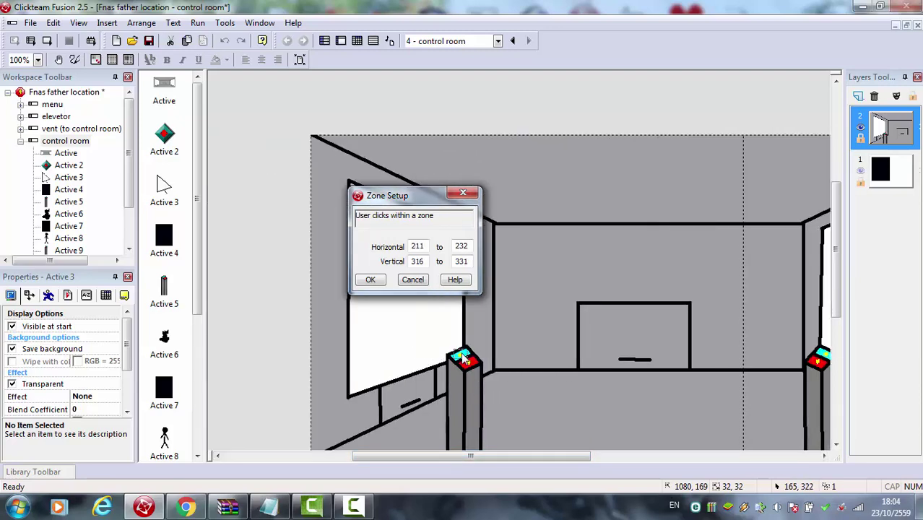
left_click(369, 280)
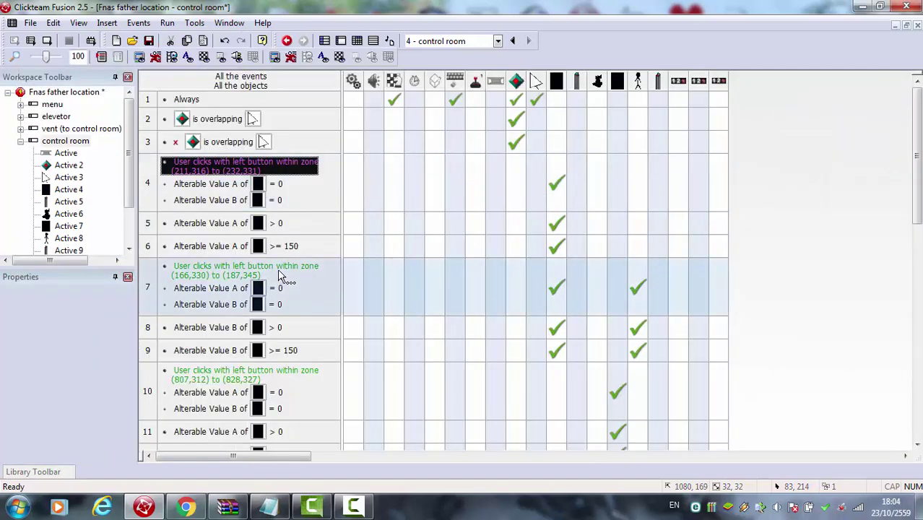
Move event 7's click zone onto the left console's red button, 222–243 horizontally and 330–345 vertically
double_click(299, 274)
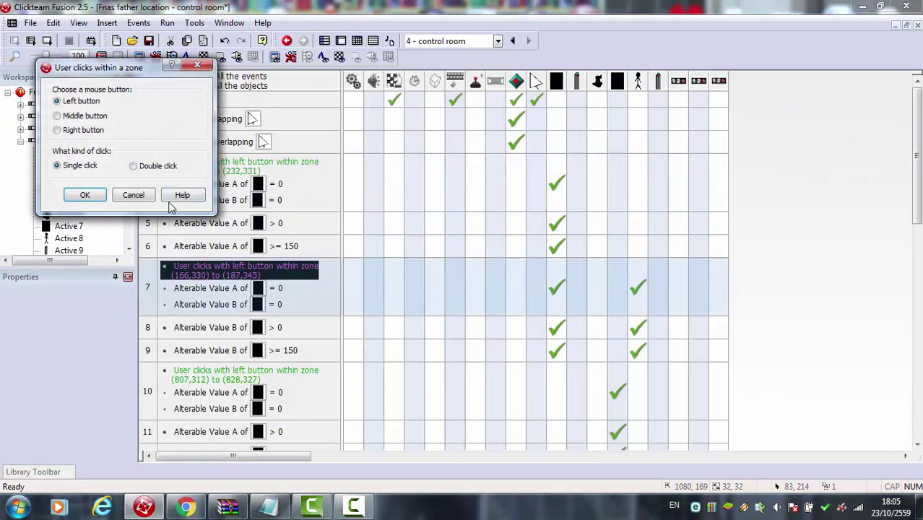
left_click(85, 194)
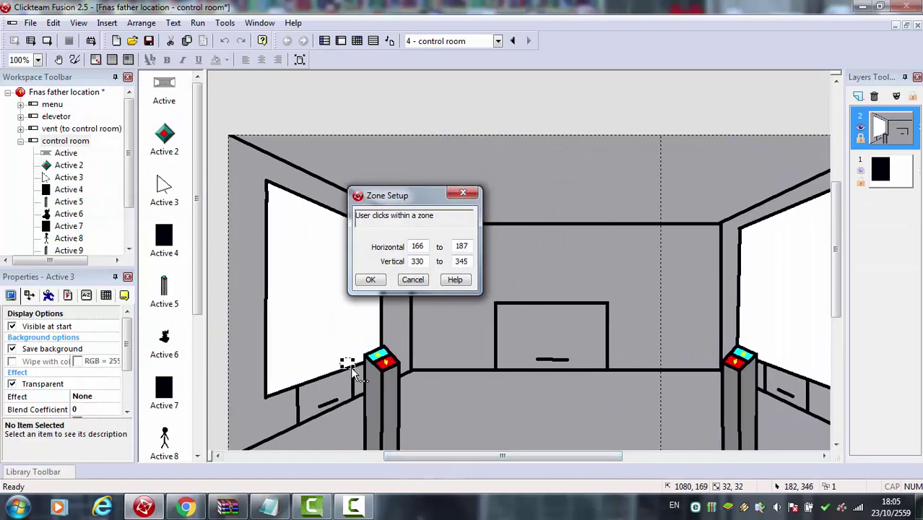
left_click(370, 279)
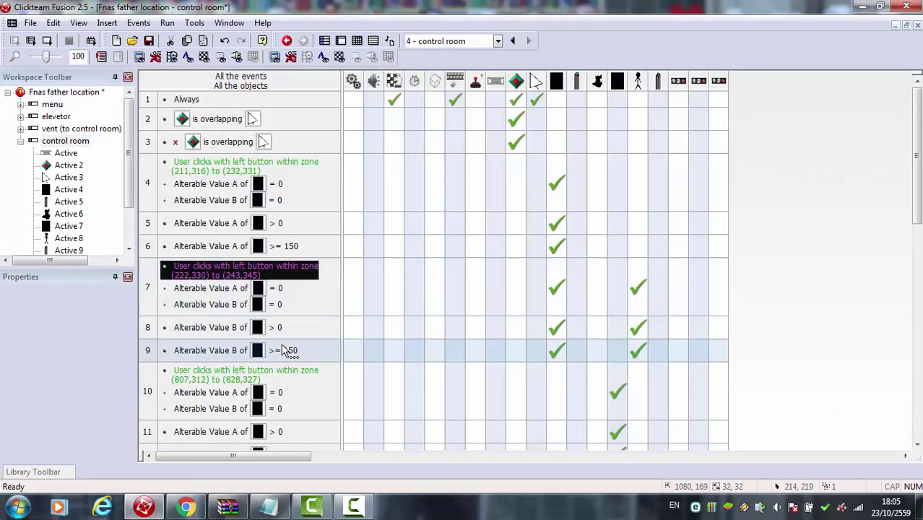
Move event 10's click zone onto the right console's blue button, 753–774 horizontally and 316–331 vertically
double_click(294, 377)
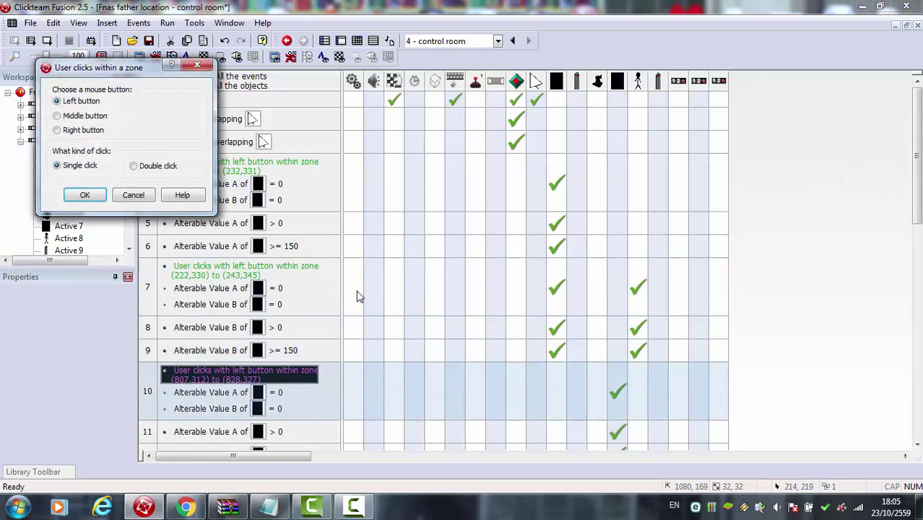
left_click(84, 196)
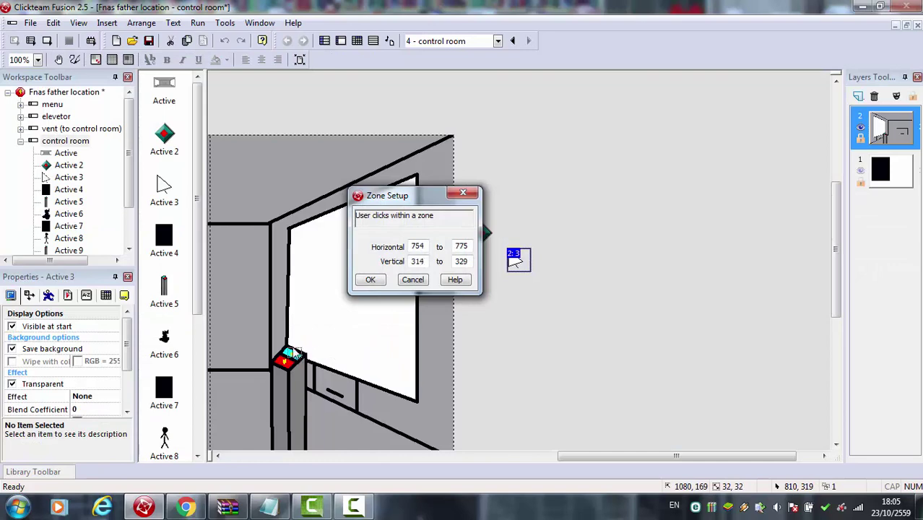
left_click(371, 279)
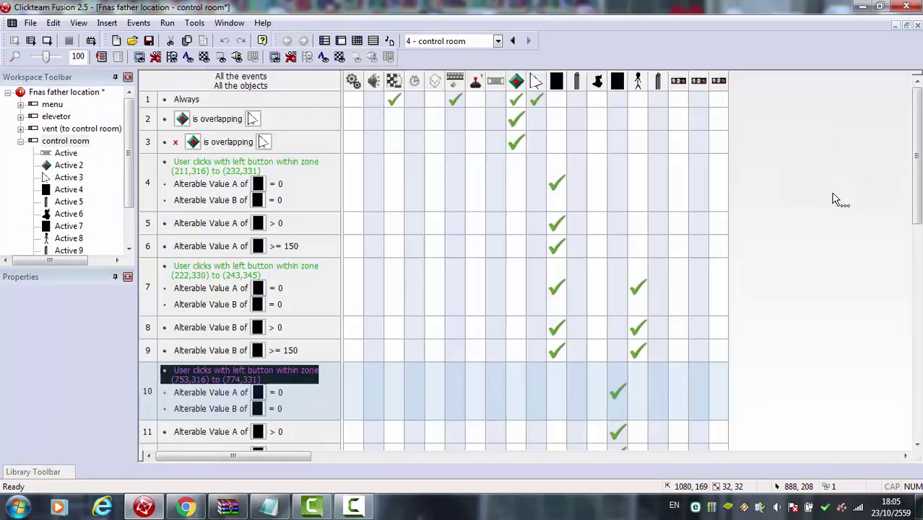
Move event 13's click zone onto the right console's red button, 739–760 horizontally and 328–343 vertically
scroll(774, 177, "down", 2)
scroll(335, 309, "down", 2)
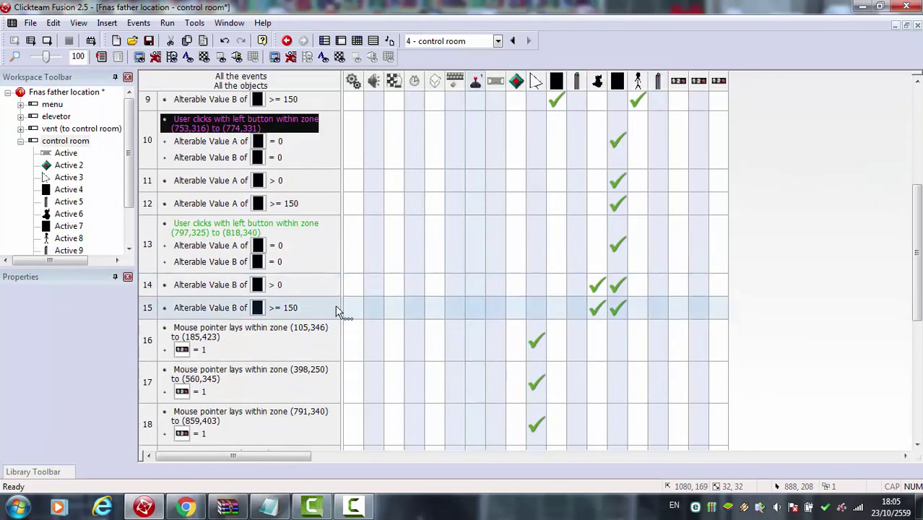
double_click(246, 228)
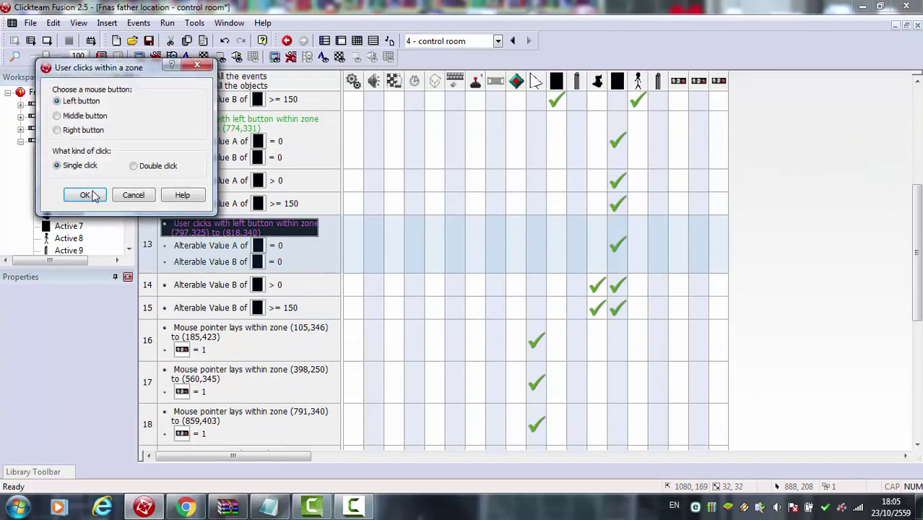
left_click(85, 196)
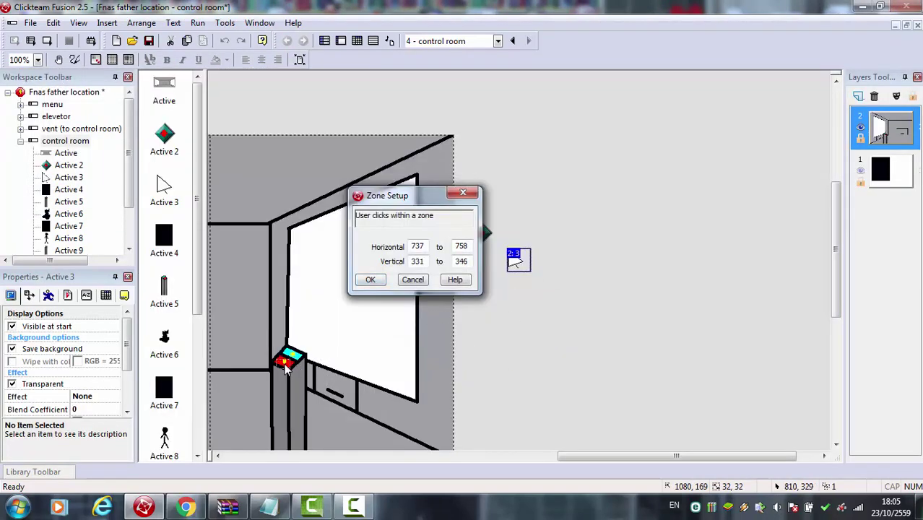
left_click(370, 279)
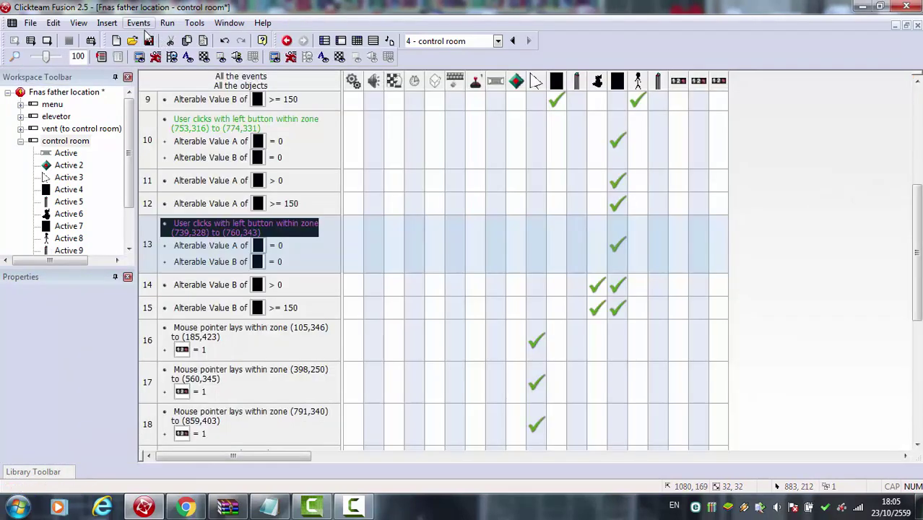
Test-run the control room frame, try the buttons on the left and right consoles, and close the game
left_click(48, 42)
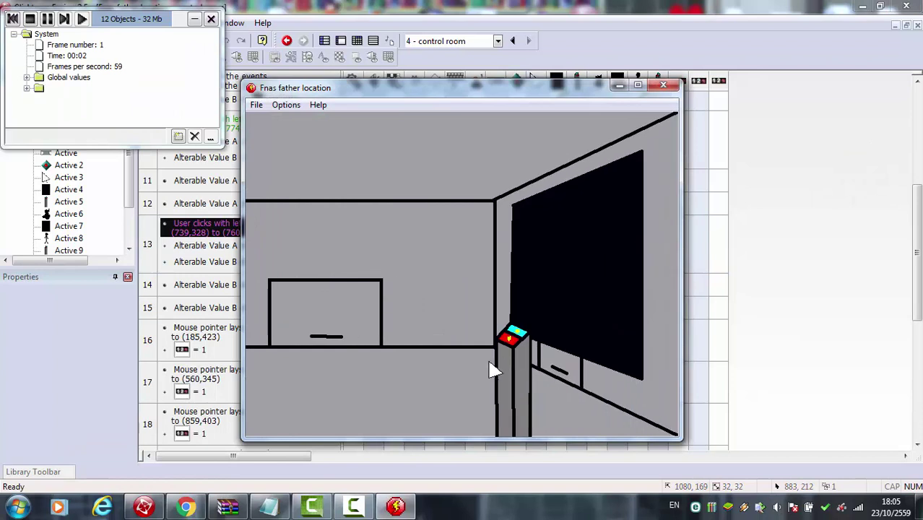
mouse_move(340, 403)
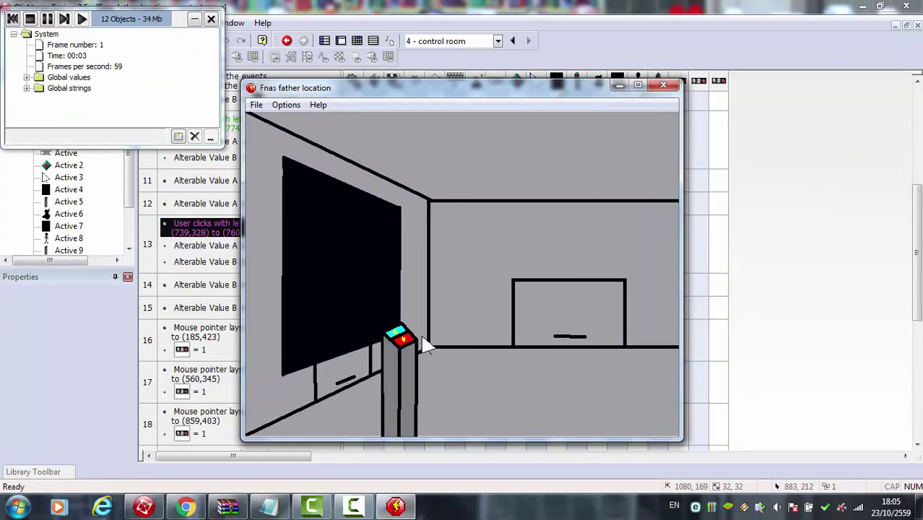
mouse_move(549, 383)
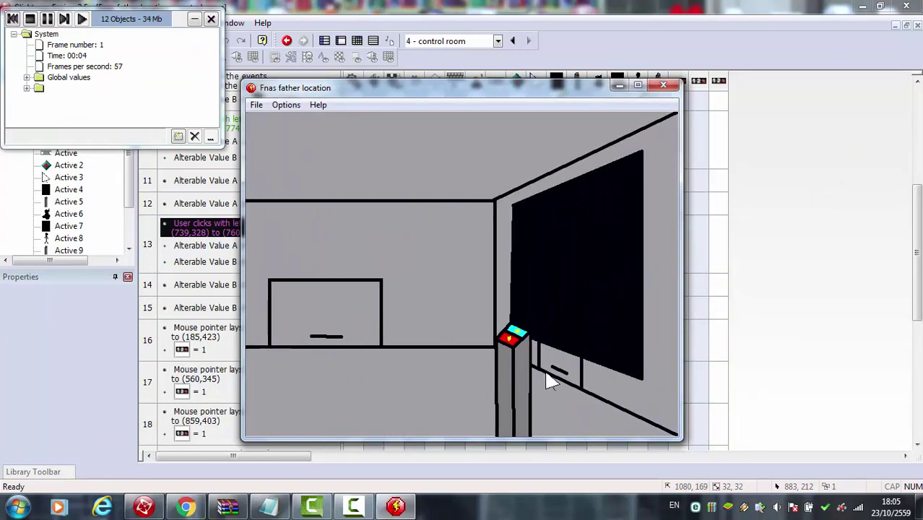
left_click(510, 349)
mouse_move(437, 334)
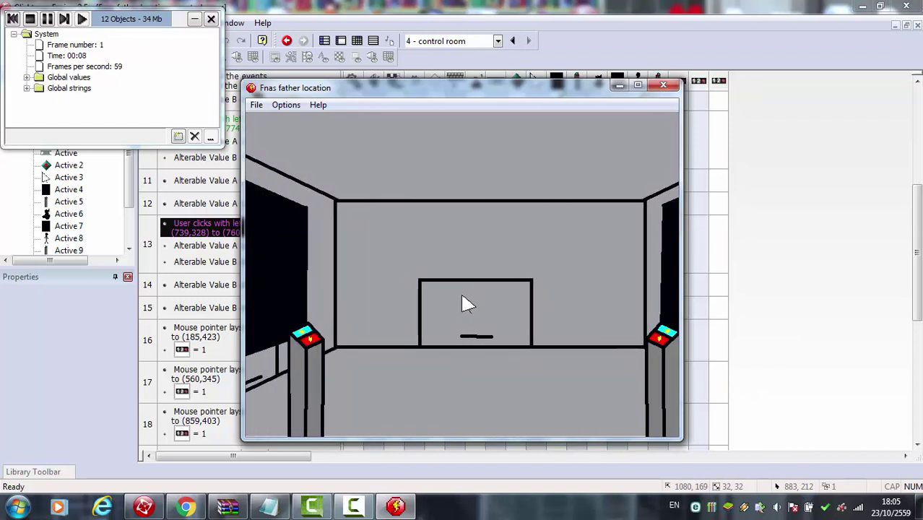
mouse_move(346, 377)
left_click(398, 336)
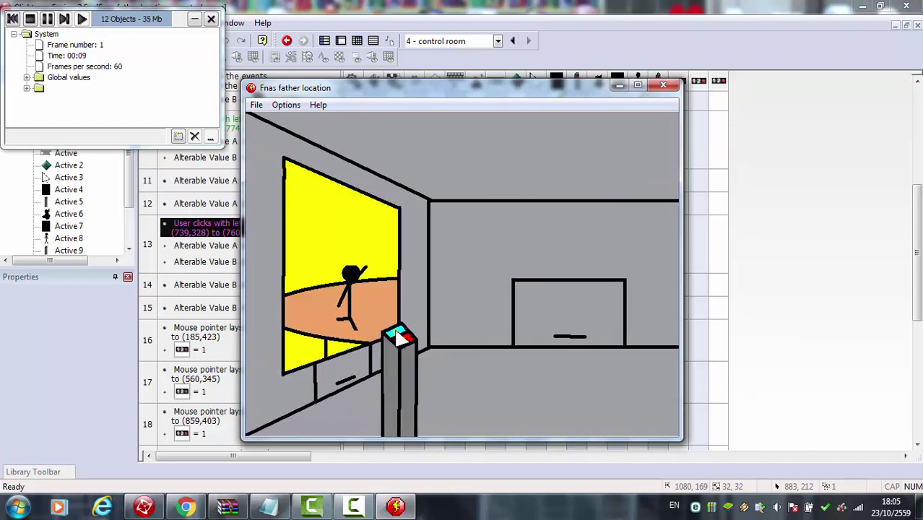
mouse_move(614, 378)
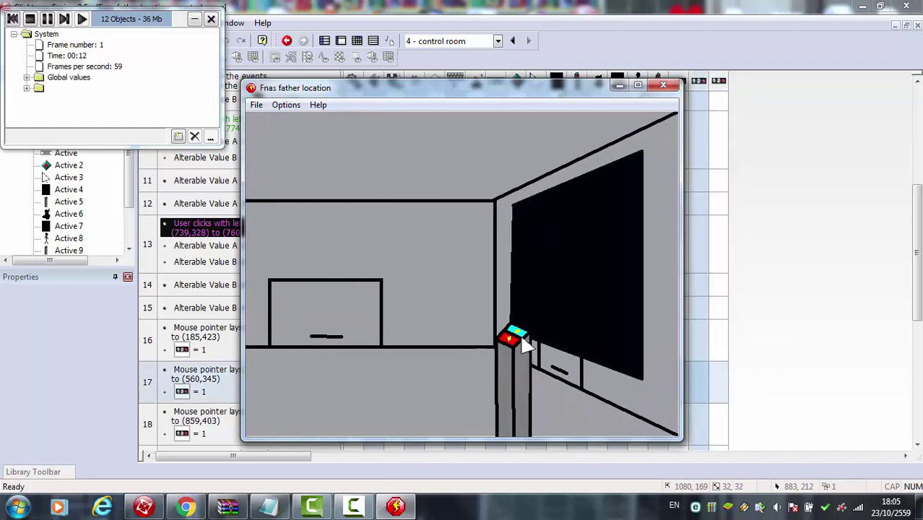
left_click(525, 344)
mouse_move(422, 313)
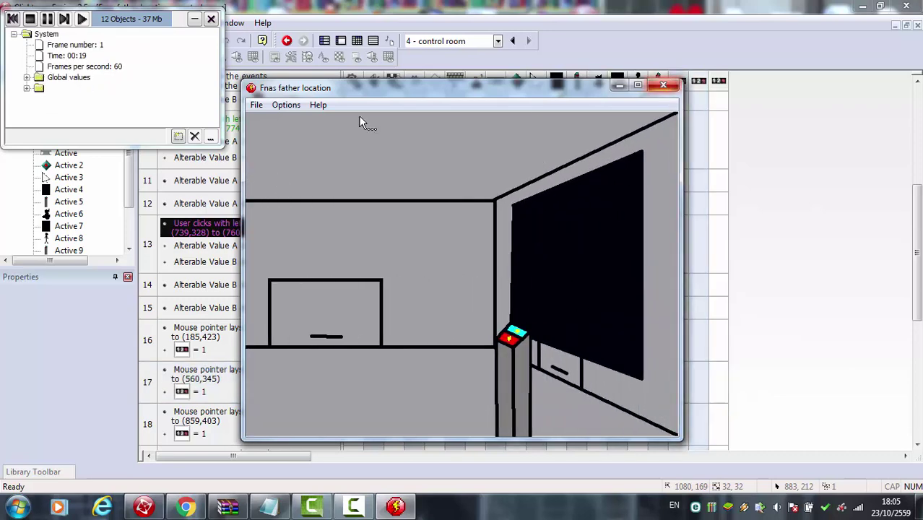
key("alt+F4")
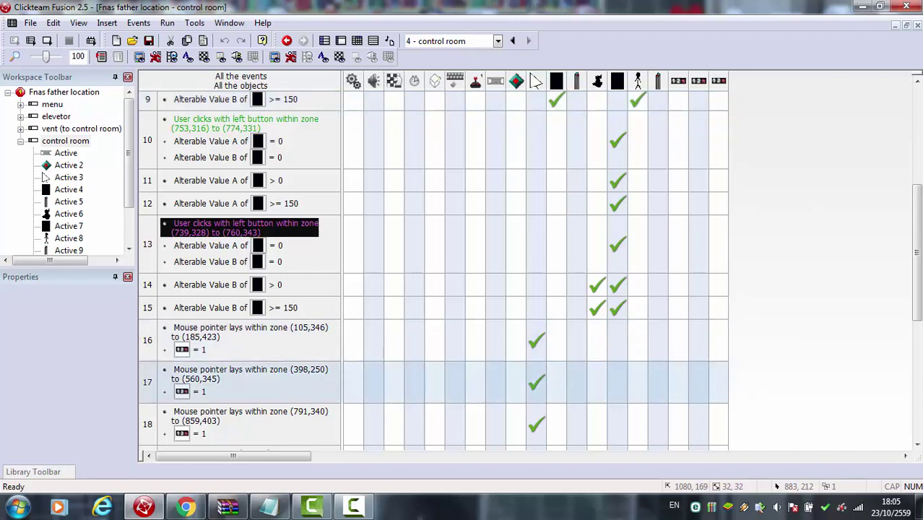
left_click(354, 506)
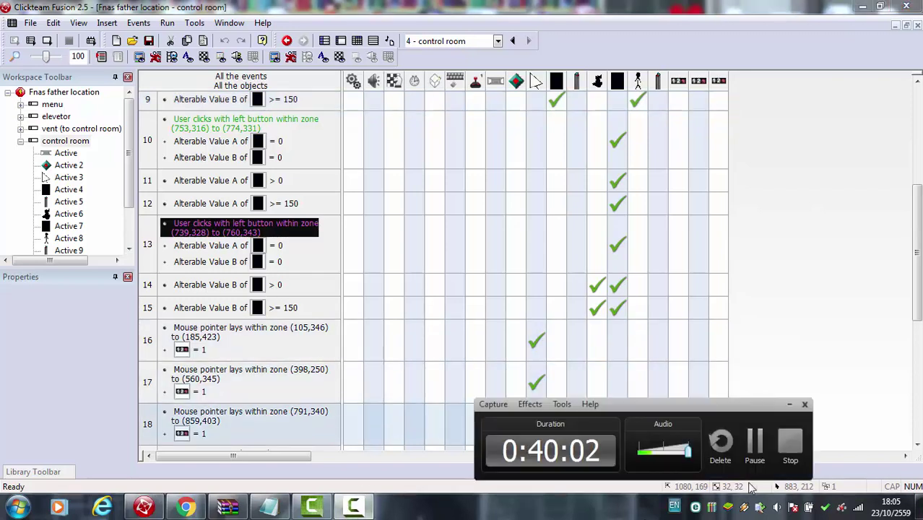